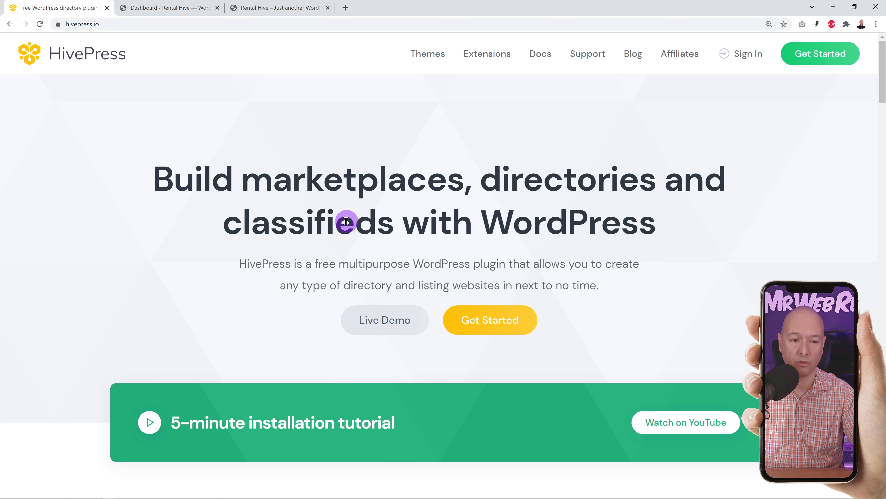
- Browse the HivePress Themes catalogue and open the RentalHive rental-marketplace theme page
click(428, 53)
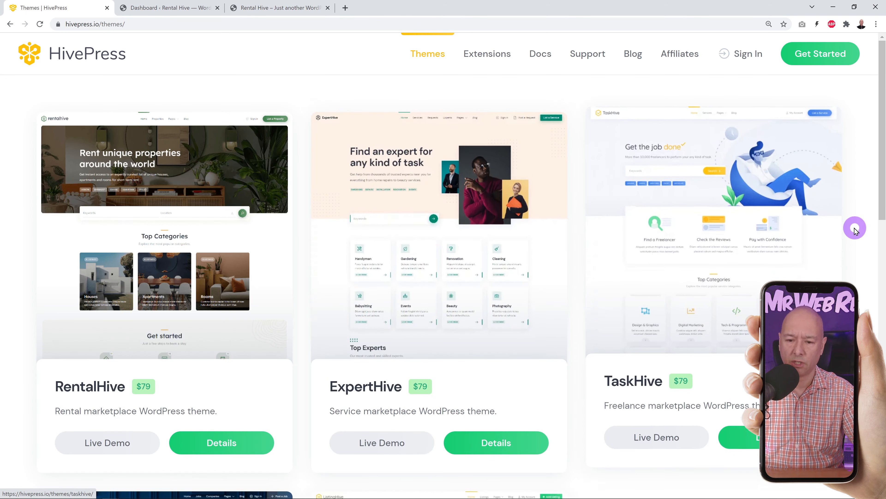
scroll(856, 229, down, 4)
scroll(855, 229, down, 8)
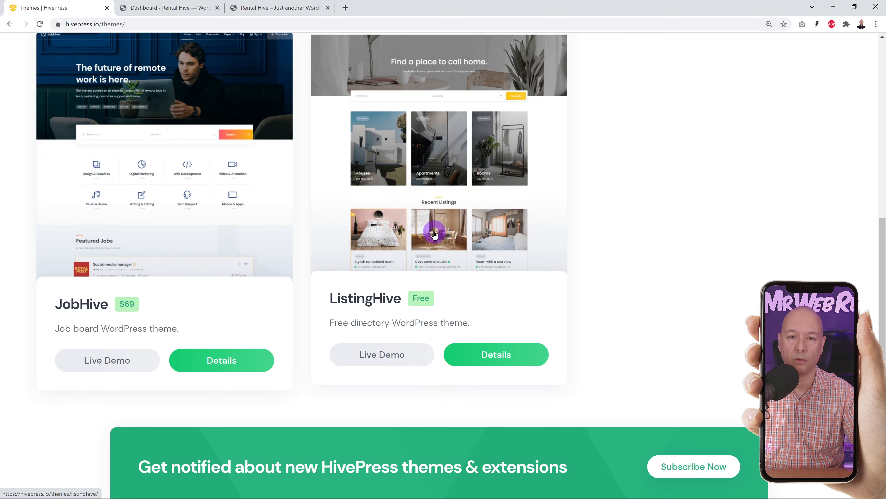
scroll(436, 238, up, 8)
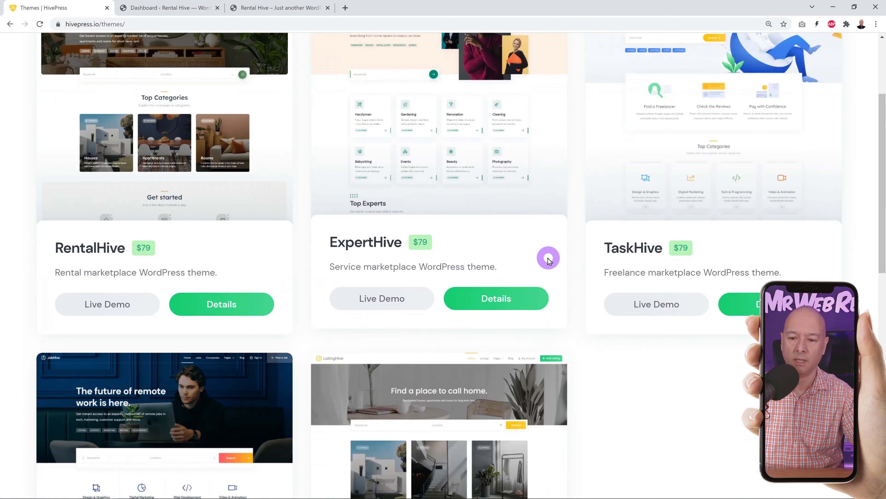
scroll(548, 260, up, 3)
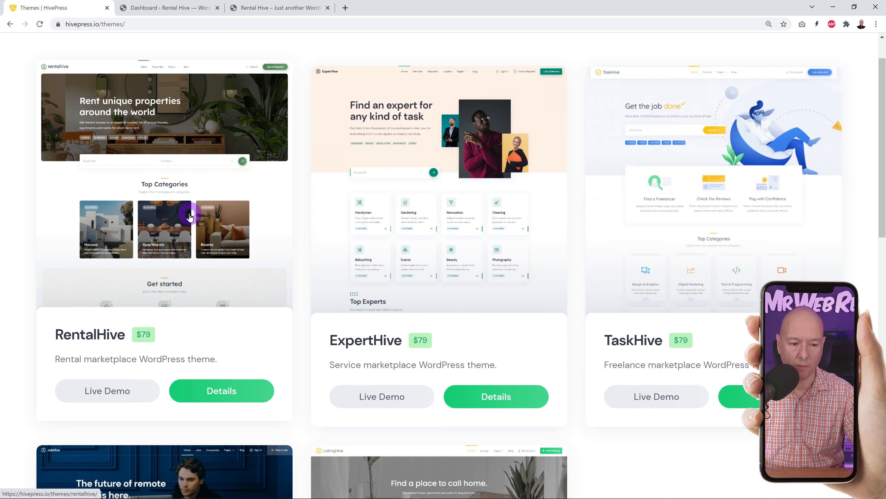
click(184, 212)
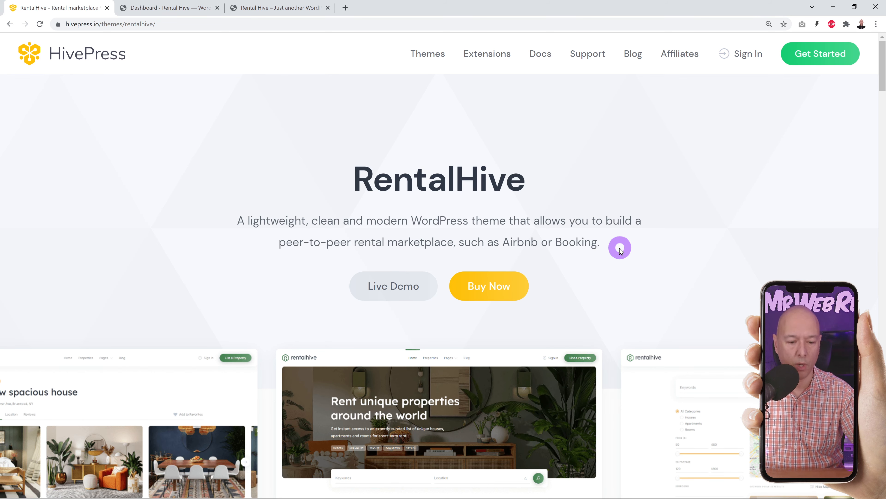
scroll(608, 231, down, 10)
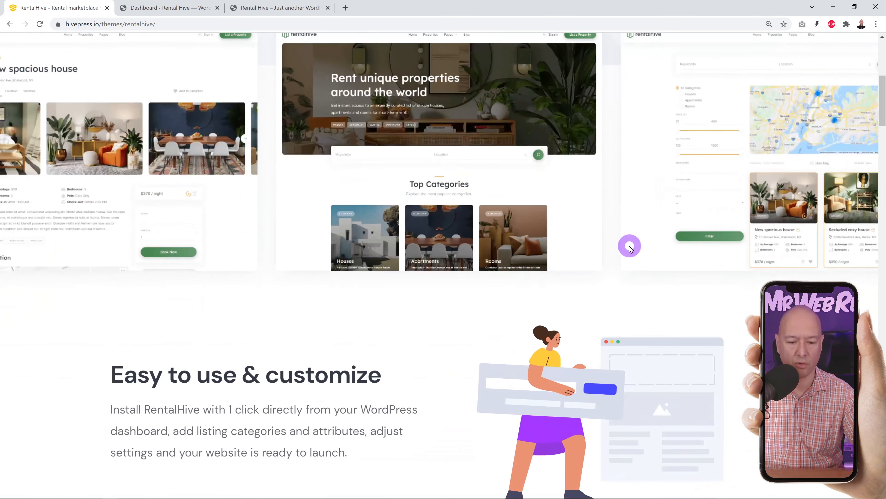
scroll(643, 252, down, 4)
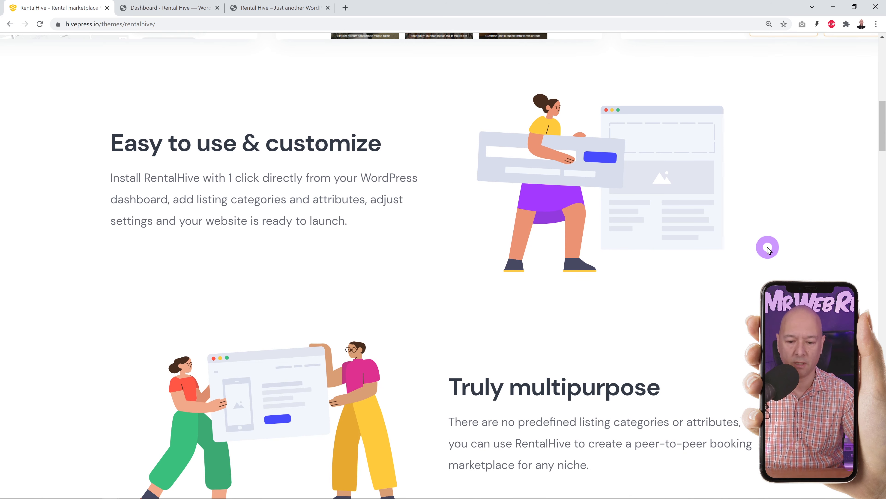
scroll(769, 248, down, 5)
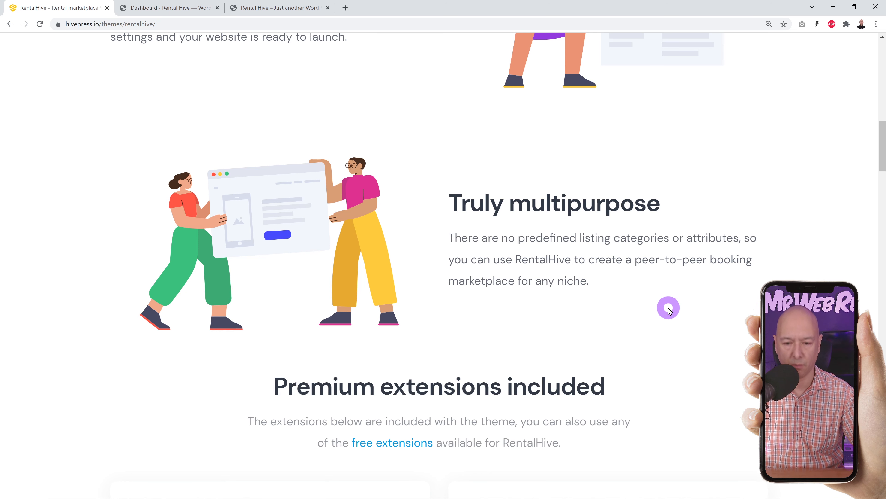
drag(502, 239, 739, 239)
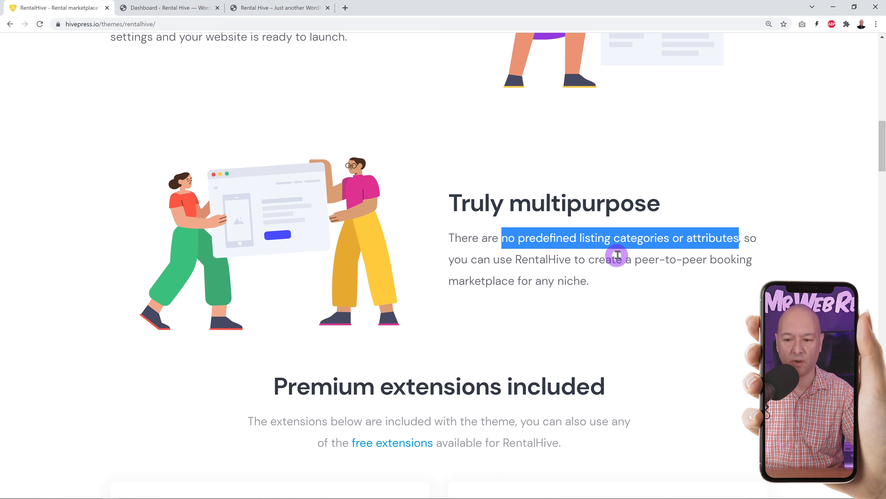
click(624, 331)
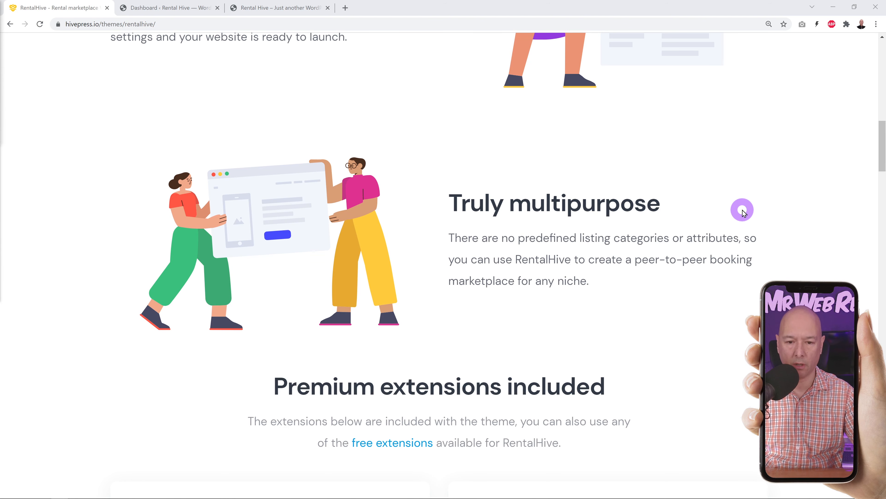
scroll(745, 209, down, 6)
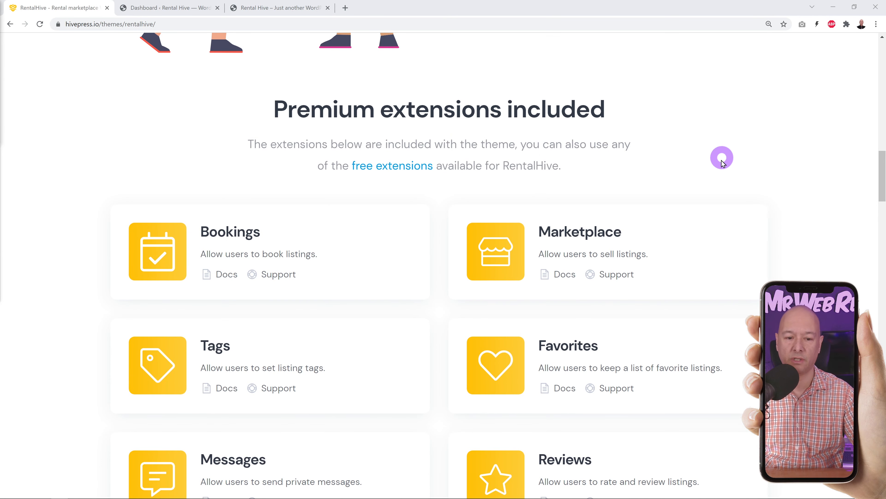
scroll(752, 158, down, 2)
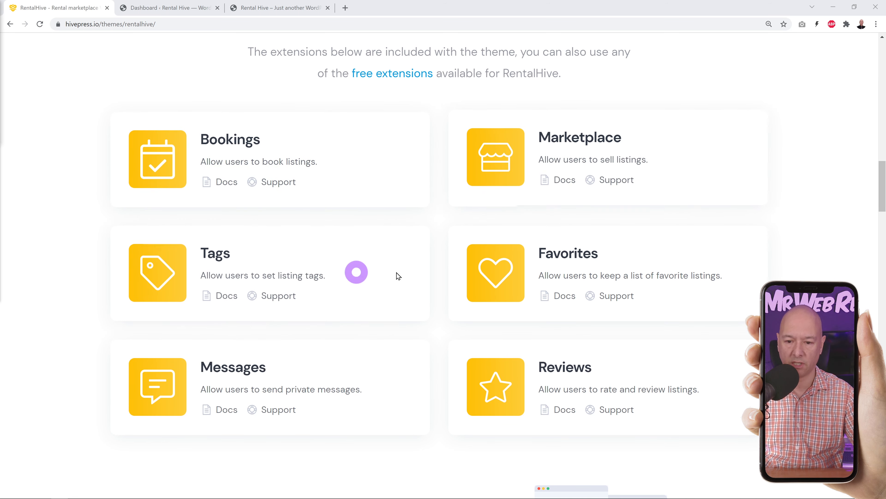
right_click(375, 75)
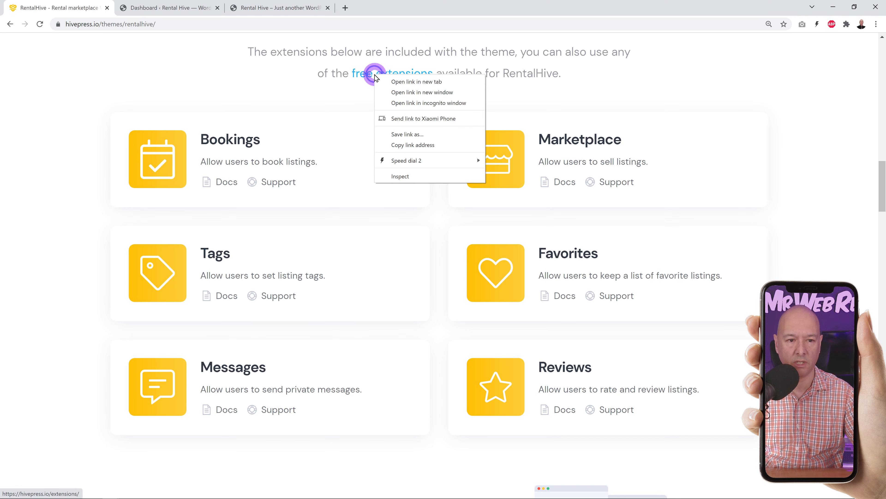
click(409, 80)
click(174, 10)
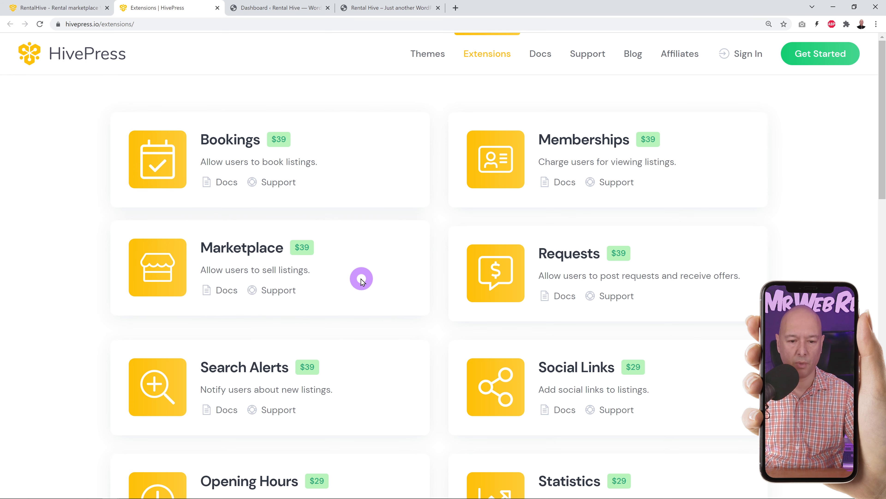
scroll(384, 281, down, 6)
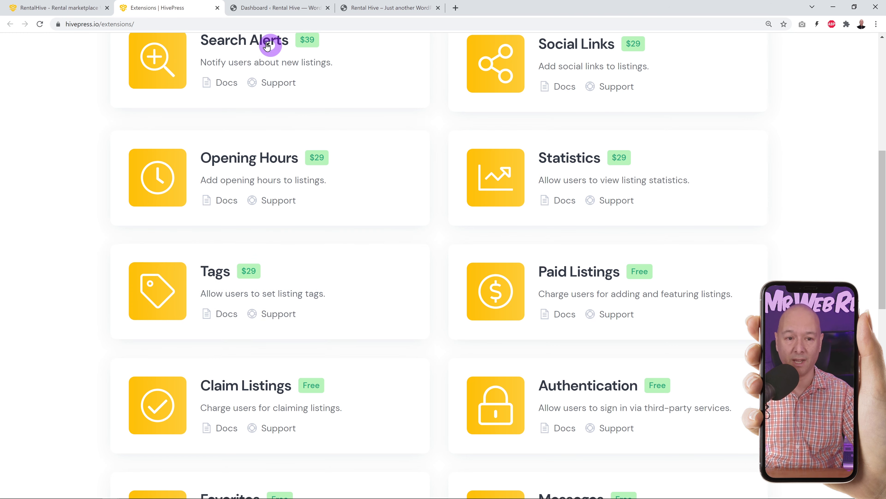
click(218, 8)
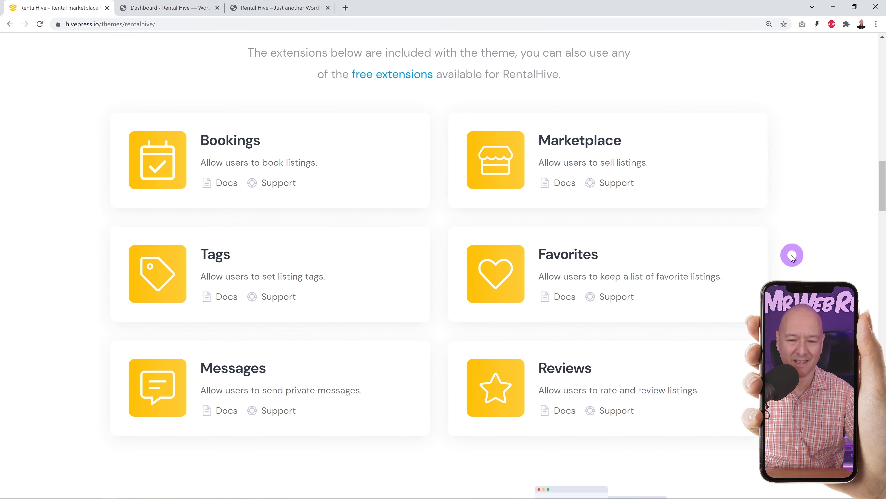
- Scroll back up the RentalHive page and launch its Live Demo in a new tab
scroll(792, 260, up, 20)
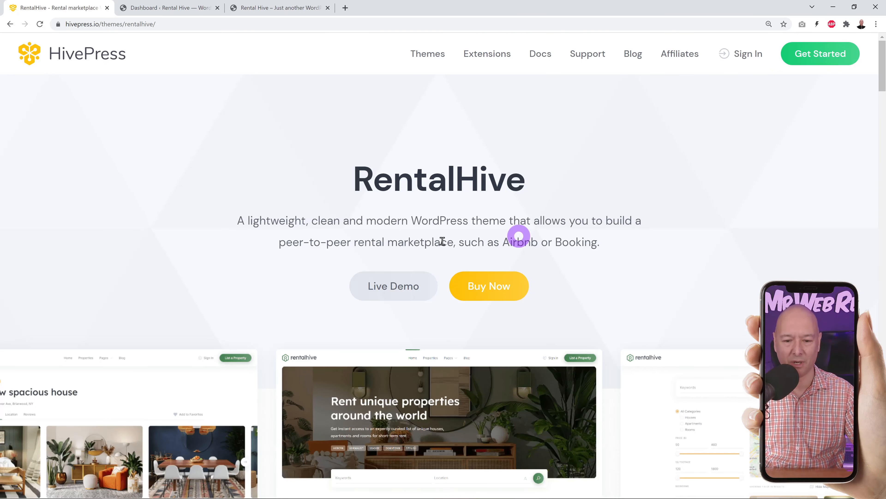
click(403, 291)
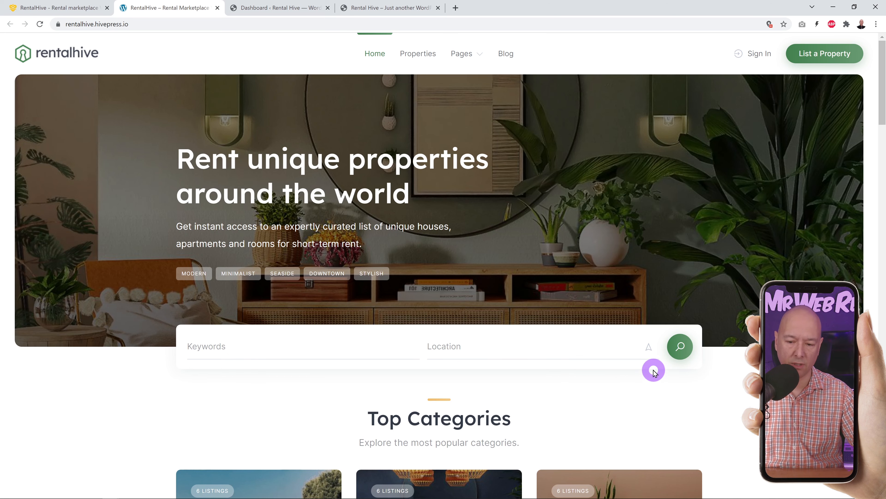
click(649, 349)
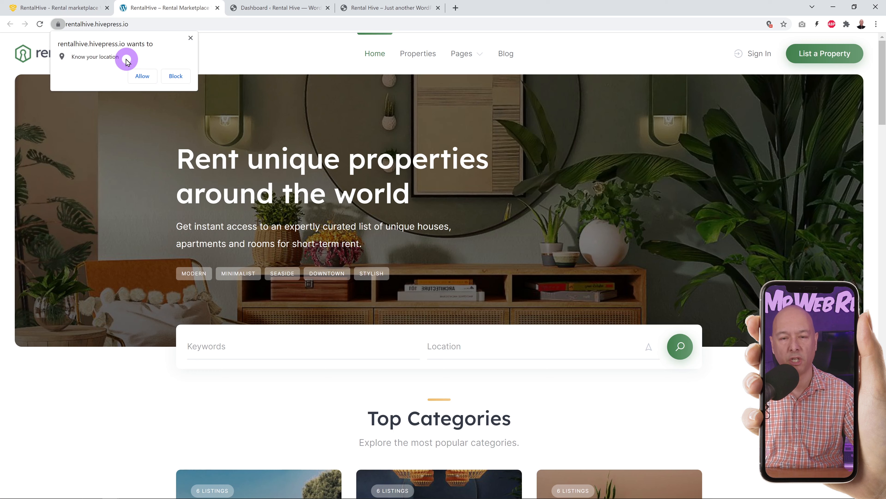
click(191, 38)
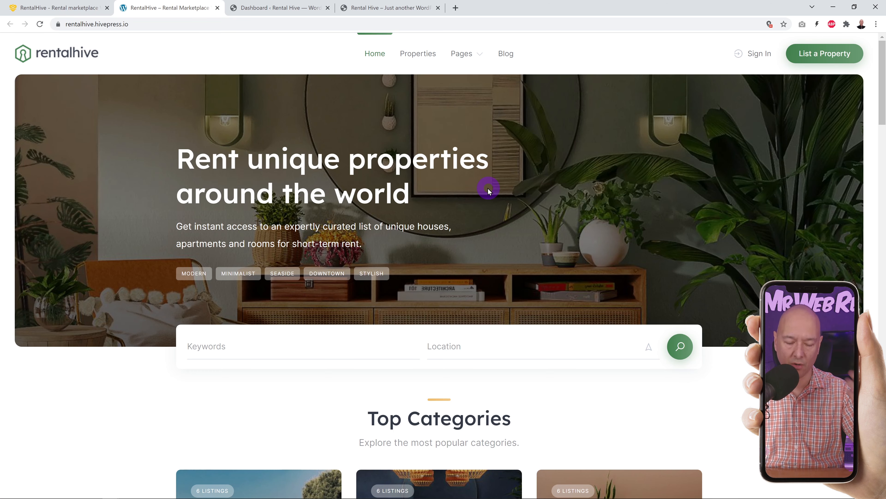
scroll(747, 312, down, 7)
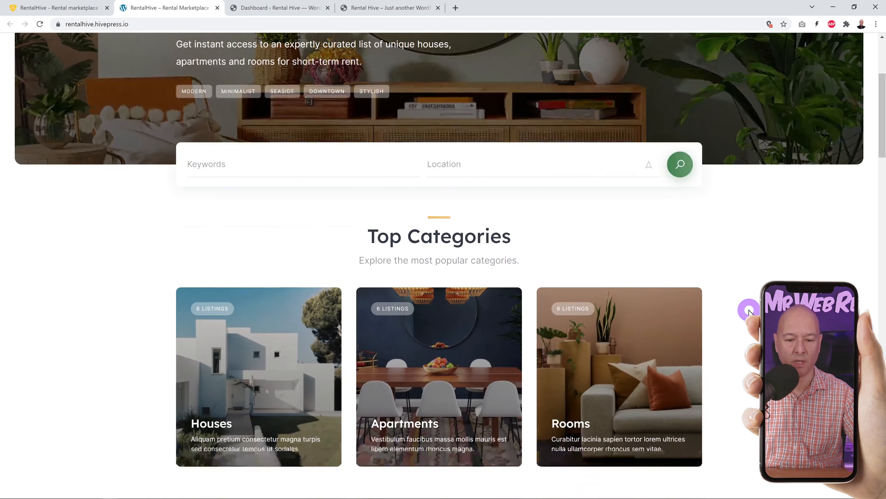
scroll(747, 312, down, 1)
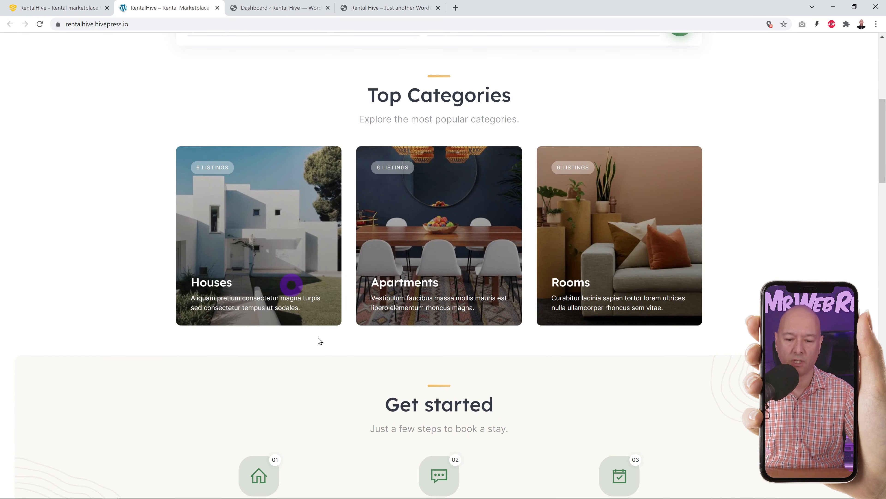
scroll(291, 224, down, 6)
scroll(503, 494, down, 4)
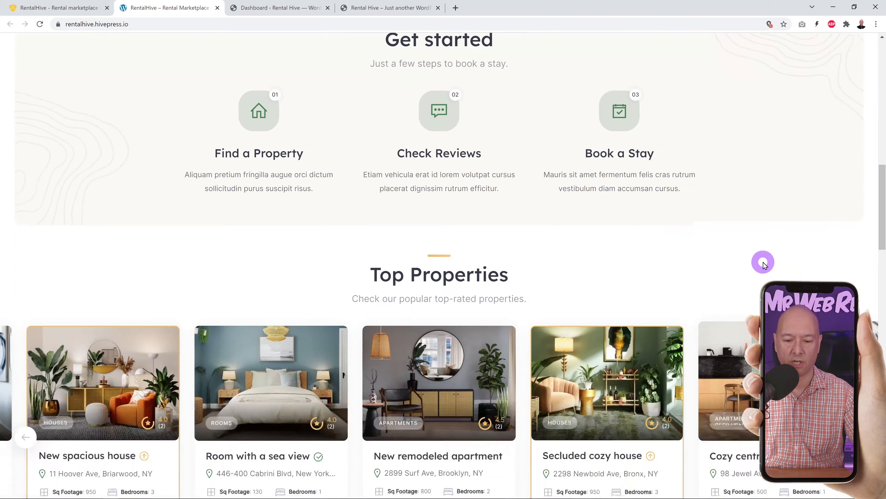
scroll(647, 194, down, 5)
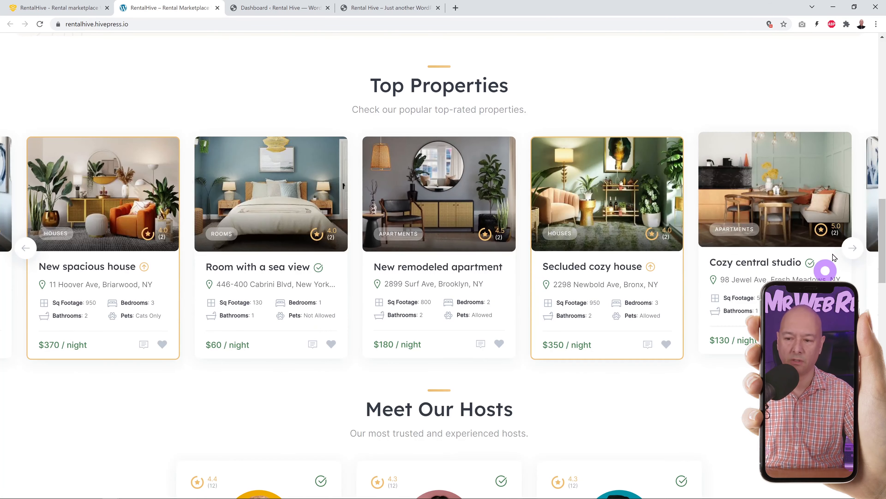
click(854, 250)
click(852, 249)
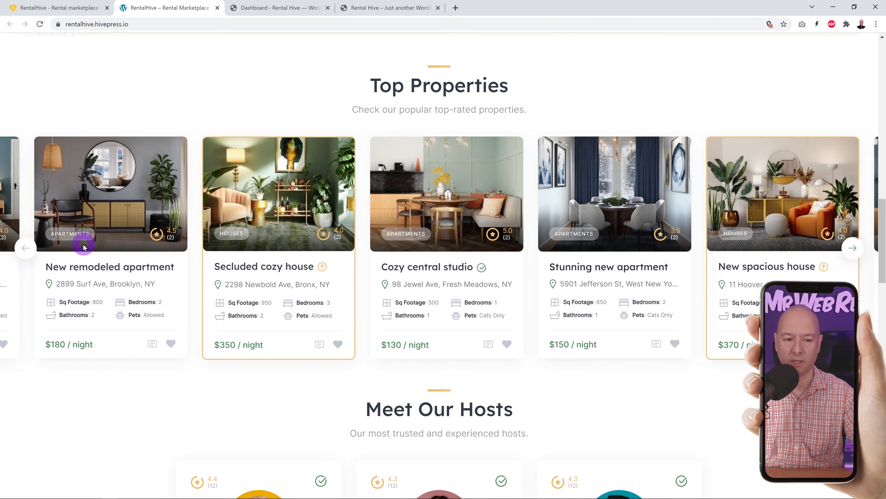
click(26, 248)
drag(568, 324, 664, 344)
scroll(665, 344, down, 8)
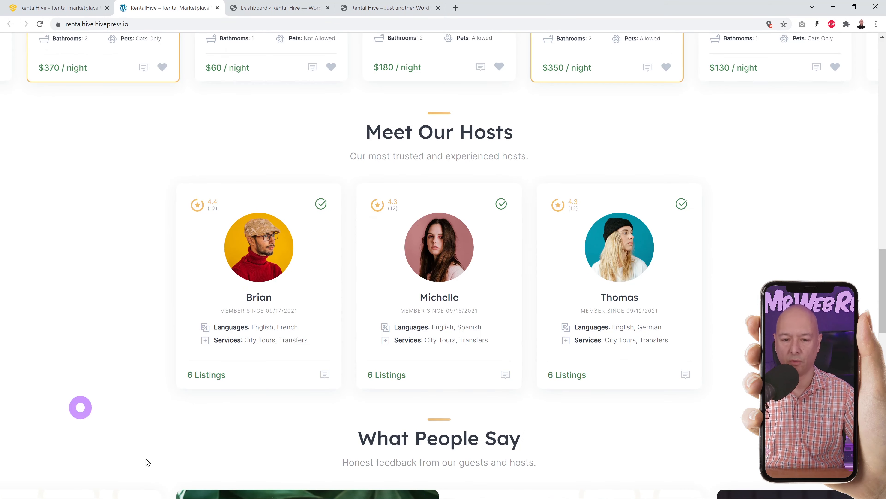
scroll(809, 245, down, 7)
scroll(614, 239, down, 10)
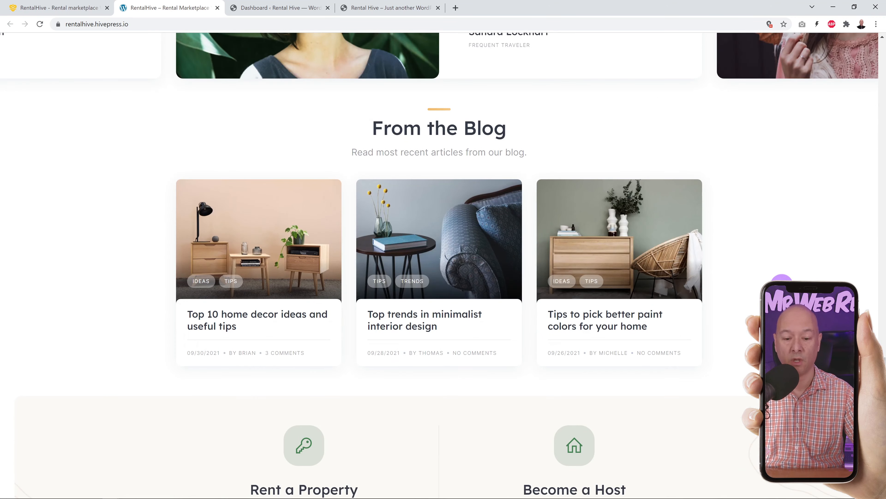
scroll(443, 266, down, 7)
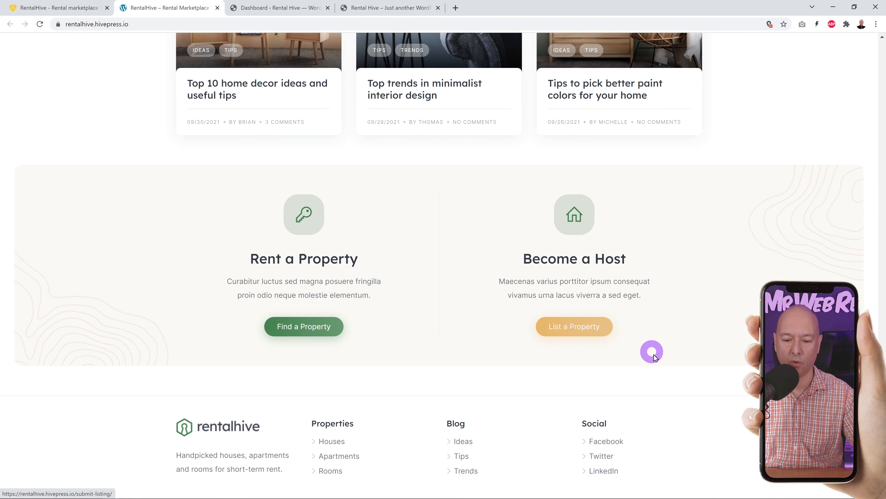
scroll(495, 356, down, 2)
drag(883, 450, 882, 88)
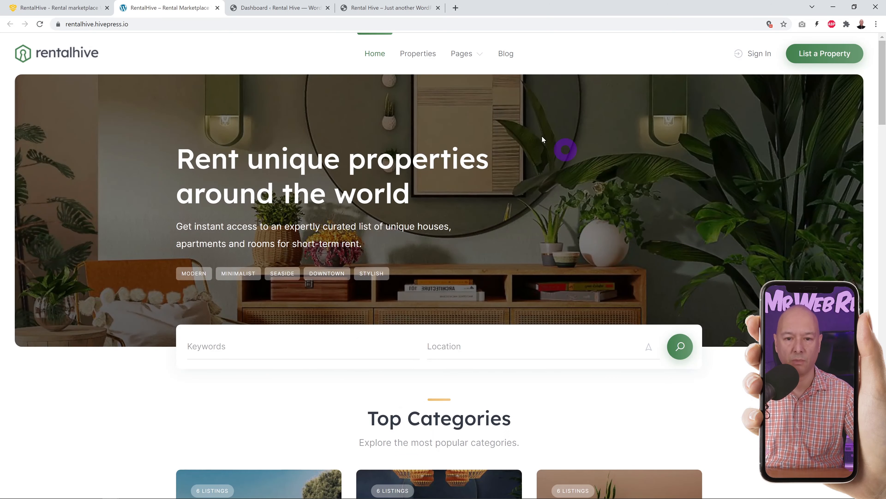
- Open the demo's Properties listing and look at the Pets filter choices without picking one
click(418, 54)
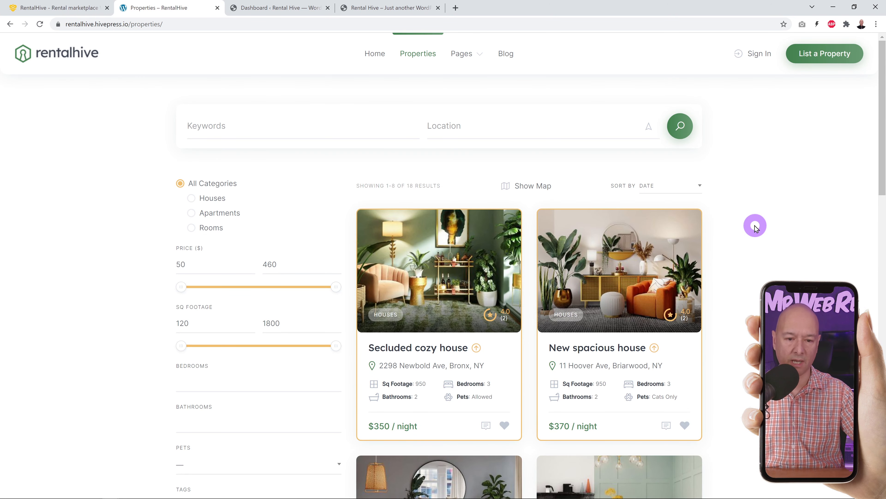
scroll(752, 222, down, 1)
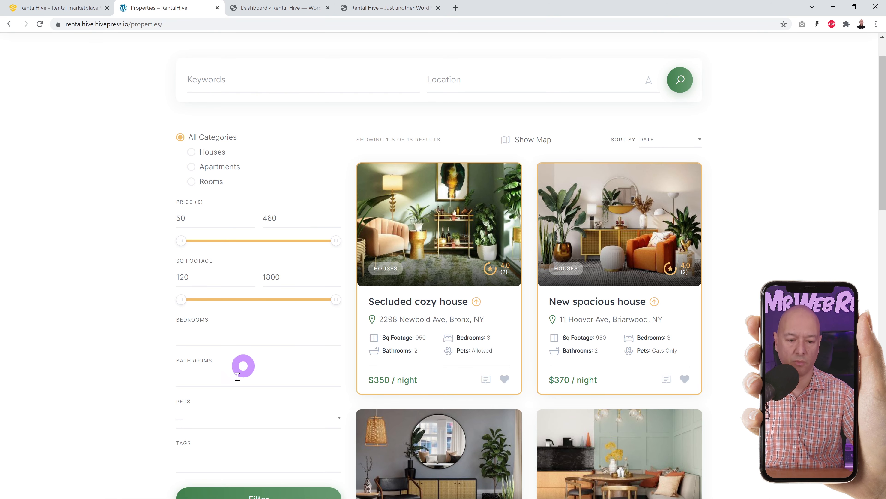
click(335, 418)
click(335, 419)
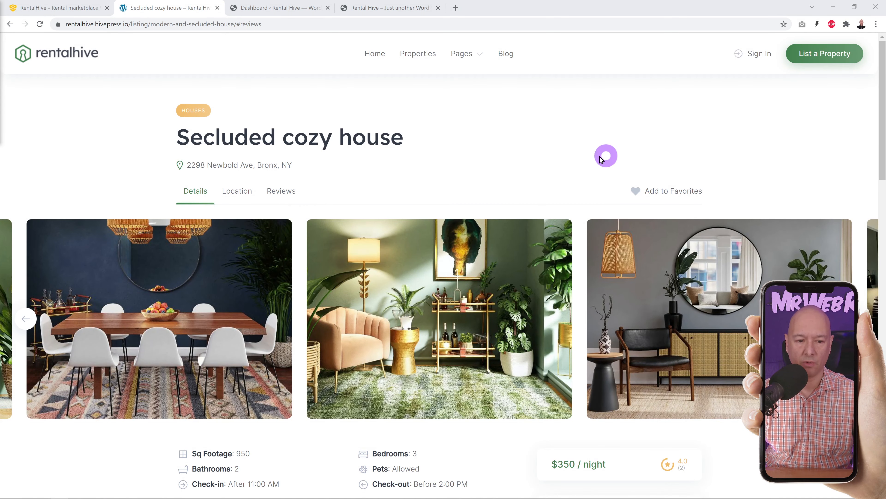
- Page the Secluded cozy house photo carousel forward and then back
scroll(594, 155, down, 3)
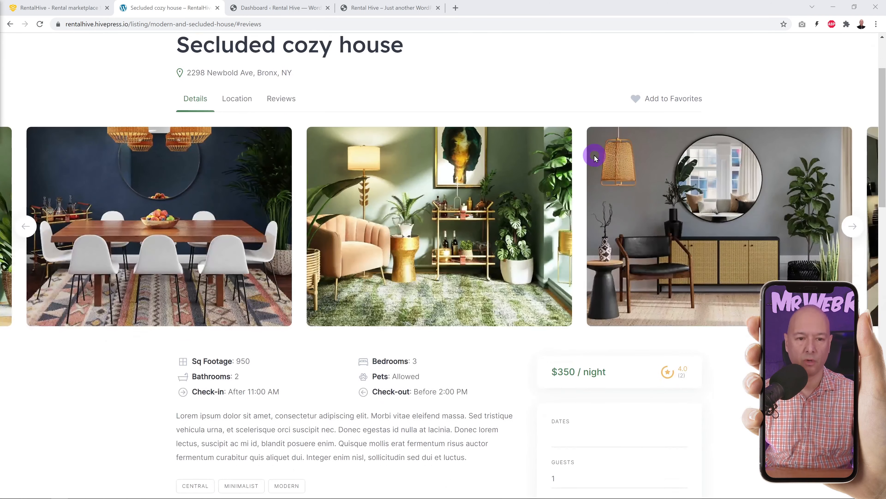
scroll(594, 155, down, 2)
click(851, 184)
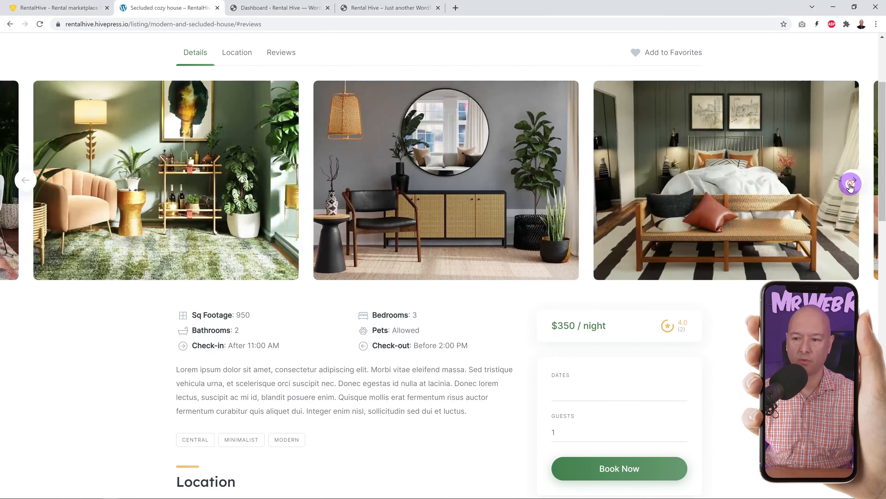
click(850, 183)
click(28, 187)
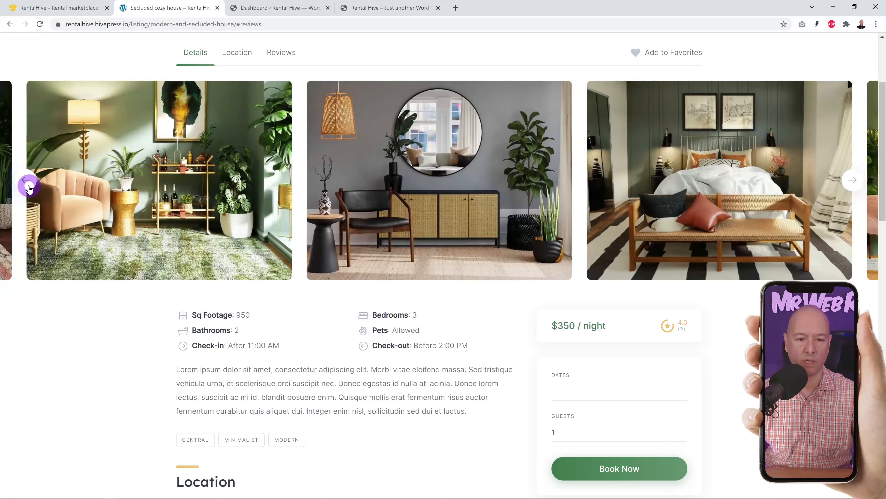
click(28, 187)
- Enlarge the green lounge photo, step through three more pictures, and close the lightbox
click(423, 190)
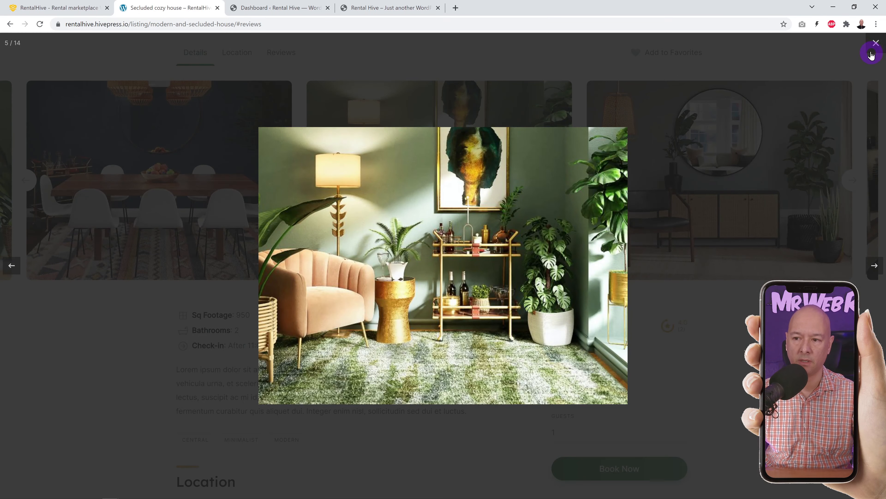
click(870, 266)
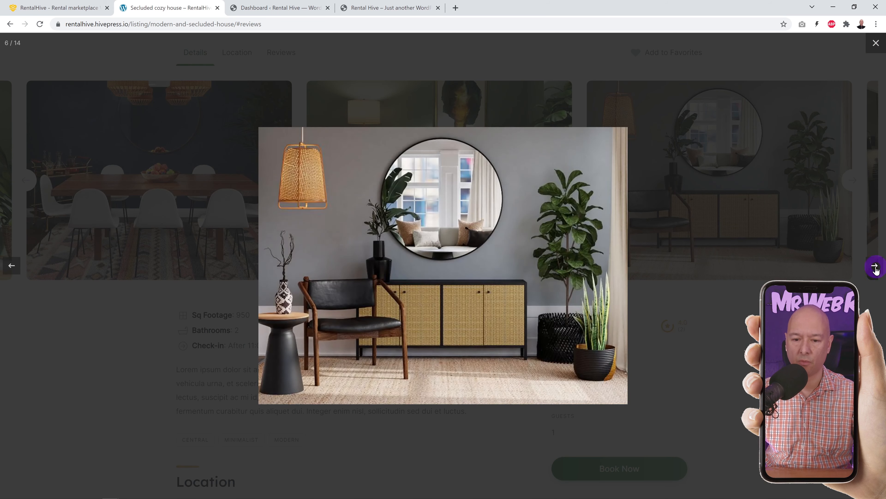
click(872, 267)
click(872, 266)
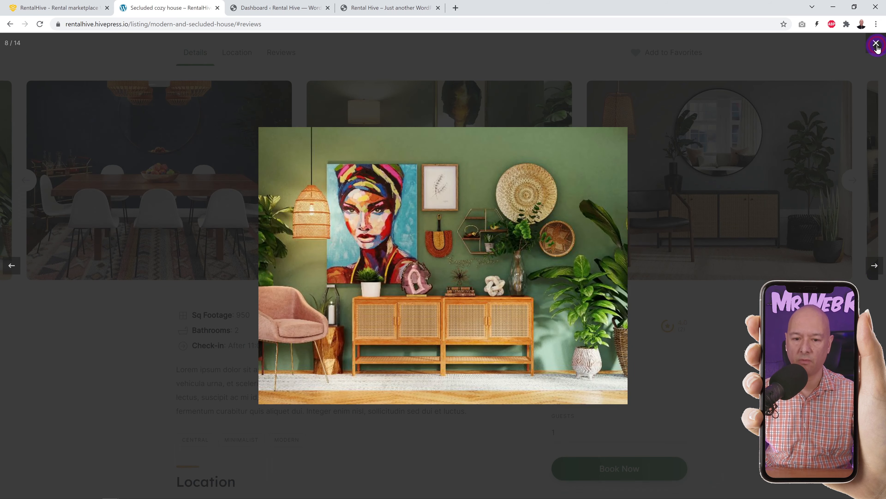
click(876, 43)
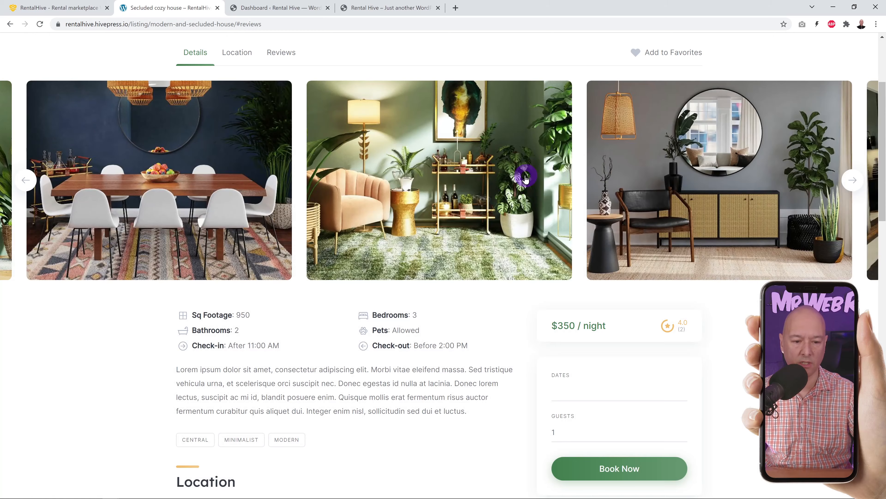
- Scroll down the listing details and jump to its Reviews section
scroll(526, 179, down, 3)
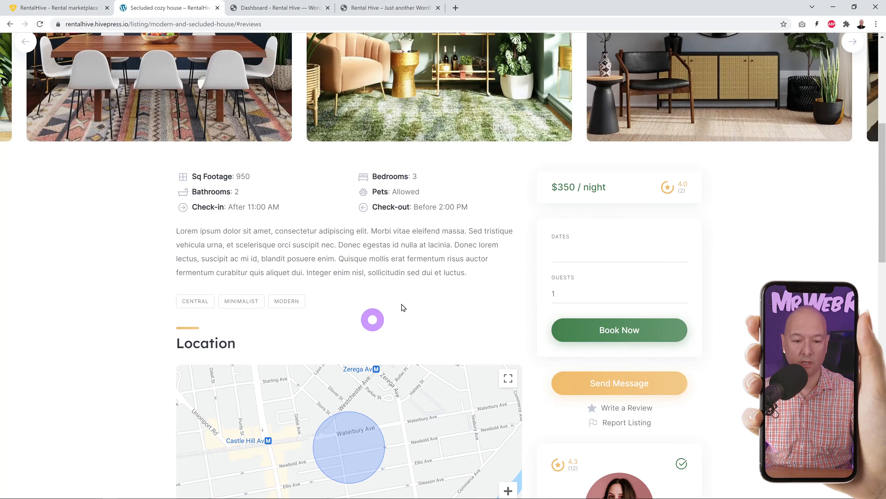
scroll(307, 164, down, 2)
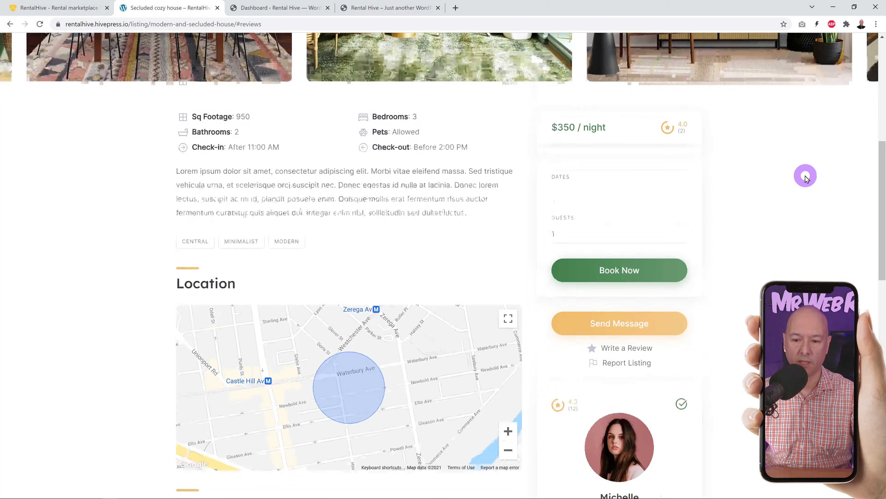
scroll(785, 192, down, 2)
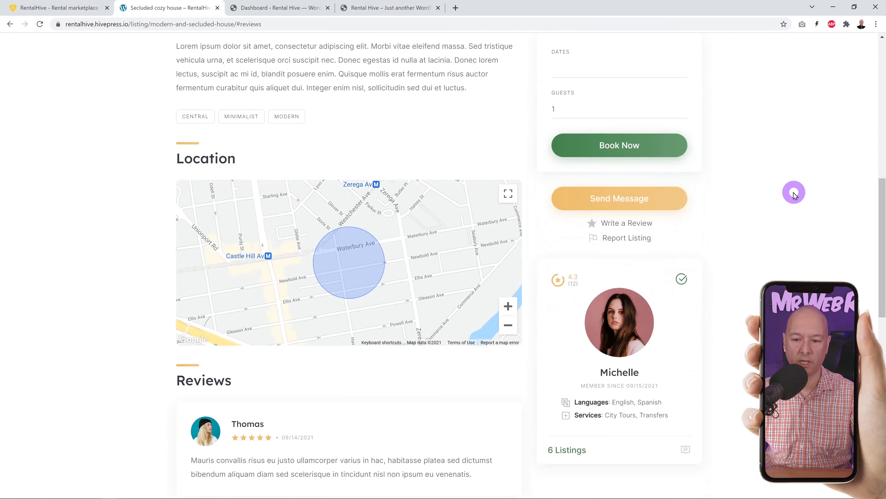
scroll(794, 194, down, 1)
scroll(757, 162, down, 1)
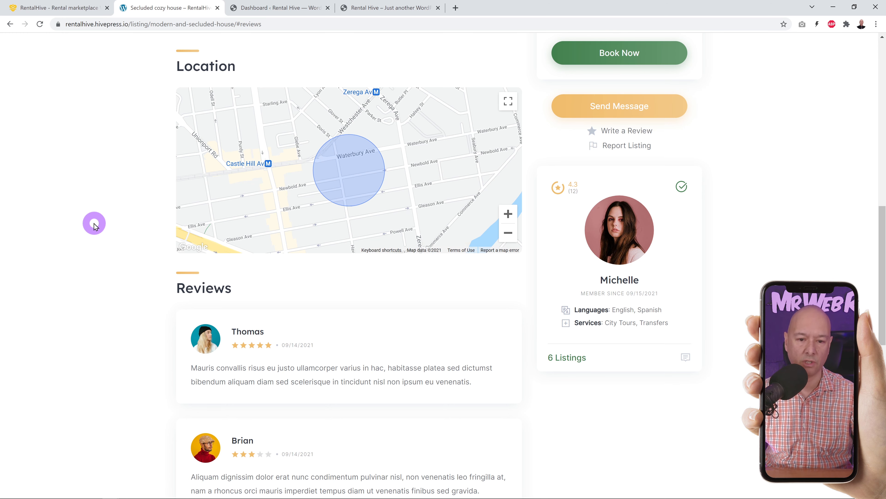
scroll(90, 223, down, 4)
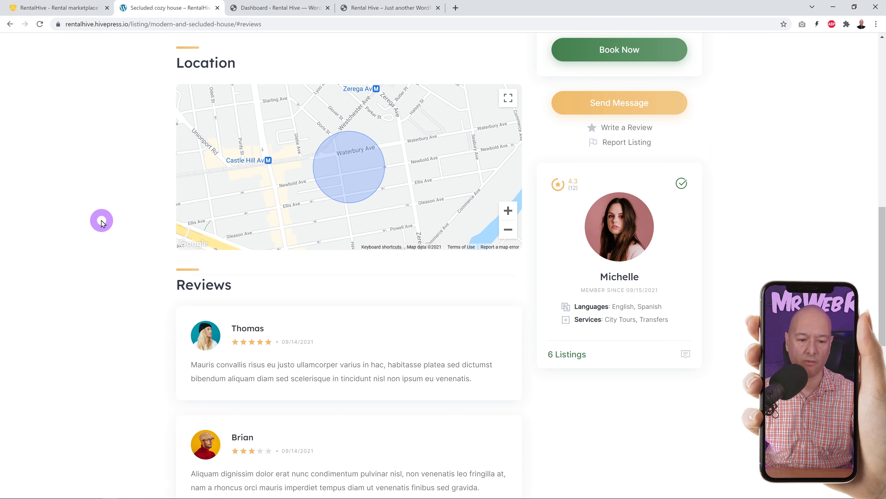
scroll(135, 246, down, 1)
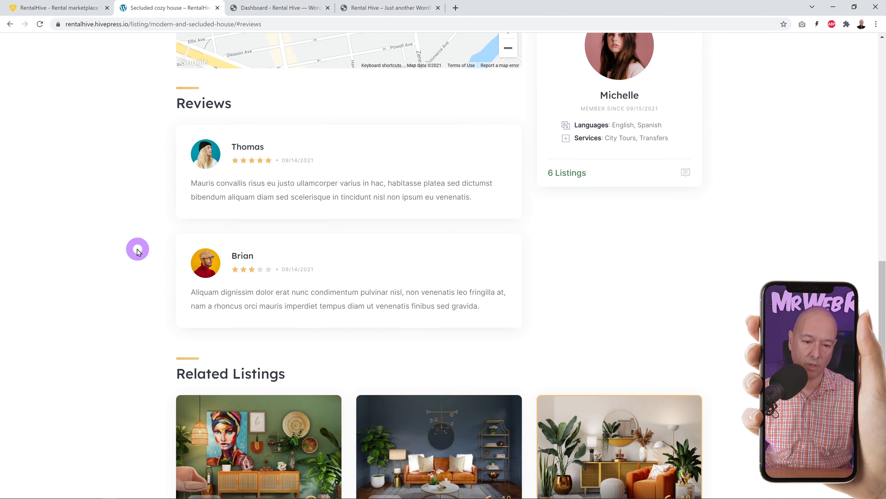
scroll(882, 258, up, 20)
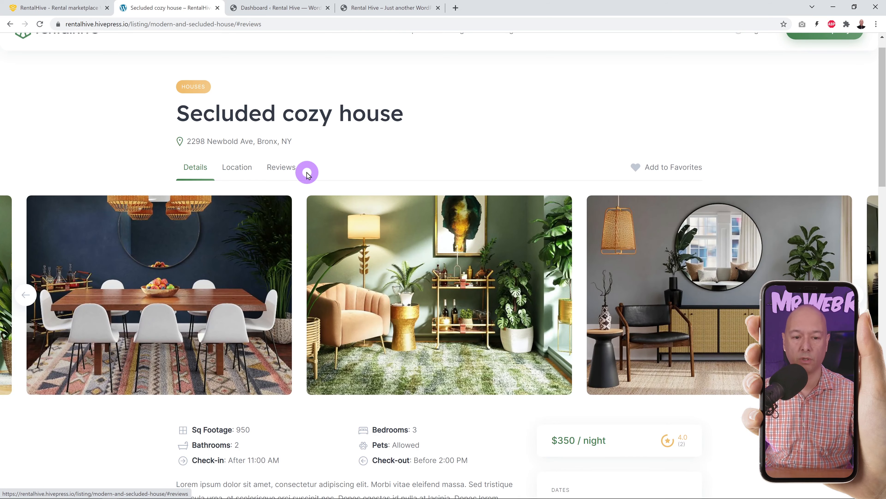
click(284, 169)
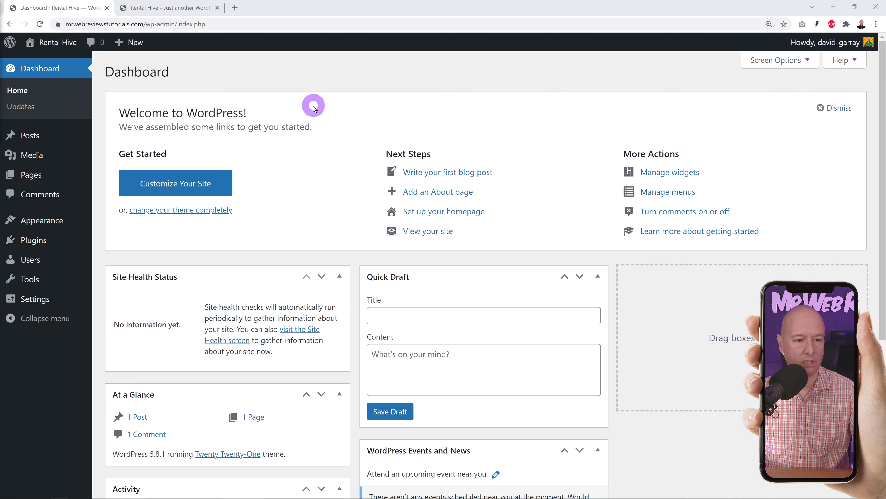
- Check the empty Plugins list and installed themes, glance at the front page, then return to Themes
click(36, 233)
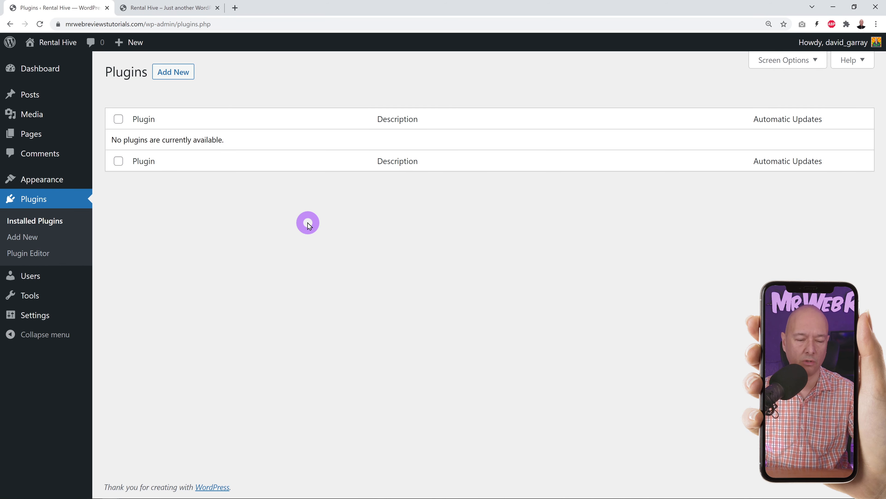
click(42, 179)
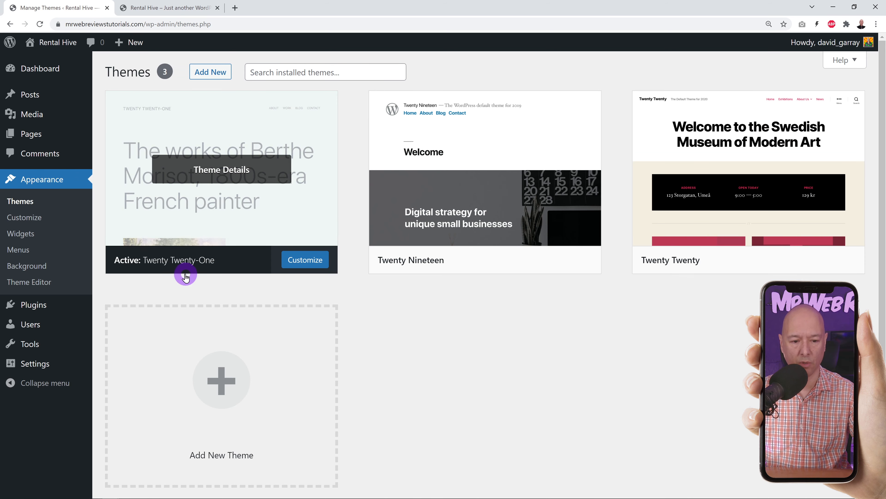
click(166, 9)
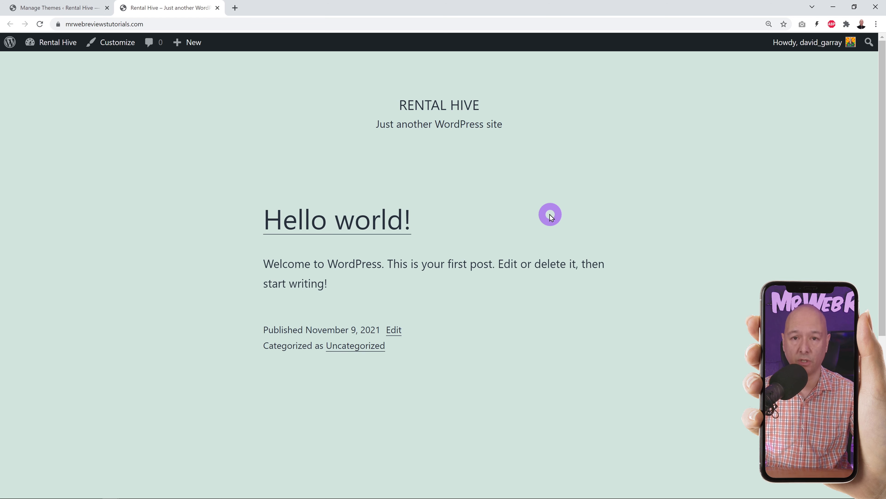
click(61, 12)
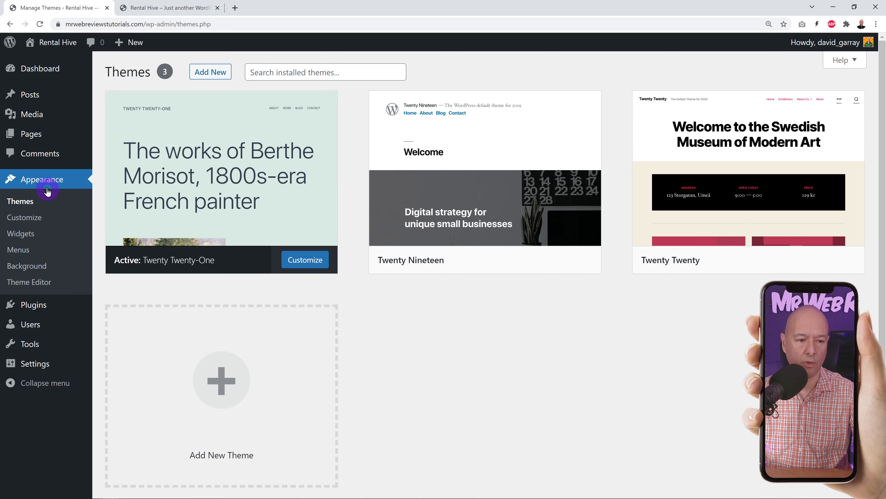
- Upload rentalhive.zip as a new theme, install it, and activate it
click(208, 75)
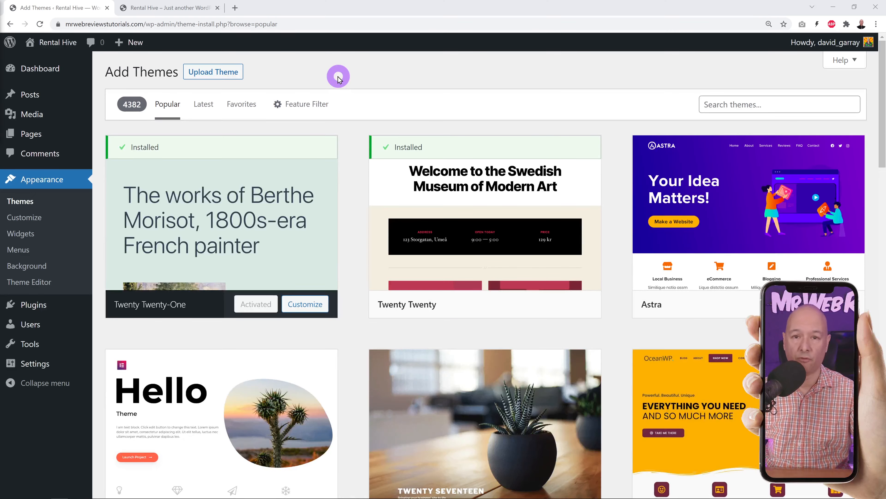
click(214, 73)
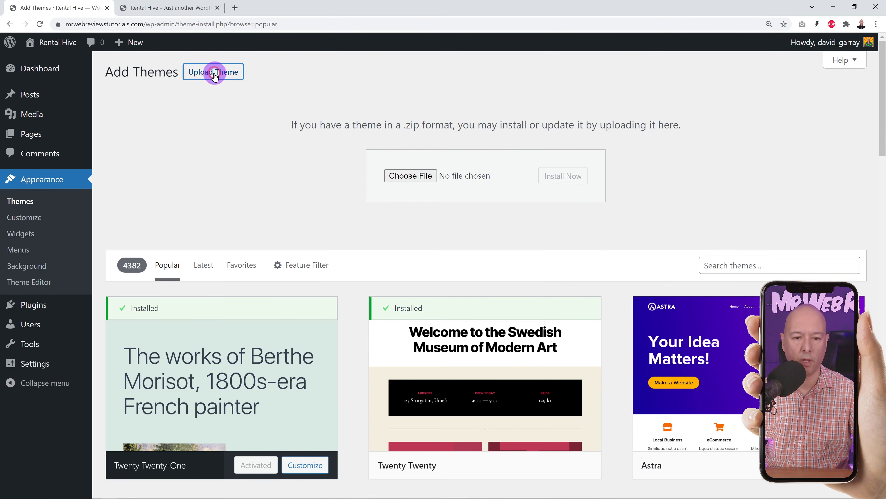
click(396, 174)
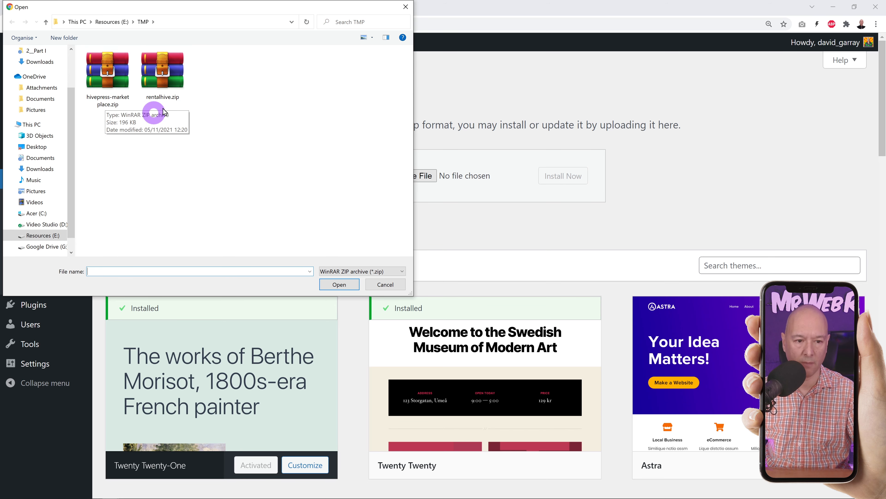
click(162, 75)
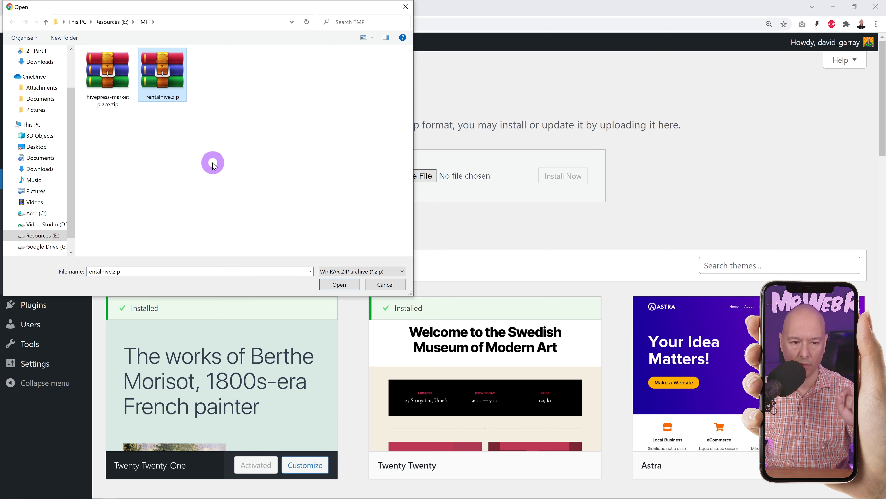
click(338, 284)
click(569, 176)
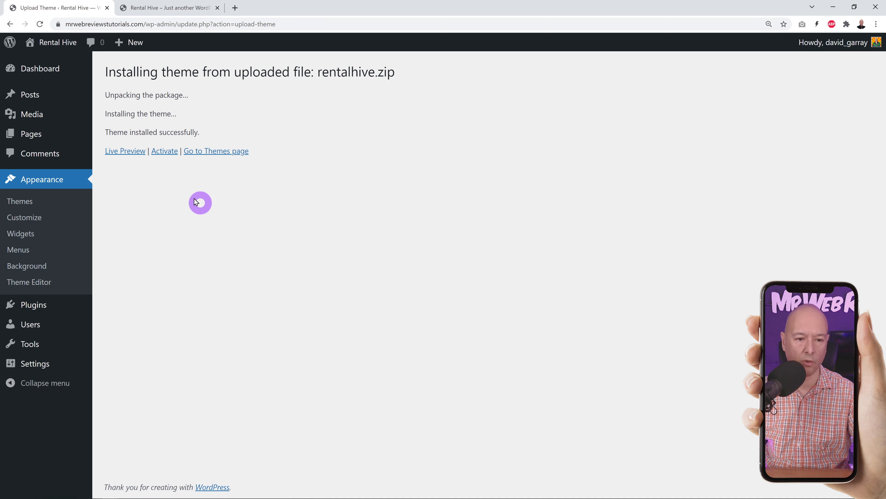
click(168, 157)
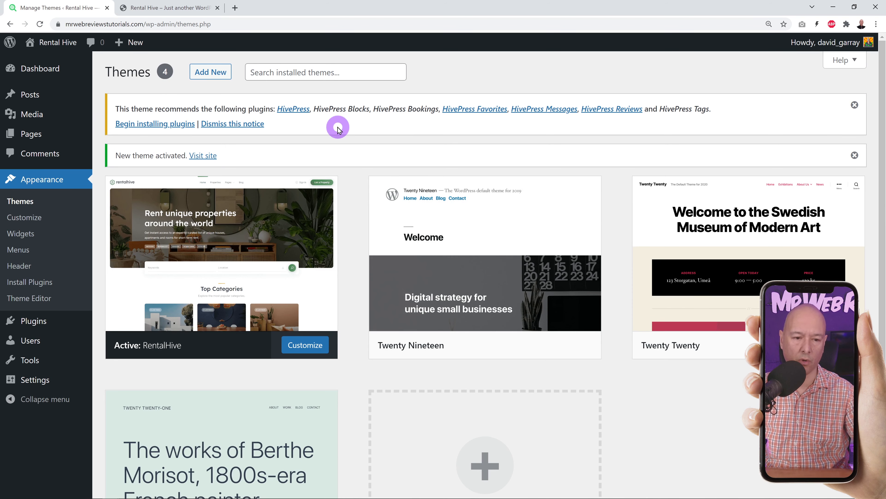
- Bulk-install the seven recommended HivePress plugins from the required plugins installer
click(146, 125)
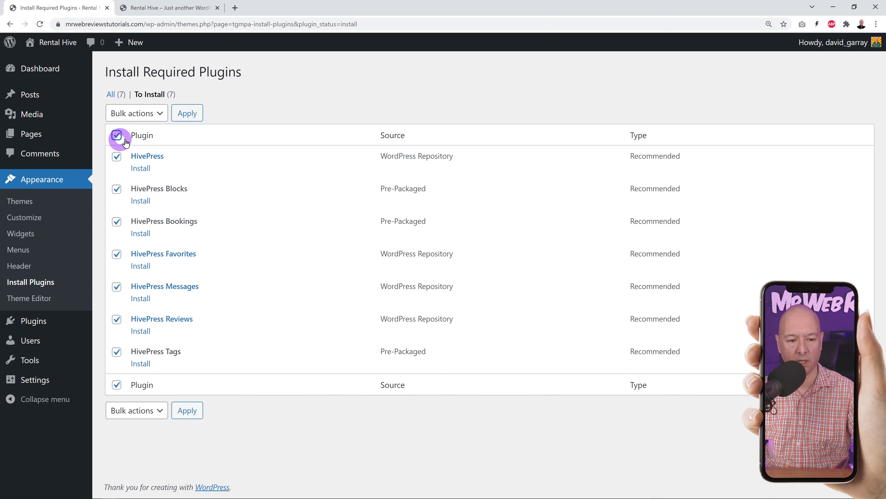
click(149, 113)
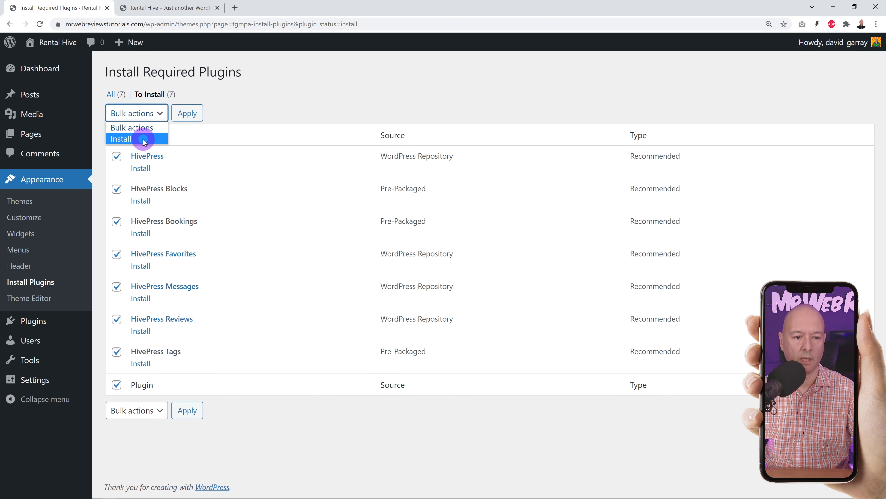
click(131, 139)
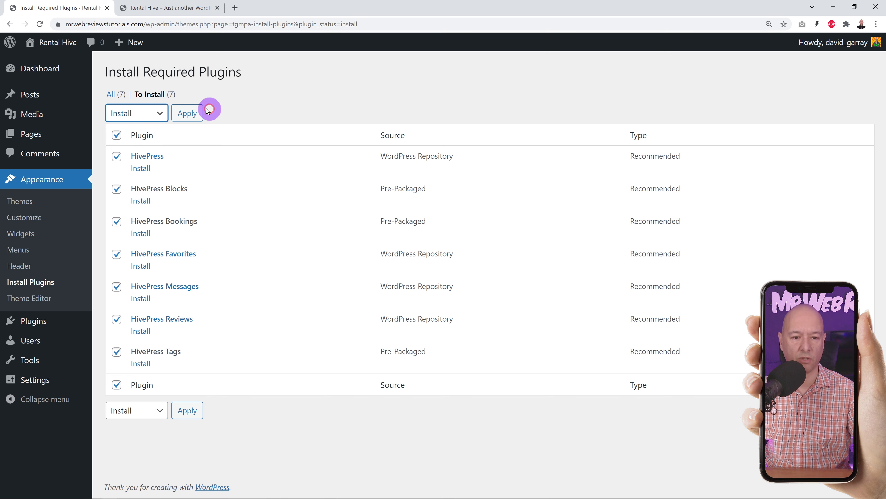
click(190, 114)
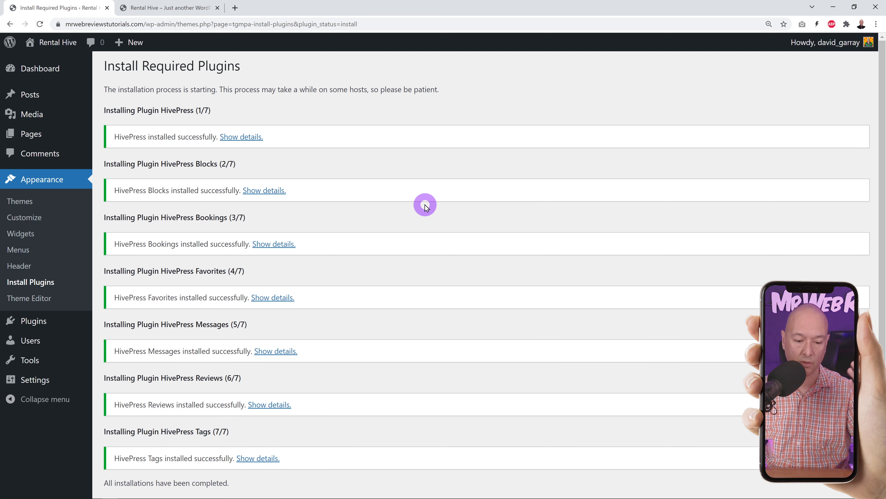
scroll(452, 230, down, 3)
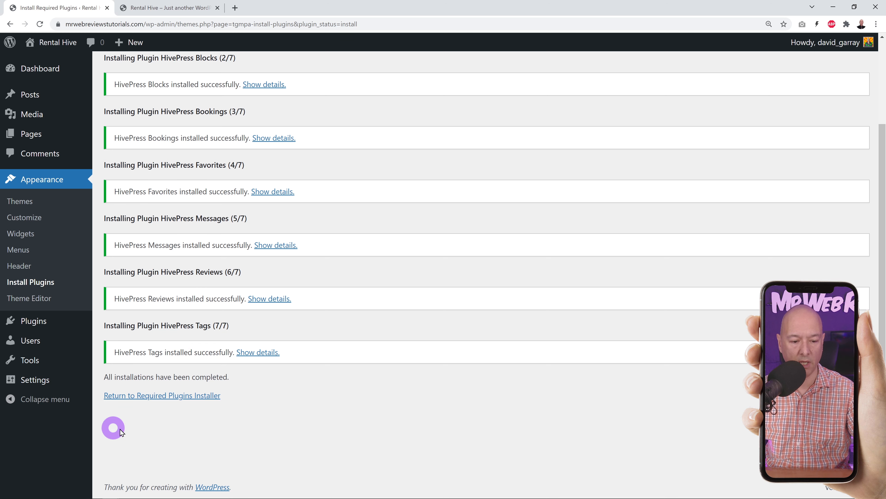
- Bulk-activate the seven HivePress plugins and review them in Installed Plugins
click(190, 399)
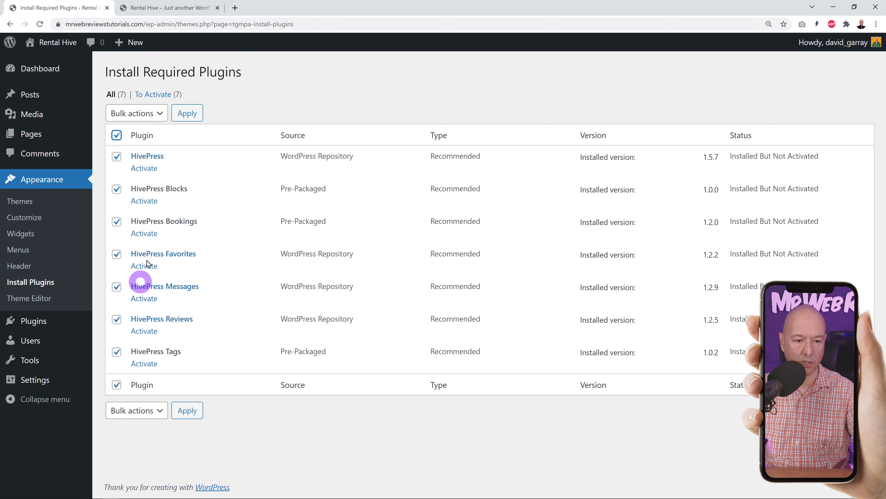
click(112, 118)
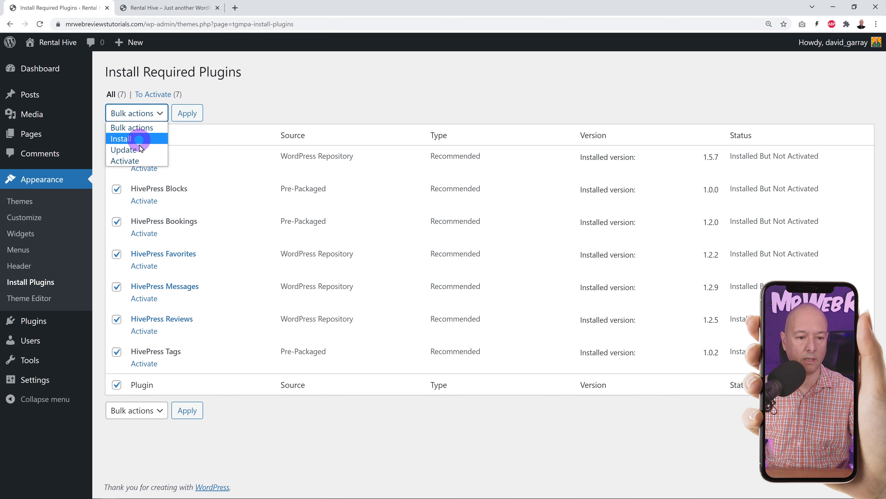
click(143, 160)
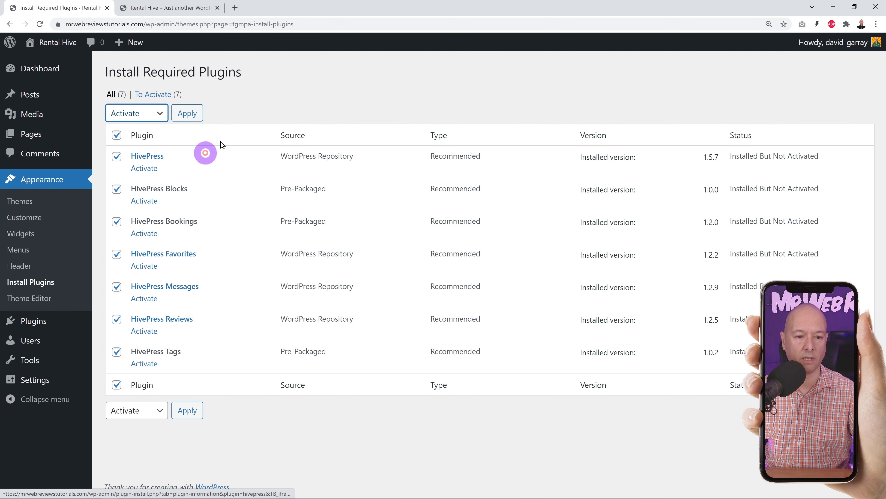
click(187, 113)
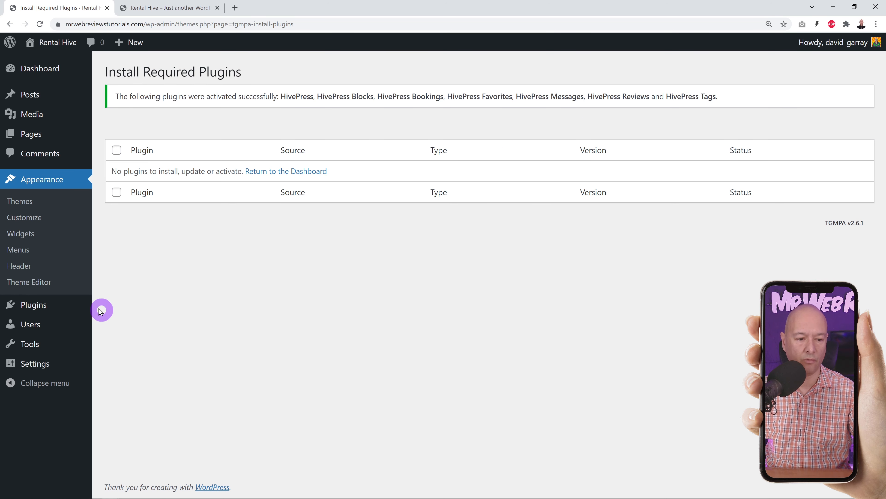
click(39, 308)
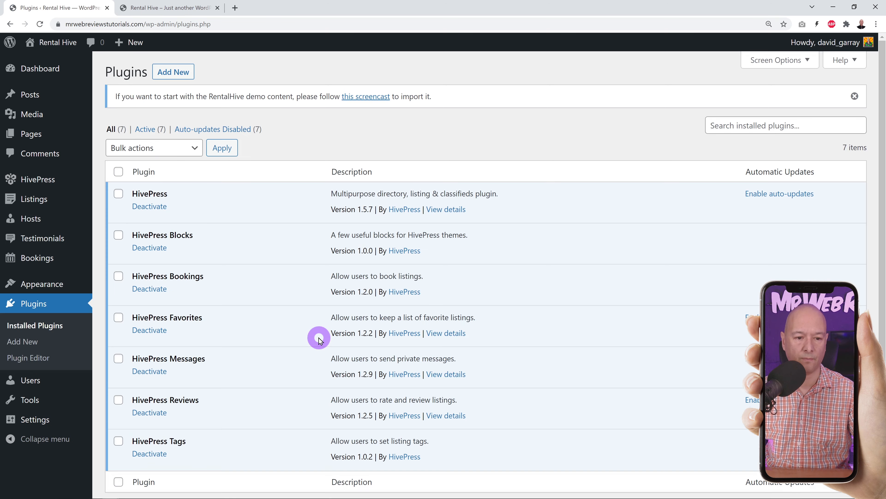
scroll(488, 286, down, 1)
scroll(489, 285, down, 1)
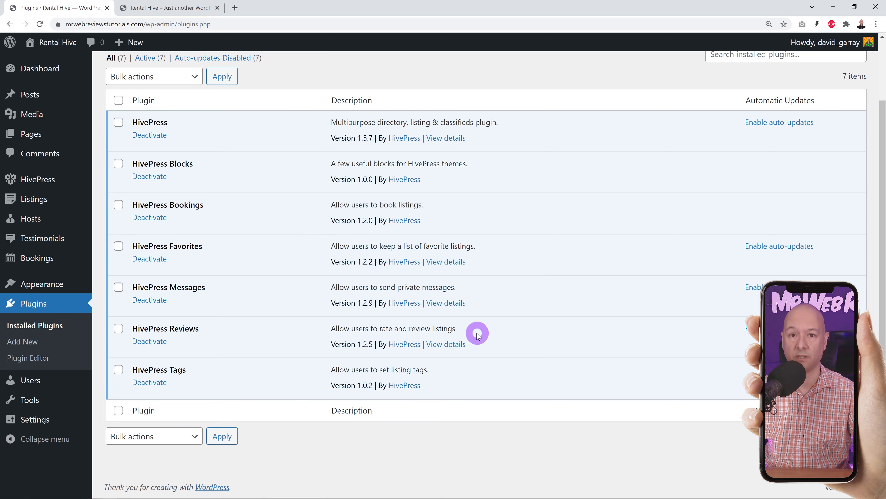
scroll(490, 143, up, 3)
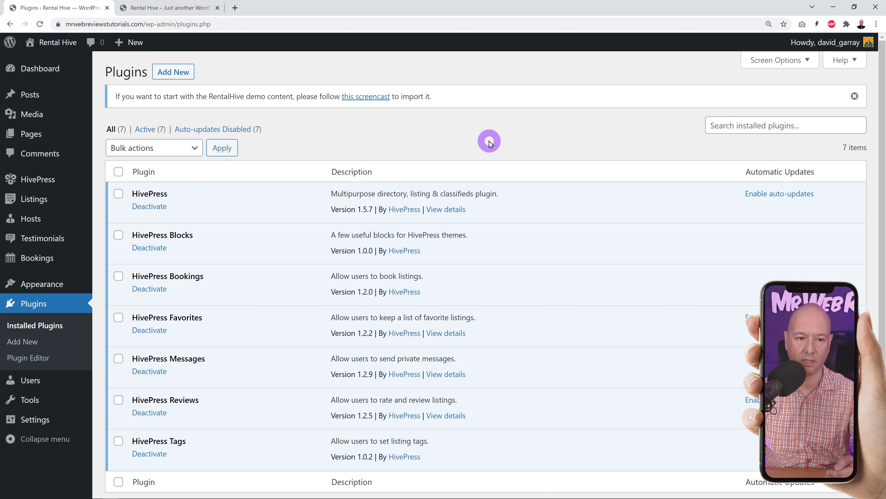
- Search the plugin directory for 'one click', then install and activate One Click Demo Import
click(182, 79)
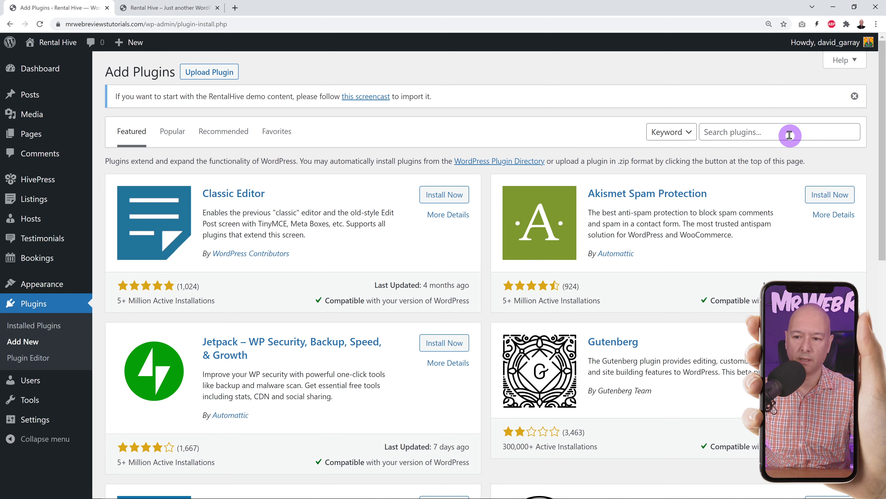
click(790, 135)
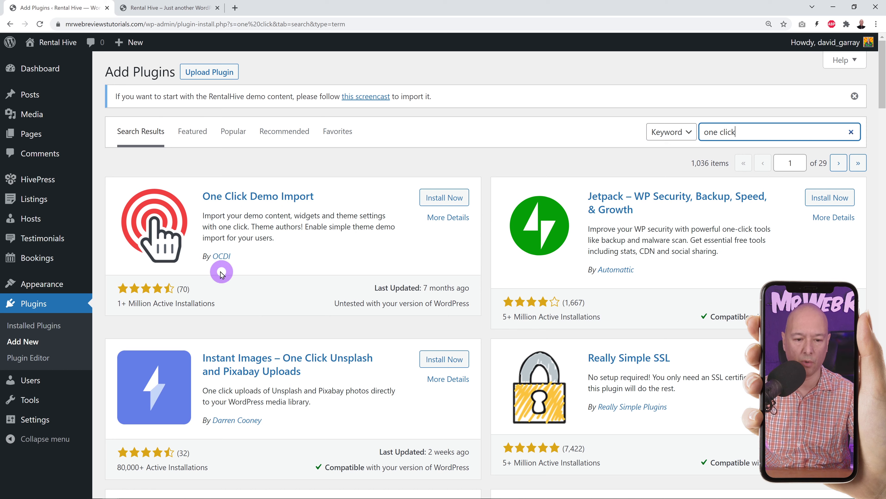
click(443, 199)
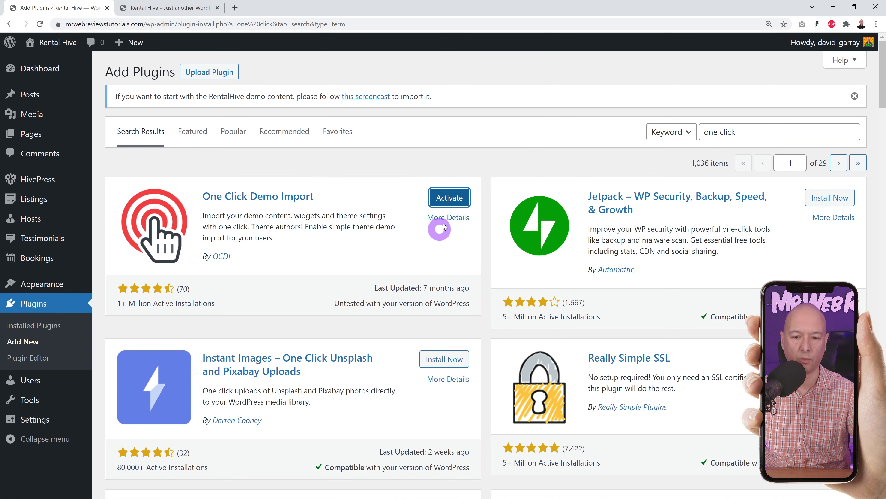
click(450, 195)
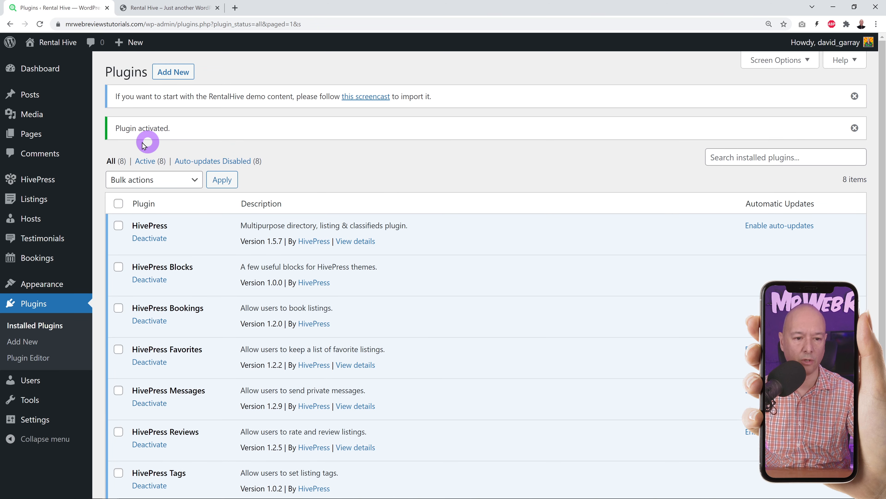
scroll(512, 225, down, 3)
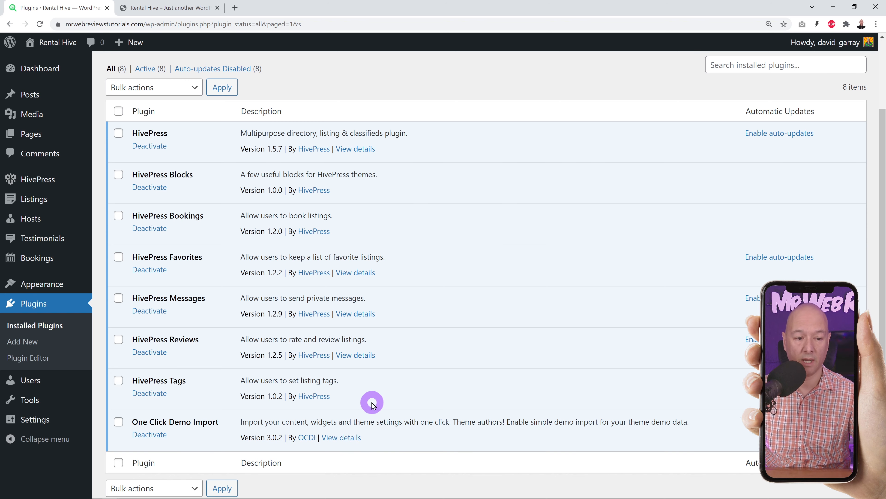
scroll(382, 400, up, 3)
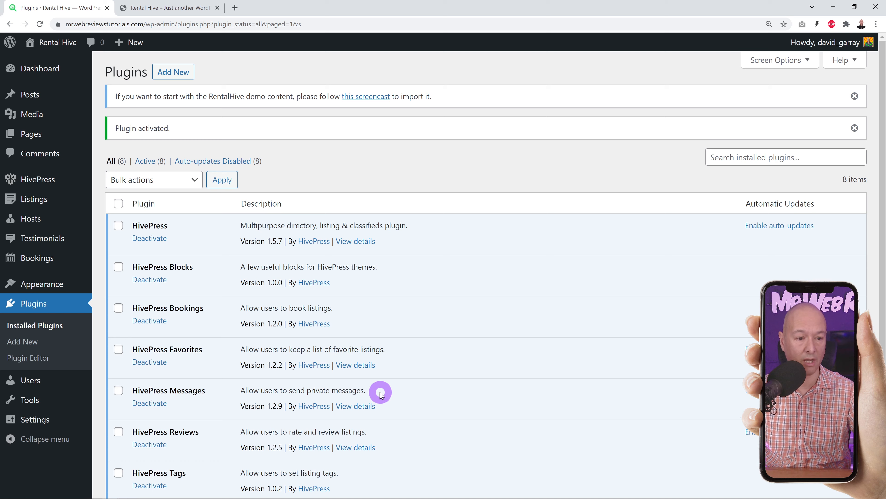
- Run the RentalHive demo import from Appearance > Import Demo Data, then view the site's front page
mouse_move(58, 287)
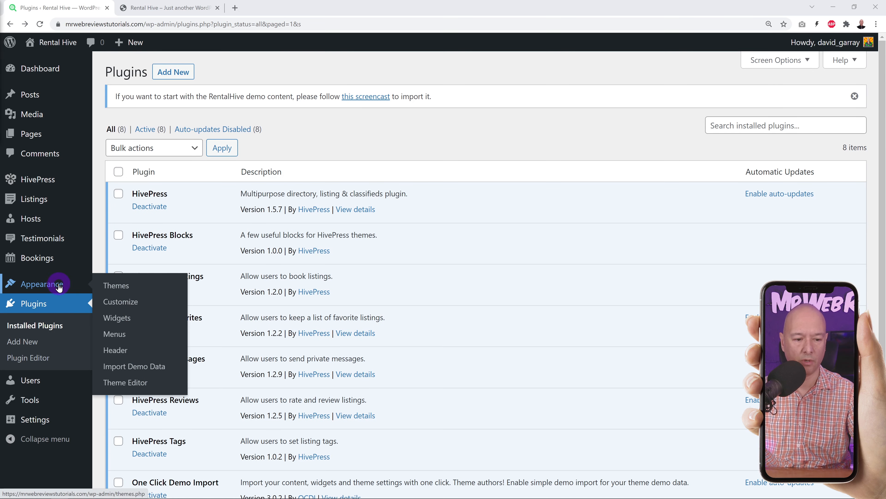
click(142, 367)
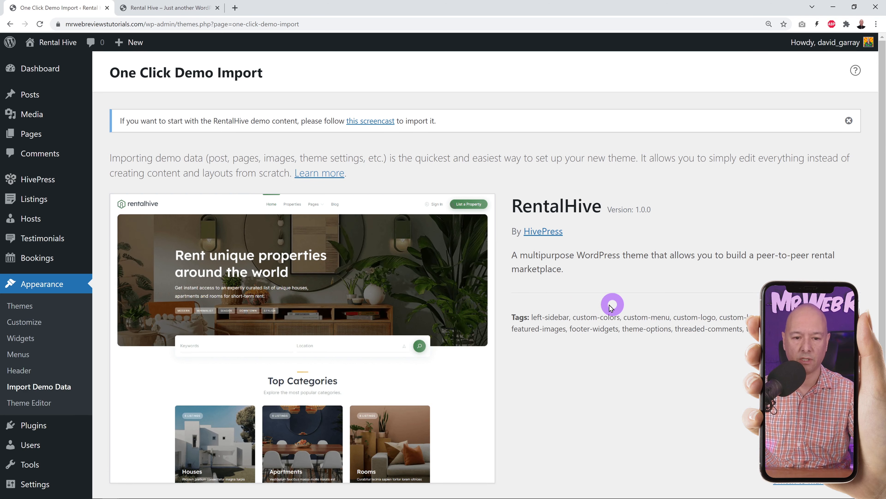
scroll(615, 302, down, 2)
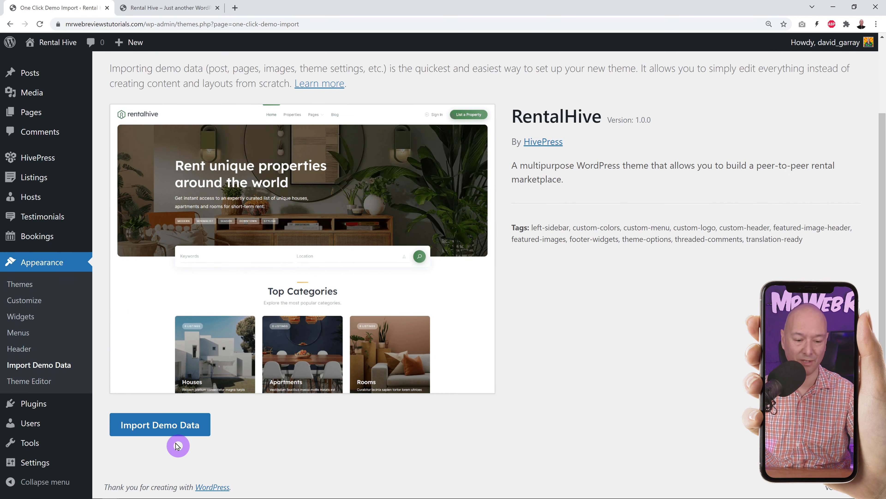
click(159, 433)
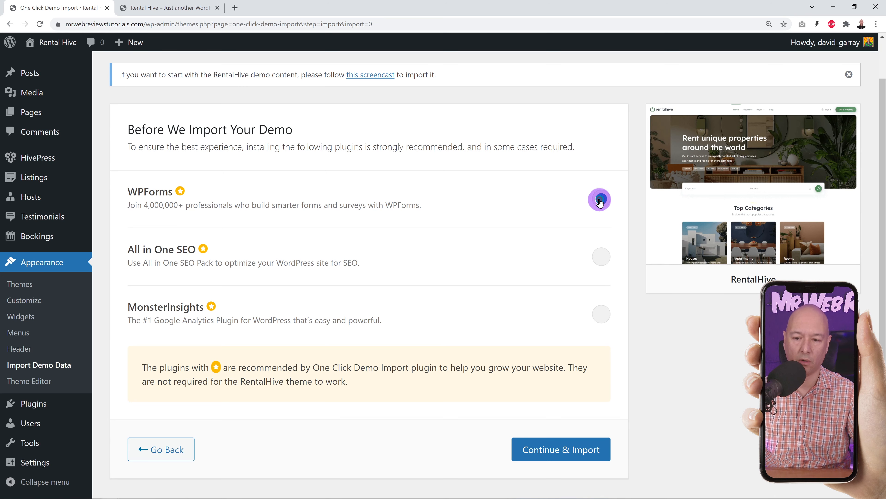
scroll(640, 334, down, 1)
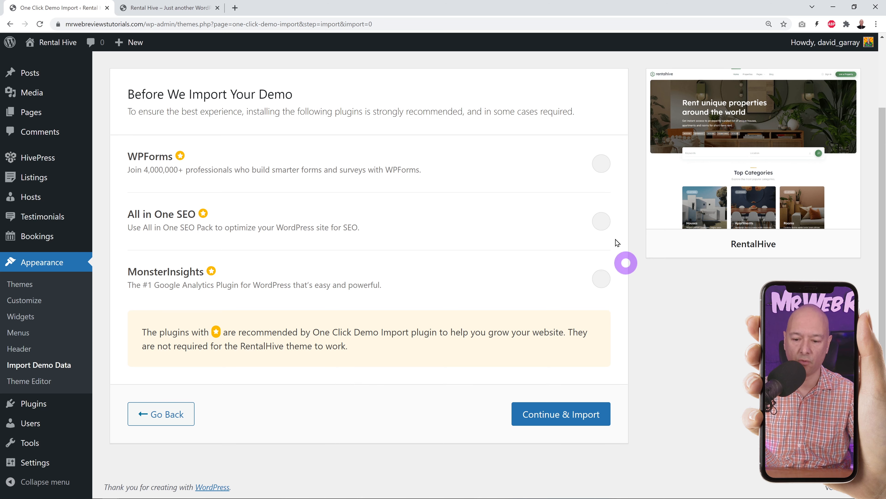
click(566, 416)
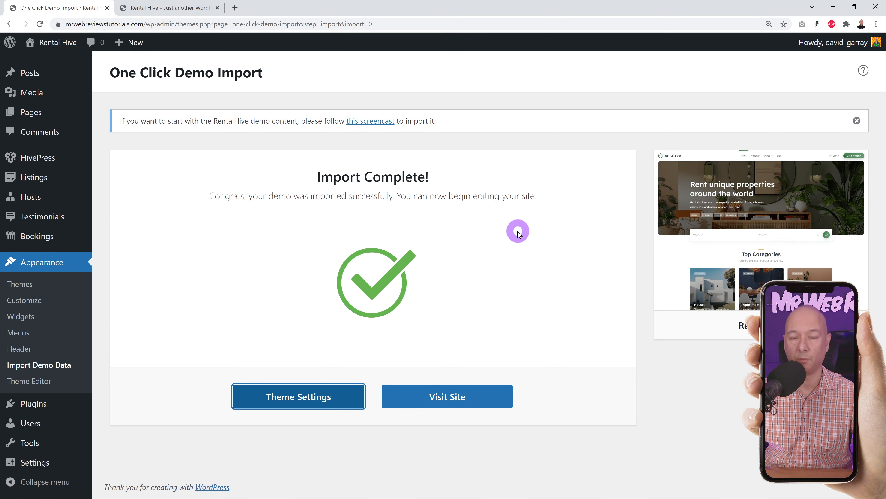
click(145, 8)
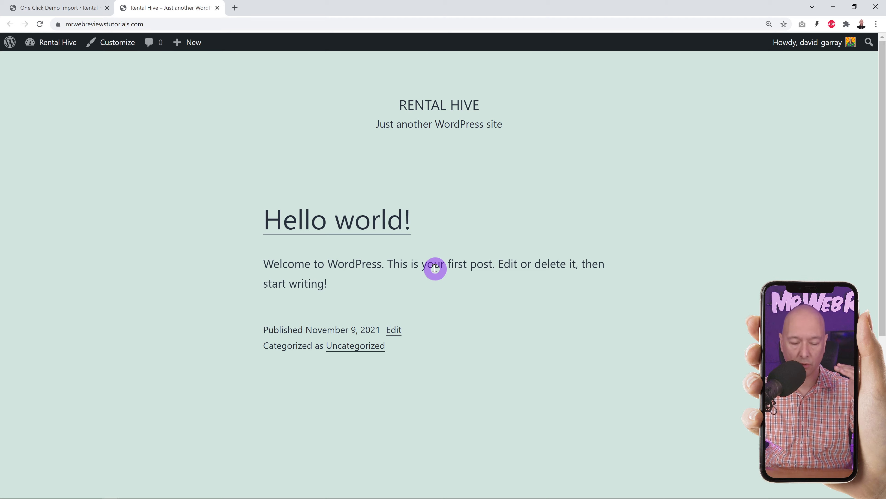
- Reload the front page and scroll through the new 'Rent unique properties around the world' homepage
click(40, 24)
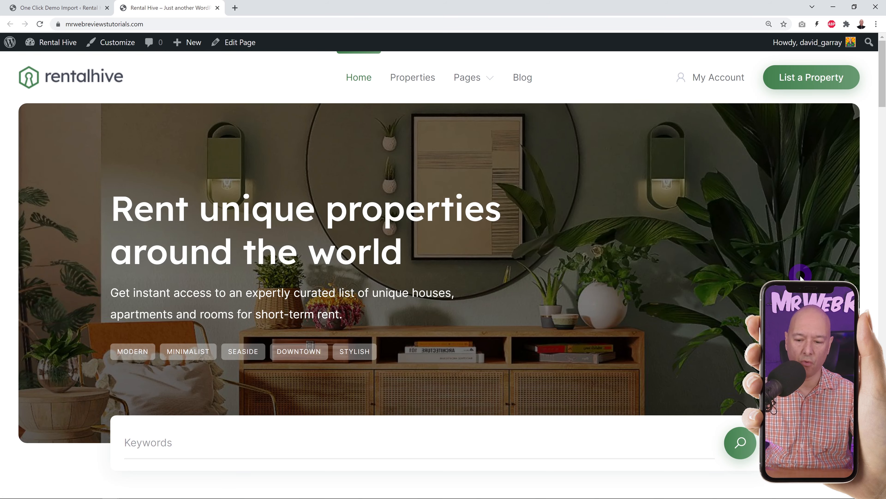
scroll(801, 275, down, 15)
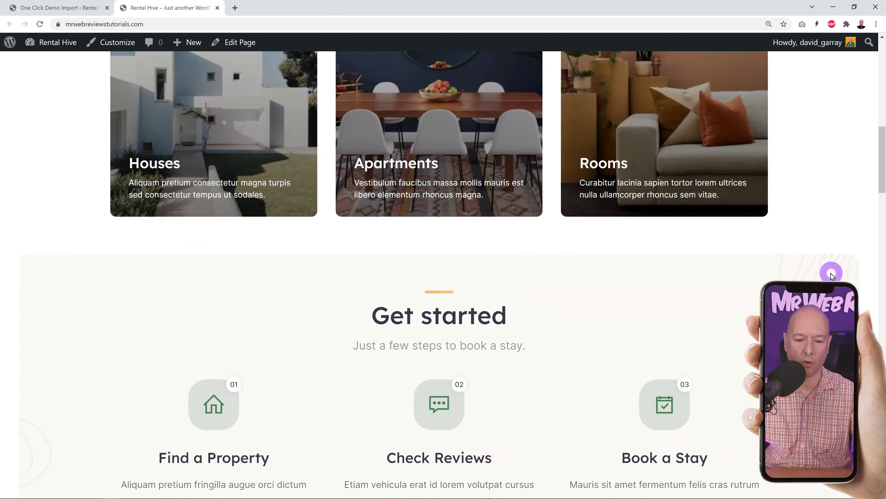
scroll(832, 276, down, 18)
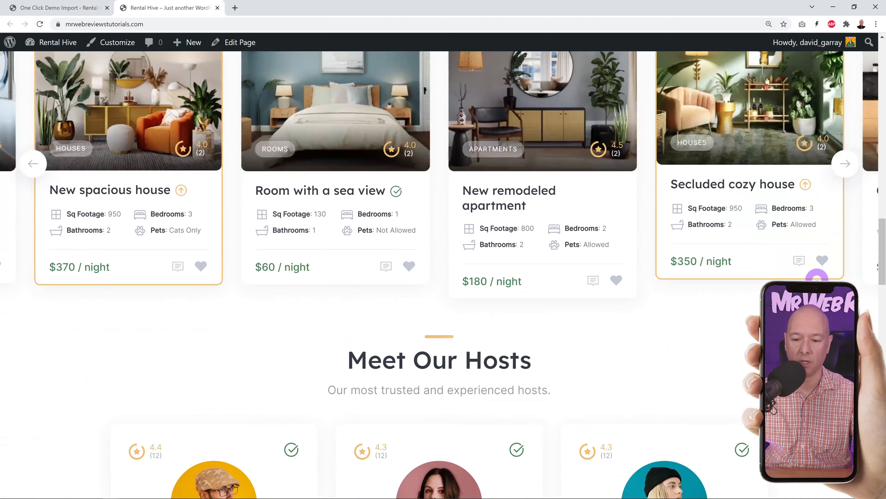
scroll(818, 279, down, 18)
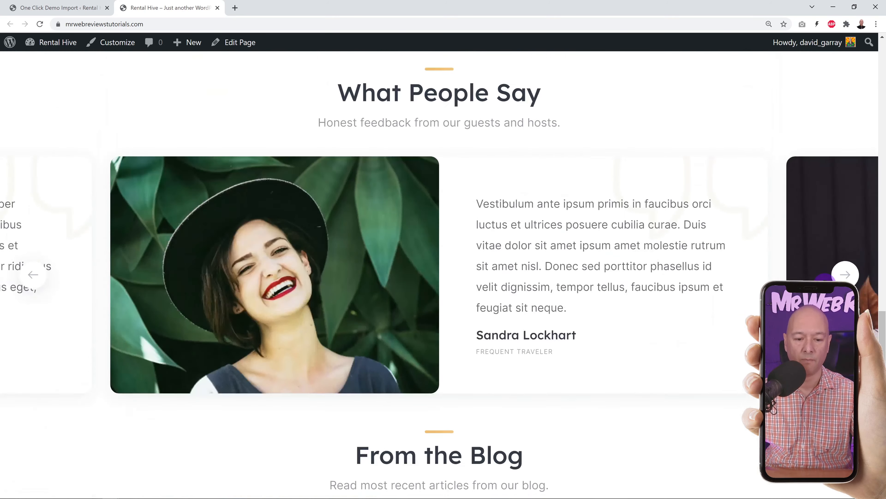
scroll(440, 276, down, 12)
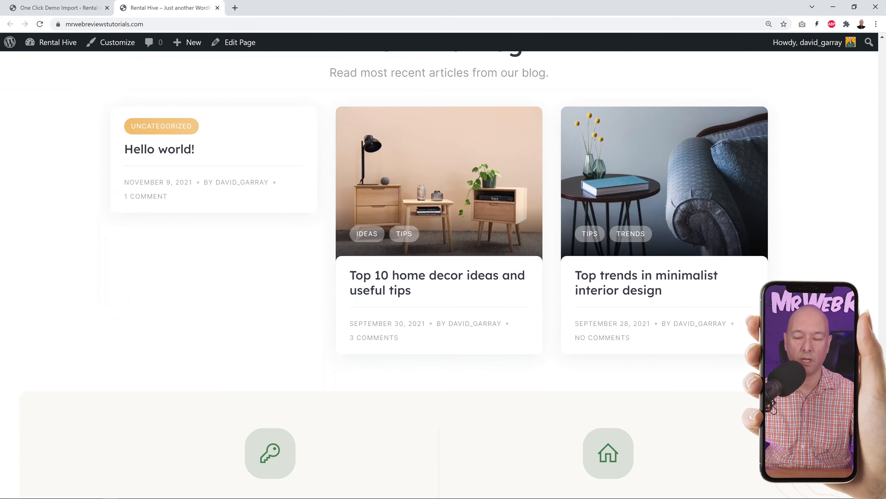
scroll(697, 157, up, 20)
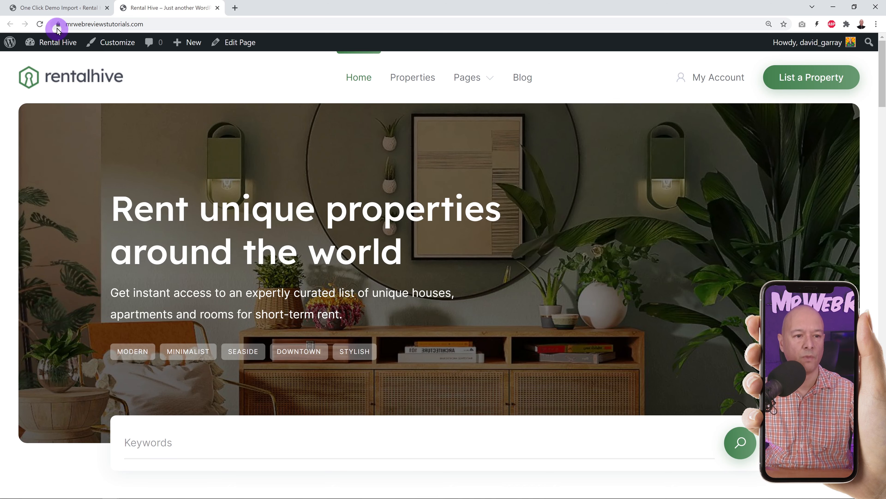
- Return to the Dashboard and look over the HivePress, Testimonials, Bookings and Listings menus
click(61, 8)
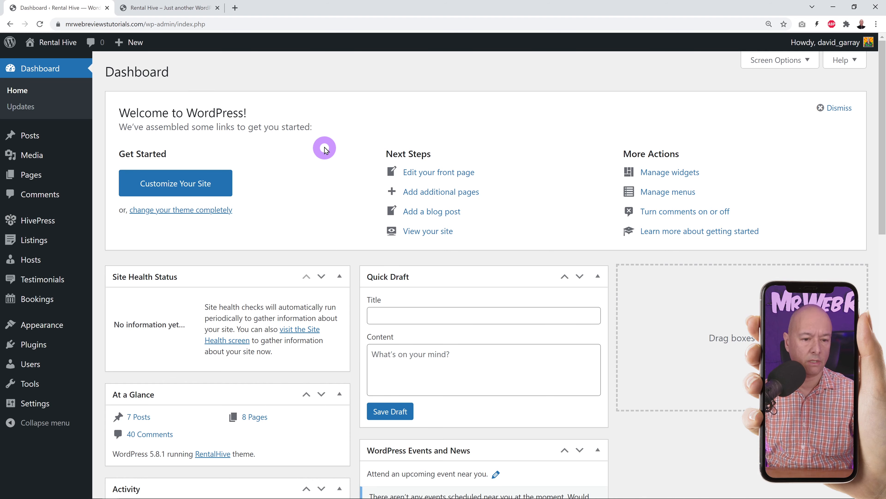
mouse_move(55, 219)
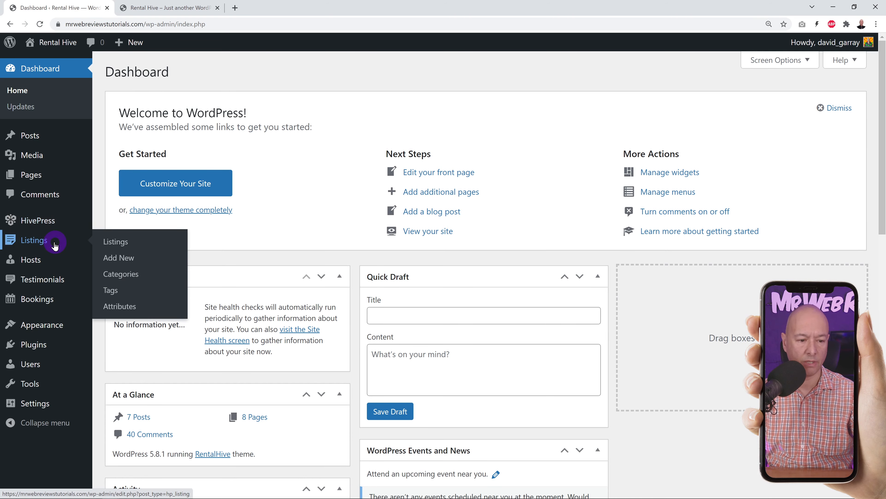
mouse_move(59, 280)
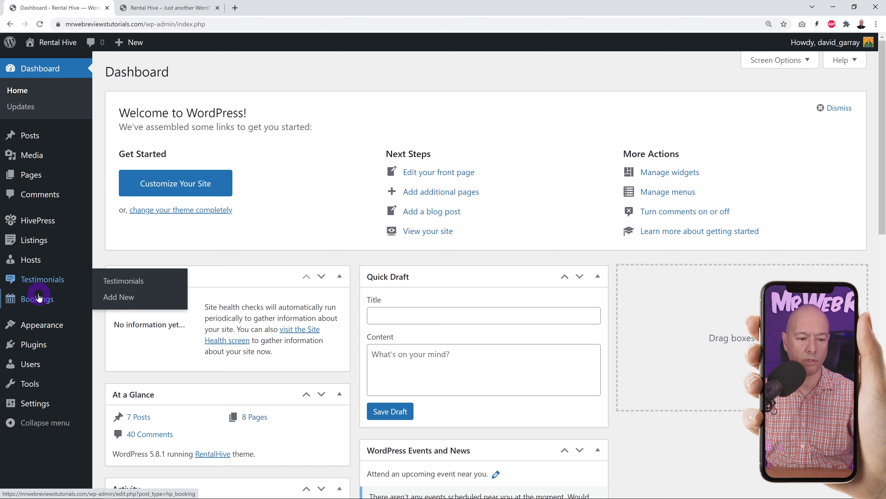
mouse_move(41, 297)
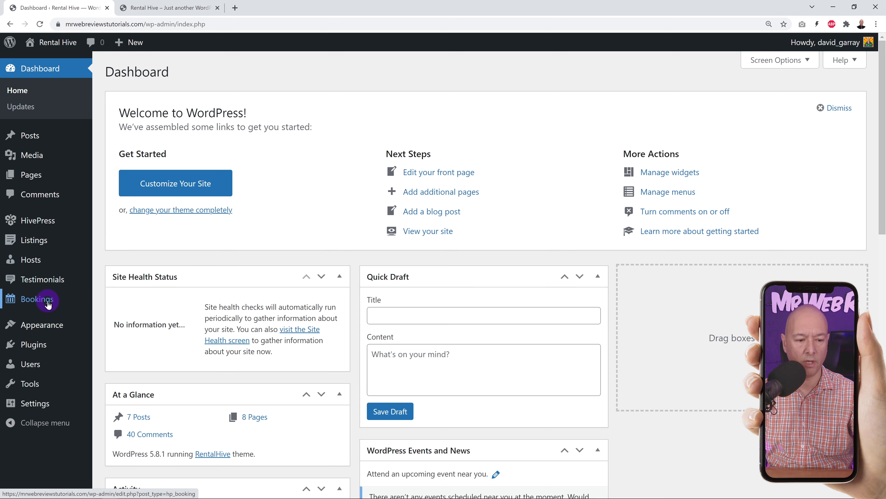
mouse_move(49, 250)
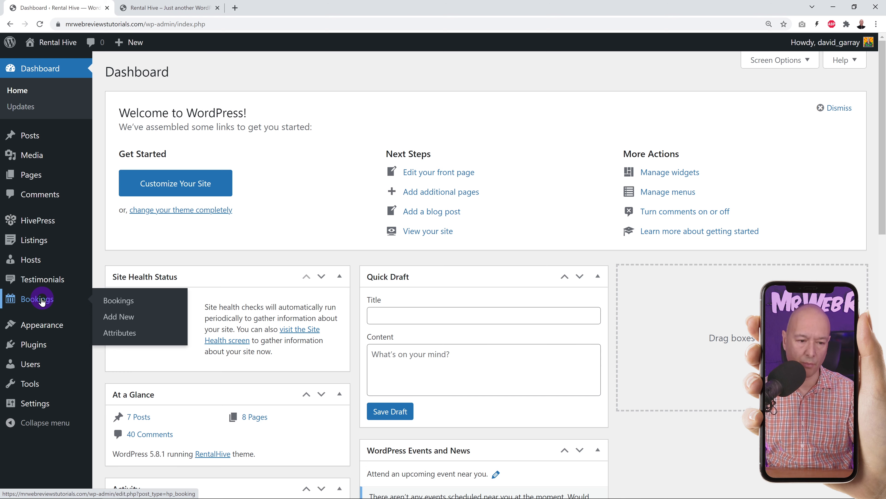
- Open the New spacious house listing from the front-end Properties page
click(153, 8)
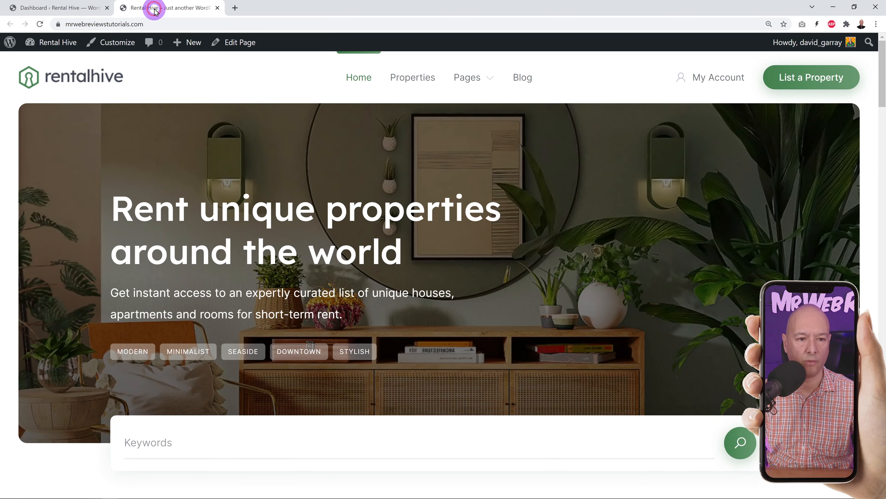
click(408, 76)
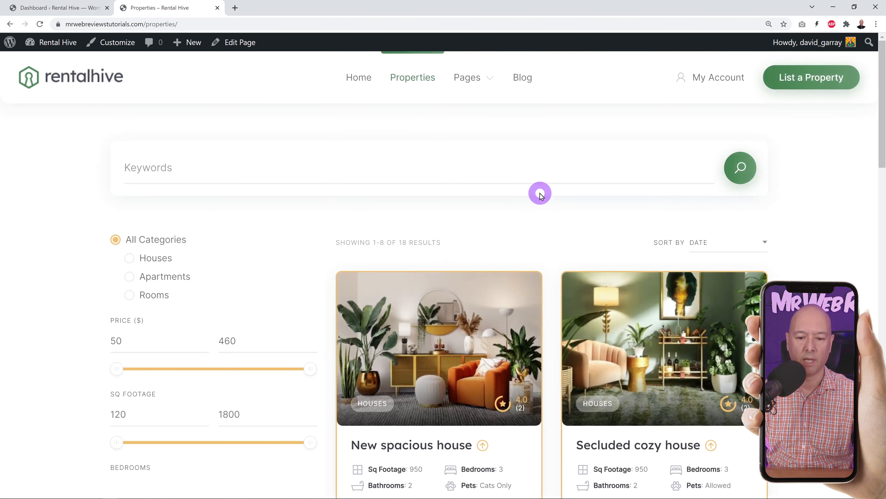
scroll(538, 192, down, 4)
click(443, 247)
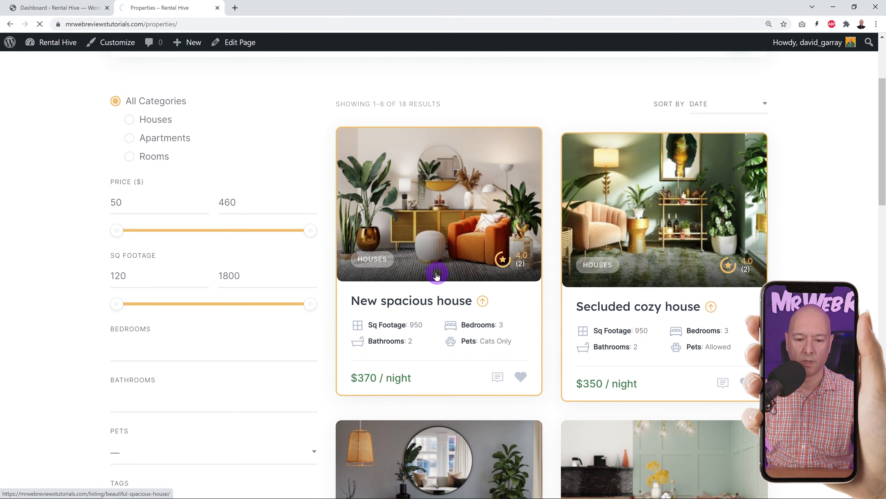
scroll(782, 230, down, 8)
scroll(802, 235, down, 4)
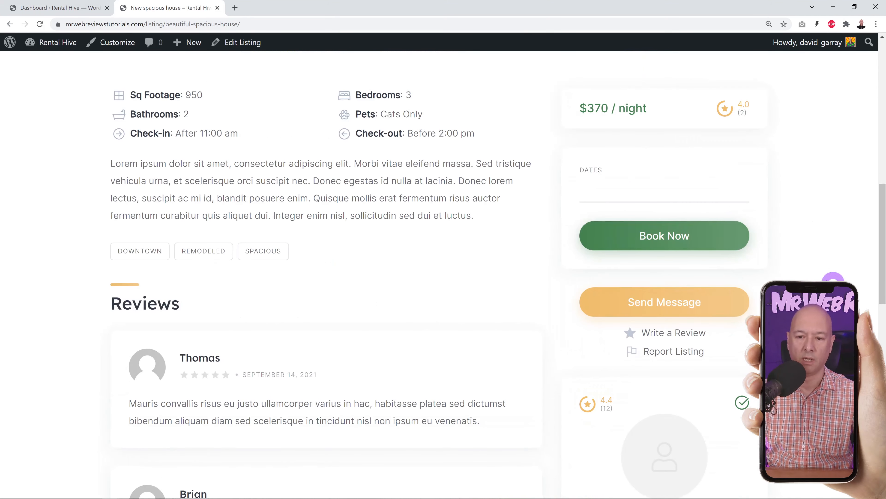
- Book the house for November 10–13, 2021 with a note, confirm, and return to the Dashboard
click(614, 194)
click(666, 294)
click(742, 293)
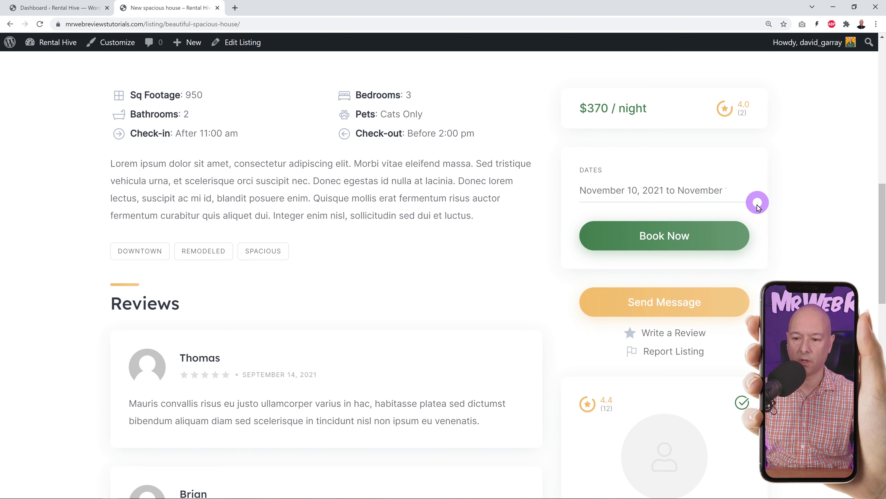
click(668, 240)
click(669, 240)
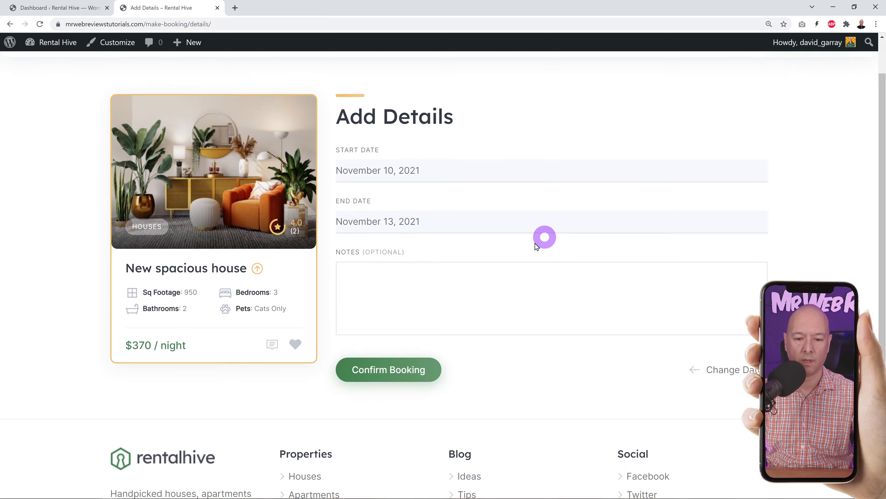
click(398, 281)
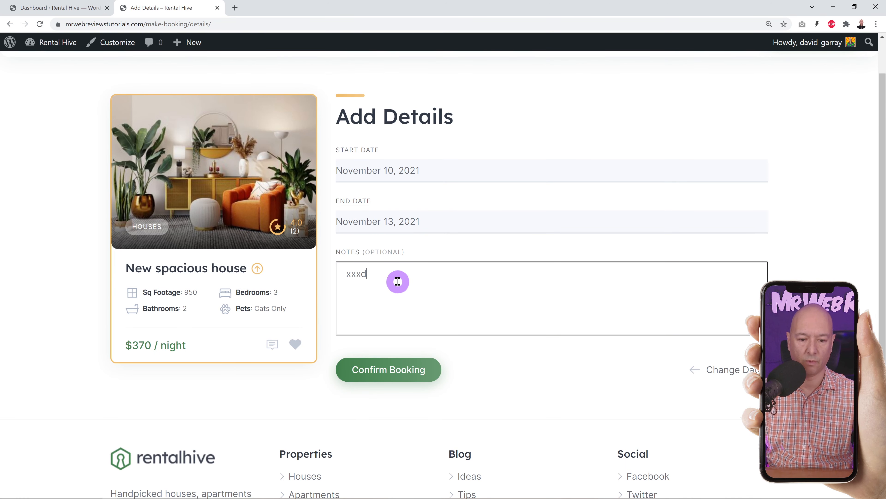
scroll(510, 337, down, 1)
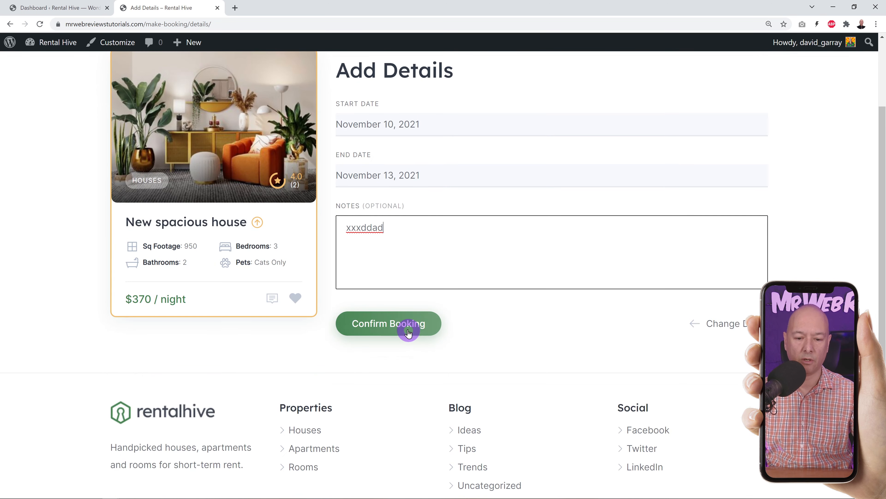
click(407, 331)
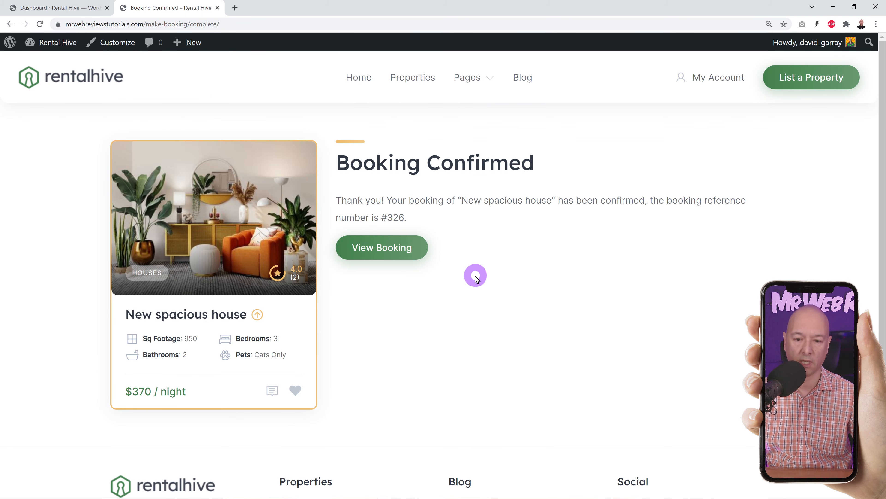
click(77, 7)
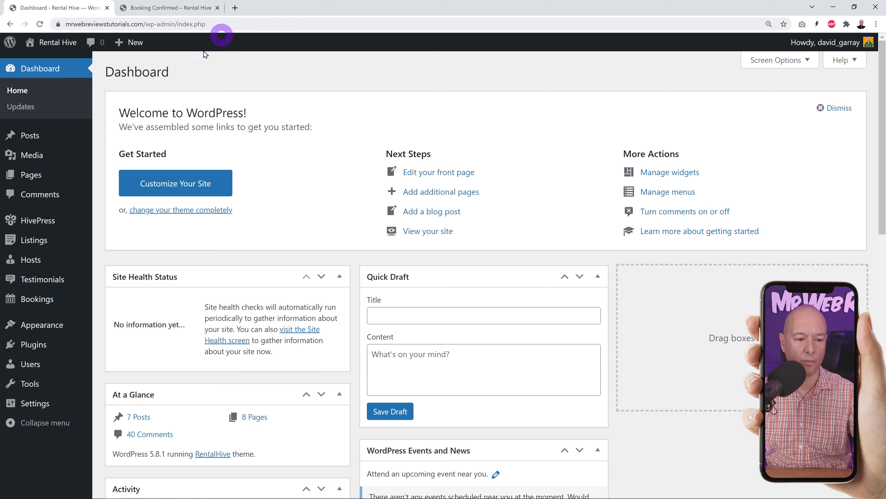
- Check the new booking in the Bookings list, then go to the Plugins page
click(38, 299)
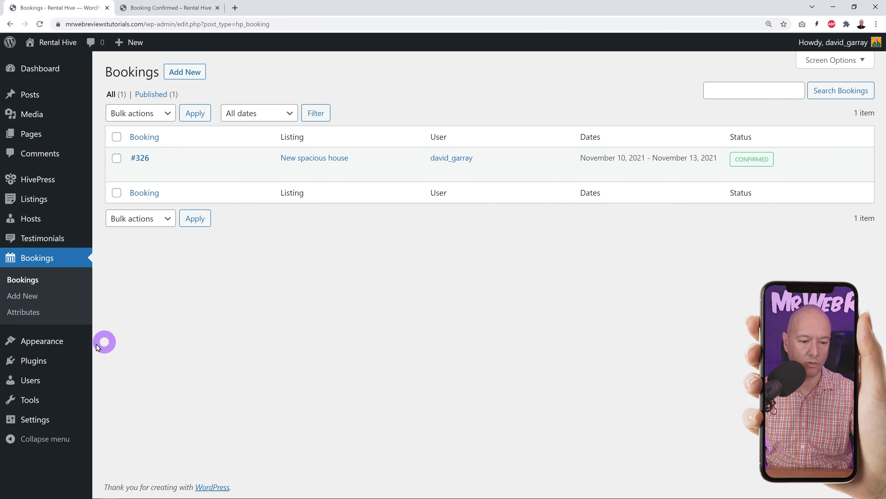
click(31, 361)
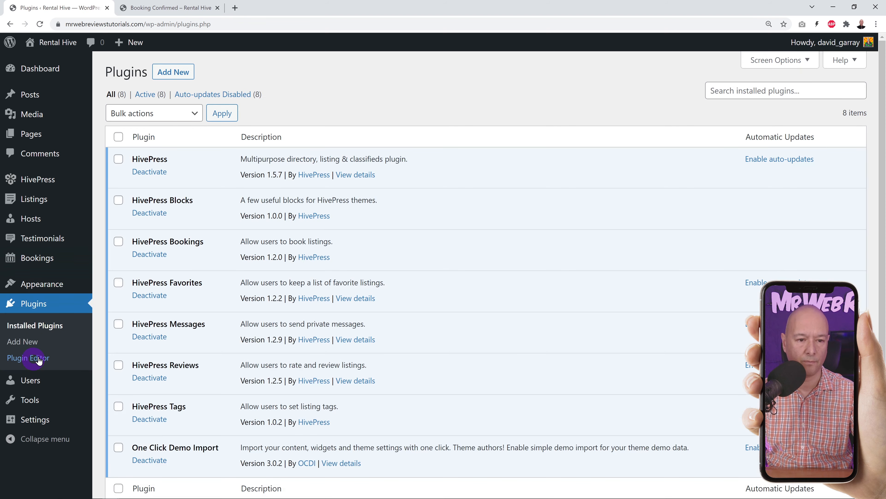
- Upload hivepress-marketplace.zip as a new plugin, install it and activate it
click(183, 74)
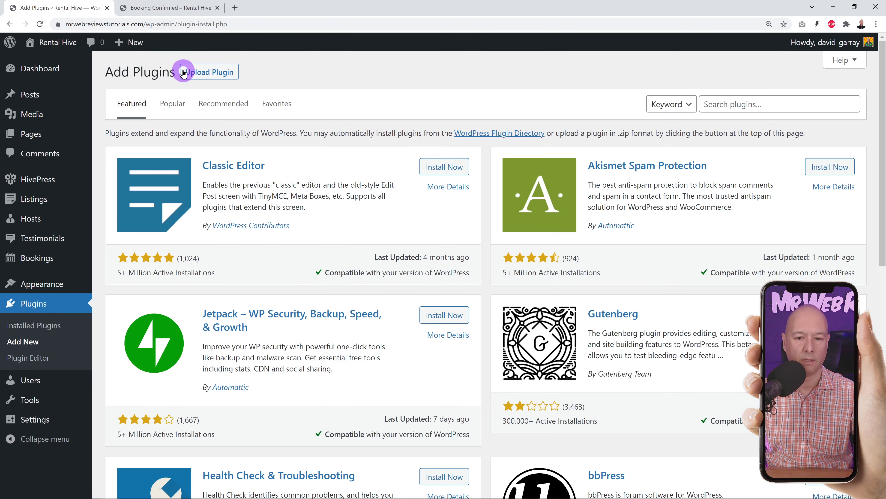
click(231, 75)
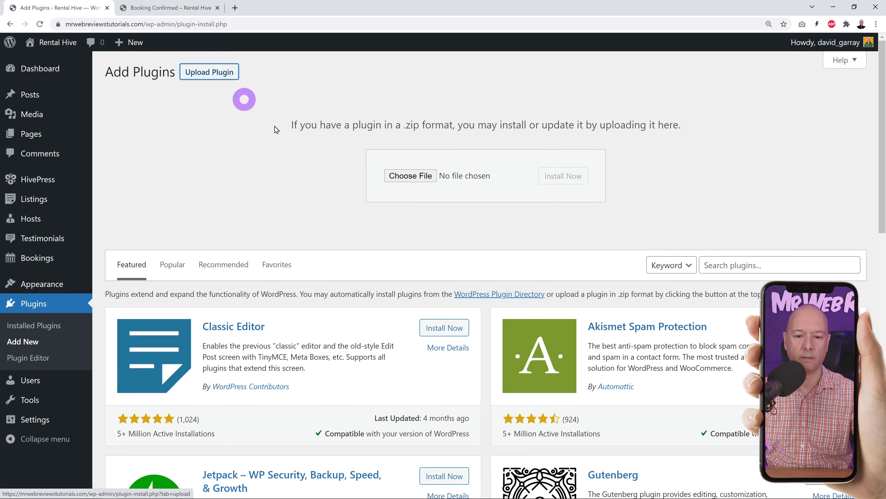
click(397, 178)
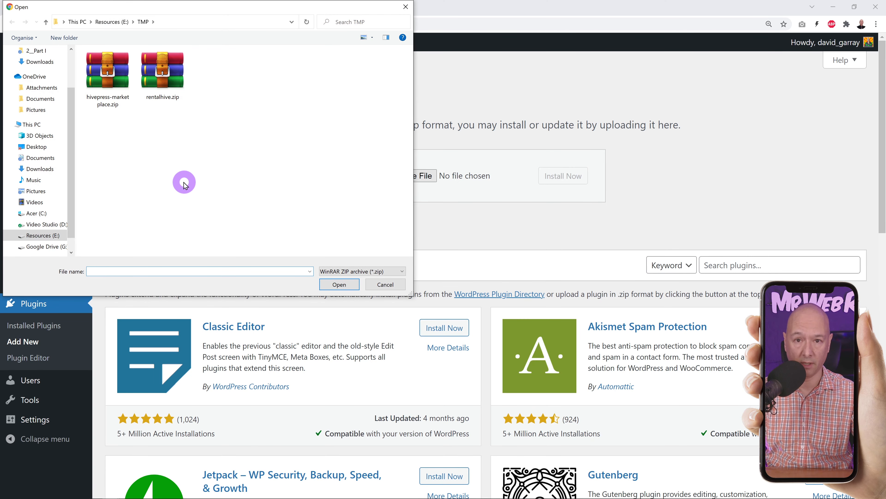
click(111, 103)
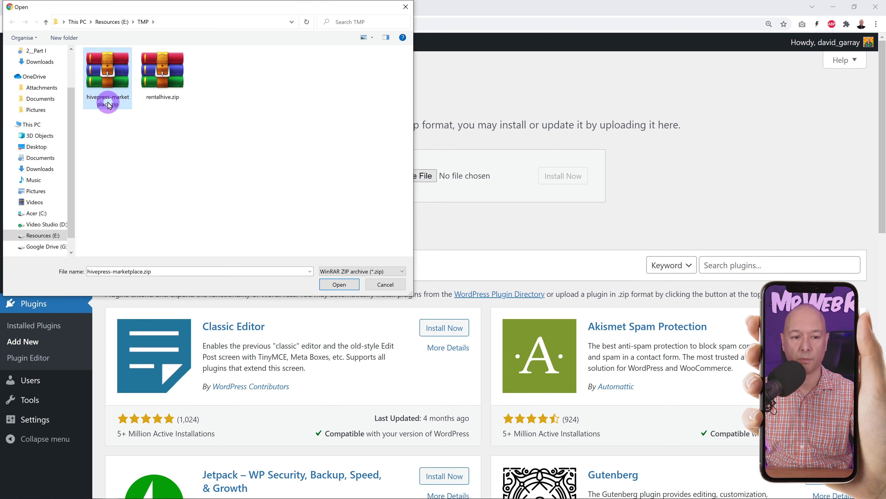
click(336, 284)
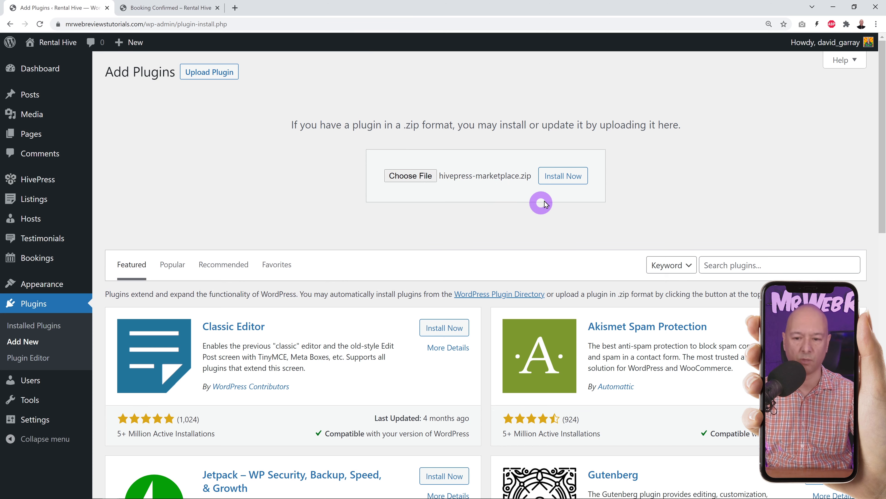
click(564, 176)
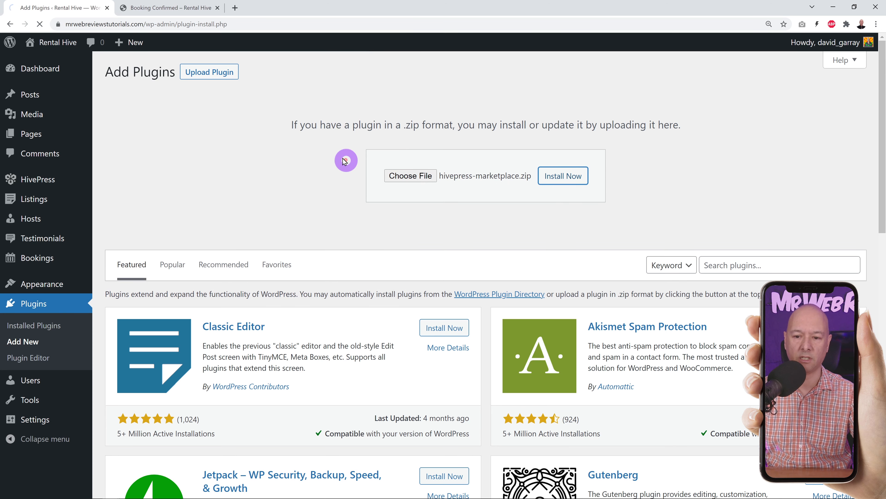
click(145, 161)
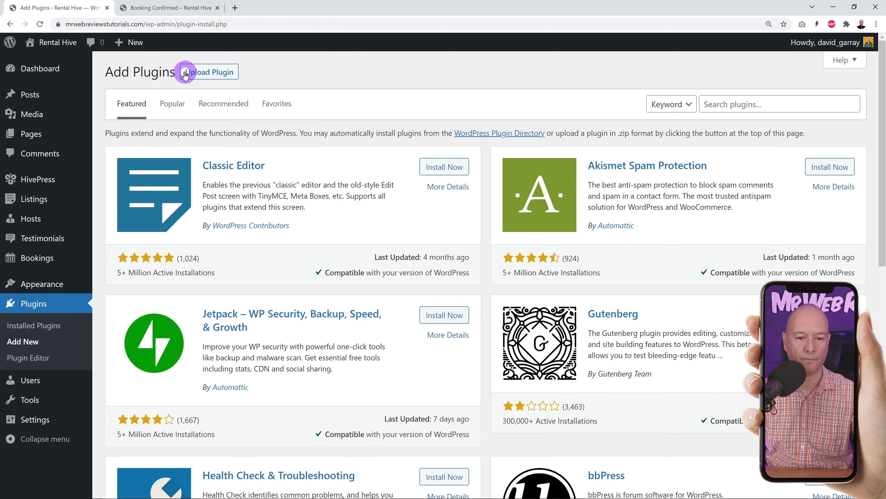
- Search the plugin directory for WooCommerce, install it and activate it
click(724, 105)
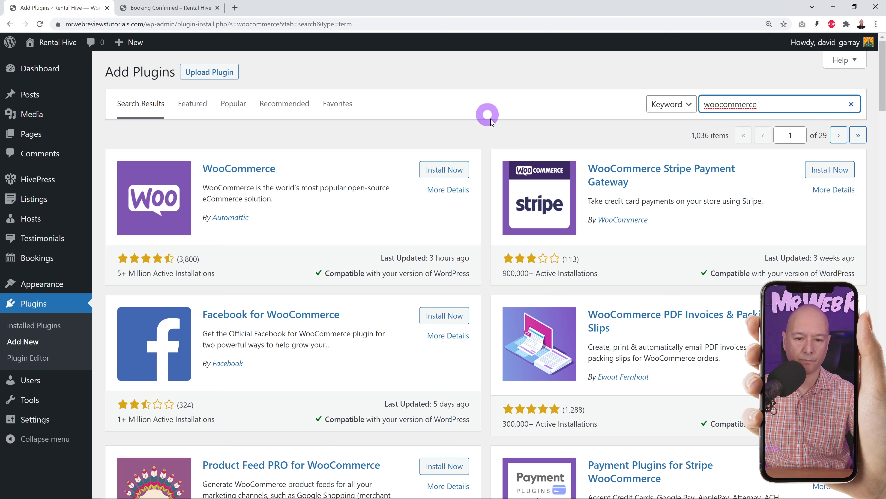
click(445, 170)
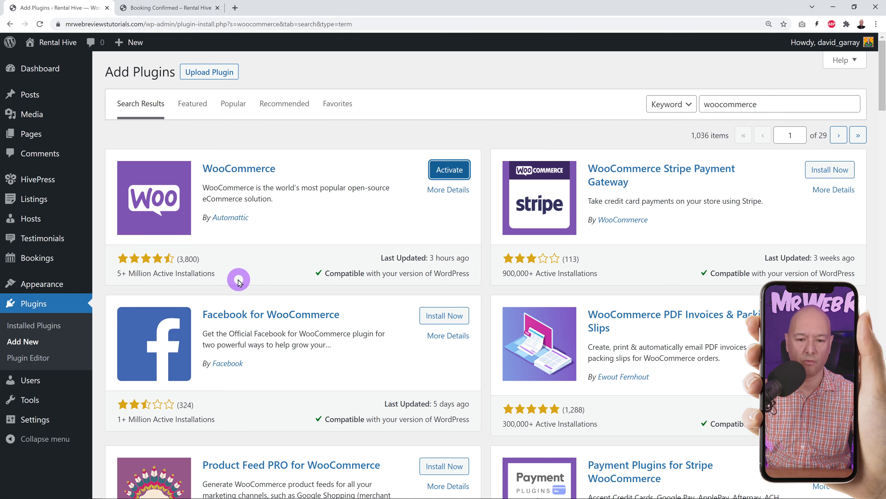
click(446, 171)
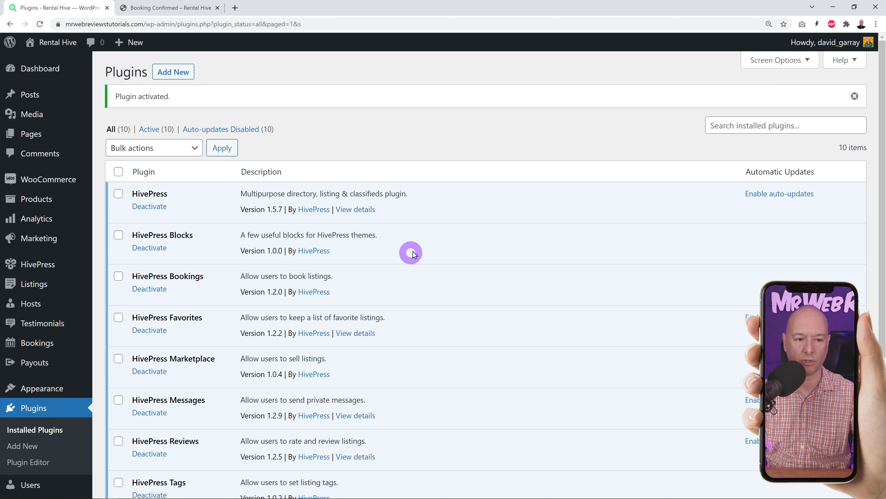
scroll(439, 238, down, 4)
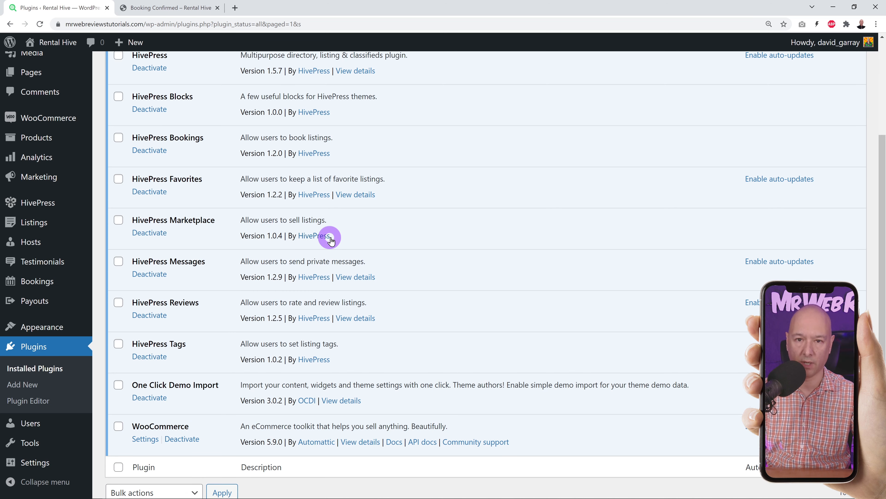
scroll(354, 293, up, 4)
- Open the New remodeled apartment listing on the front-end Properties page
click(168, 11)
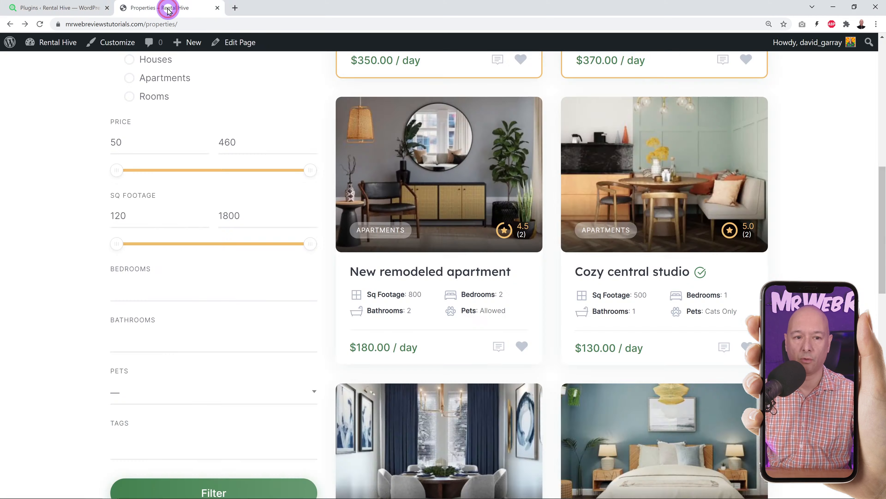
click(448, 177)
scroll(782, 220, down, 7)
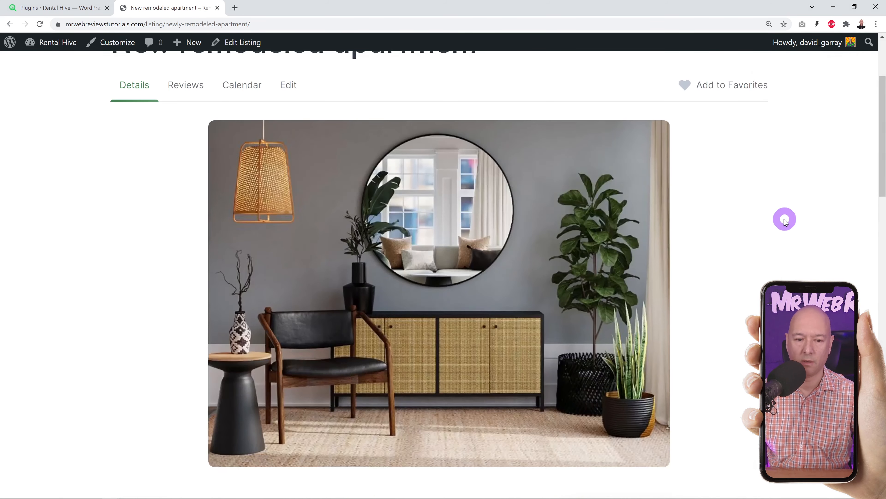
scroll(783, 220, down, 8)
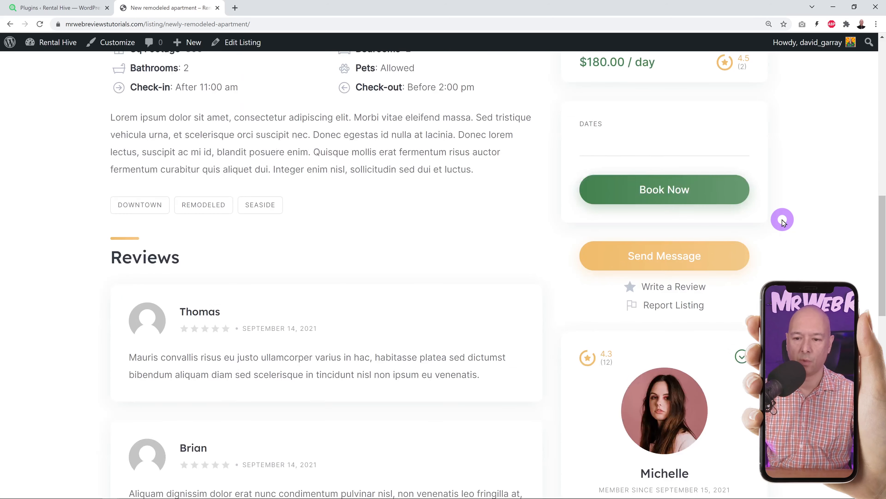
- Request a booking of the apartment for November 10–14, then return to the Plugins page
click(638, 148)
click(671, 246)
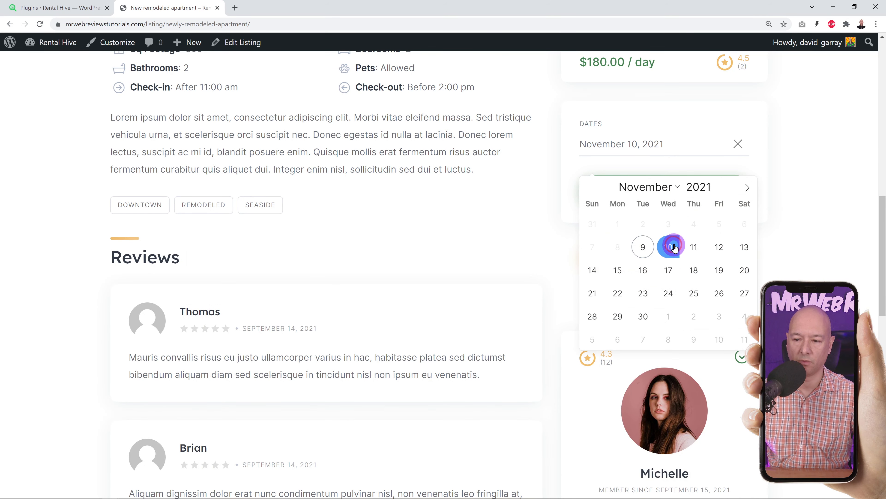
click(594, 272)
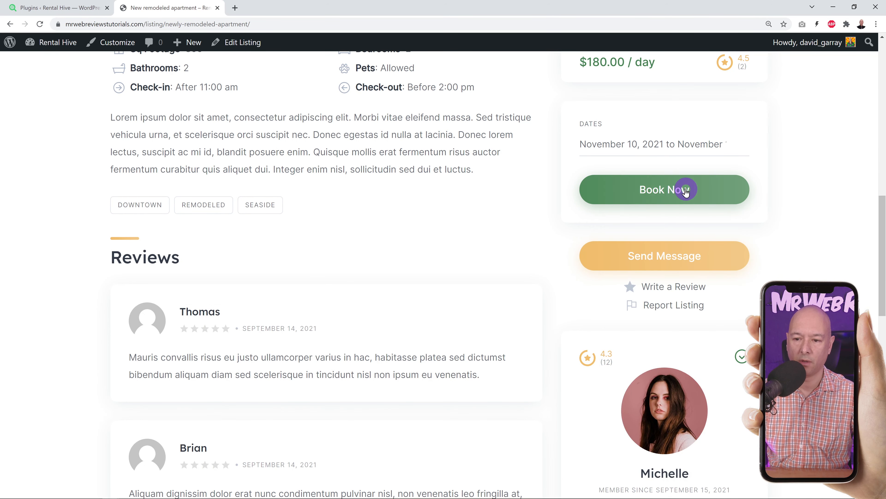
click(670, 189)
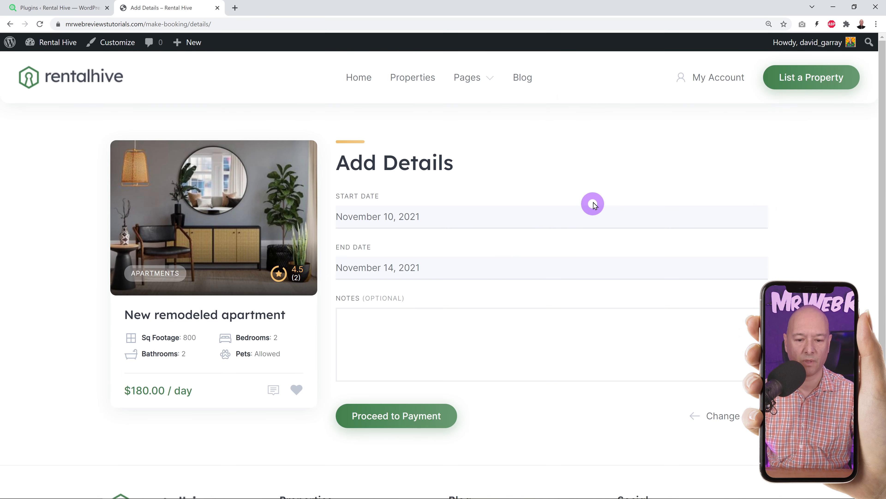
scroll(594, 205, down, 3)
scroll(576, 227, up, 1)
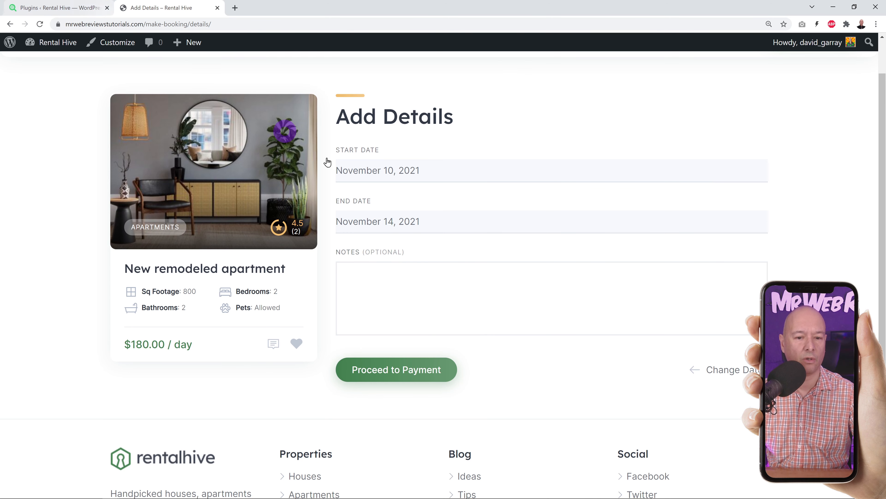
scroll(468, 356, up, 2)
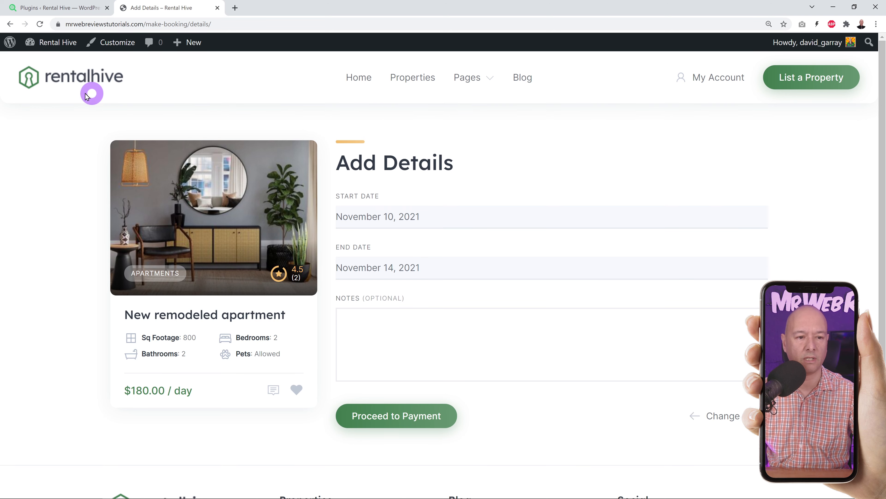
click(57, 8)
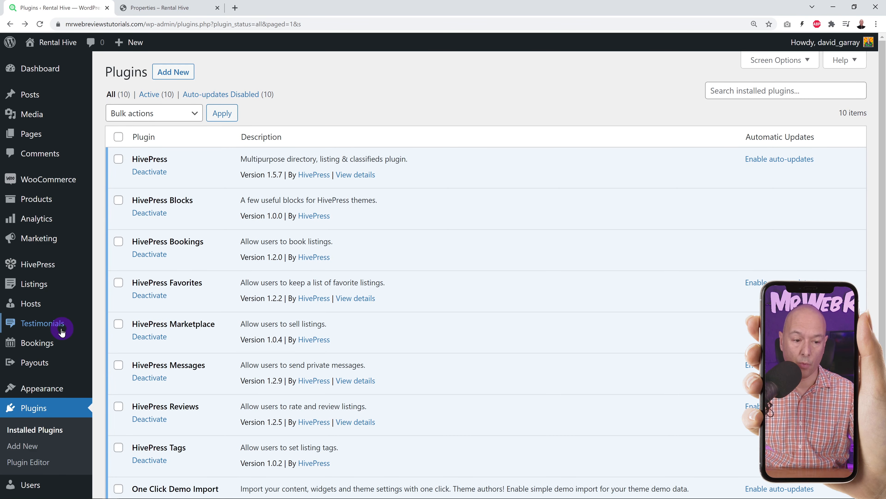
- Compare the admin Listings list with the front-end Properties page, then open Listings > Categories
click(40, 290)
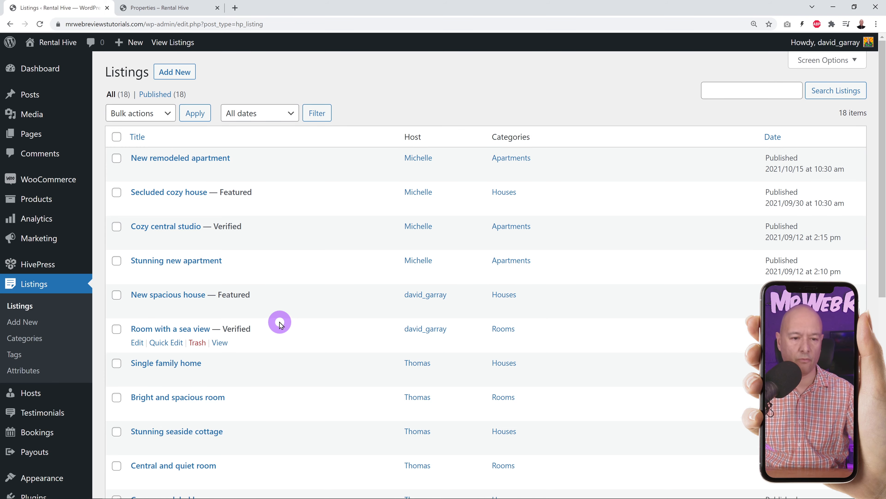
click(189, 10)
scroll(576, 308, down, 4)
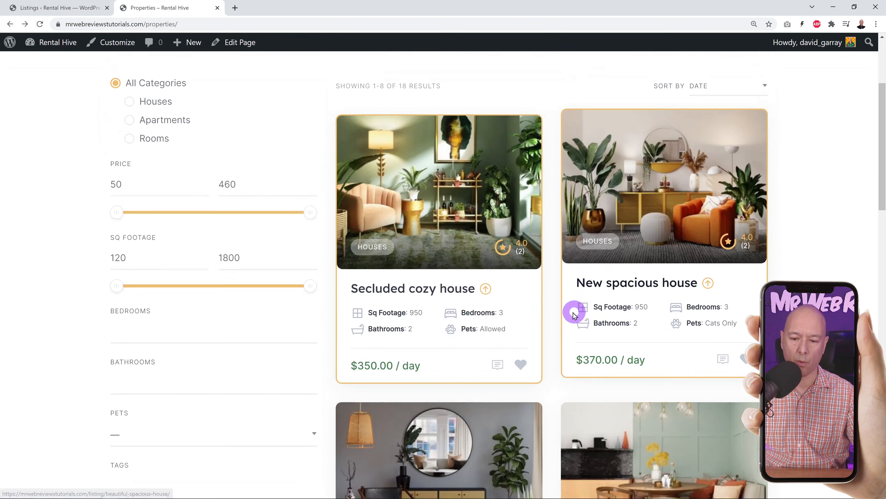
scroll(572, 312, down, 2)
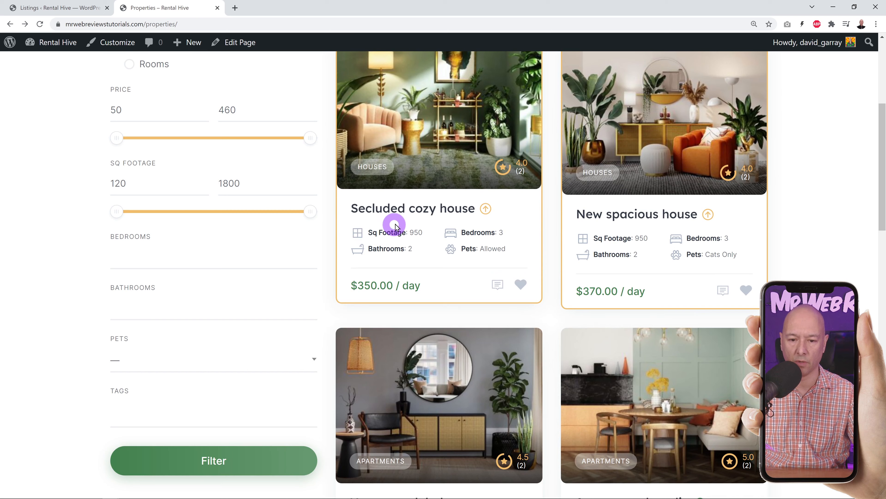
click(78, 9)
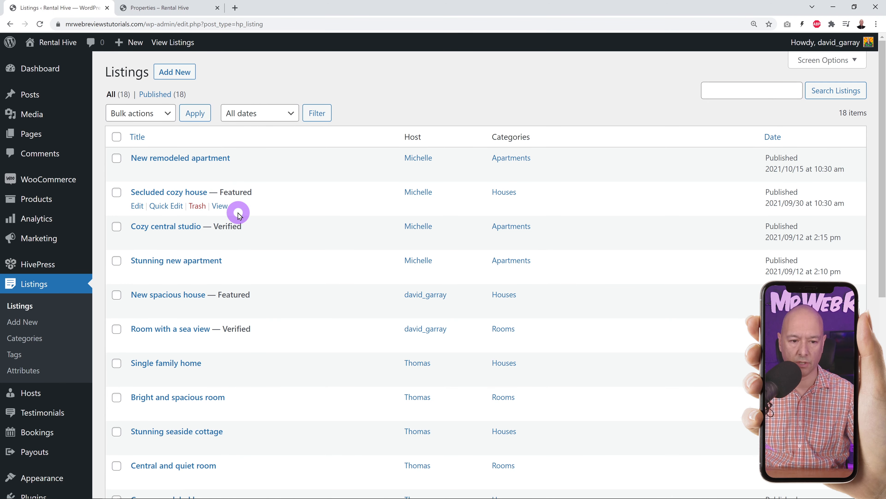
click(153, 7)
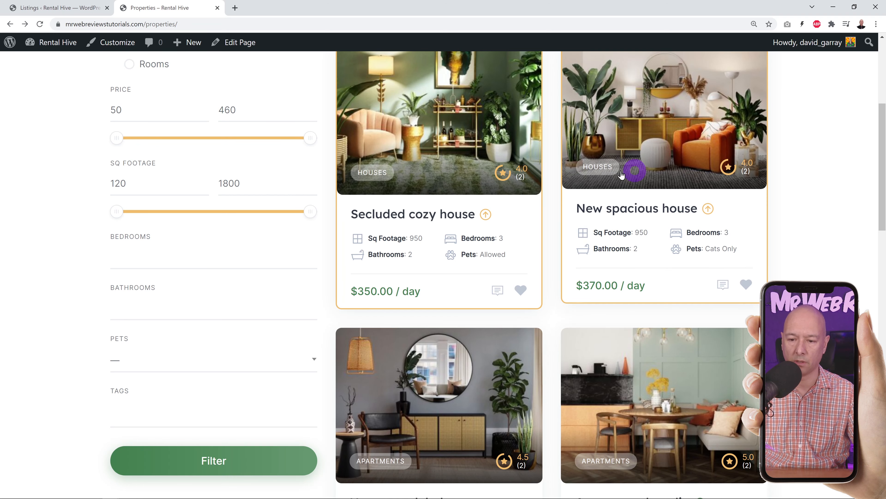
click(77, 9)
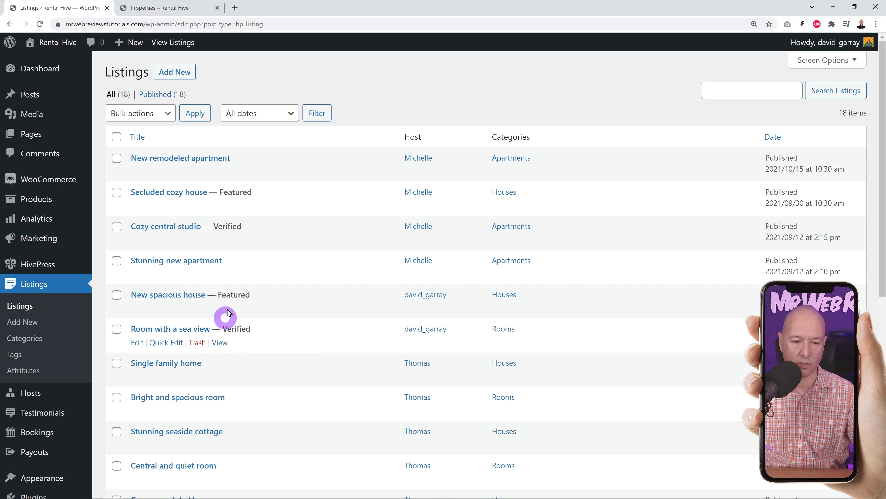
click(193, 10)
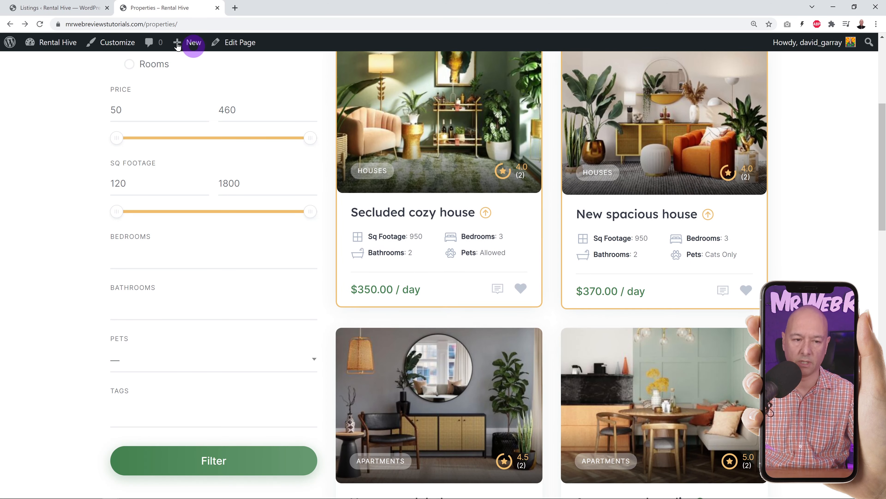
click(71, 8)
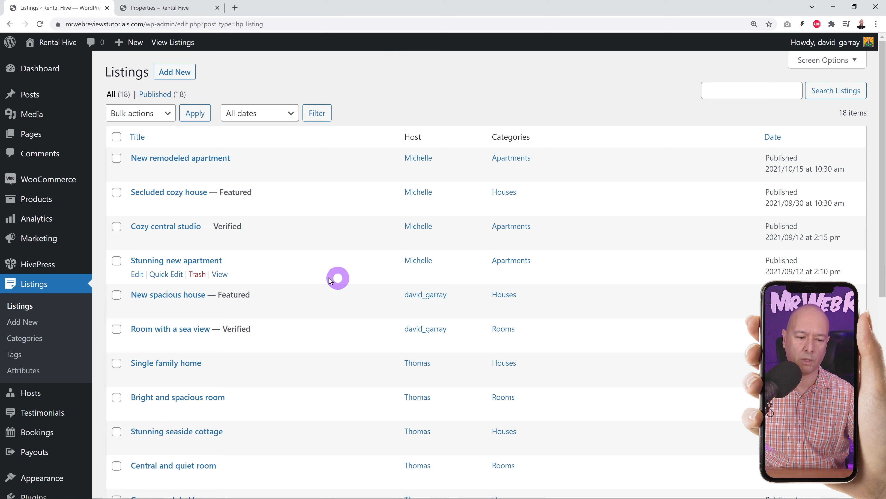
click(38, 341)
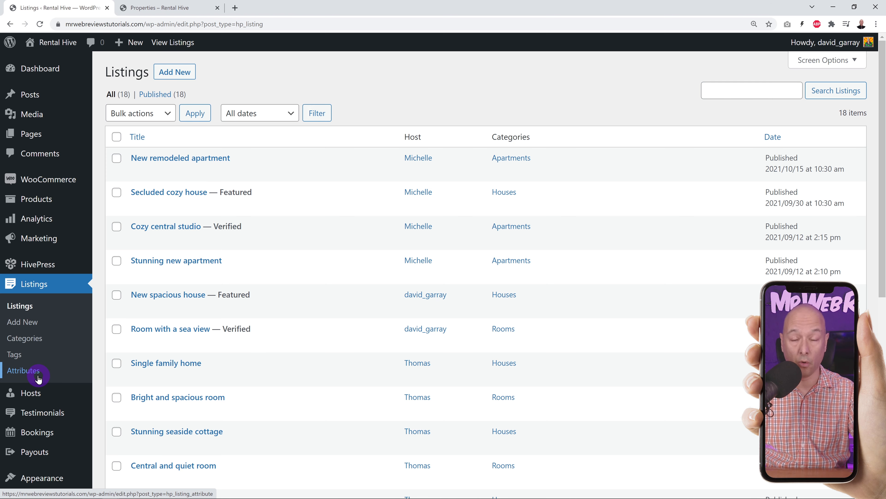
click(32, 339)
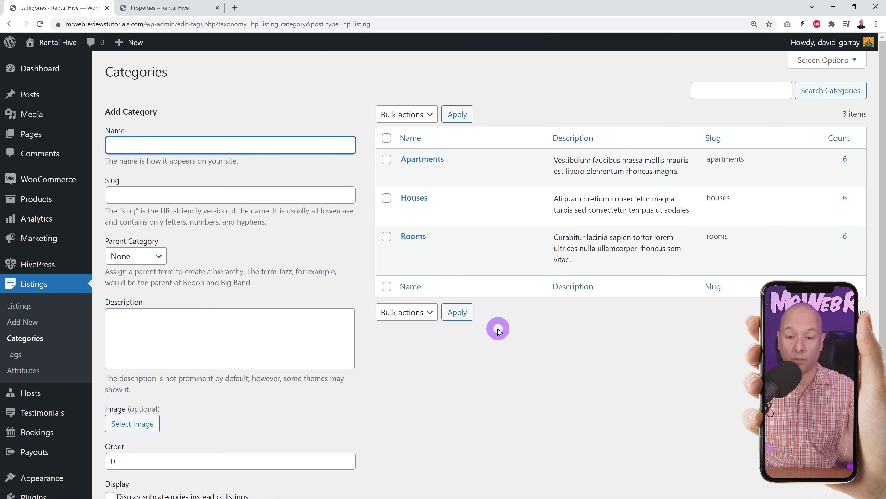
- Name the new category 'Luxury Villas' and keep its parent category as None
click(273, 120)
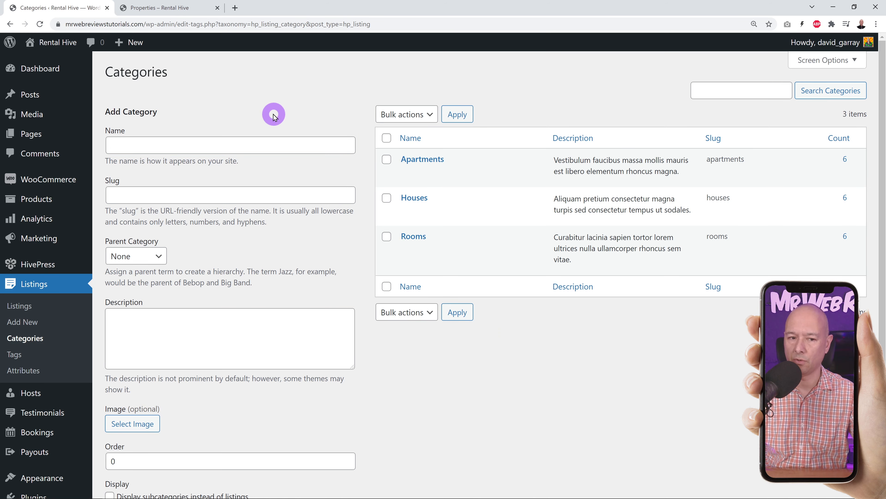
click(238, 143)
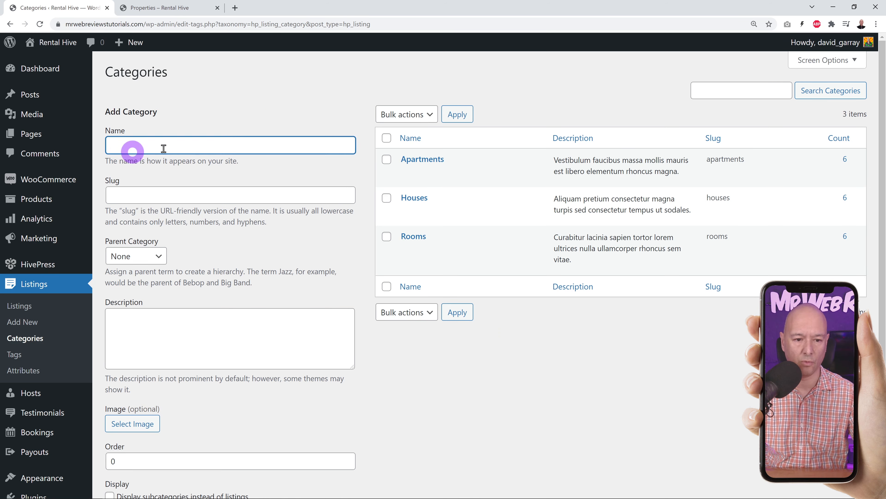
text(Luxury Villas)
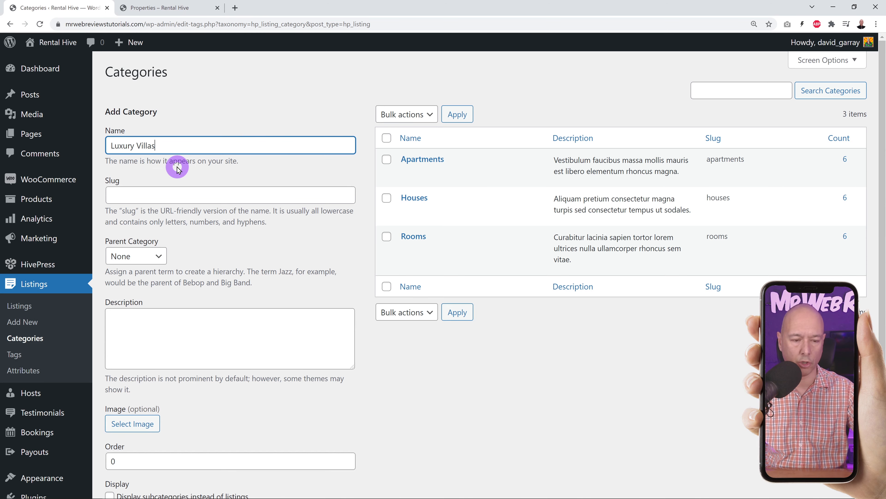
scroll(307, 253, down, 1)
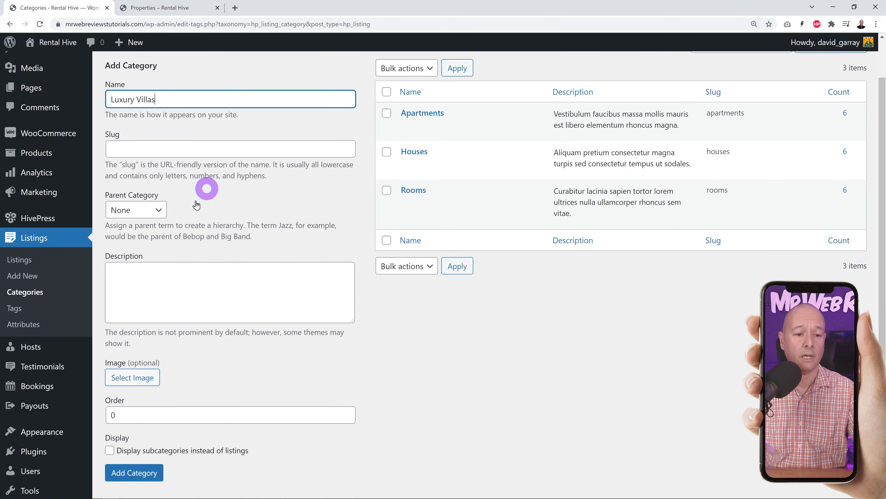
scroll(287, 242, up, 1)
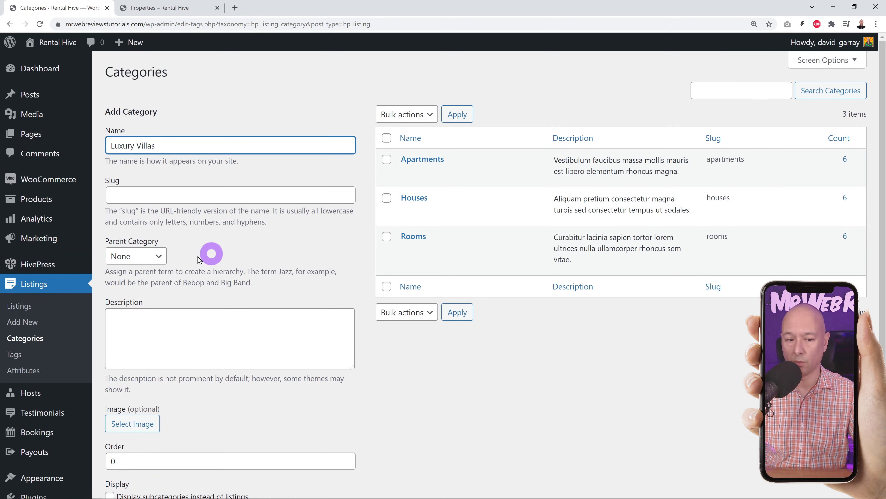
click(159, 256)
click(122, 282)
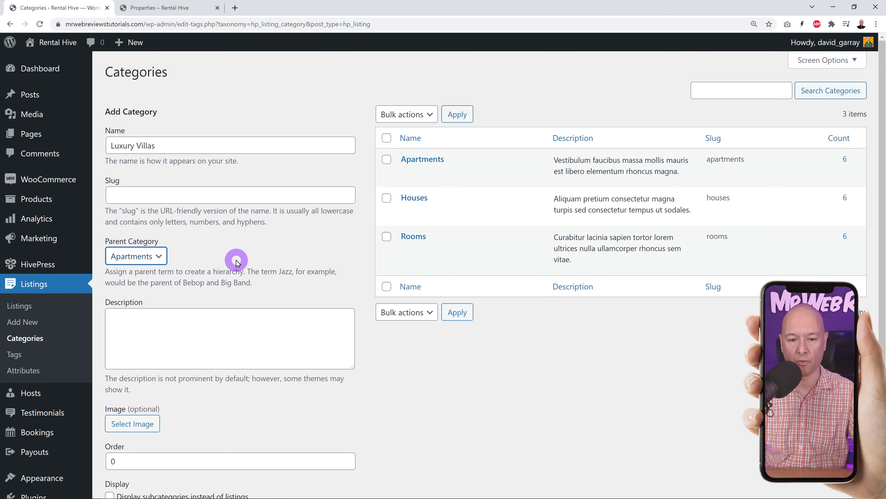
click(236, 261)
mouse_move(423, 158)
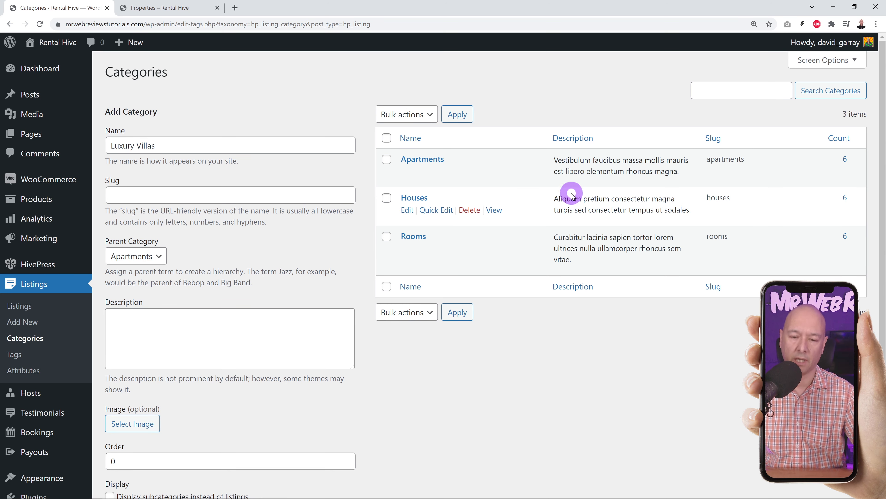
click(155, 256)
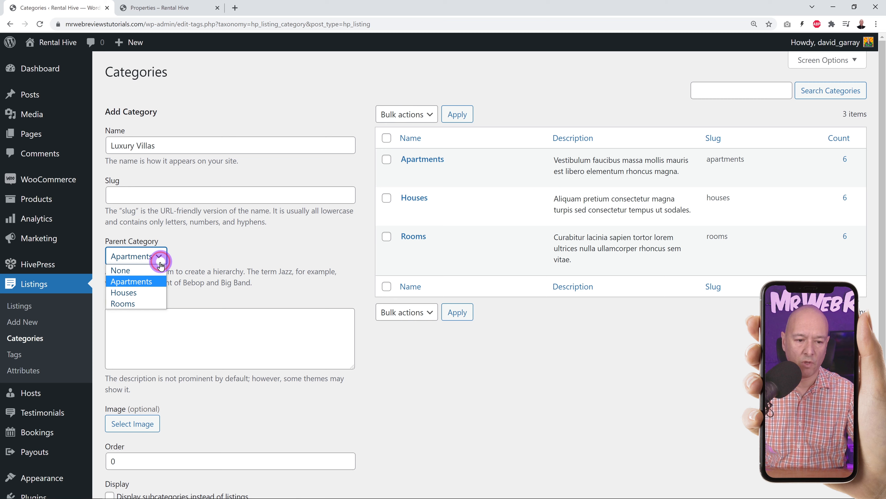
click(134, 266)
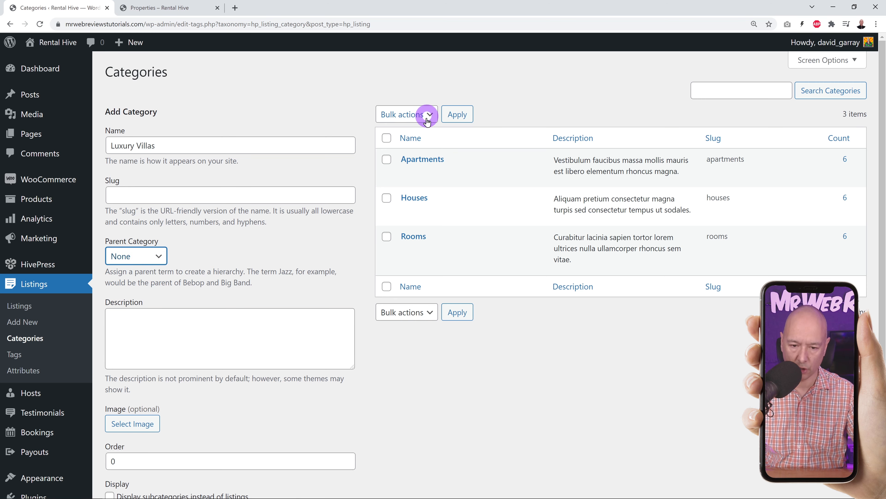
- Copy the Rooms description into the Description field and add the category
drag(594, 266, 555, 237)
key(ctrl+c)
click(240, 328)
key(ctrl+v)
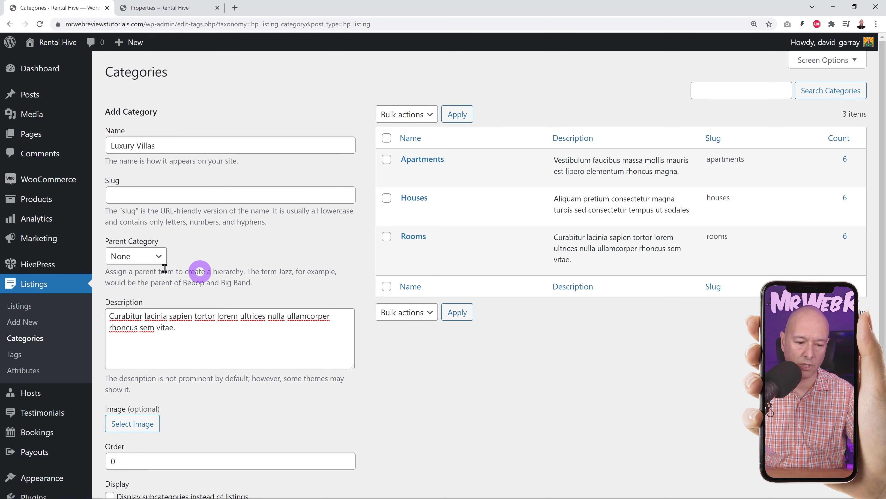
scroll(386, 373, down, 3)
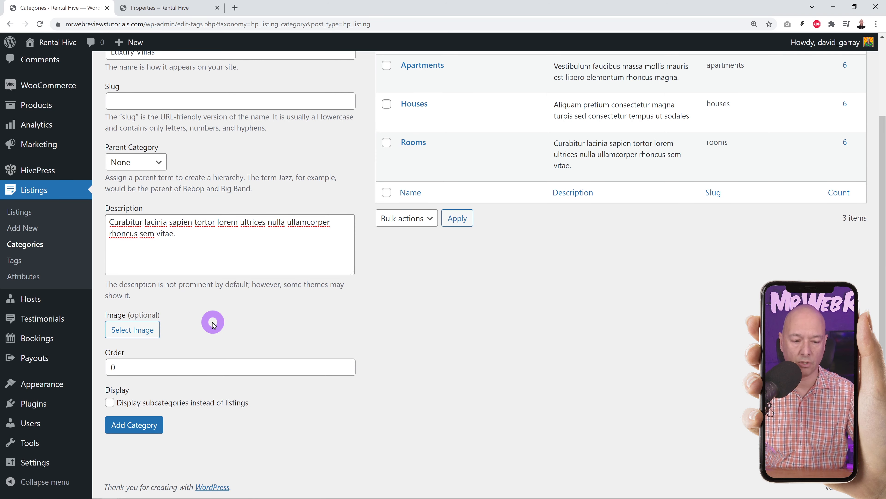
click(140, 428)
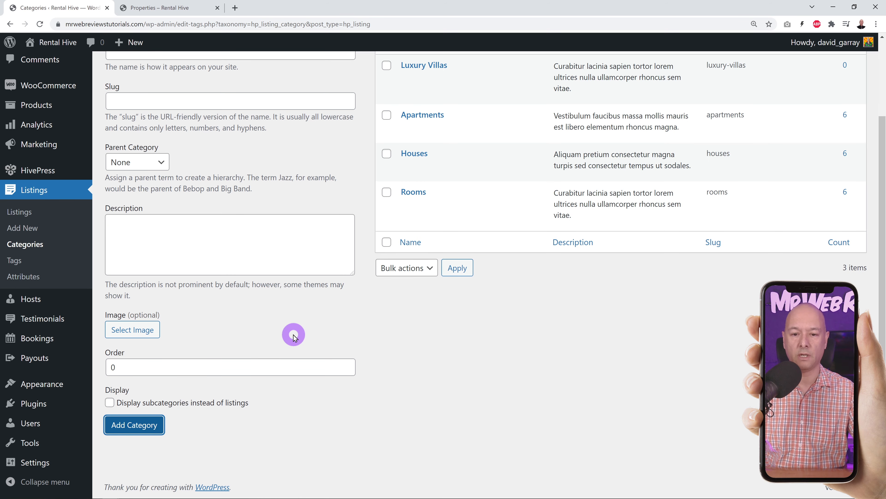
scroll(293, 329, up, 3)
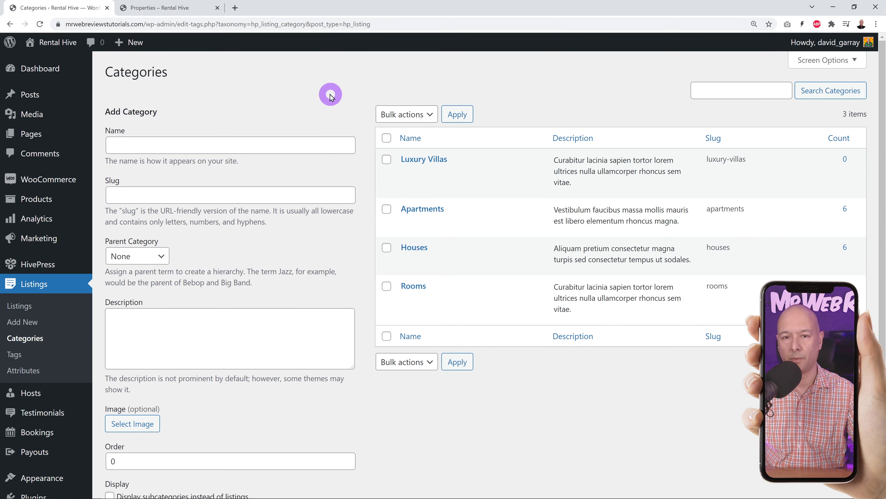
- Reload the front-end Properties page to confirm Luxury Villas appears, then open Listings > Tags
click(188, 8)
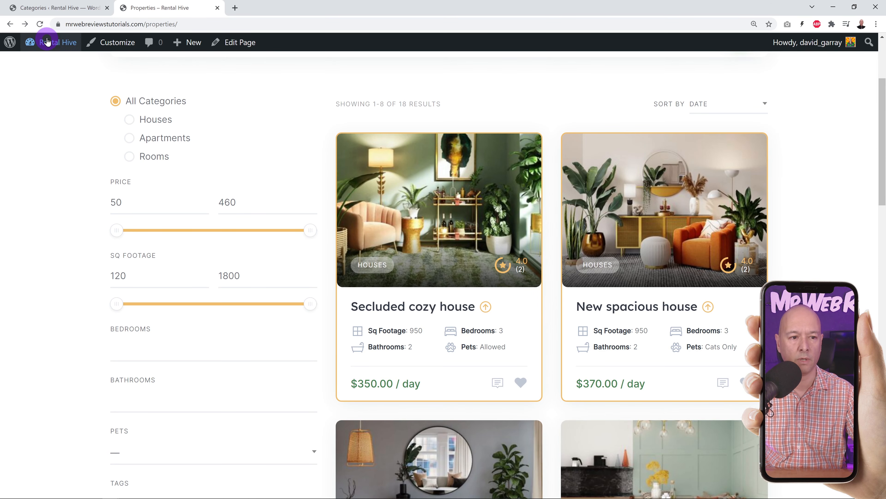
click(41, 24)
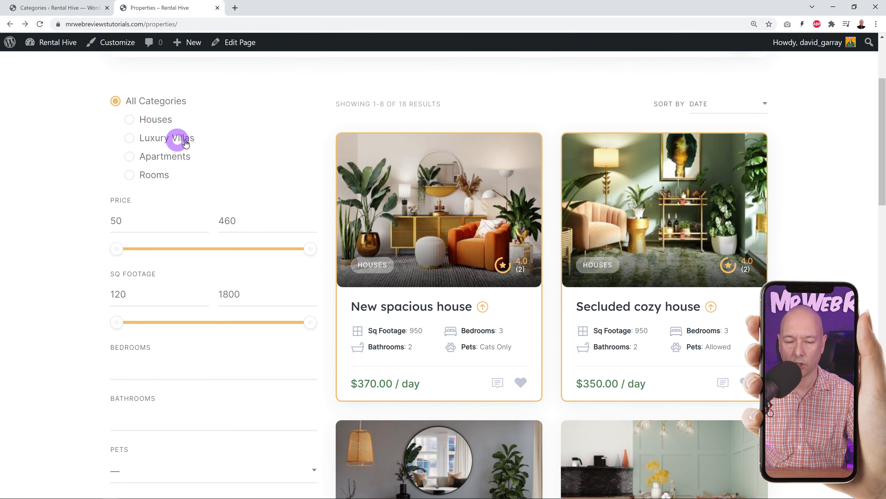
click(81, 9)
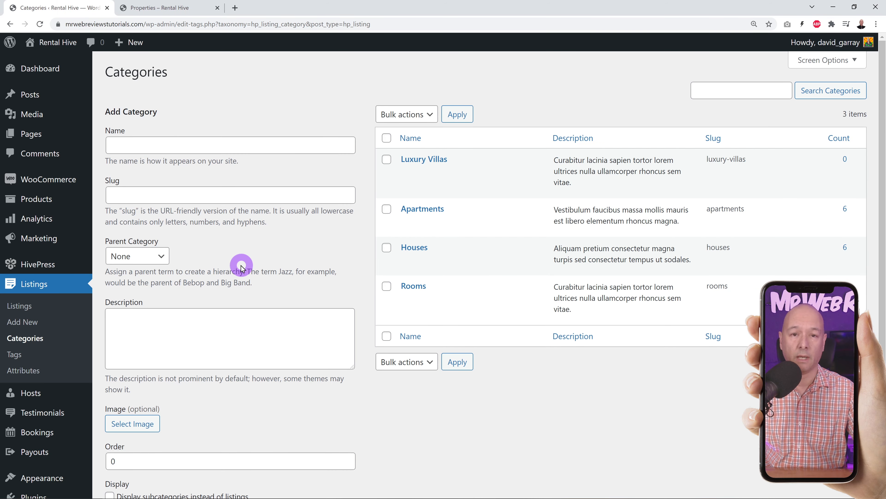
click(24, 355)
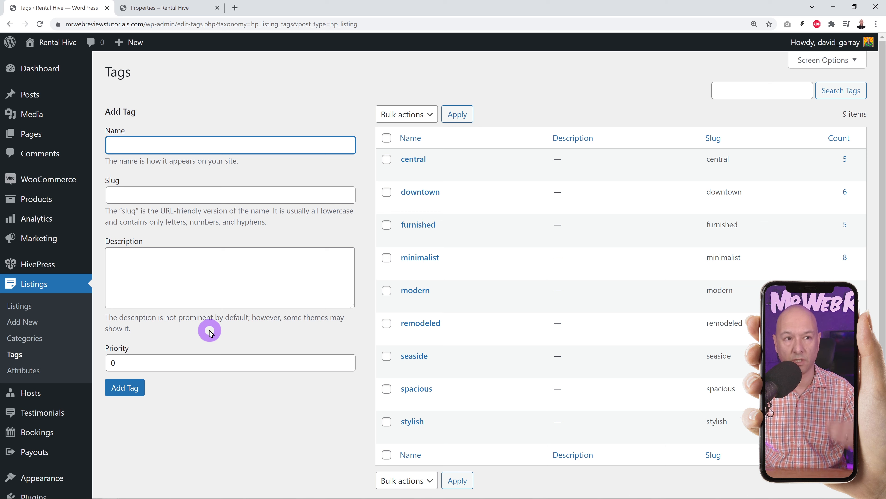
- Open the central tag and start renaming it, then leave without saving changes
mouse_move(423, 291)
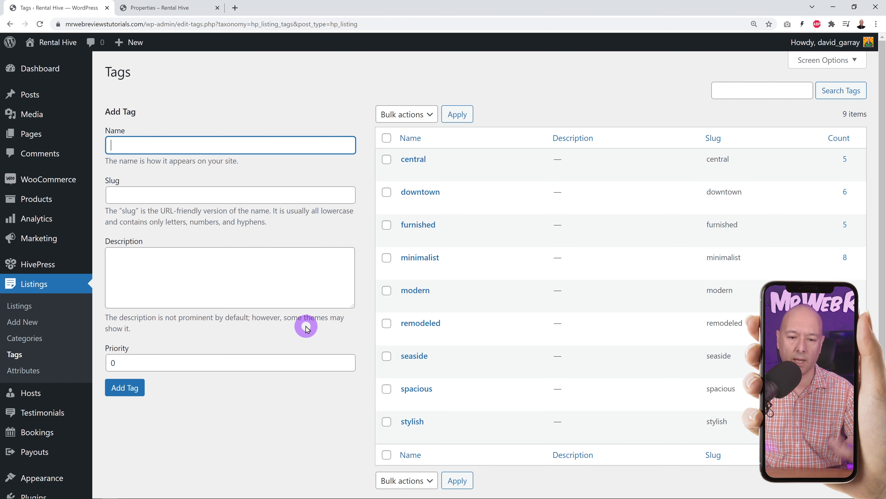
mouse_move(424, 161)
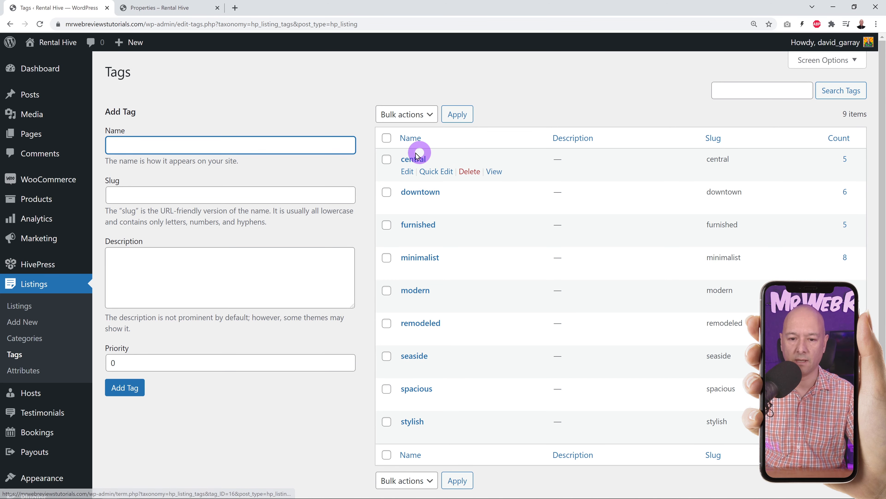
click(420, 162)
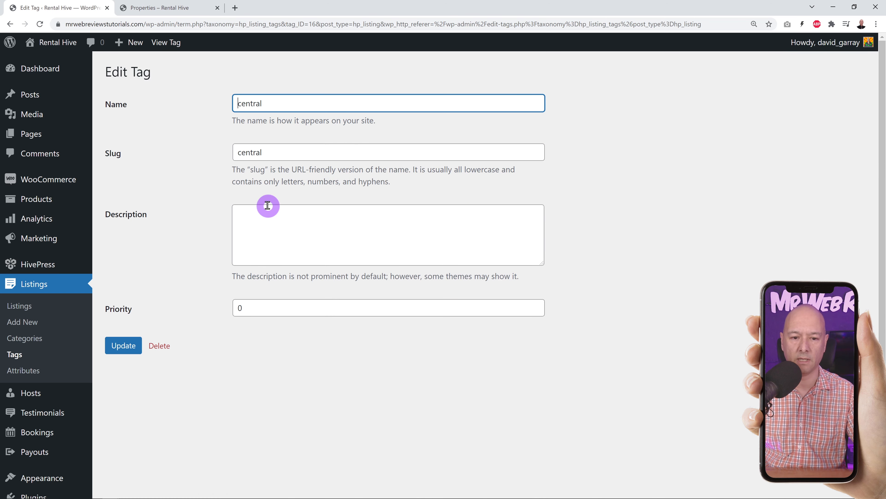
drag(237, 102, 327, 105)
text(something else)
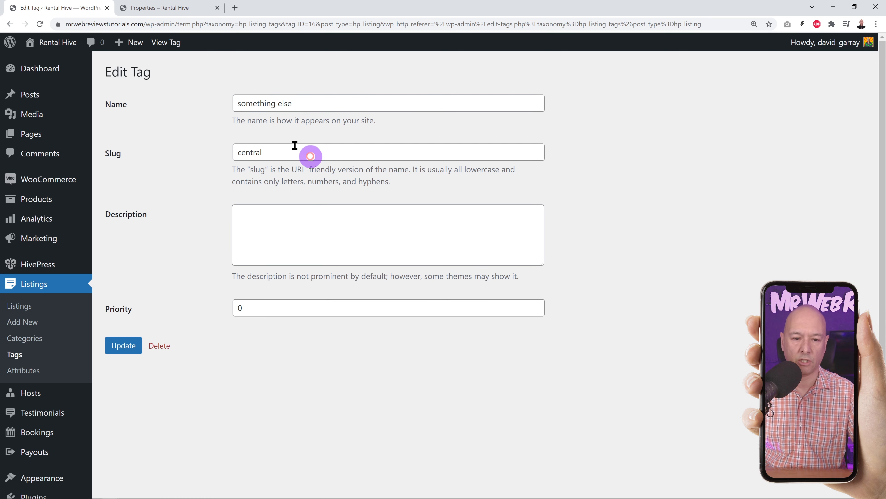
click(158, 152)
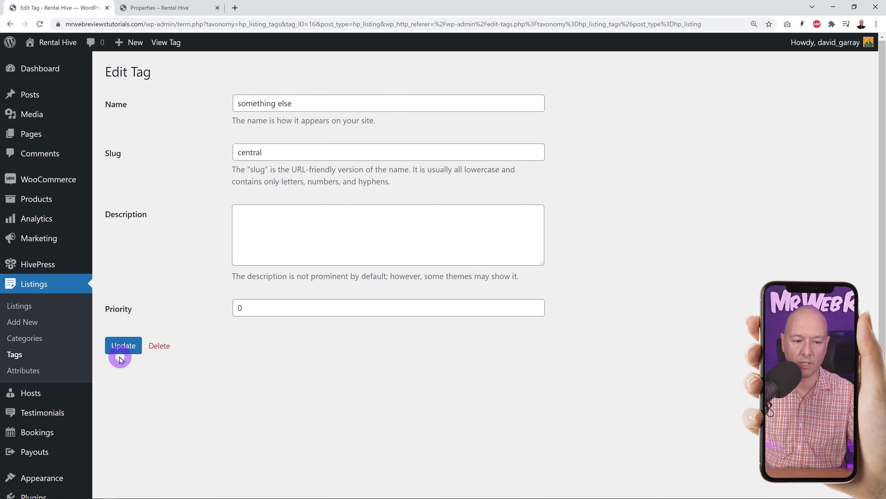
click(15, 354)
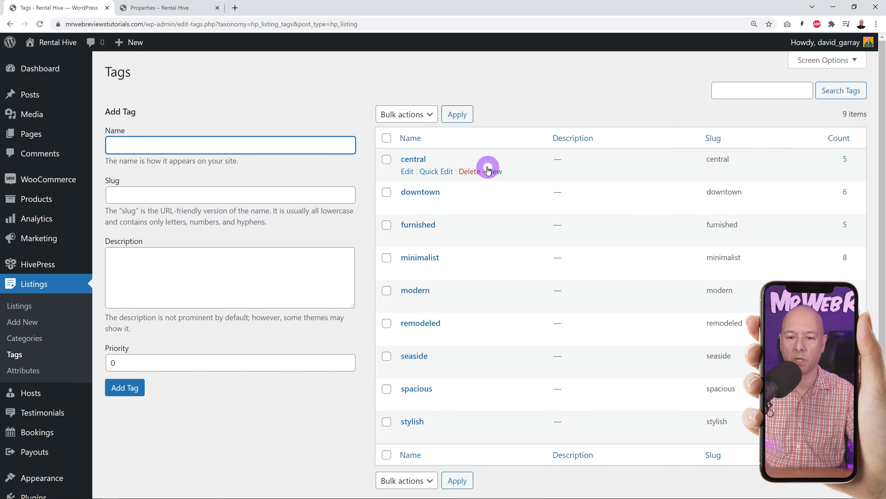
click(412, 84)
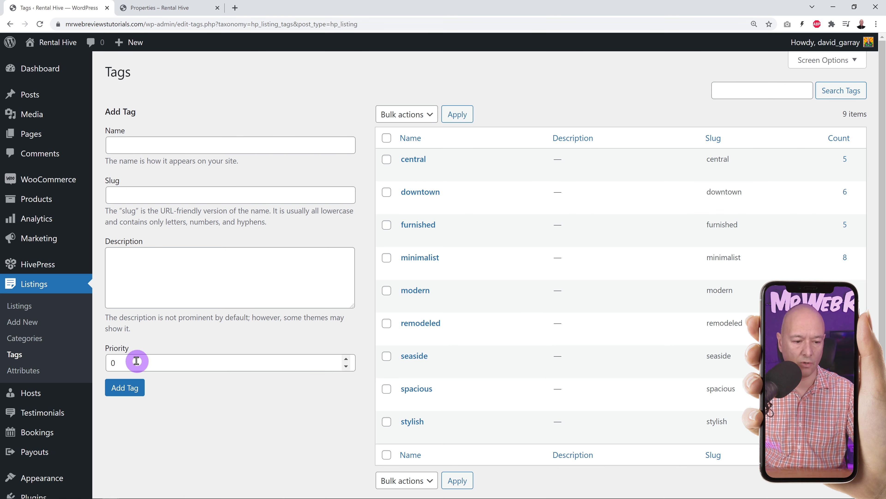
- Open the Attributes list (Check-out to Price ($)) and compare it with the front-end properties filter
click(26, 371)
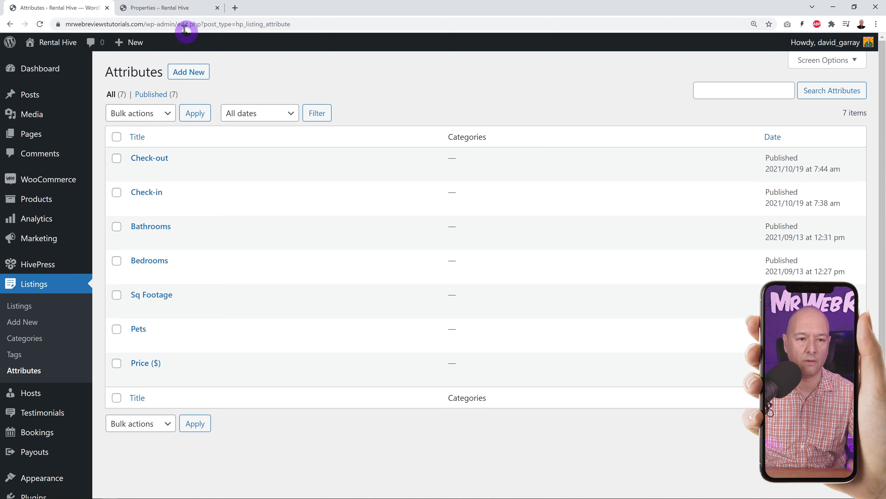
click(166, 8)
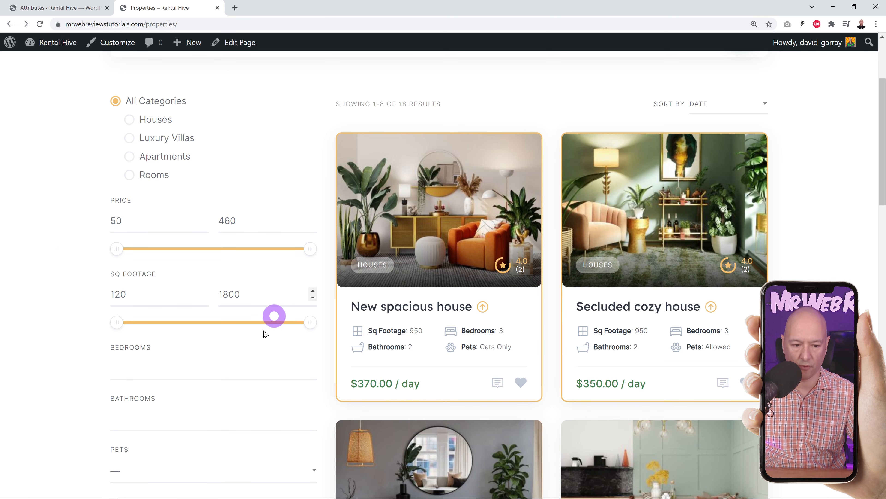
scroll(273, 362, down, 1)
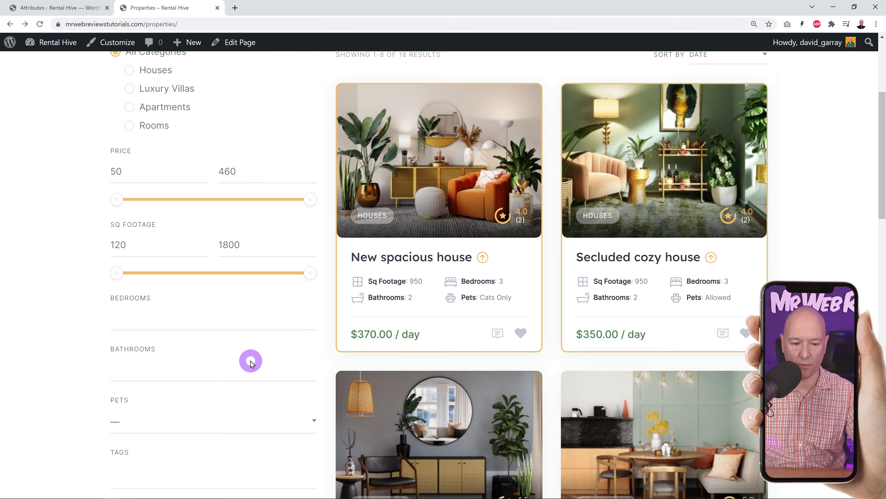
scroll(247, 361, down, 1)
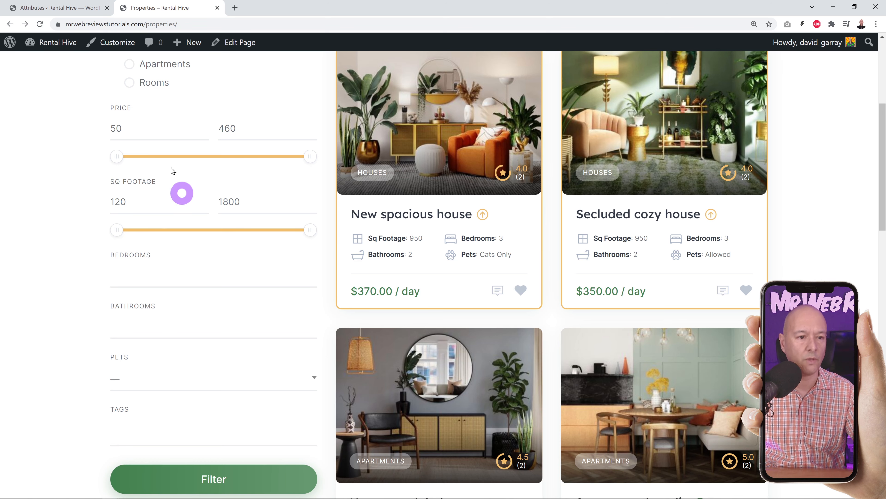
click(70, 12)
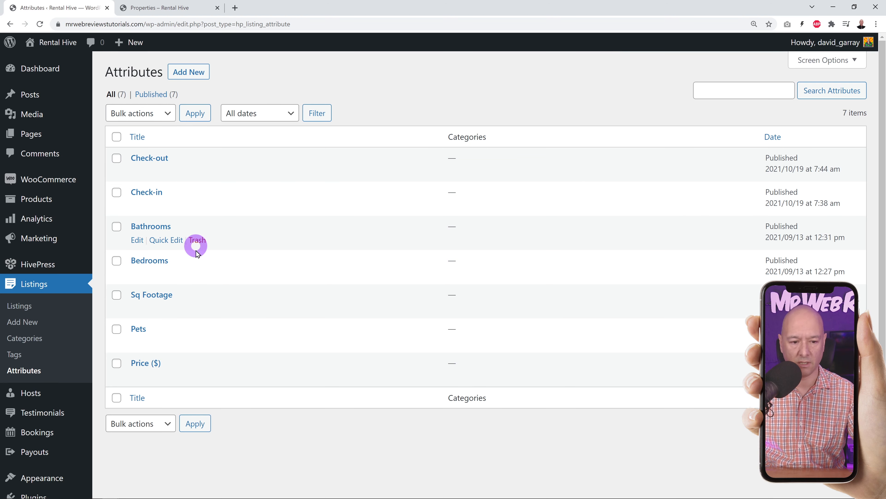
click(206, 8)
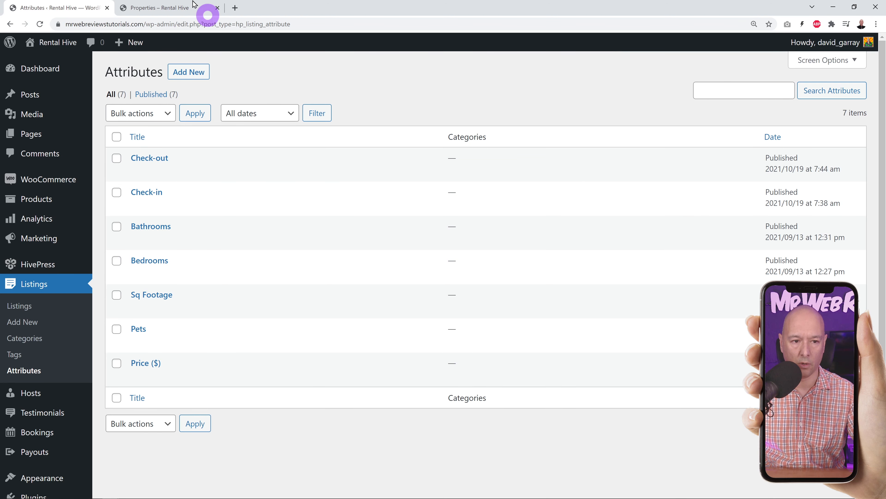
click(37, 4)
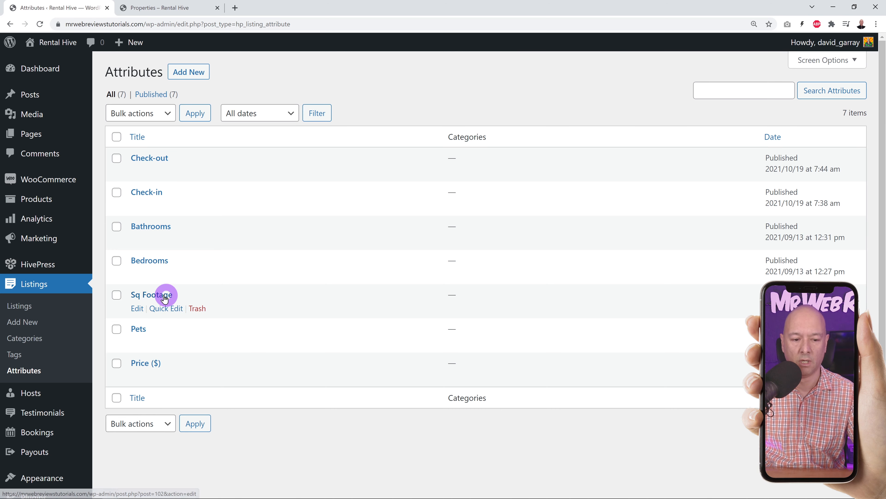
- Rename the Sq Footage attribute to Sq Meters and update it
click(136, 307)
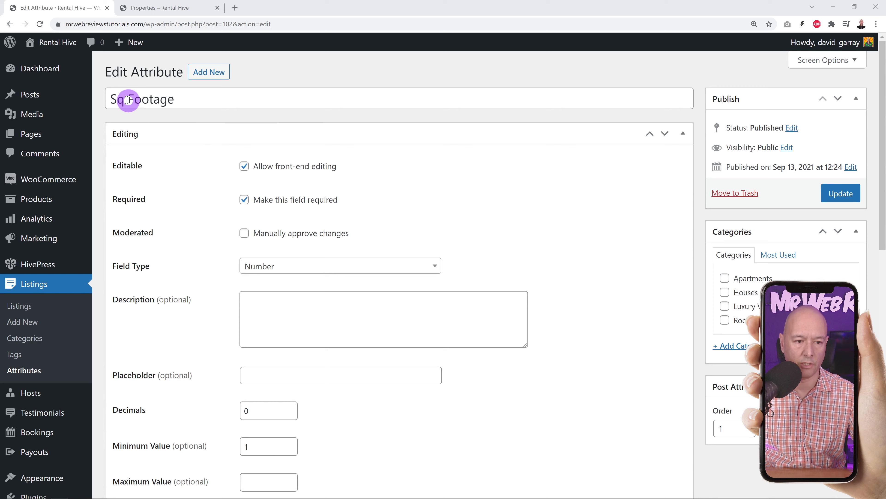
drag(126, 99, 237, 107)
text(Meters)
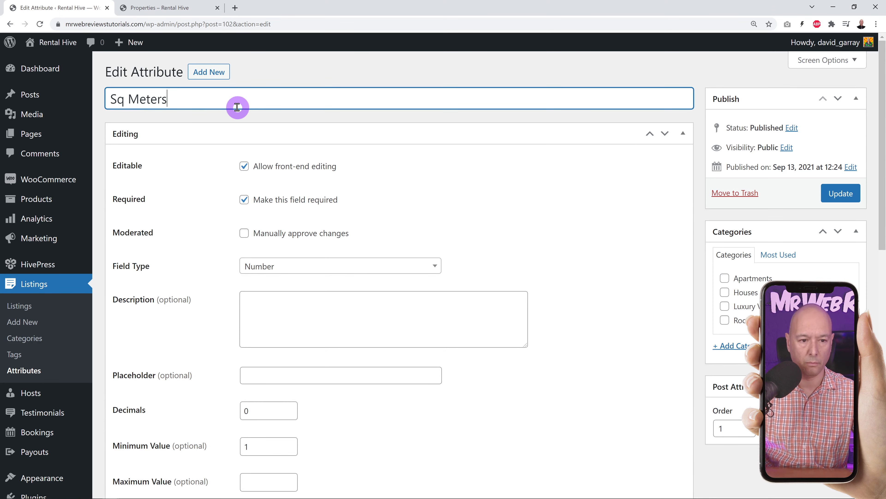
click(844, 194)
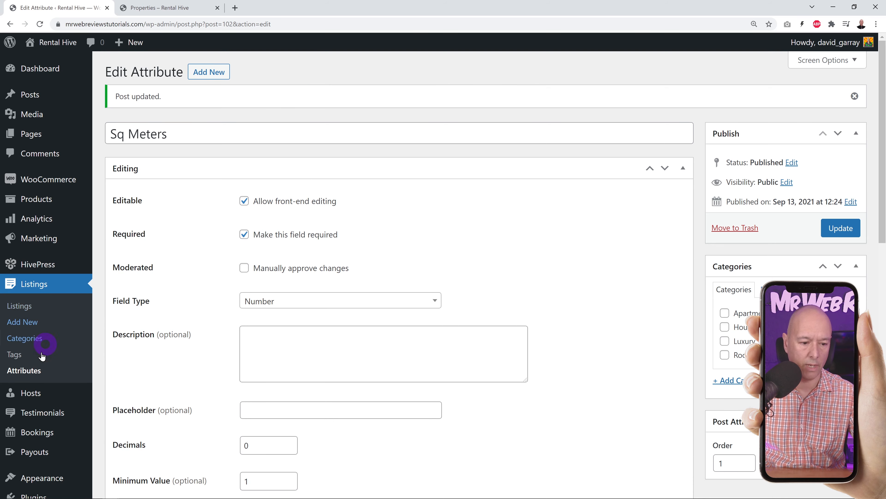
- Check that the front-end properties filter now shows Sq Meters
click(39, 371)
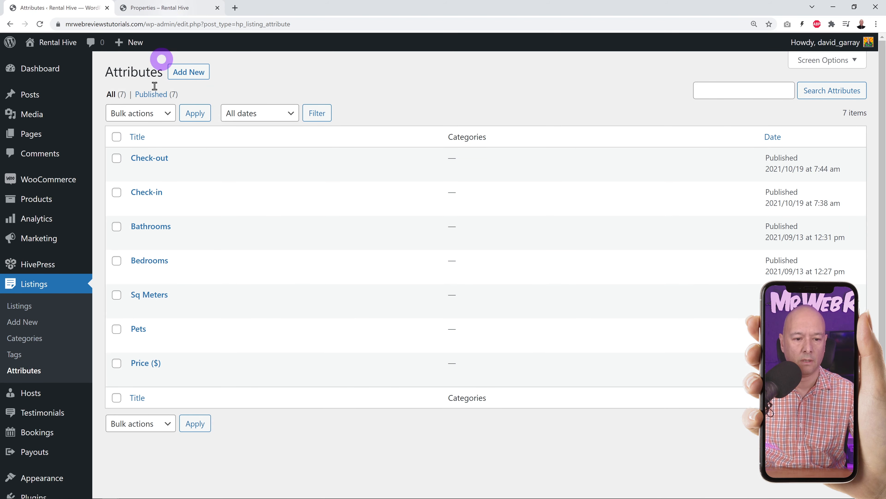
click(181, 8)
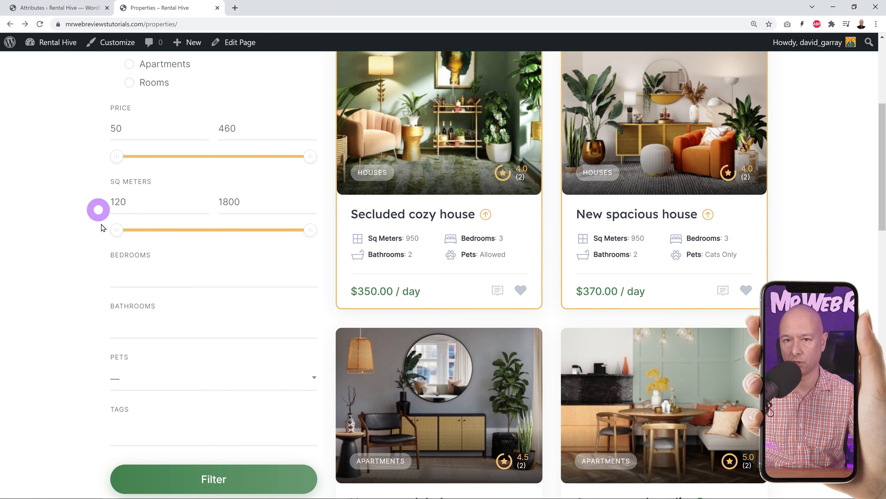
click(71, 10)
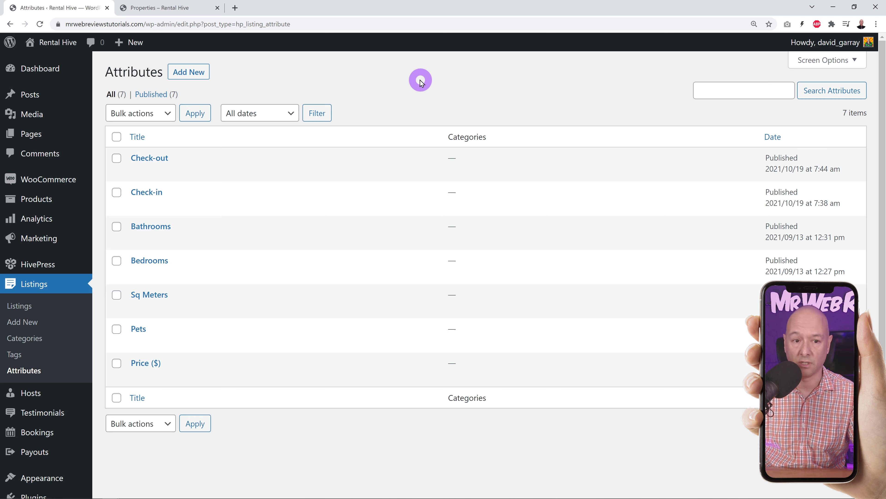
- Publish a new Nearby attribute using Checkboxes with front-end editing allowed
click(197, 77)
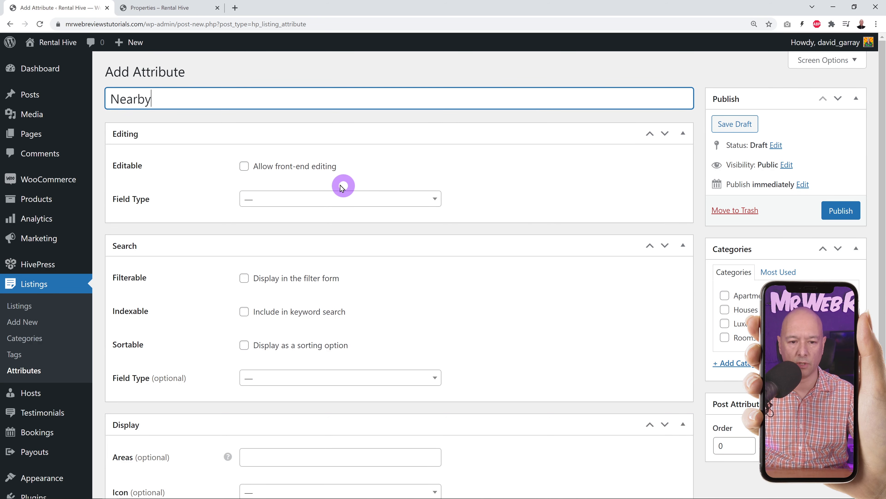
click(244, 166)
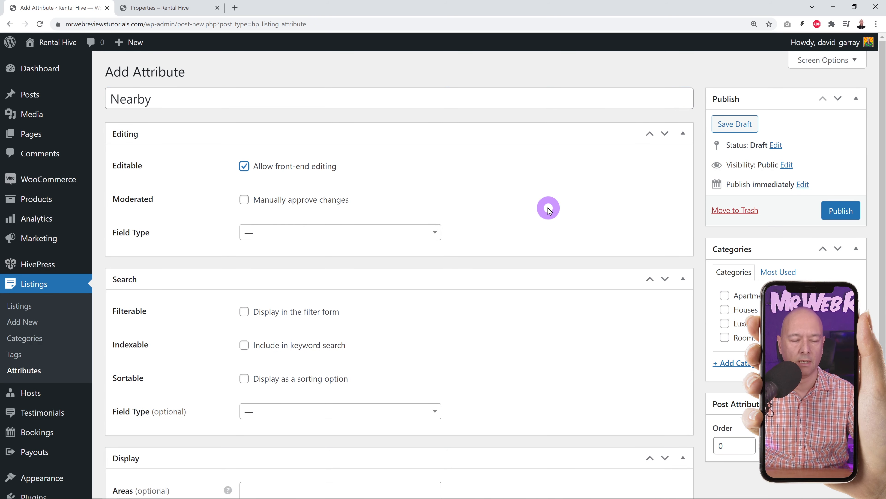
click(435, 234)
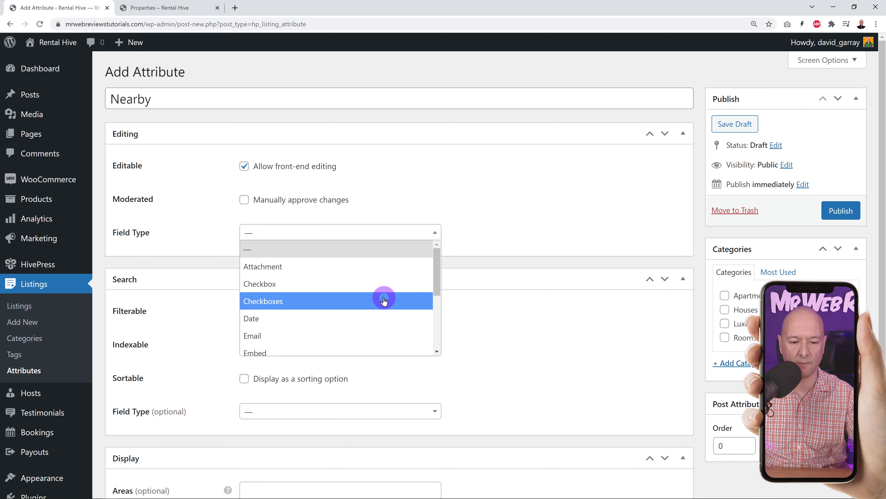
click(356, 301)
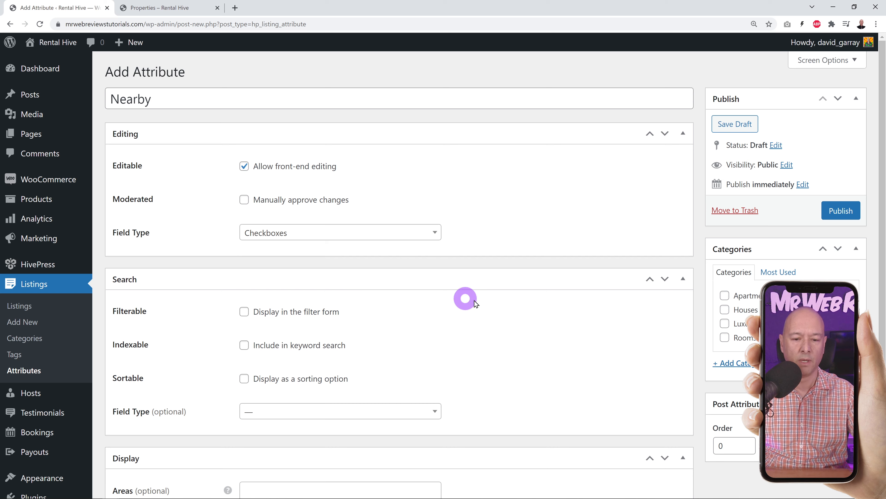
click(828, 216)
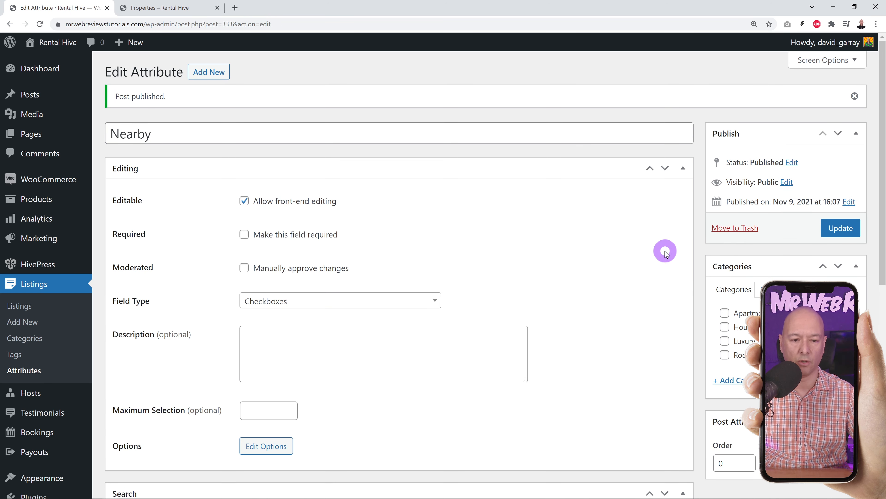
scroll(666, 254, down, 1)
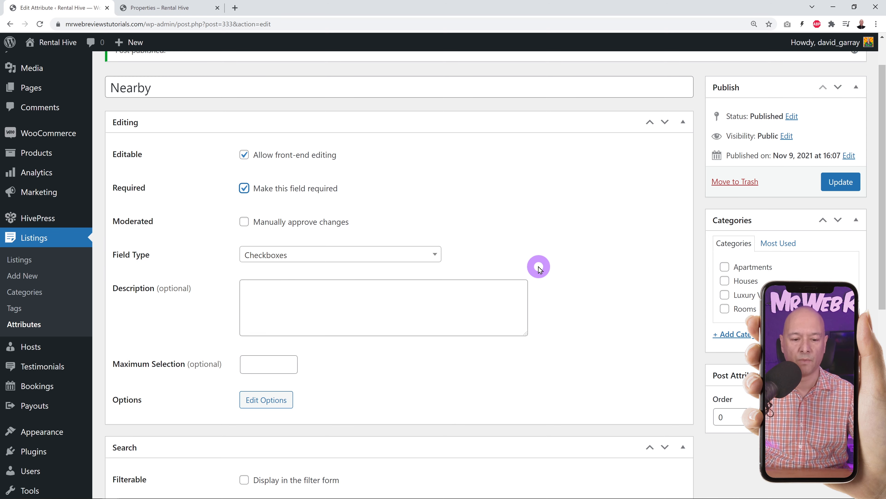
scroll(589, 270, down, 1)
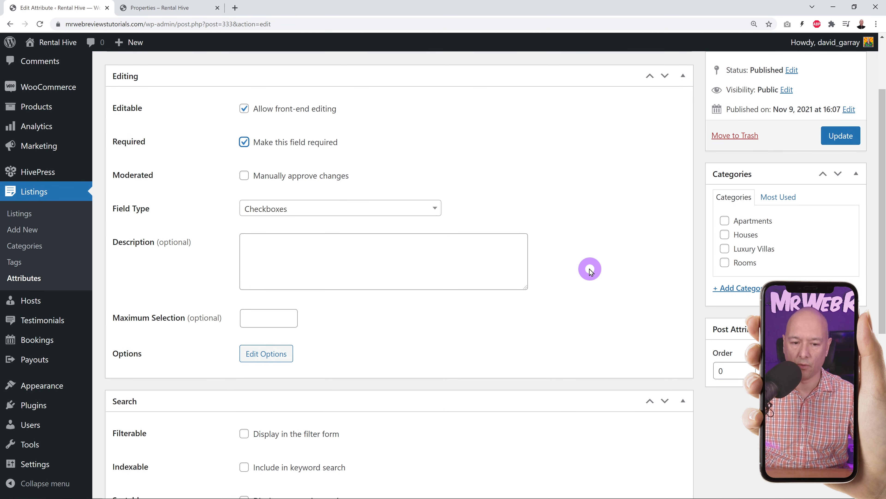
scroll(590, 271, down, 1)
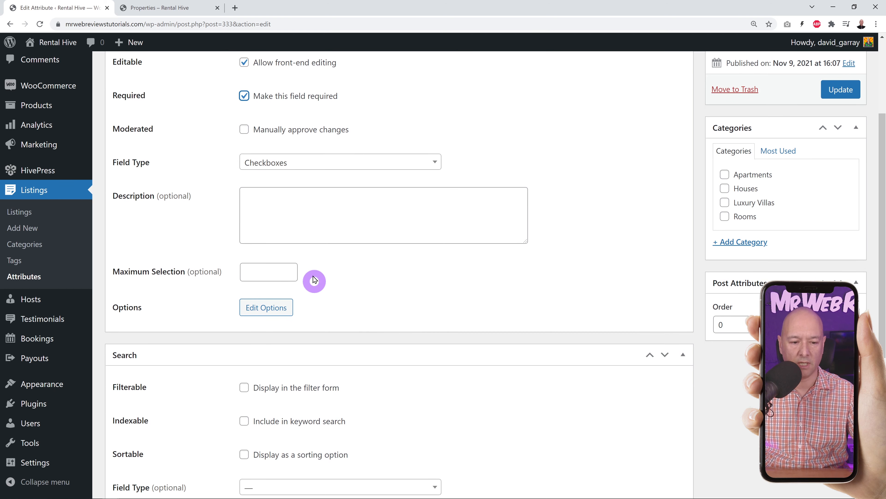
- Add Nearby options including Cinema and Shopping Center, bringing the list to nine
click(282, 313)
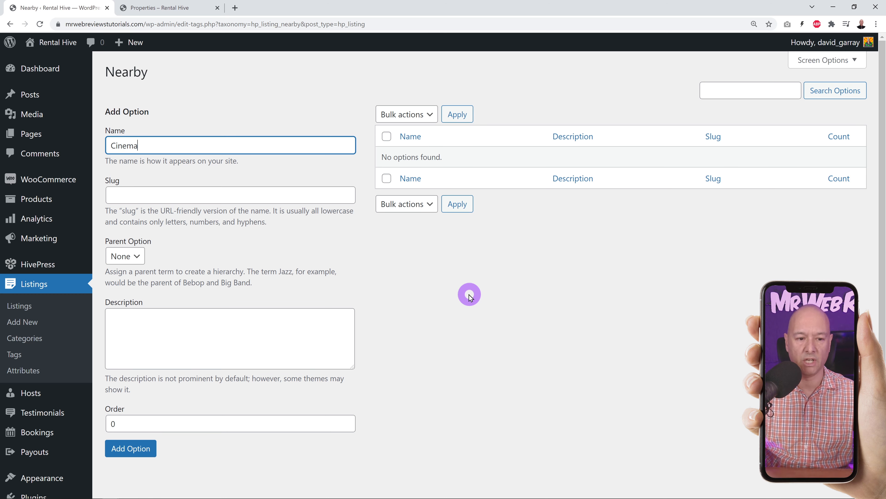
click(153, 447)
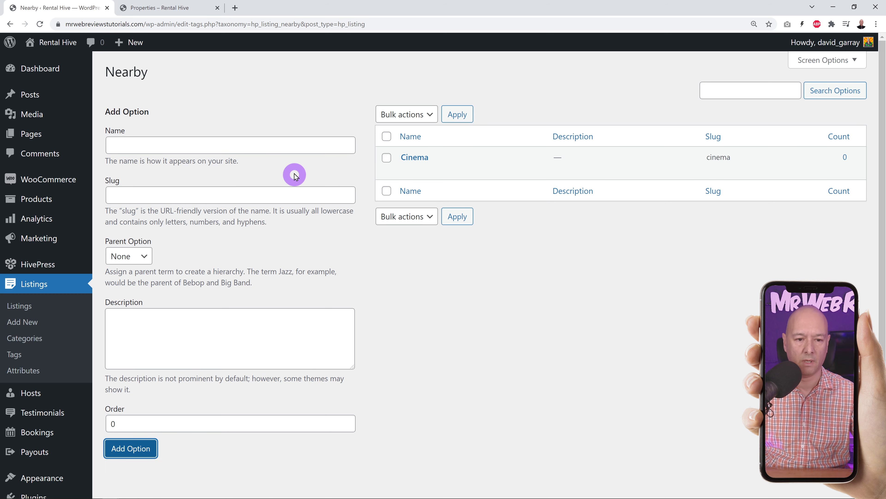
click(290, 144)
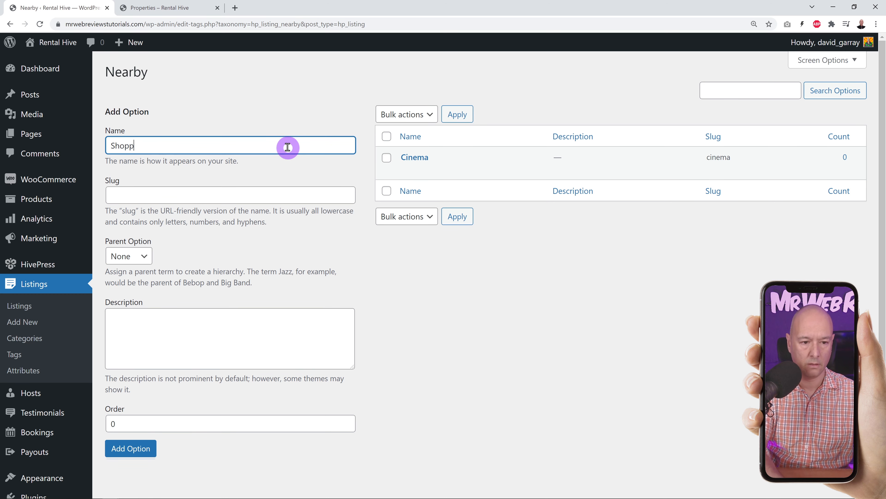
text(Shopping Center)
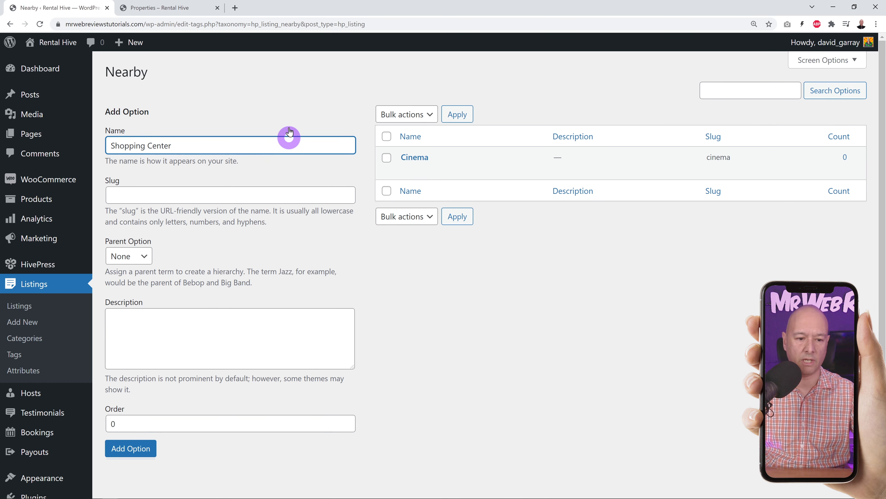
click(145, 448)
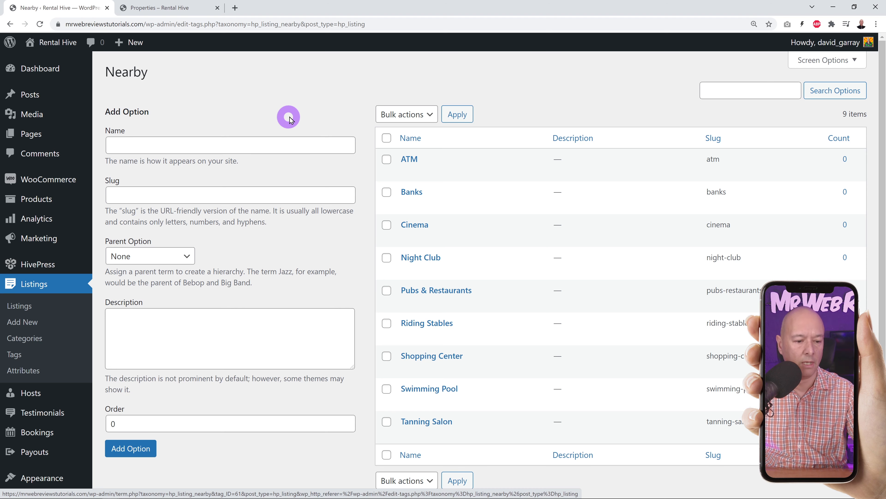
click(34, 376)
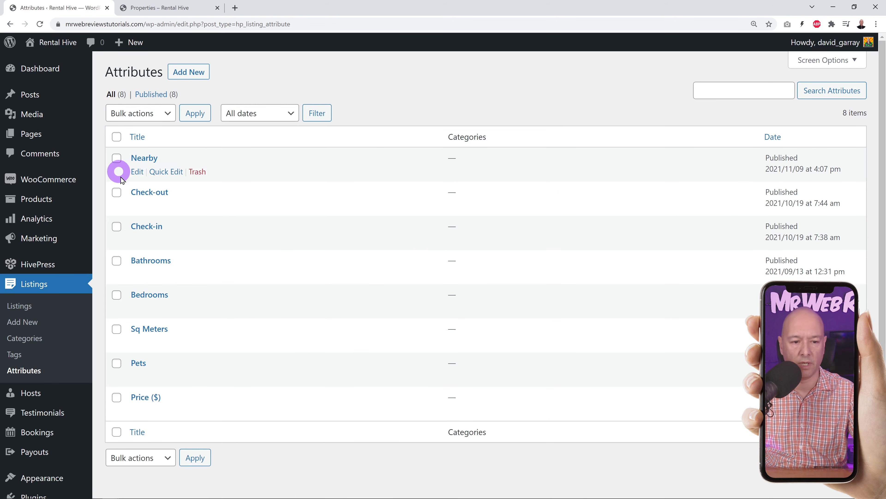
- Make Nearby filterable with a Checkboxes search field type
click(152, 158)
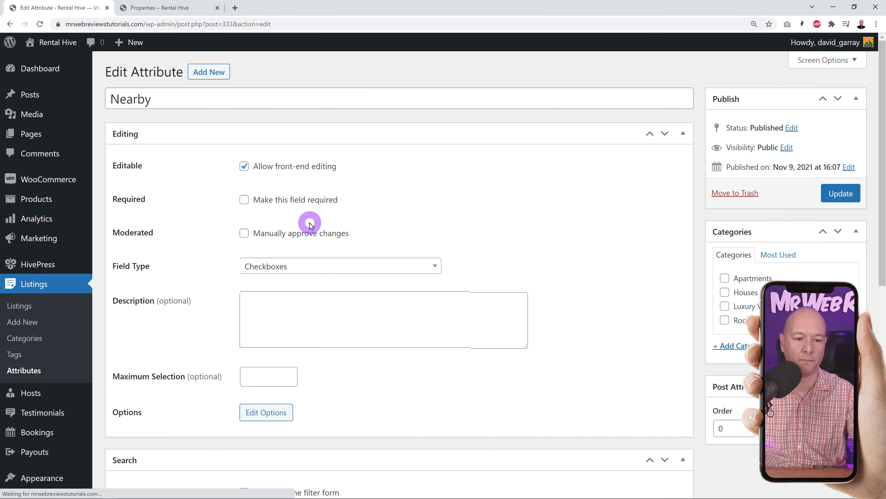
scroll(636, 232, down, 5)
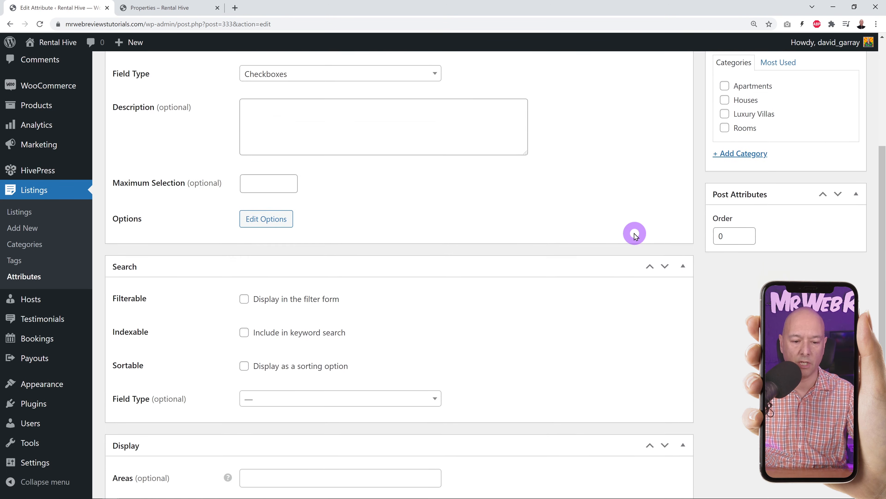
scroll(611, 243, down, 3)
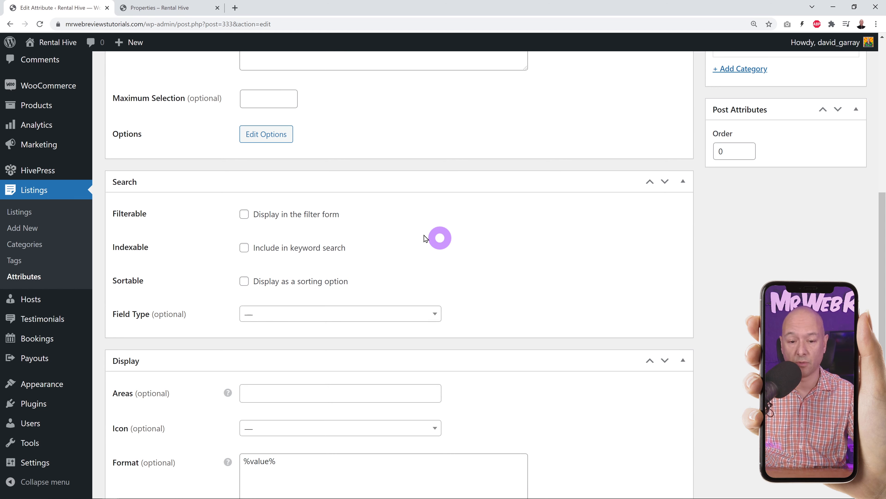
click(244, 214)
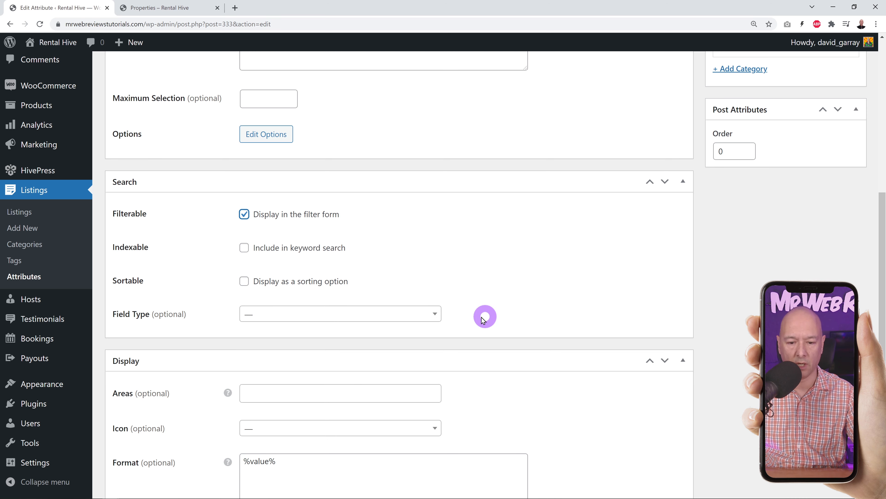
click(438, 314)
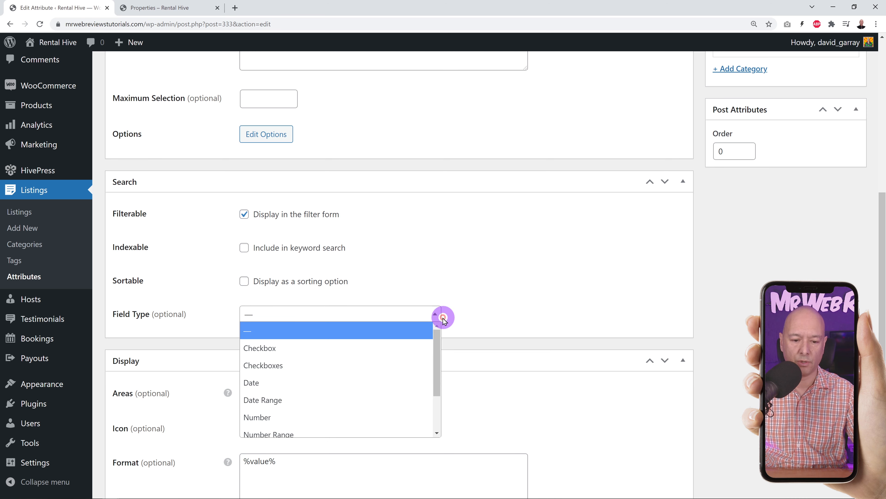
click(298, 368)
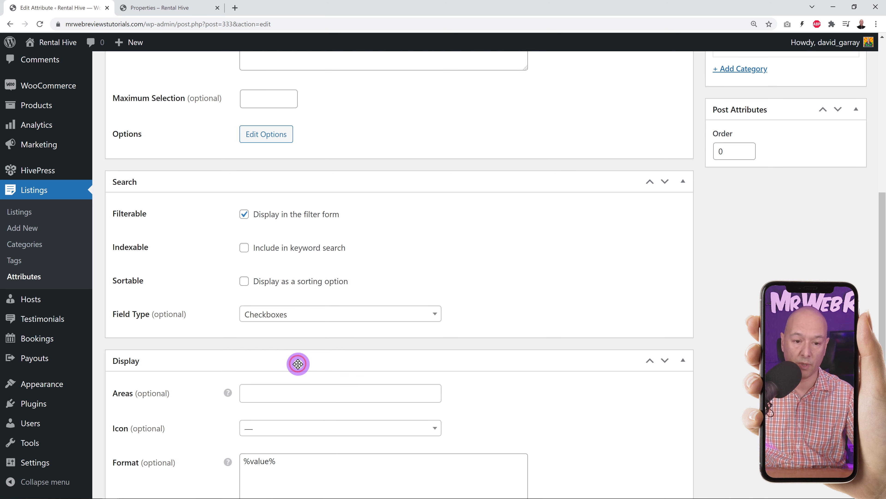
scroll(547, 276, down, 3)
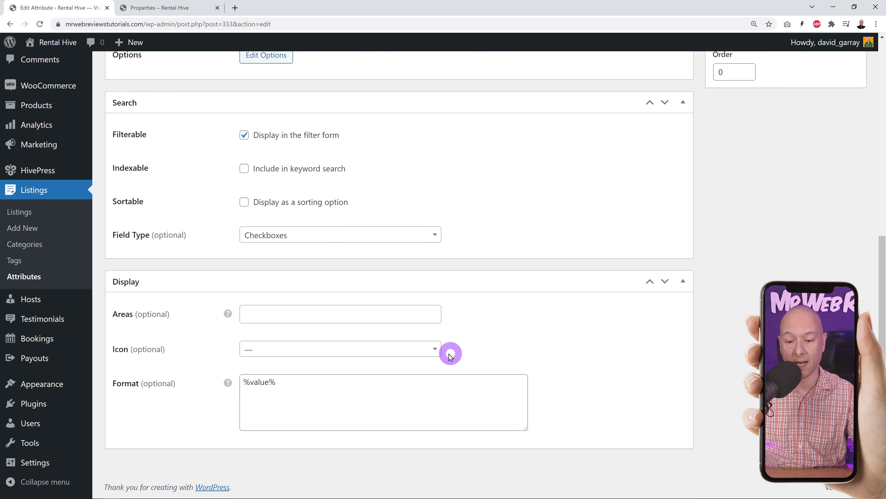
- Set the Nearby attribute's icon to map and save the changes
click(434, 350)
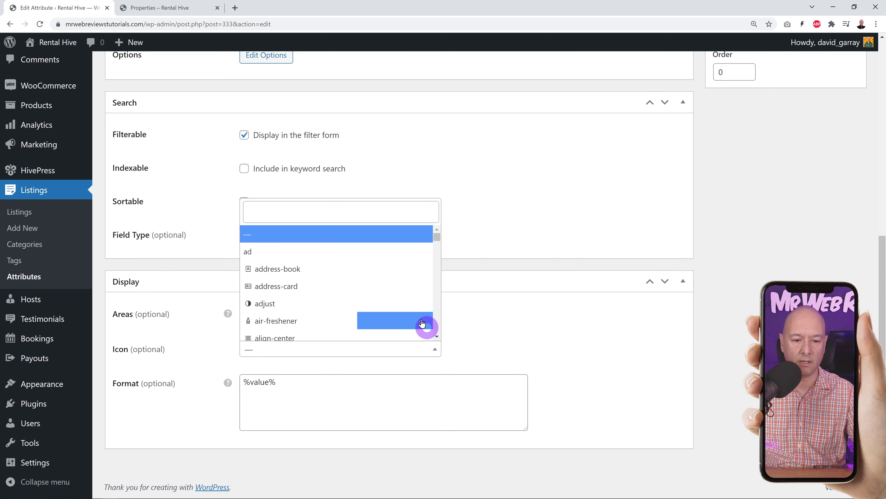
scroll(403, 285, down, 2)
scroll(402, 284, down, 8)
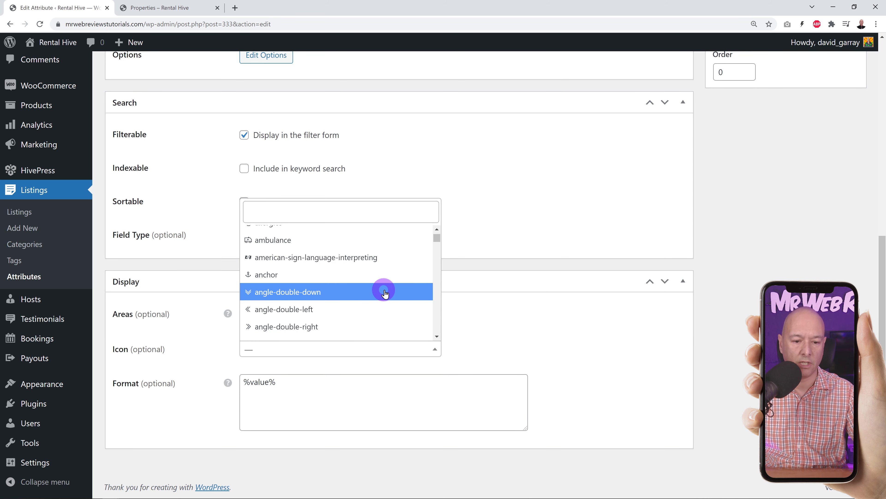
scroll(388, 291, down, 3)
click(328, 220)
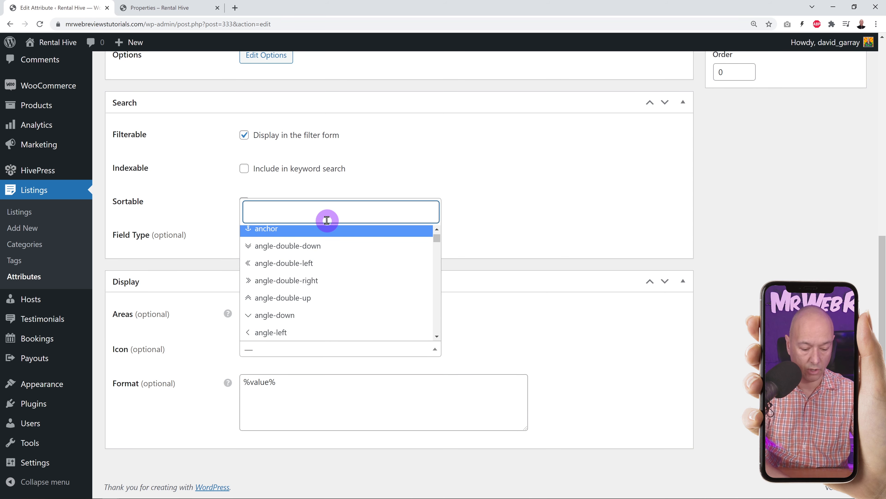
text(map)
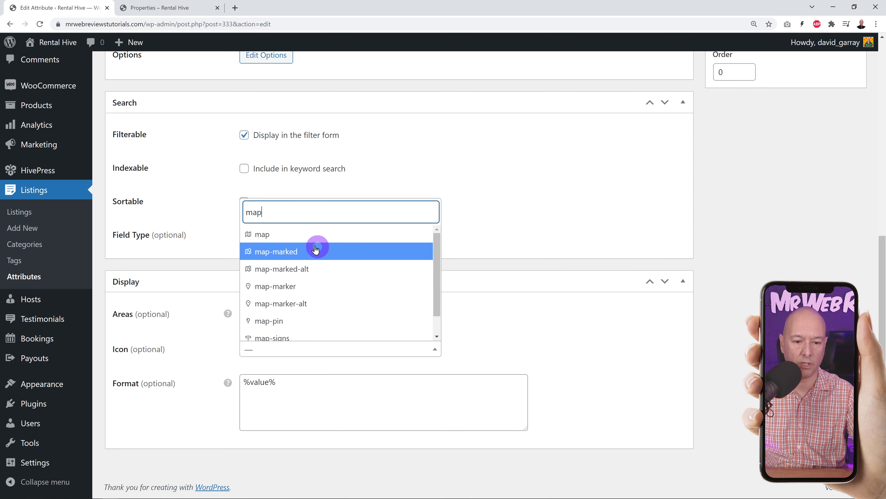
click(276, 234)
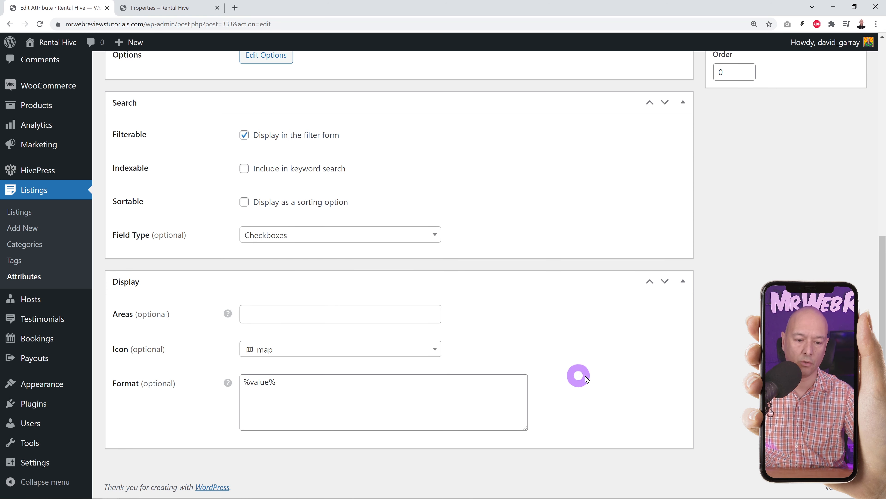
scroll(629, 376, up, 10)
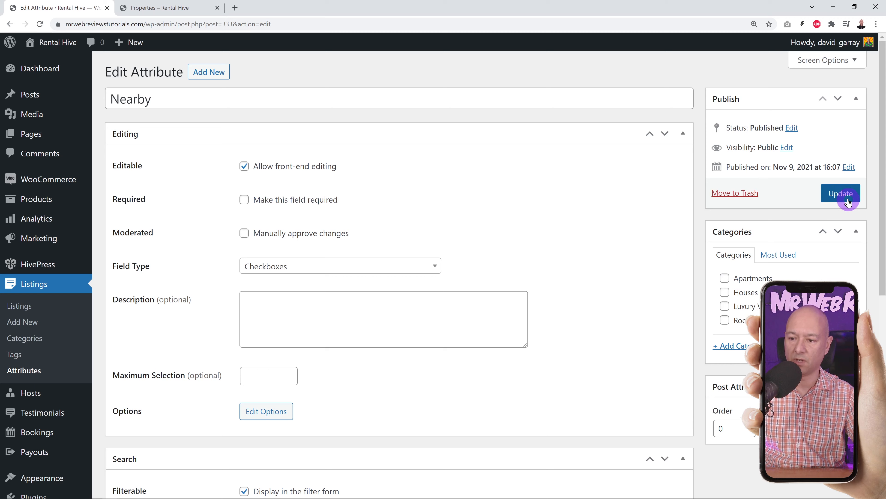
click(830, 195)
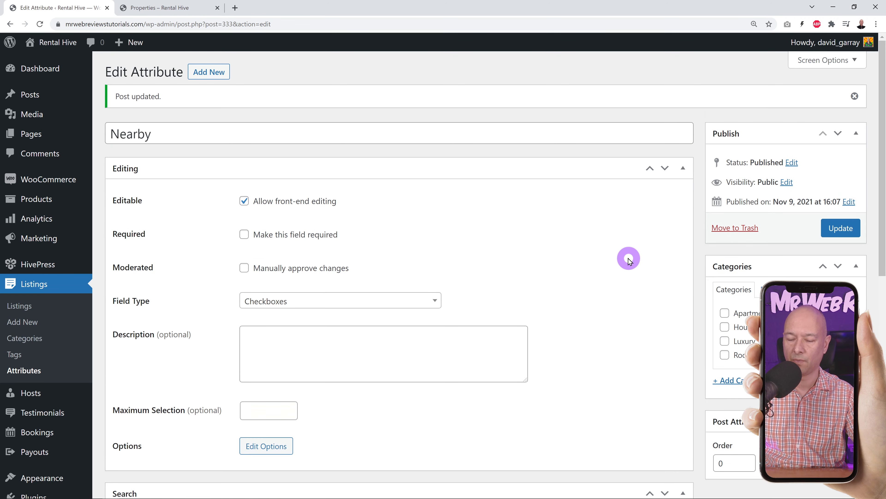
click(157, 8)
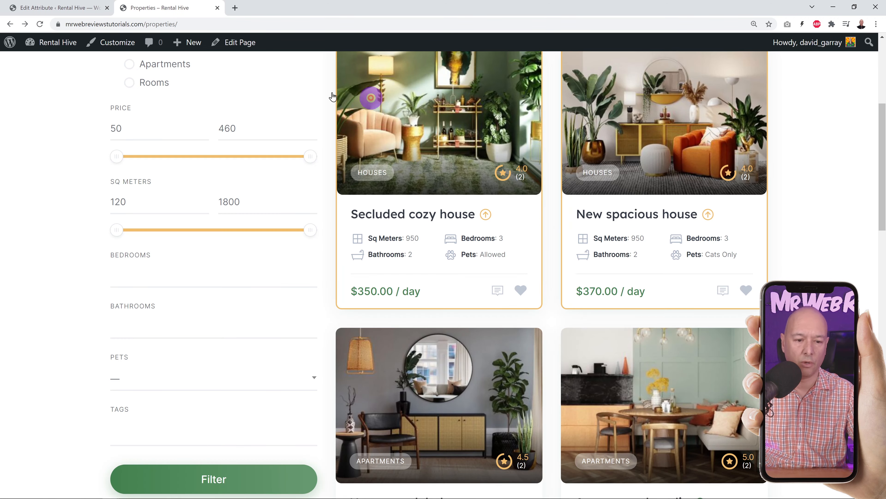
- On the reloaded Properties page, tick Night Club, Pubs & Restaurants and Shopping Center under Nearby
scroll(353, 274, up, 4)
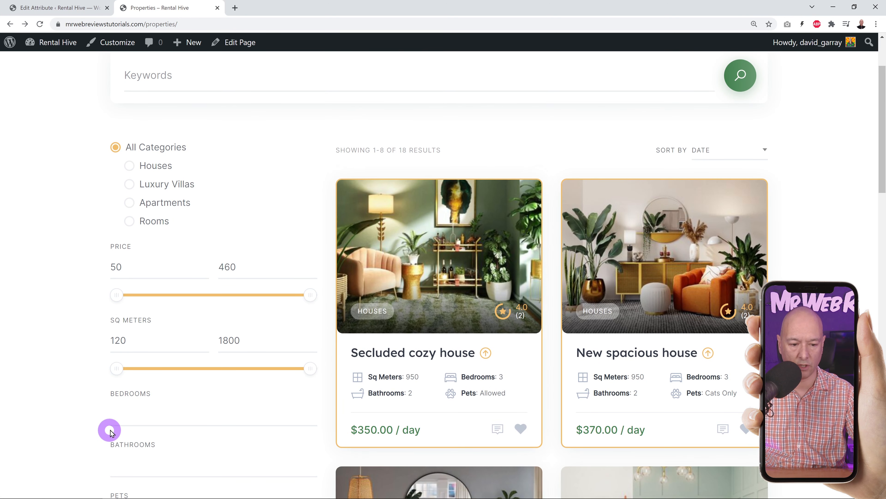
click(40, 24)
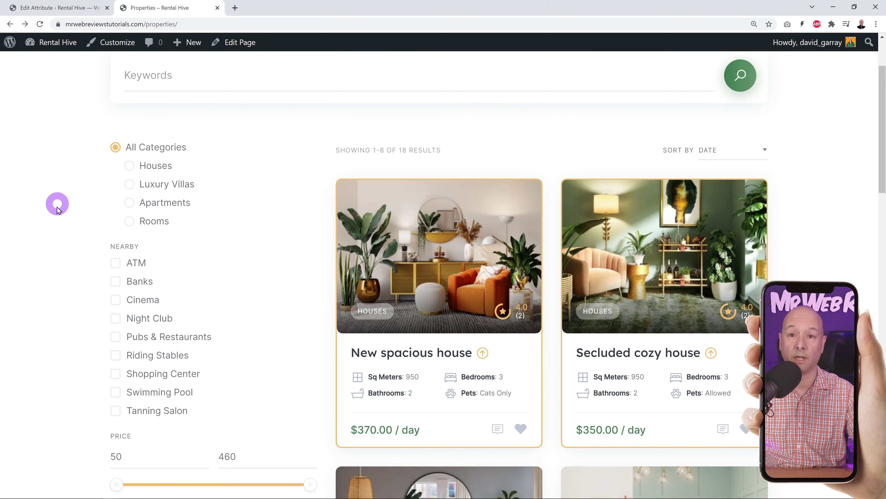
scroll(50, 239, down, 1)
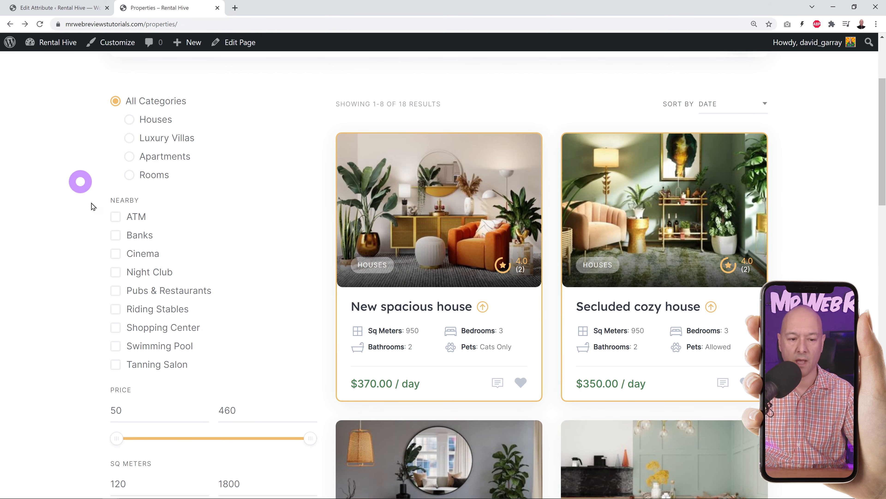
click(115, 271)
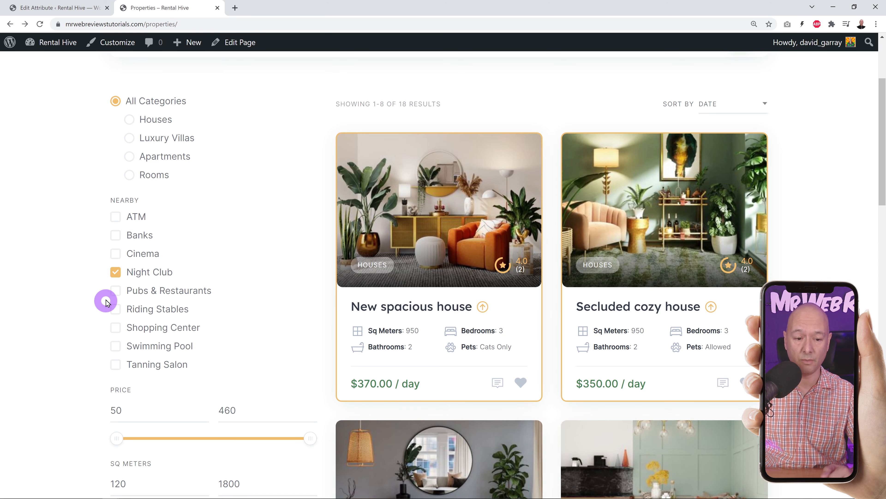
click(115, 290)
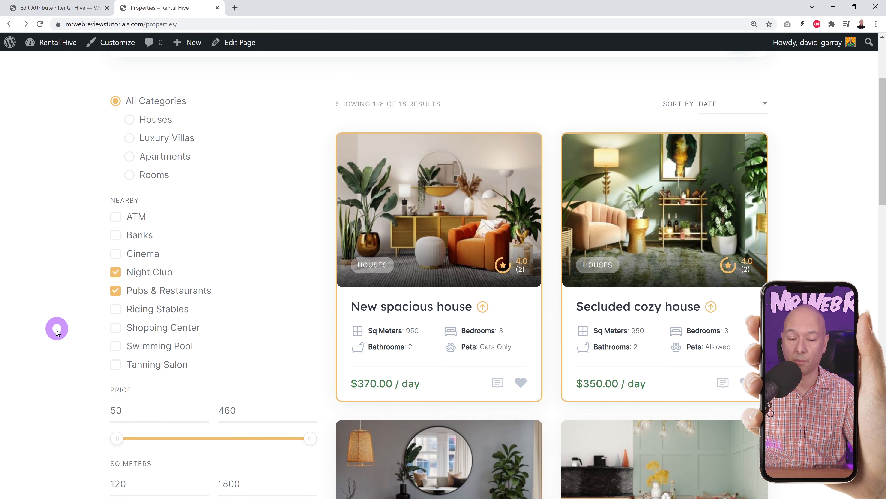
click(117, 327)
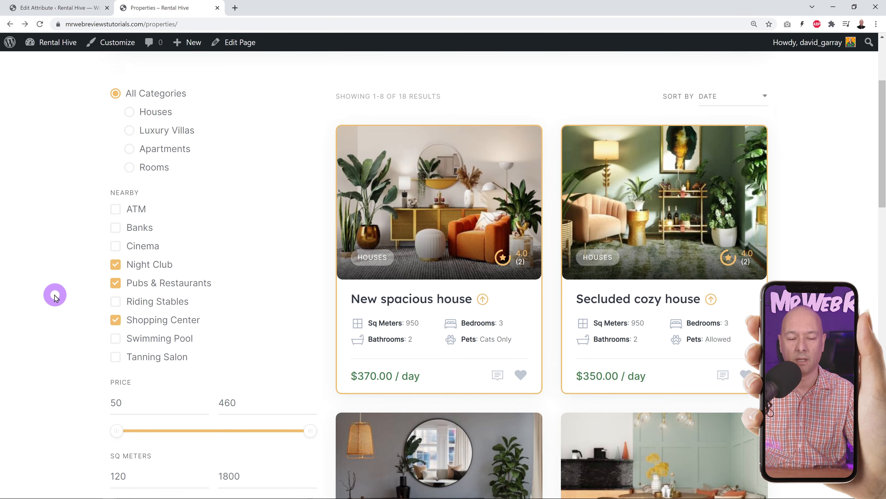
scroll(55, 295, down, 8)
scroll(25, 296, up, 3)
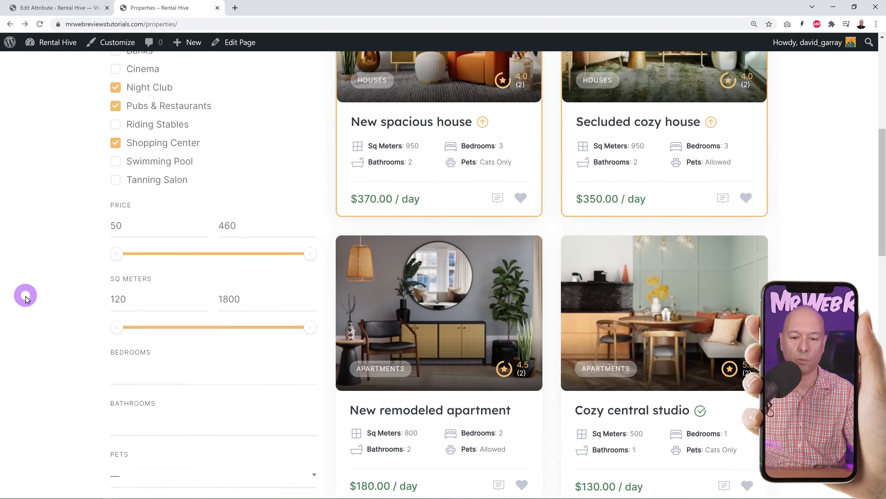
scroll(25, 296, up, 5)
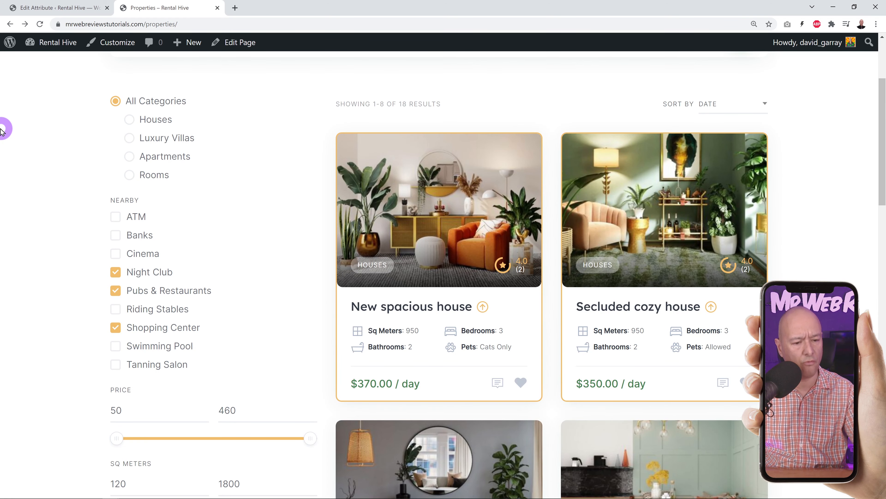
click(74, 8)
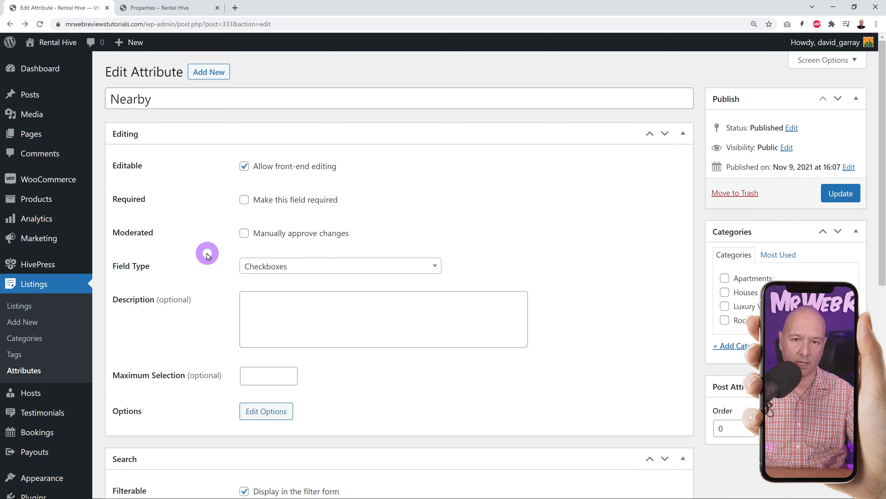
- Show the admin Listings table of all 18 listings, briefly checking the Properties page
click(32, 310)
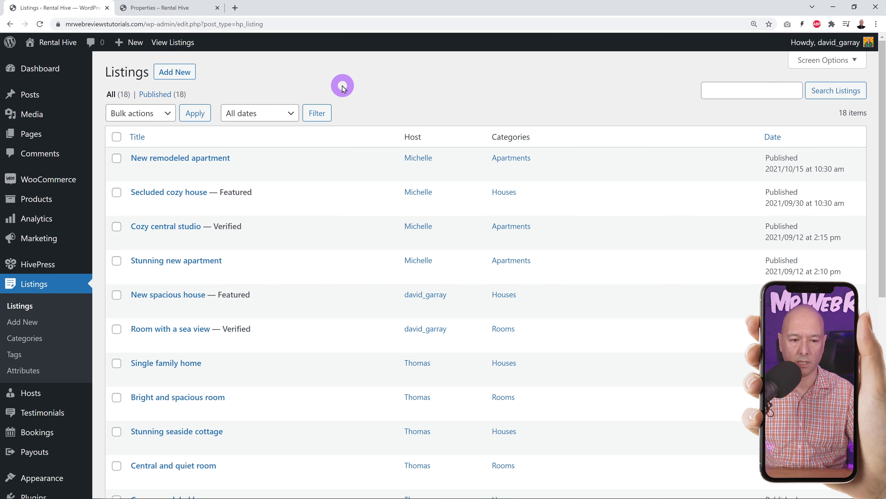
click(178, 7)
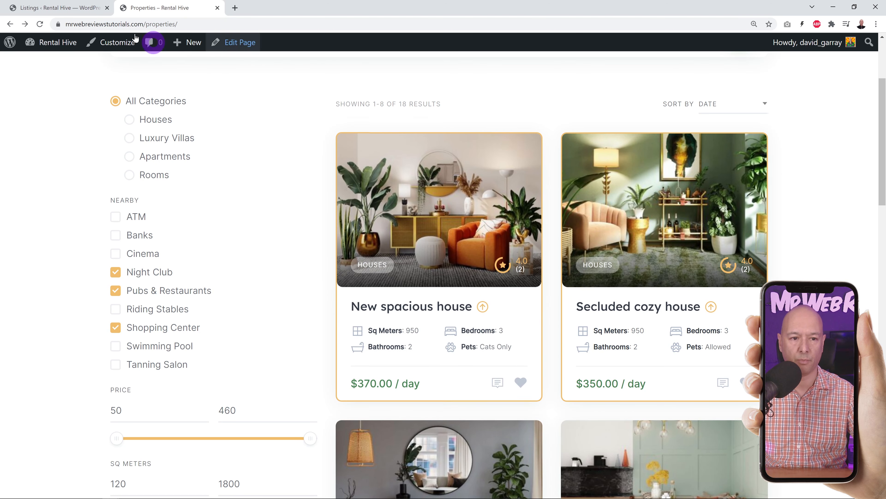
click(60, 9)
- Edit the New spacious house listing and open the inline new-category form
mouse_move(344, 299)
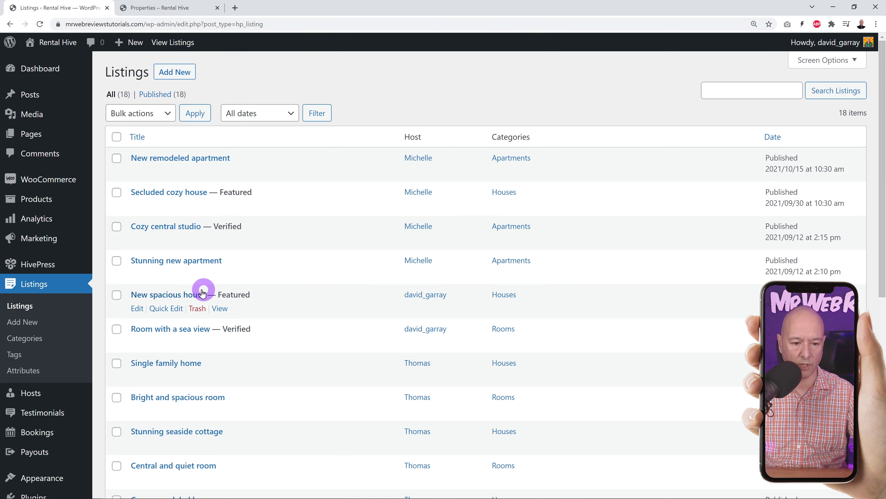
click(181, 297)
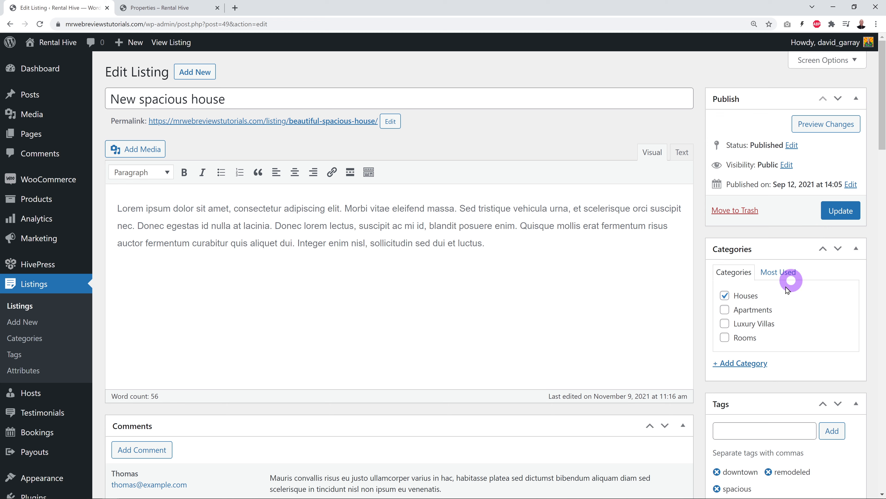
click(734, 363)
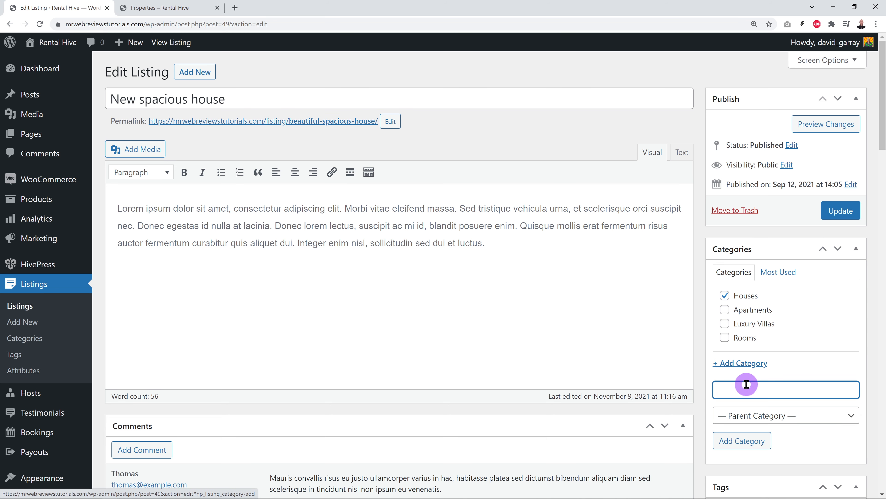
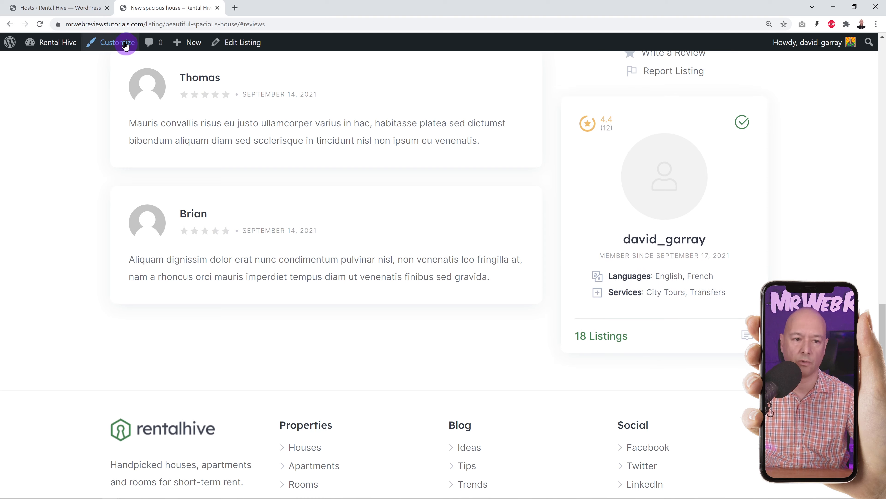
- Switch to the admin tab and show the Hosts list of three published hosts
click(71, 8)
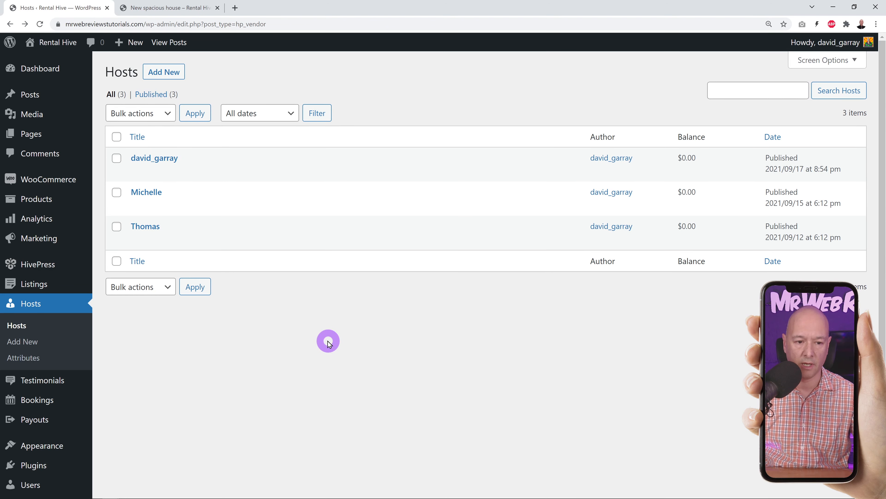
- Retitle the host with their capitalised full name and dismiss the backup notice
click(168, 158)
double_click(405, 94)
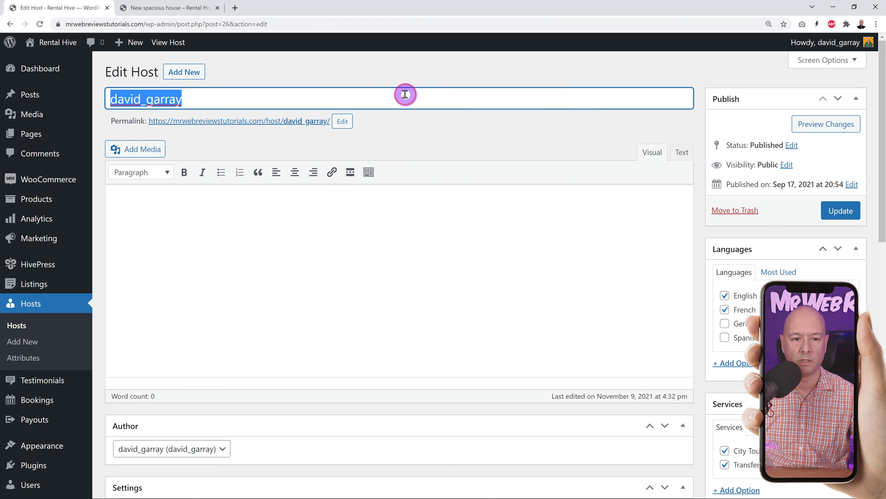
text(David Gar)
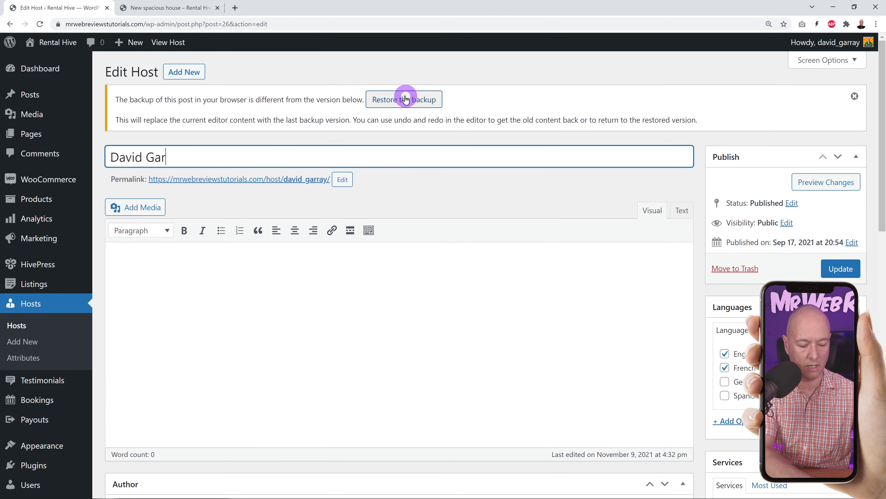
click(855, 96)
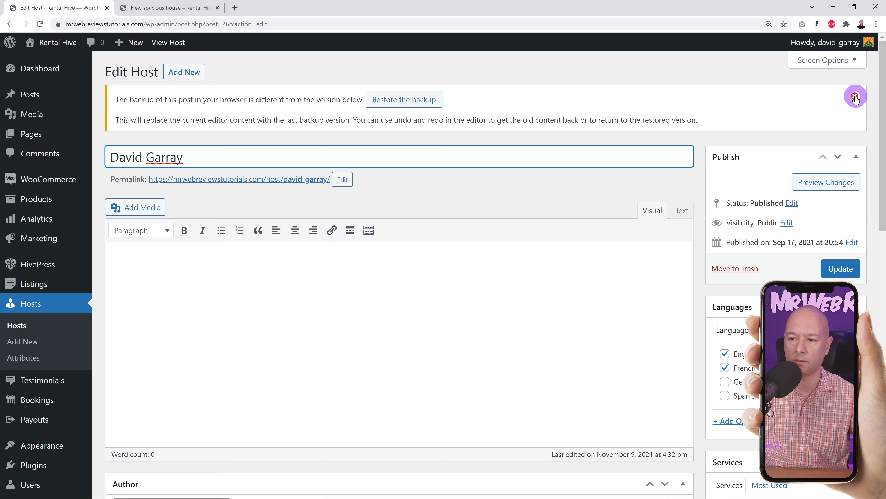
- Paste the downtown-area bio into the description and change the commission rate from 10 to 15
click(457, 288)
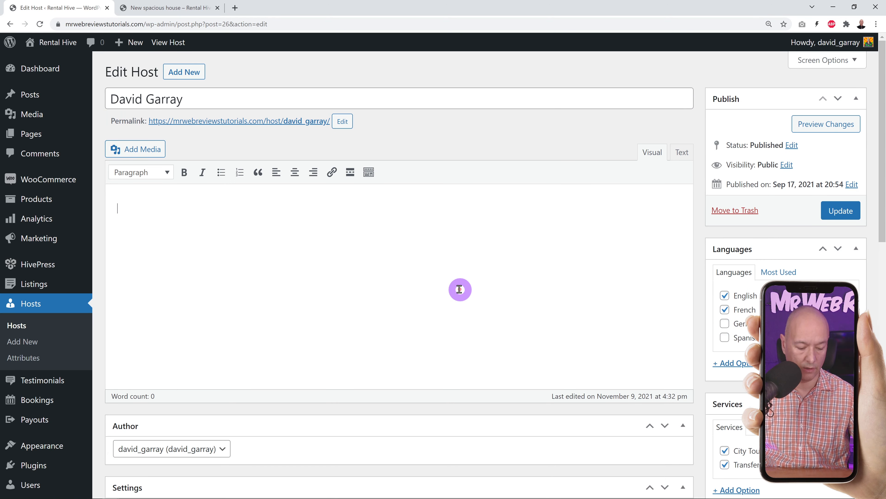
text(I'm looking after the whole downtown area and I know all the most relaxing places. If you want the perfect holiday home, don't hesitate contacting me.)
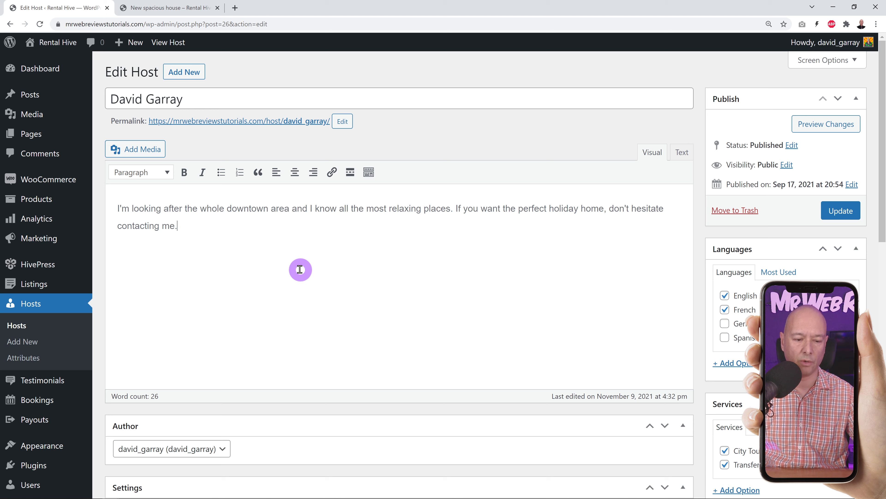
scroll(663, 238, down, 2)
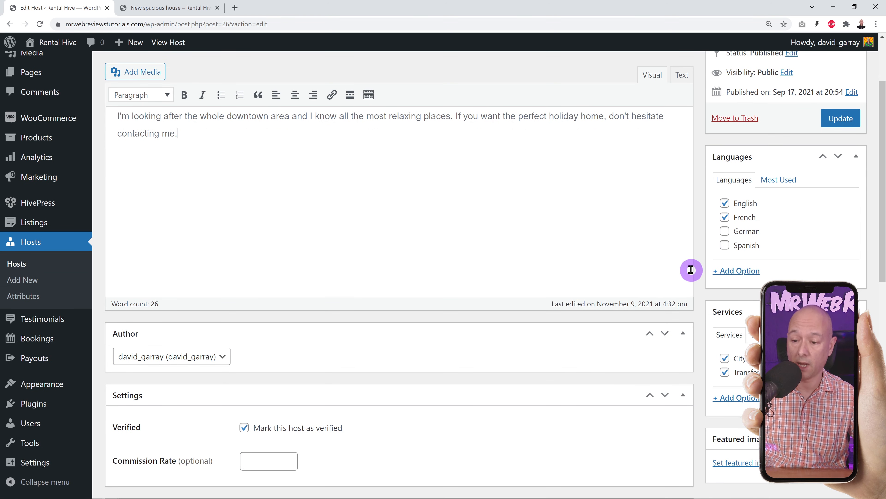
scroll(689, 269, down, 2)
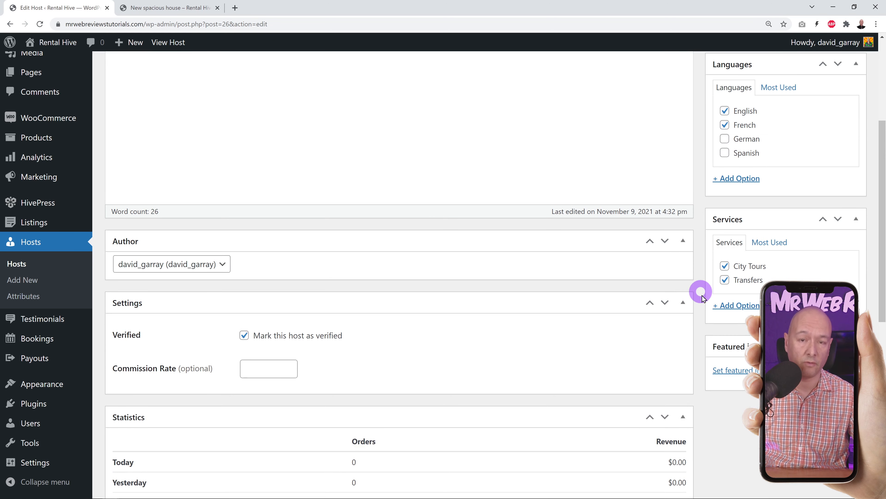
scroll(642, 312, down, 1)
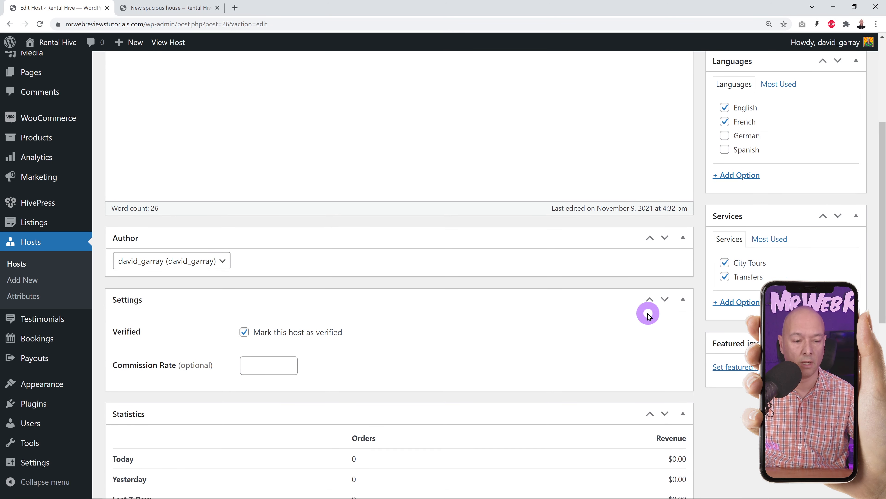
scroll(654, 316, down, 1)
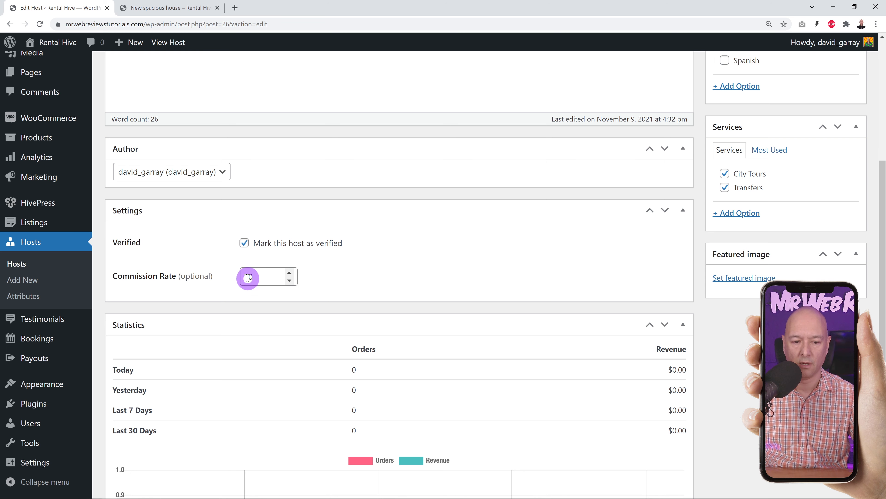
double_click(264, 280)
click(403, 274)
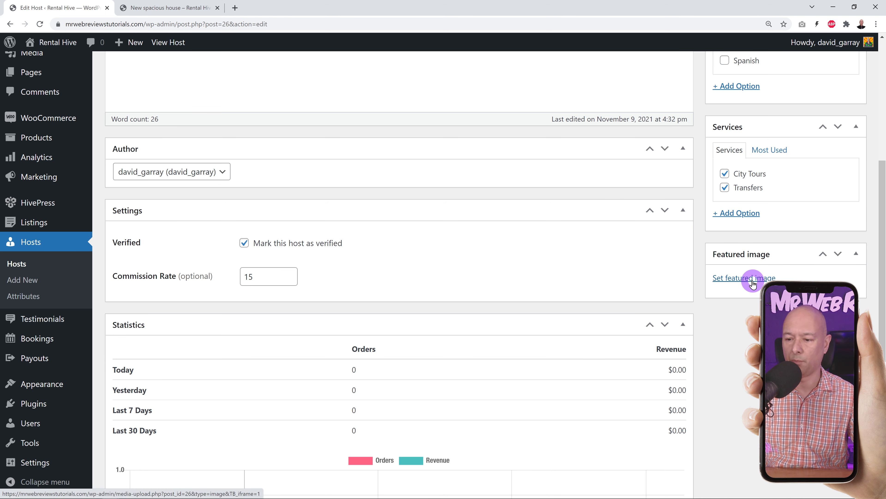
- Upload Avatar Picture.jpg and set it as the host's featured image
click(729, 277)
click(459, 267)
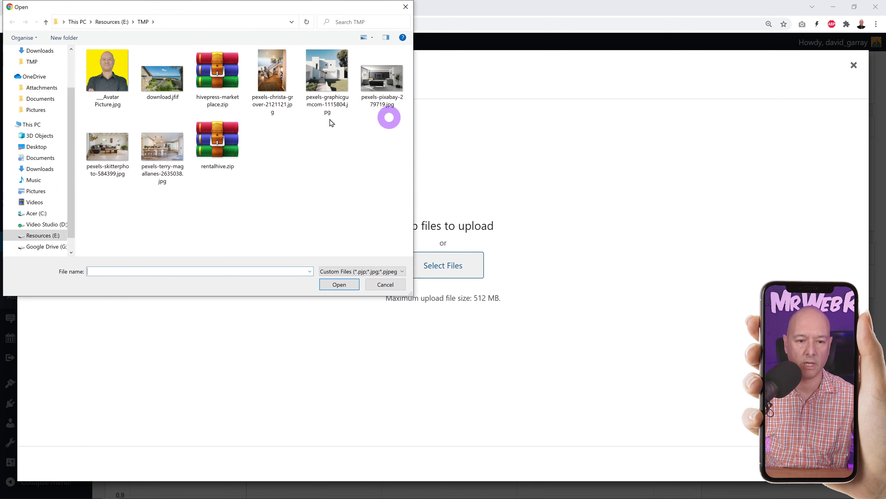
click(108, 78)
click(344, 290)
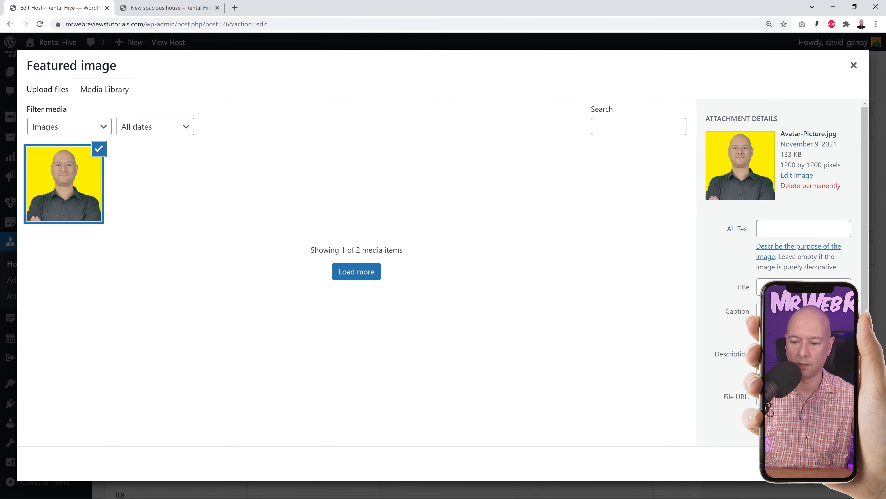
click(825, 464)
scroll(676, 368, down, 5)
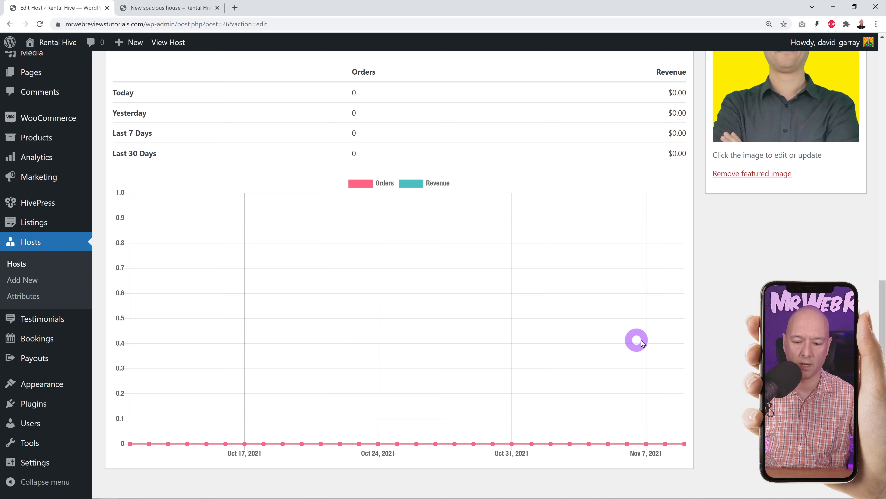
scroll(653, 344, down, 1)
scroll(656, 345, up, 1)
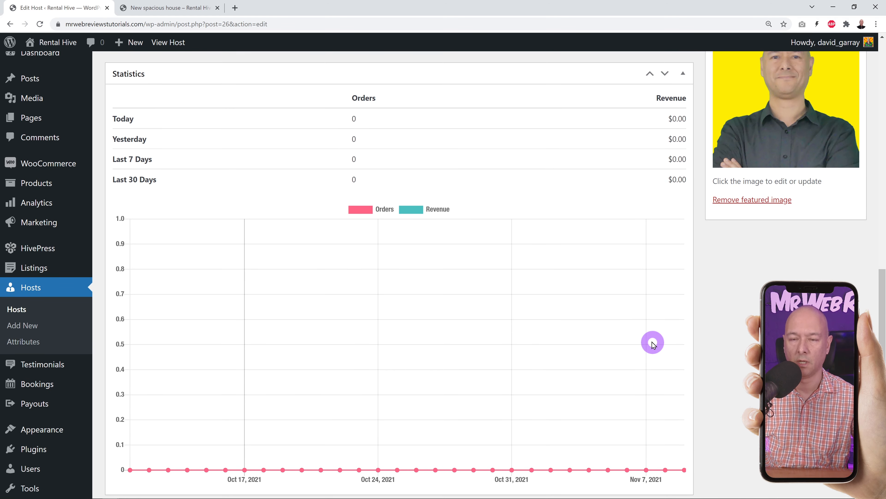
scroll(702, 345, up, 10)
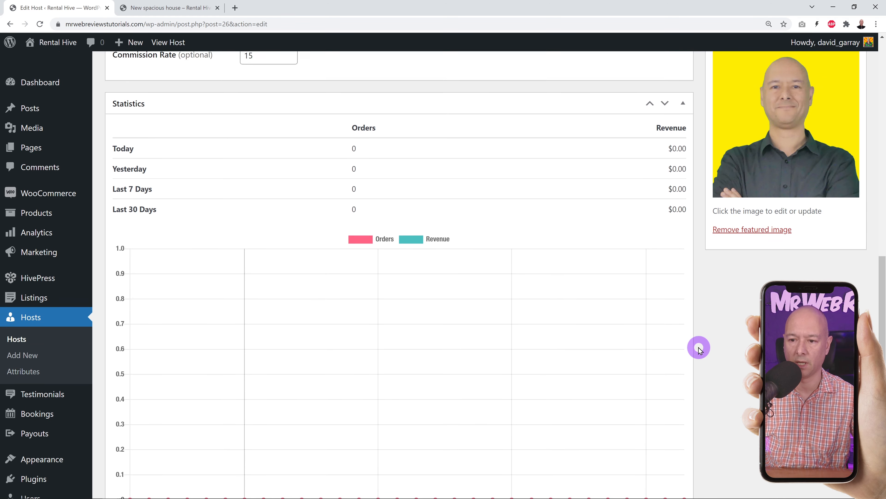
- Update the host, then reload the listing page to pick up the changes
click(844, 211)
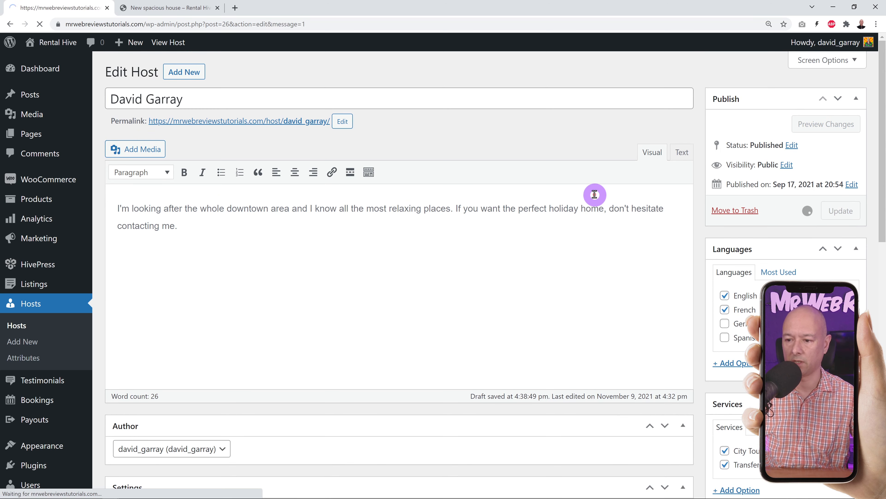
click(150, 8)
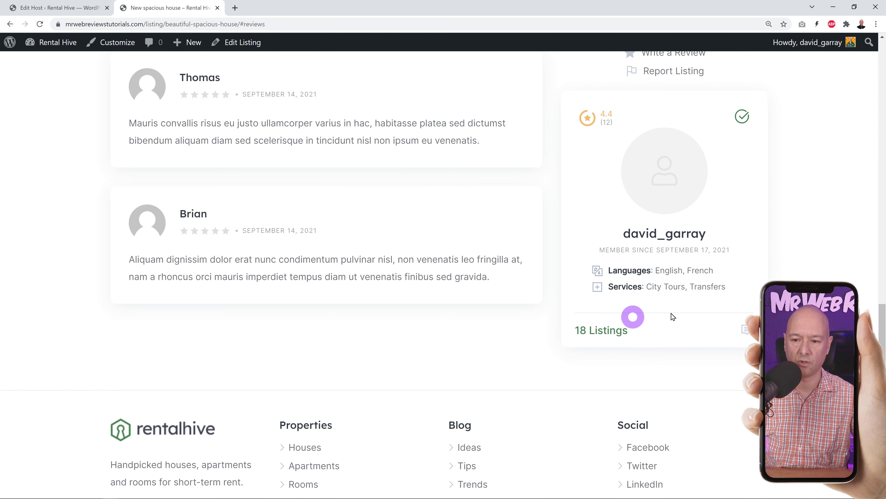
click(39, 24)
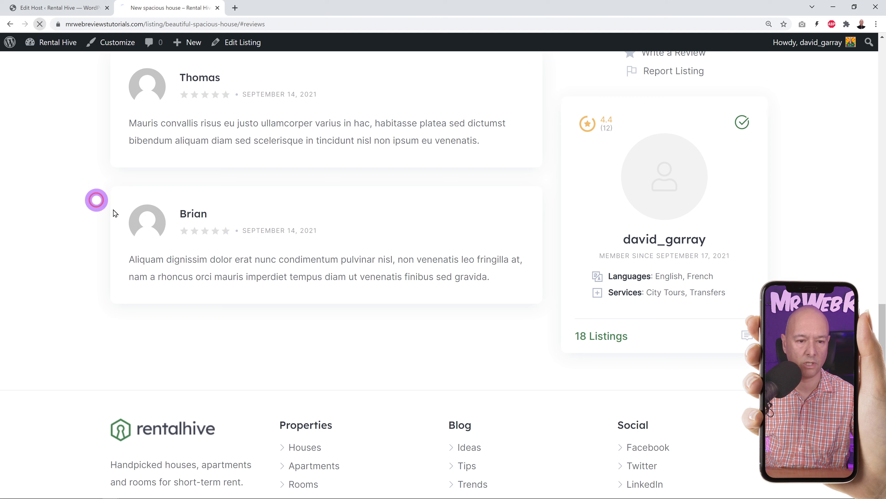
scroll(117, 212, up, 2)
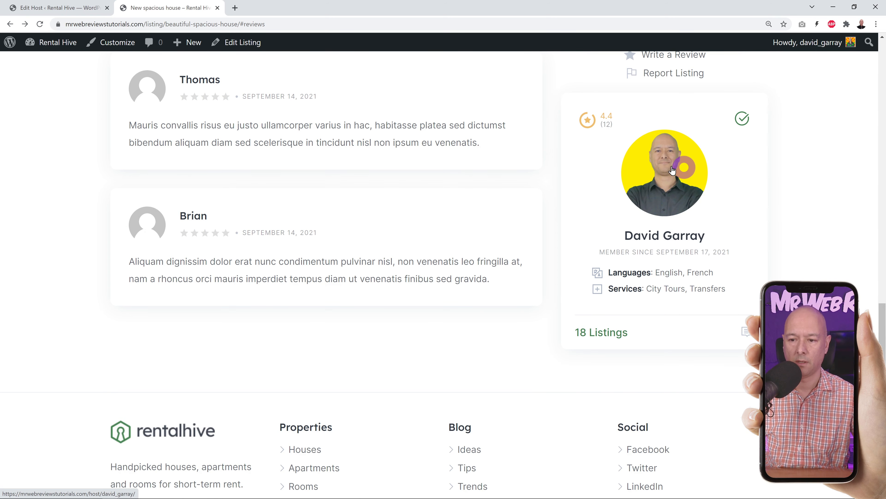
- Check the host's public profile for photo, bio, languages and services, then return to the editor
click(667, 184)
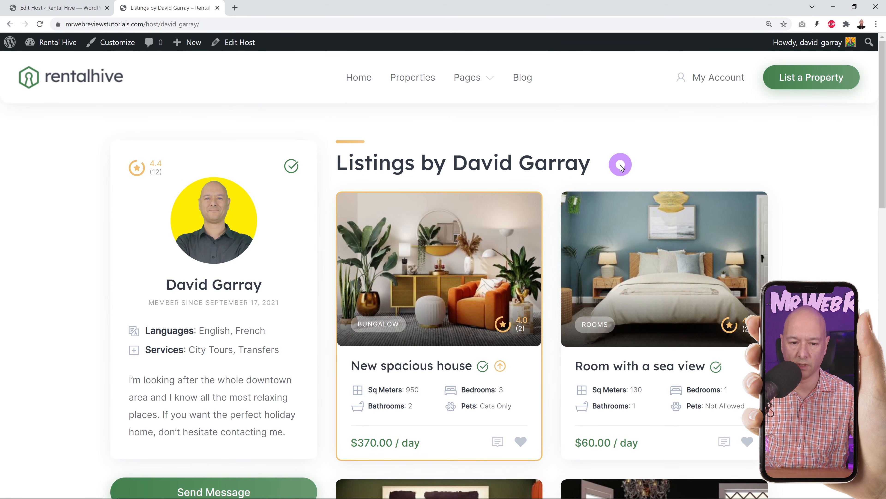
scroll(543, 347, down, 3)
scroll(543, 346, down, 7)
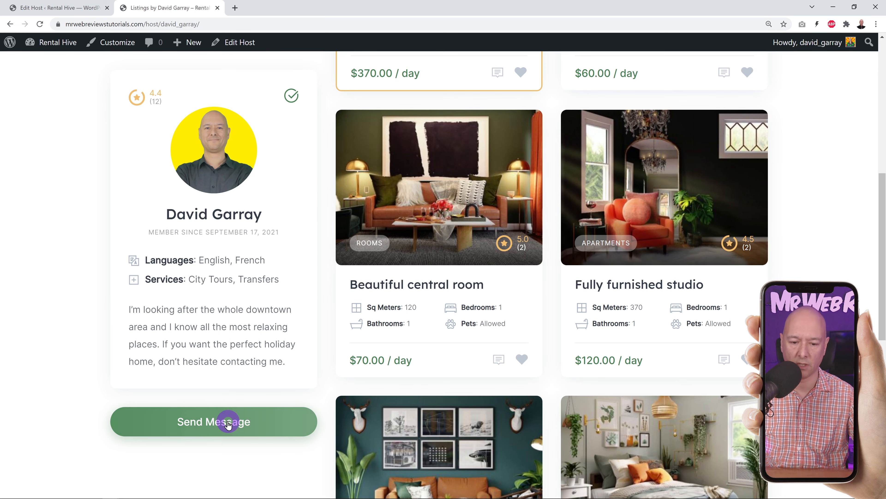
scroll(327, 395, up, 10)
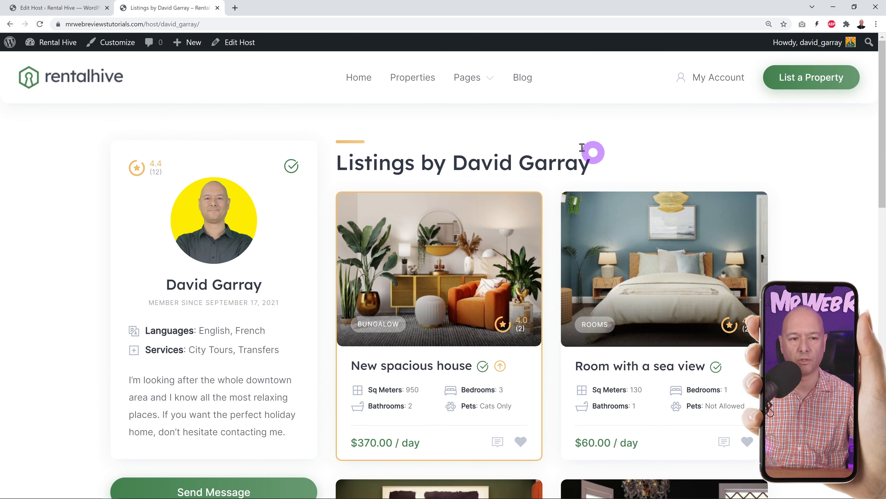
click(70, 8)
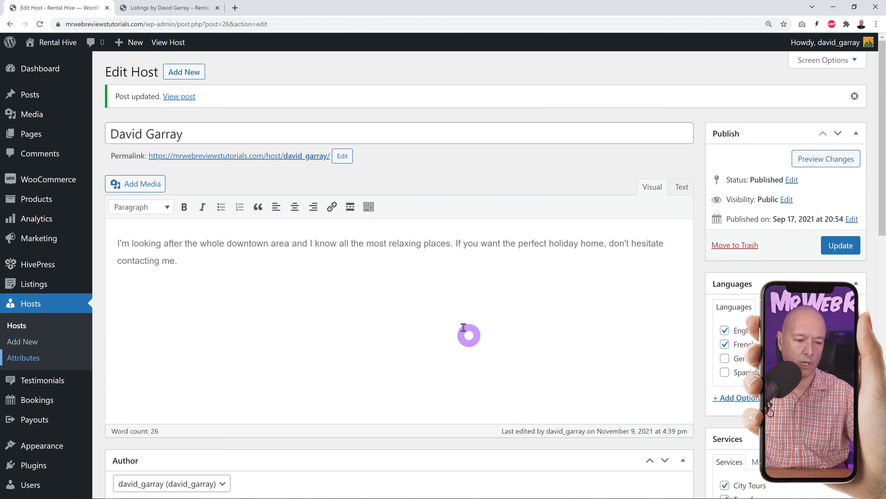
- Open the Services host attribute's options, showing City Tours and Transfers
click(41, 364)
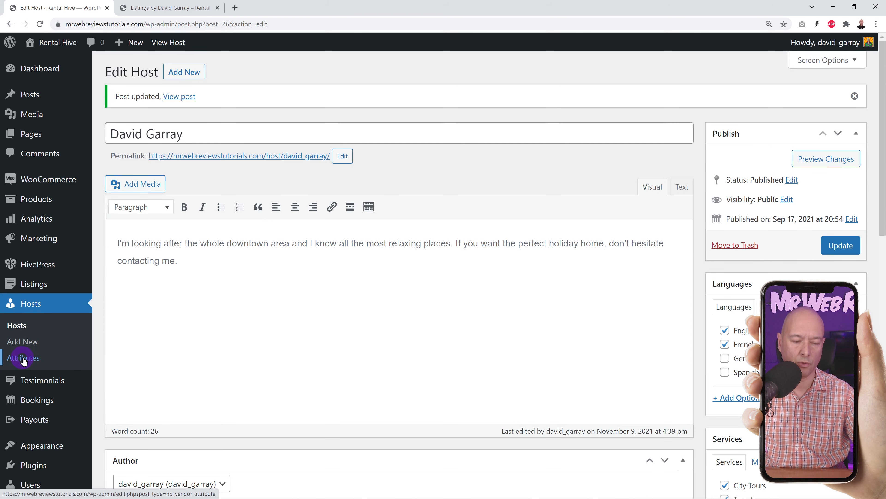
scroll(692, 301, down, 4)
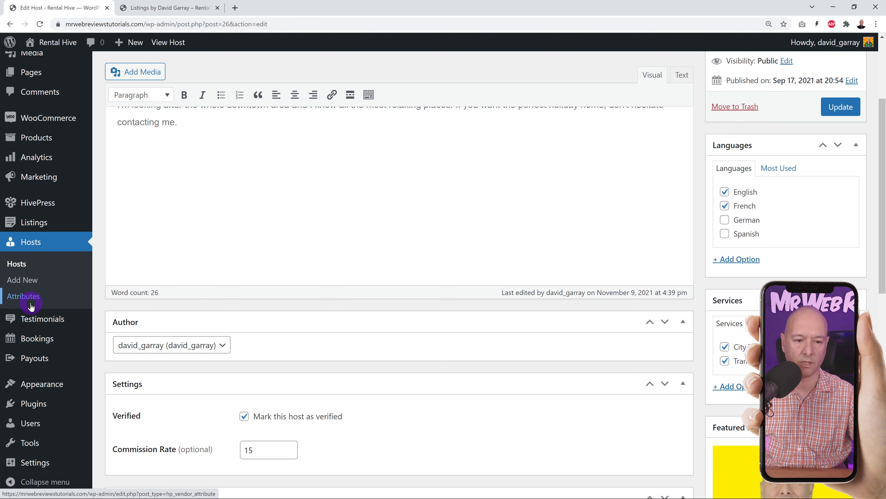
click(53, 299)
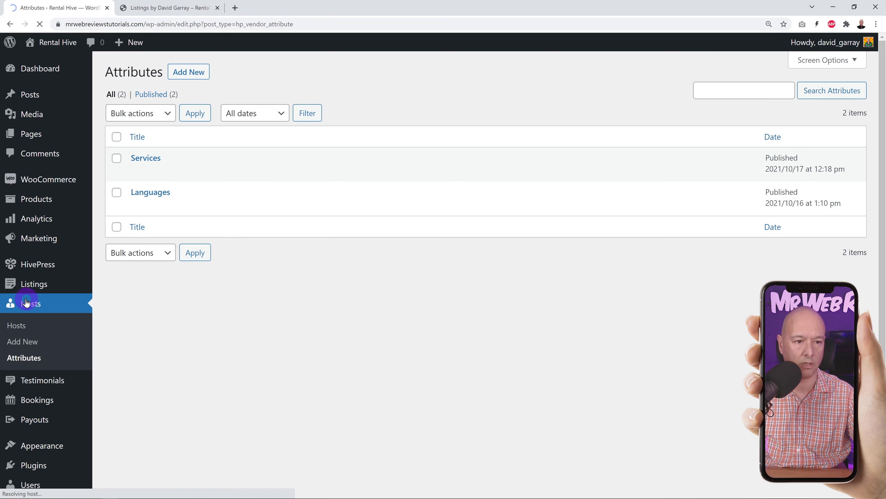
click(155, 160)
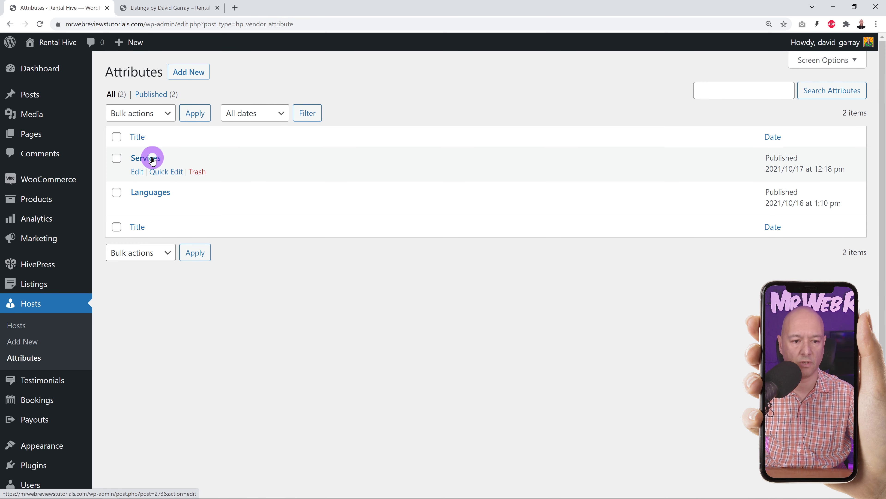
scroll(506, 318, down, 6)
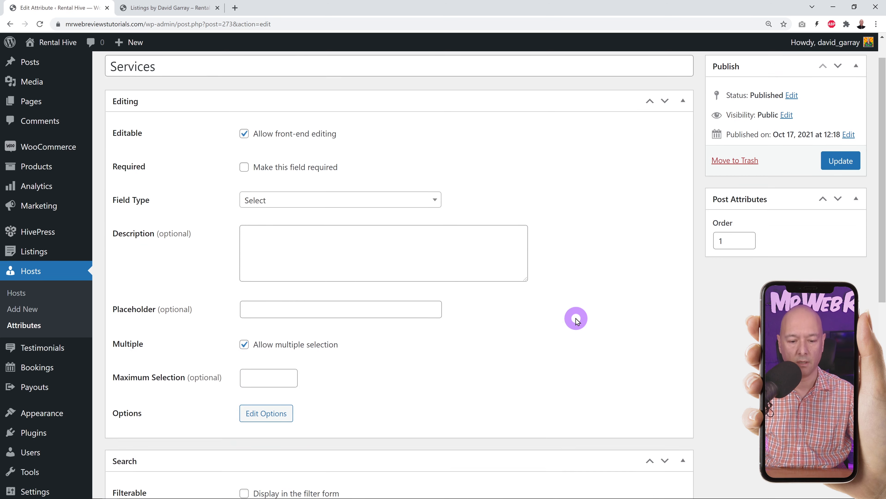
click(266, 261)
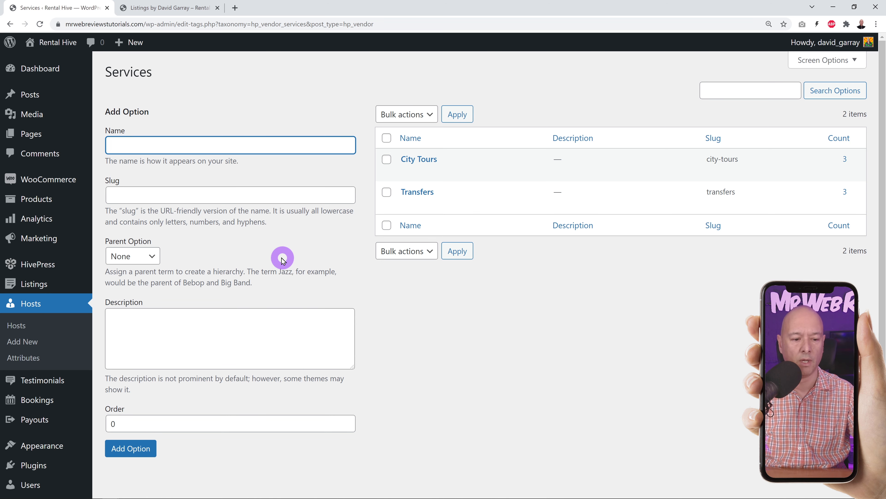
- Show the Testimonials list with its three September 2021 entries
click(41, 381)
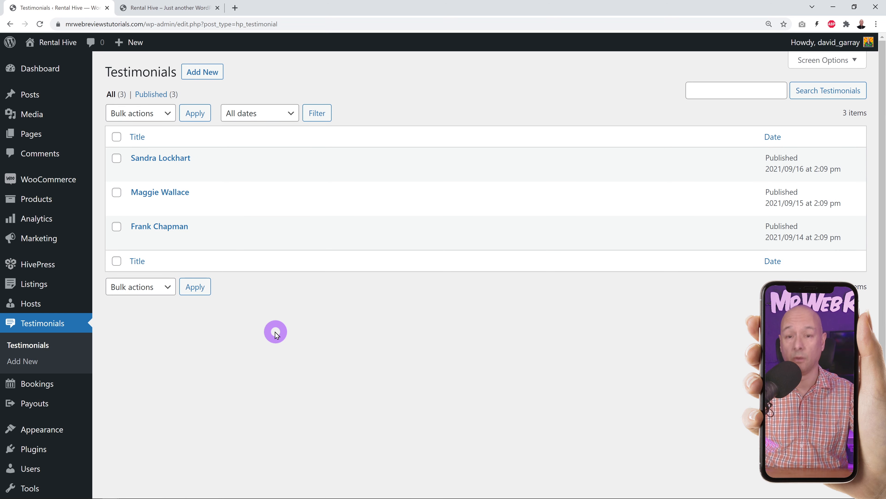
click(183, 8)
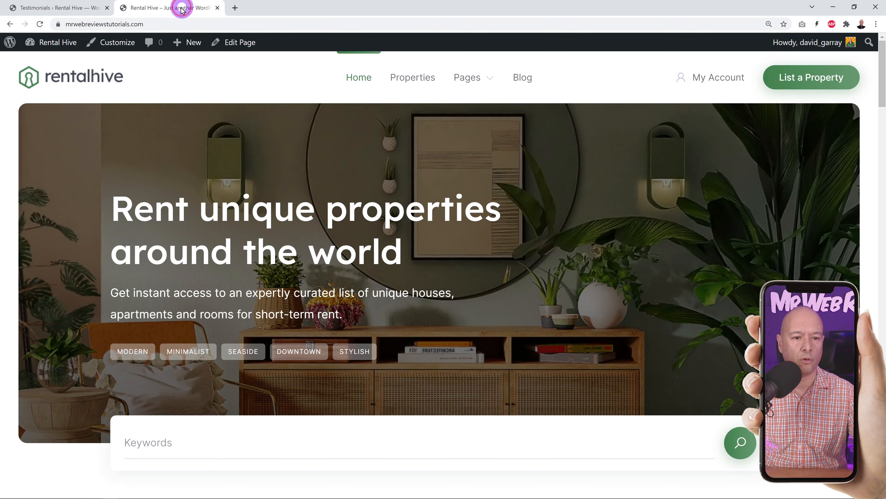
drag(882, 75, 884, 340)
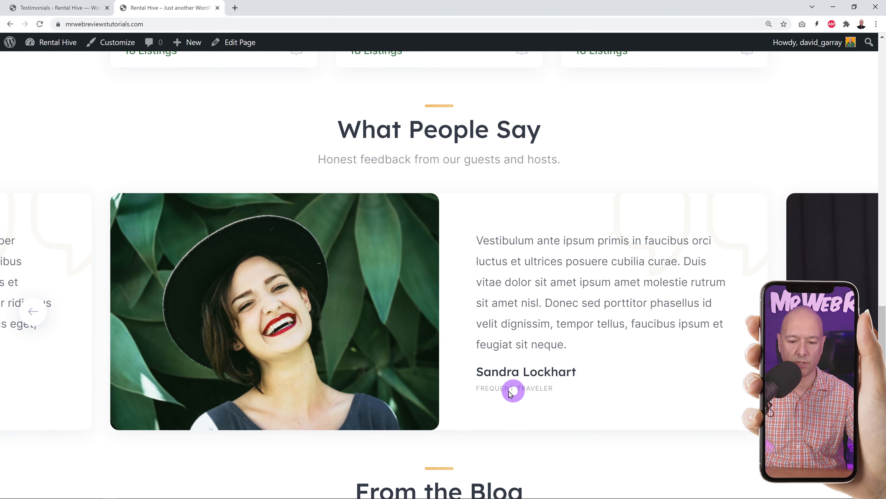
click(52, 7)
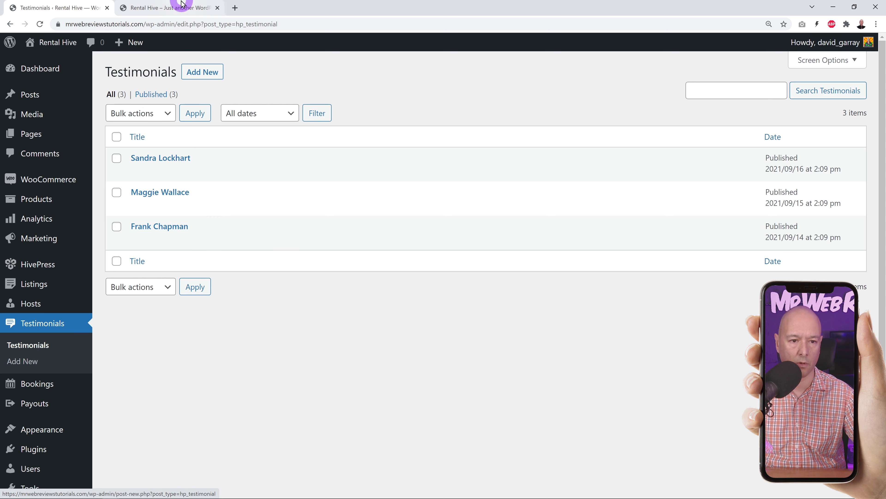
click(176, 7)
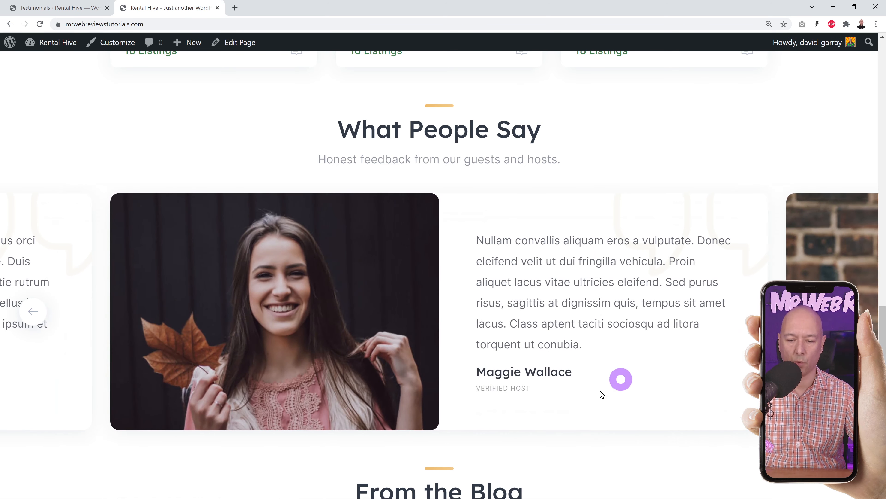
click(75, 8)
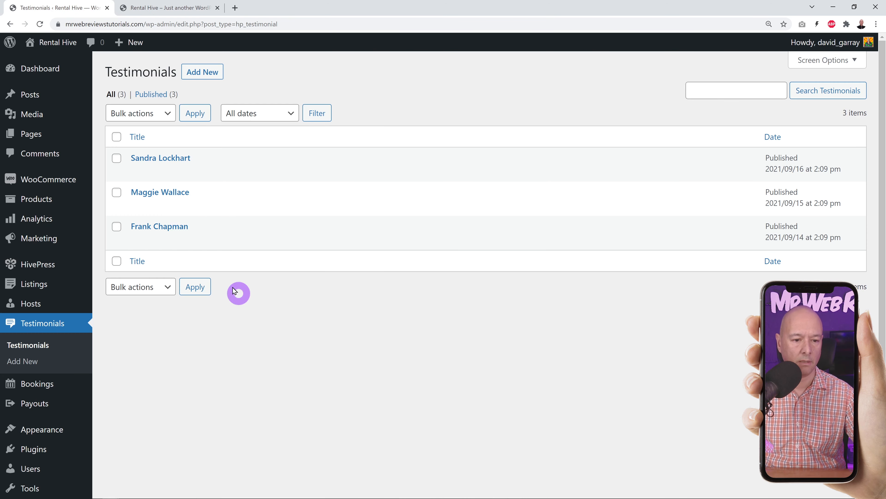
click(173, 11)
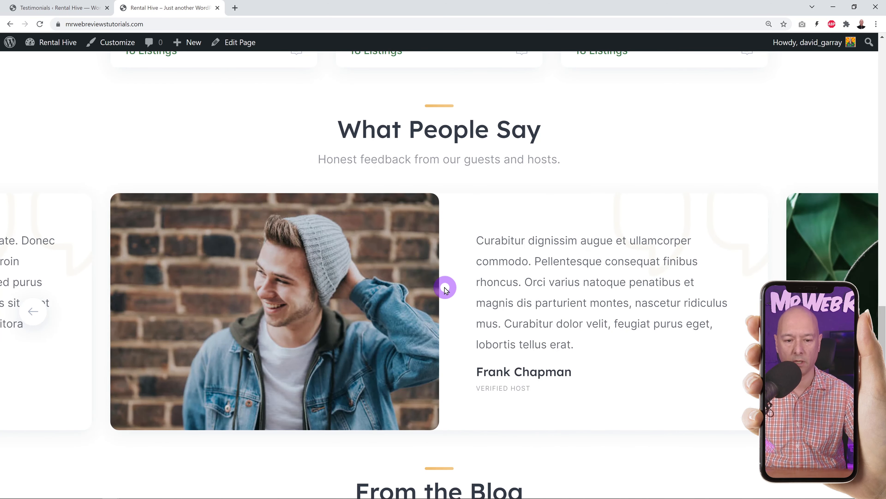
click(37, 13)
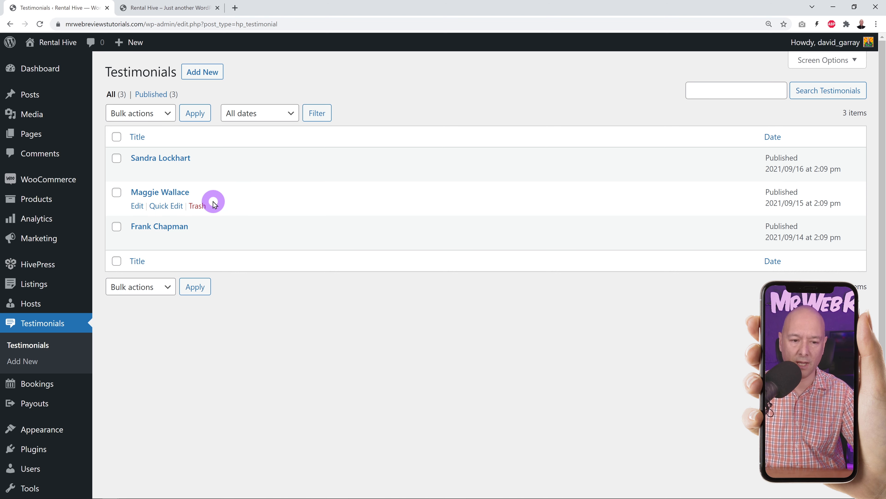
- Open the first testimonial and look over its title and body text
click(173, 160)
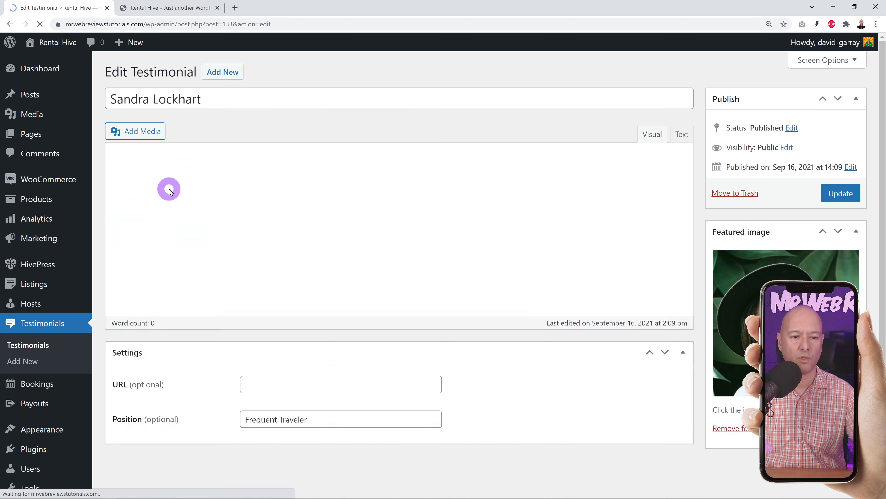
drag(132, 101, 212, 100)
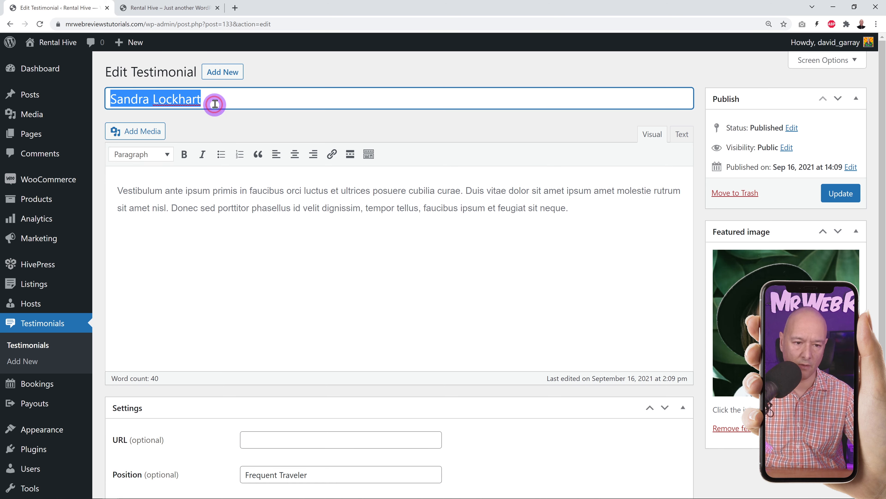
click(214, 248)
click(149, 223)
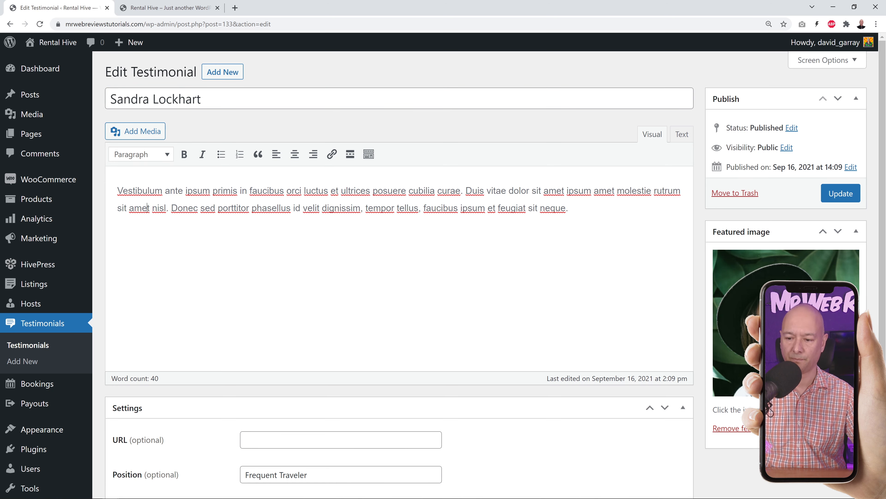
- Find the Frequent Traveler testimonial in the homepage carousel
click(181, 8)
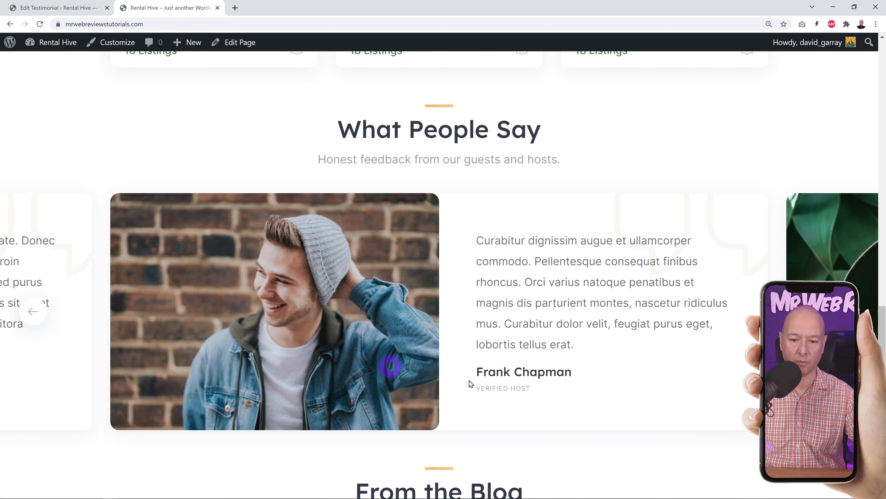
click(39, 313)
click(38, 313)
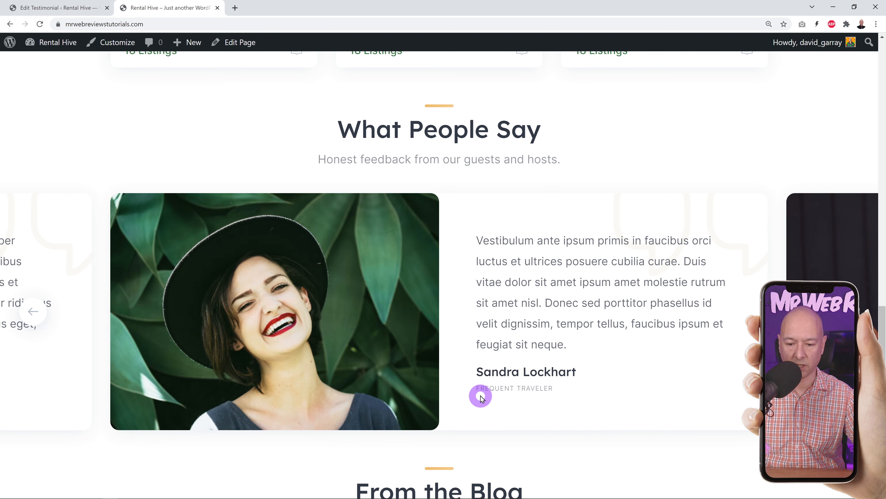
click(57, 7)
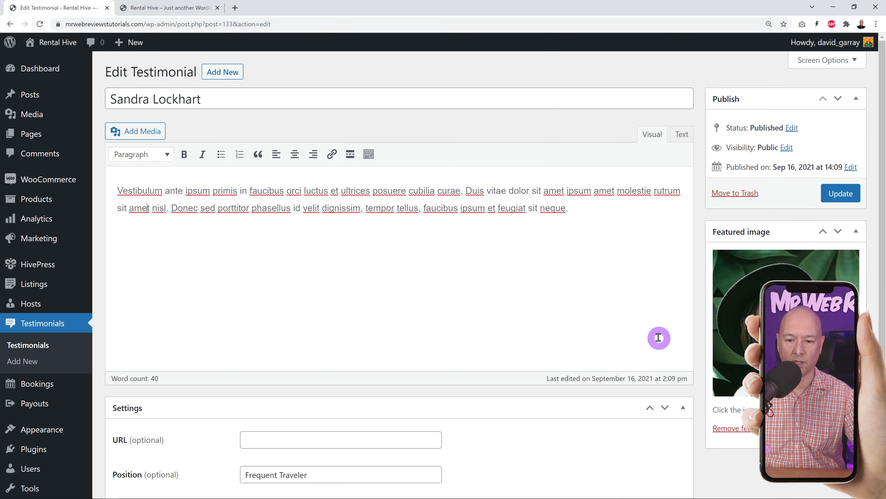
- Update the testimonial with its URL left empty and return to the Testimonials list
scroll(658, 337, down, 2)
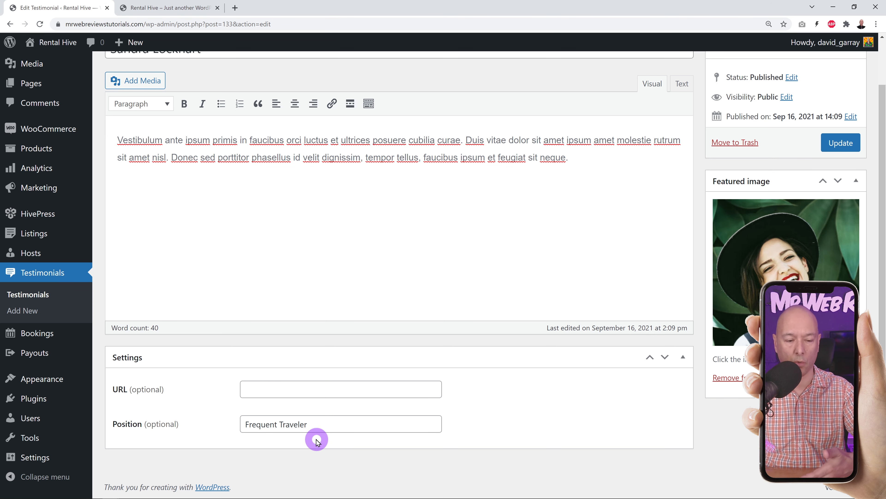
click(292, 395)
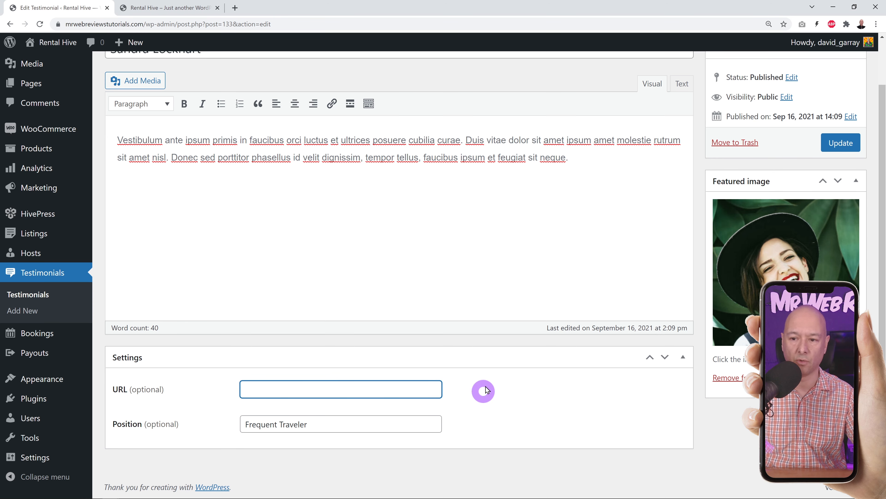
click(847, 151)
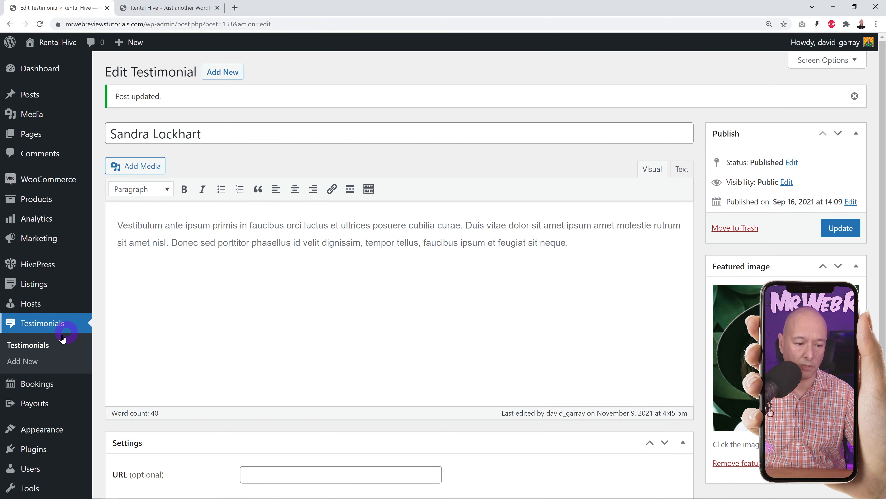
click(66, 326)
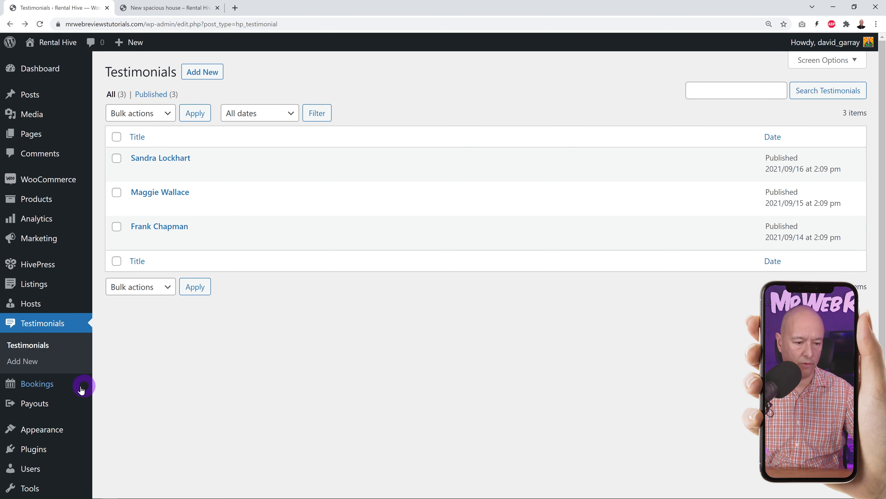
- Open confirmed booking #326 for New spacious house, then go back to Bookings
click(44, 387)
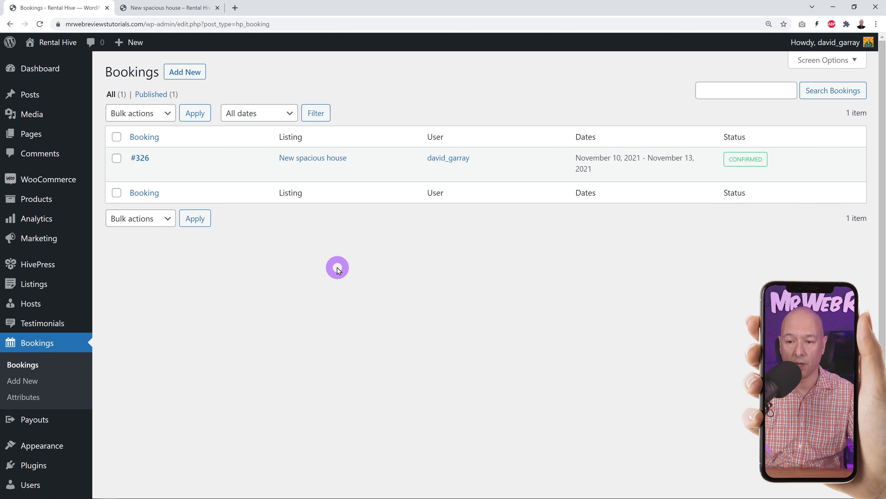
click(140, 157)
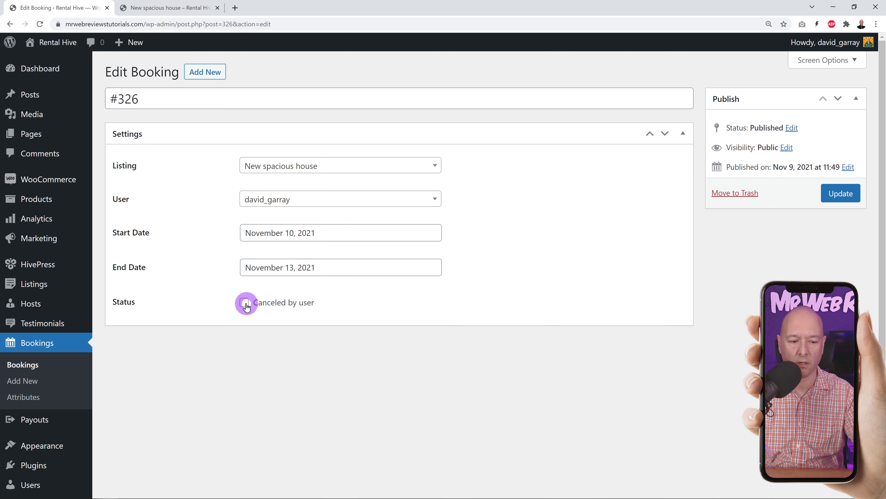
click(35, 366)
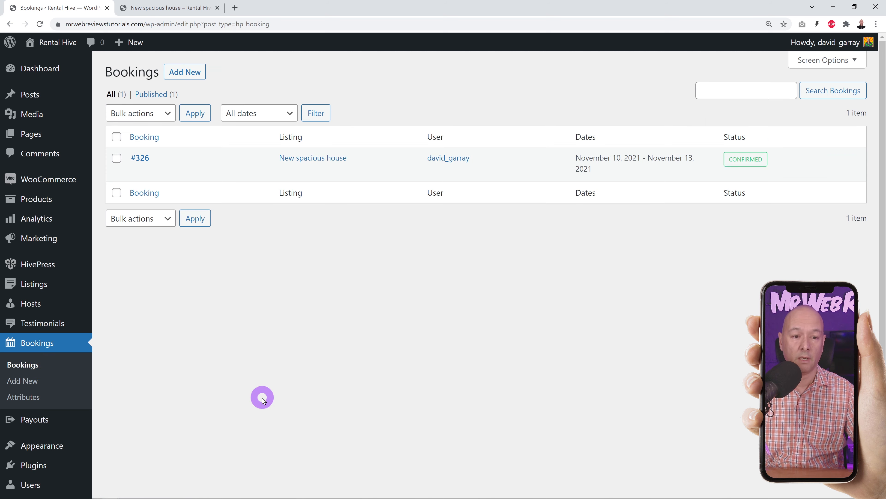
- Book New spacious house for November 17–20 with Book Now, then return to admin Bookings
click(161, 7)
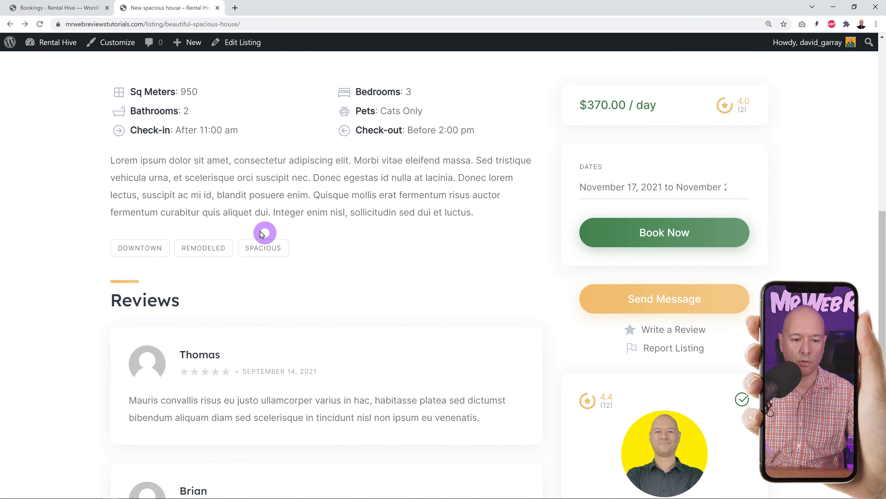
click(618, 192)
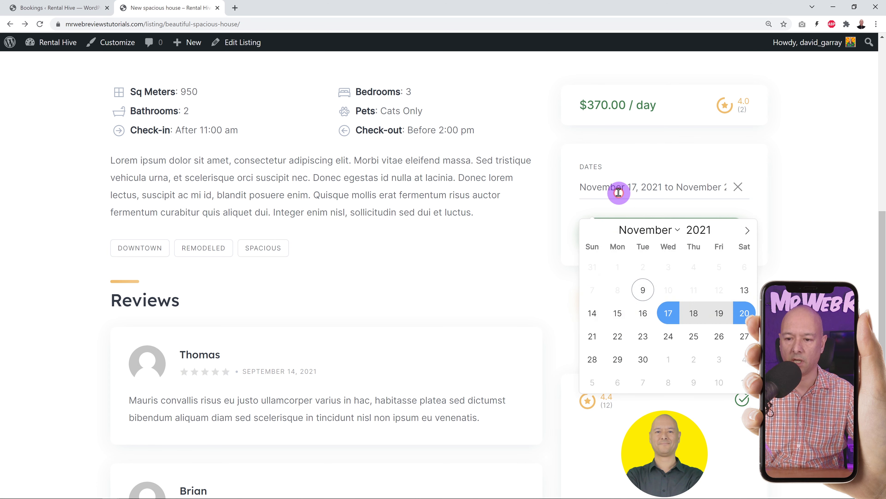
click(782, 300)
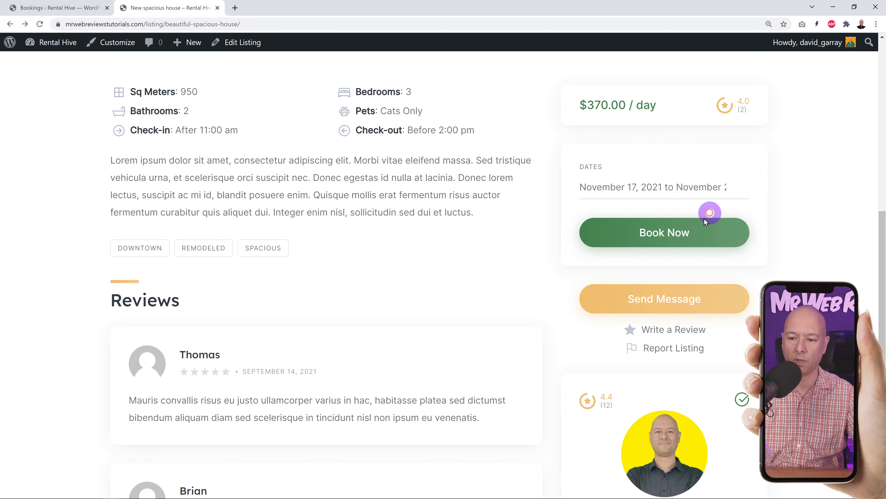
click(695, 240)
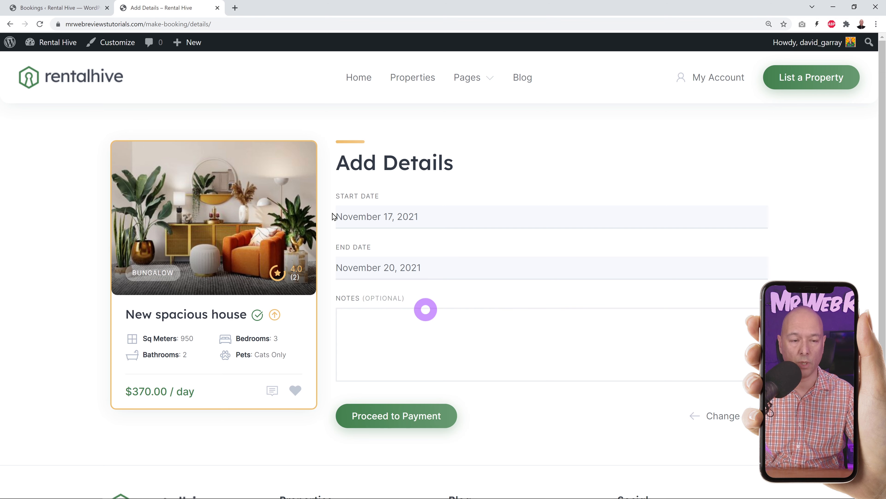
click(74, 8)
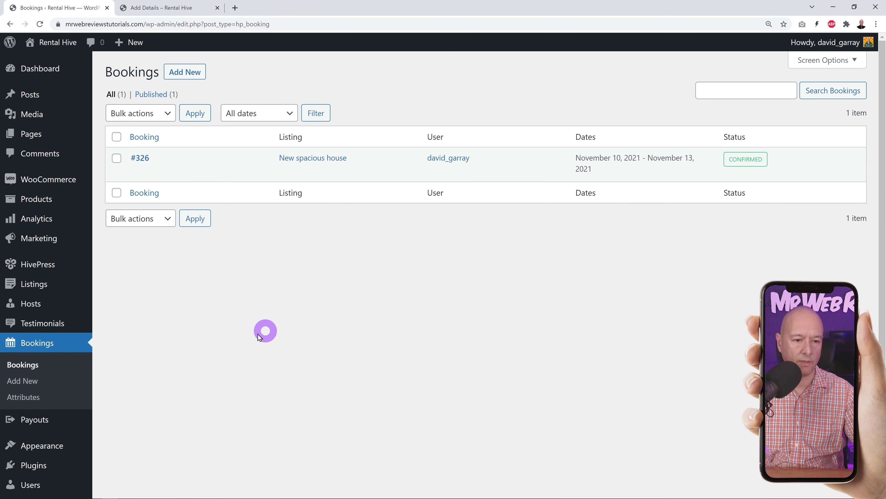
- Add a booking attribute titled 'How will you travel?' with front-end editing allowed
click(29, 403)
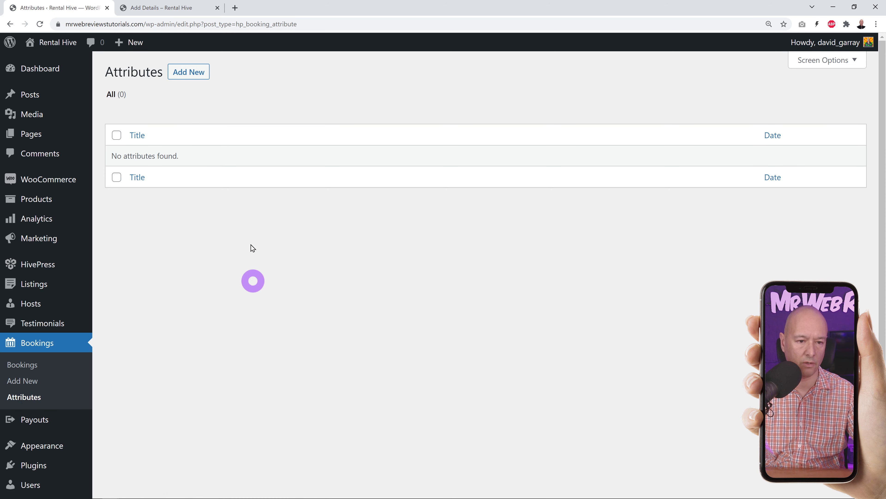
click(190, 74)
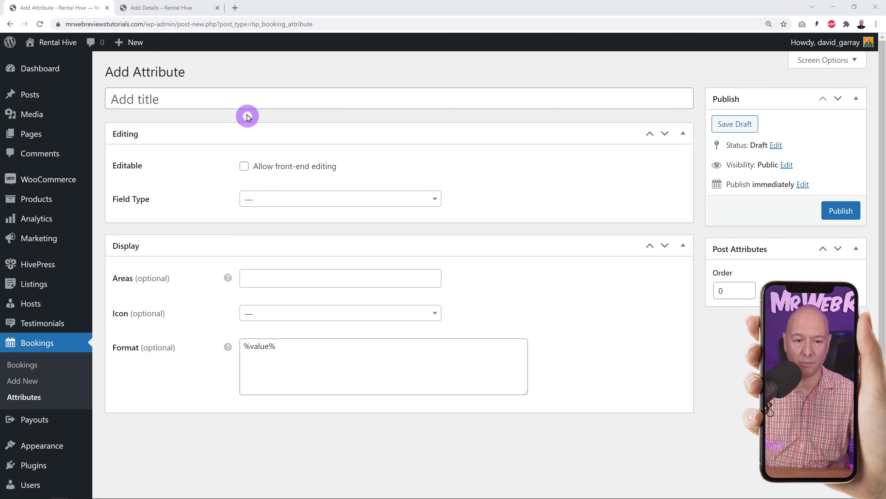
click(245, 101)
text(How will you travel?)
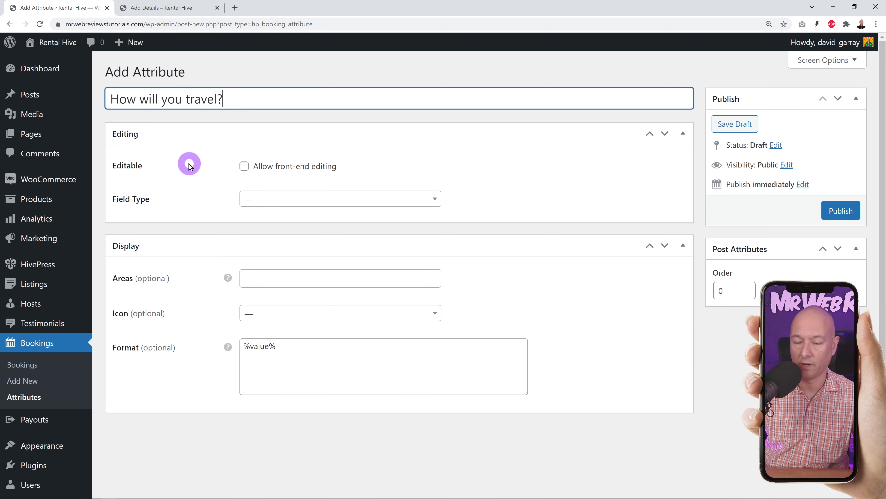
click(245, 167)
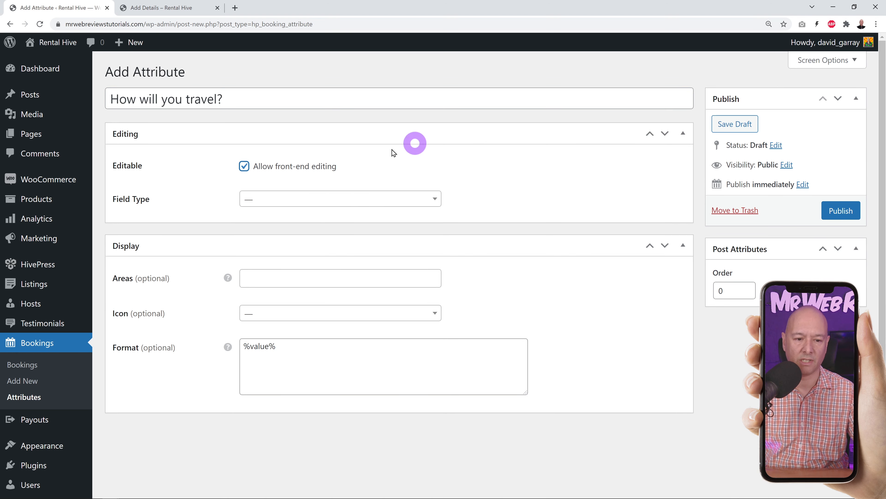
- Set the attribute's field type to Checkboxes and publish it
click(431, 206)
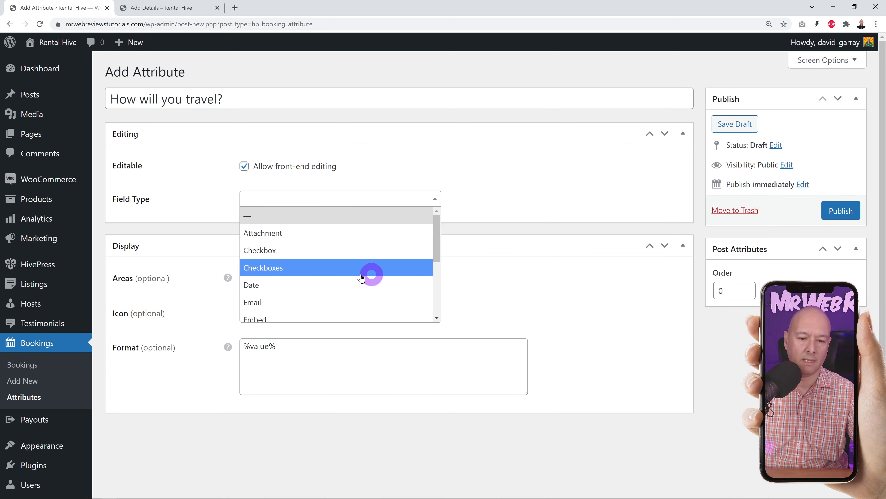
click(277, 266)
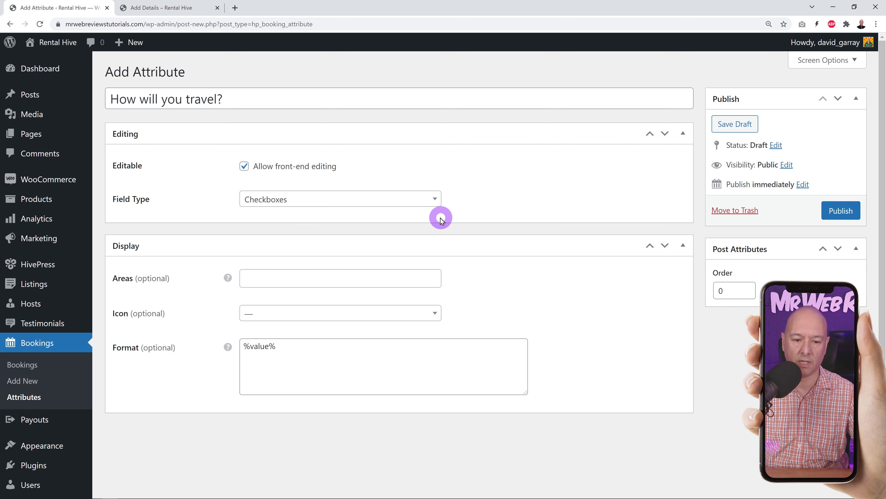
click(841, 210)
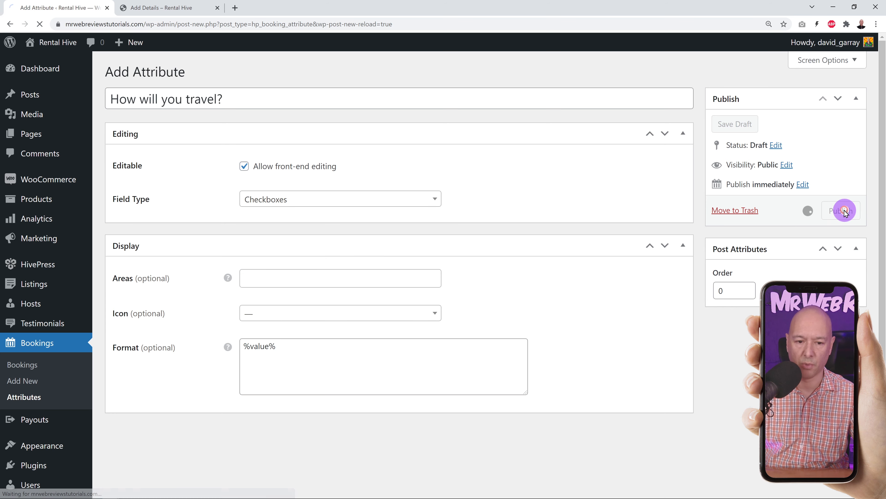
scroll(623, 263, down, 3)
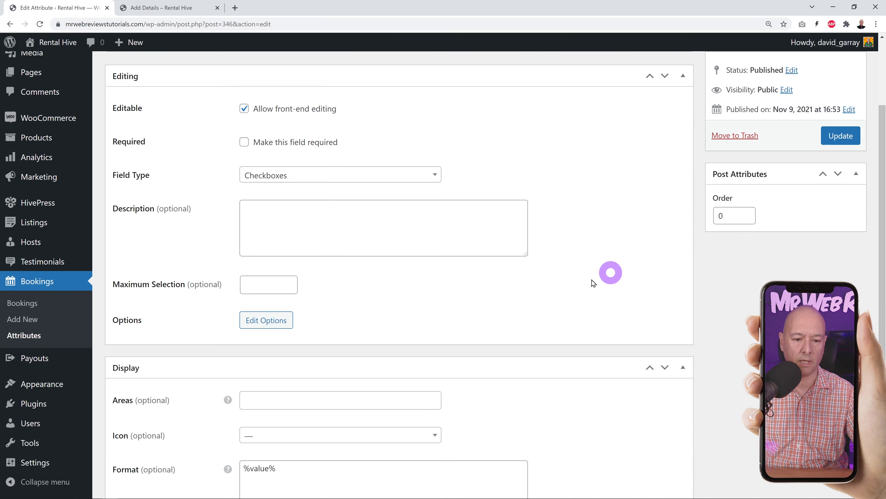
click(270, 322)
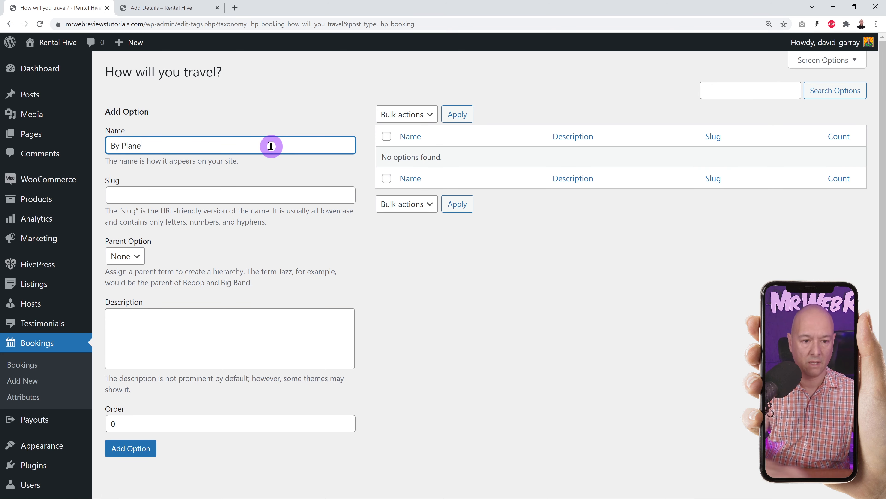
- Add the options By Plane, By Bus or Train and By Car, then go back to the booking attributes list
click(143, 454)
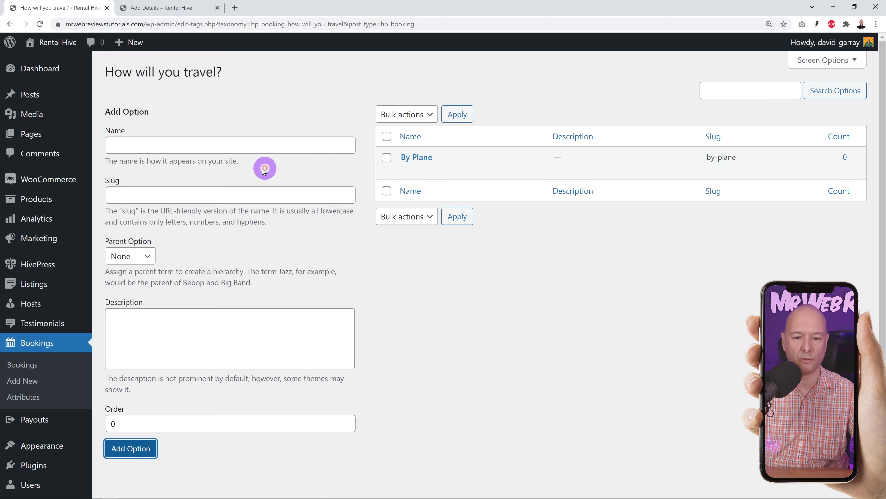
click(228, 146)
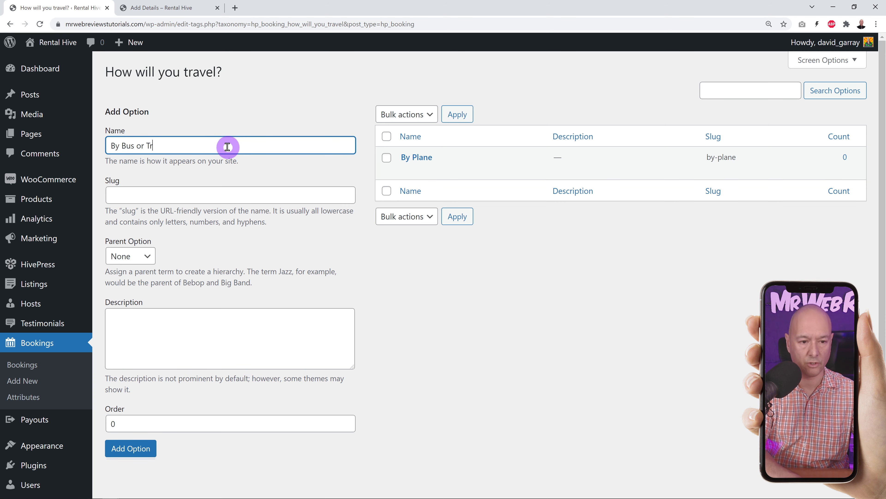
text(By Bus or Train)
click(146, 449)
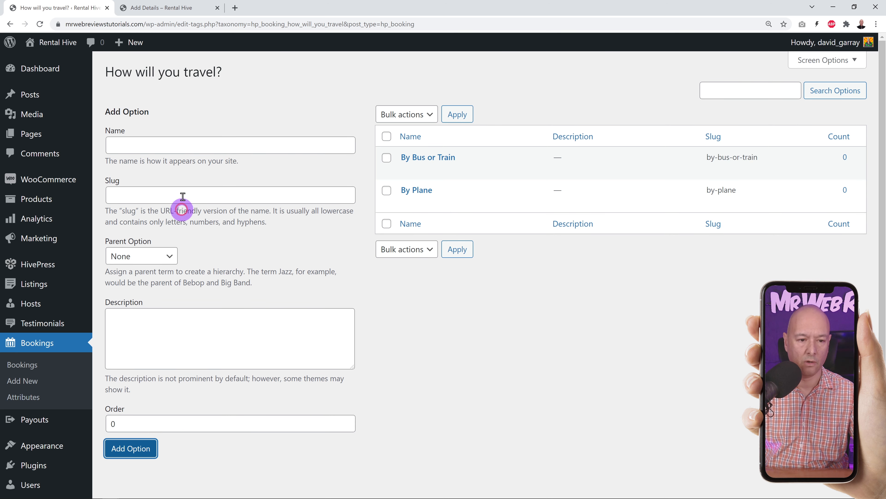
click(187, 151)
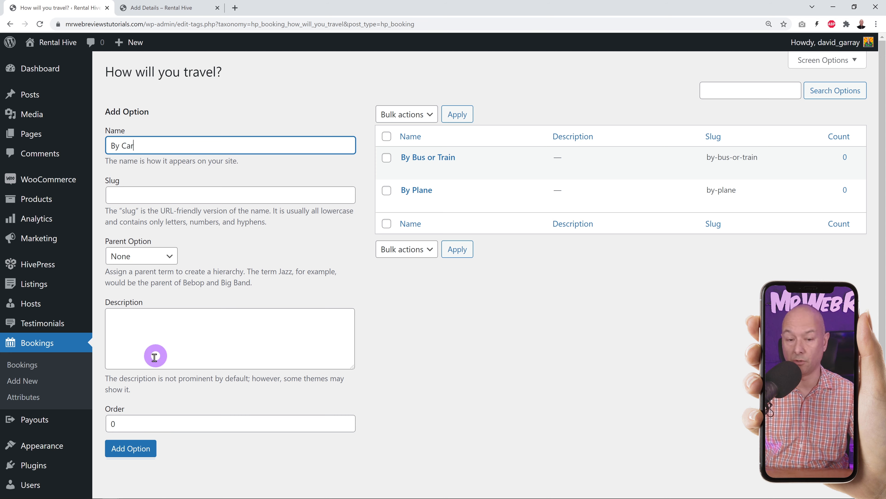
click(145, 449)
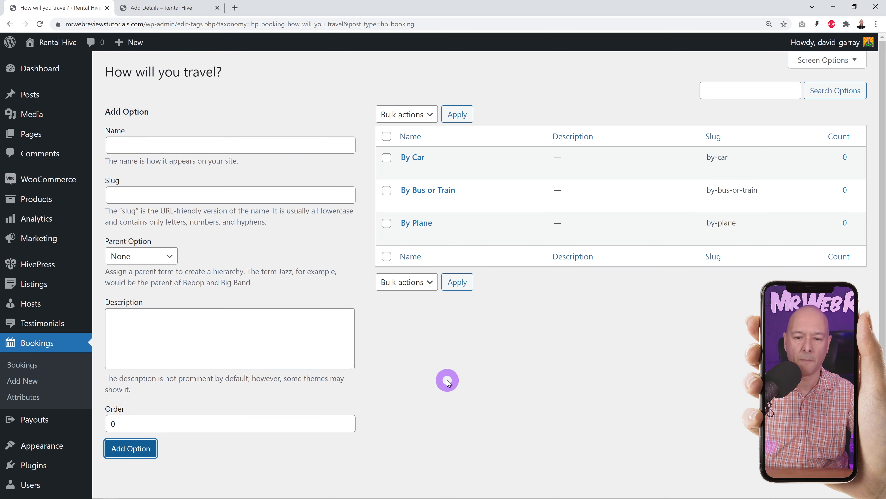
click(31, 405)
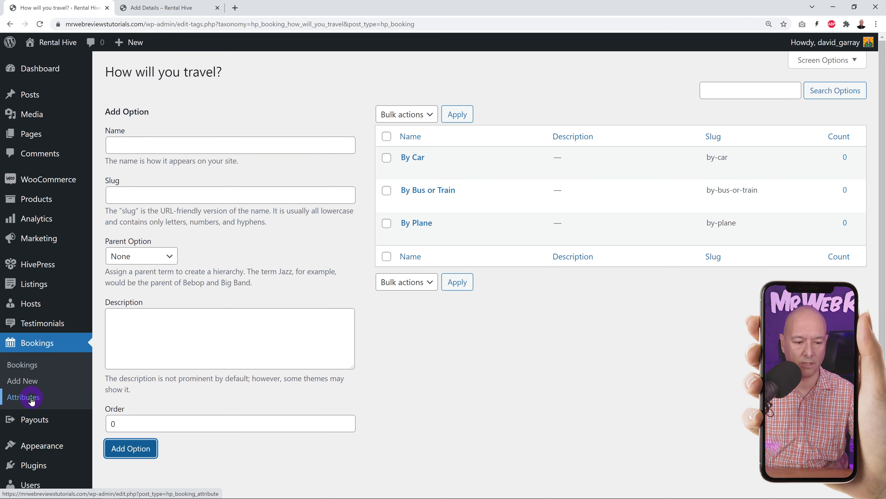
- Search for and pick the car icon on the 'How will you travel?' attribute, update it, and switch to the Add Details page
click(184, 159)
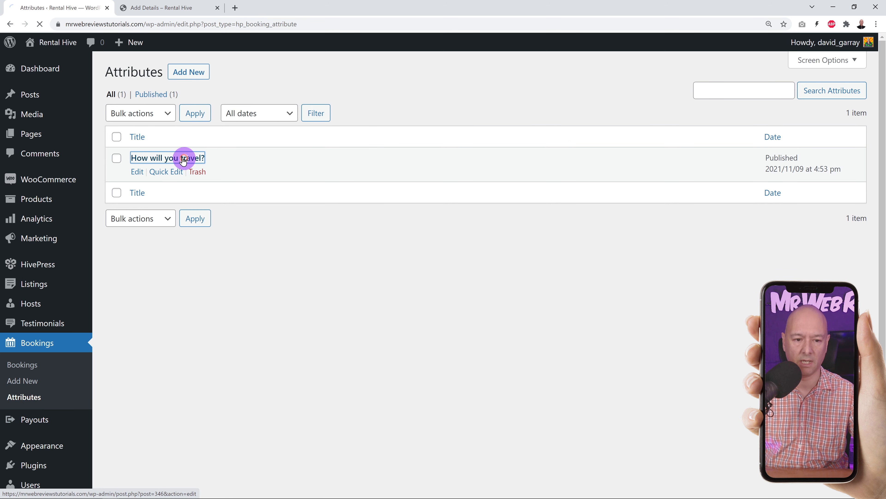
scroll(580, 248, down, 3)
scroll(584, 251, down, 2)
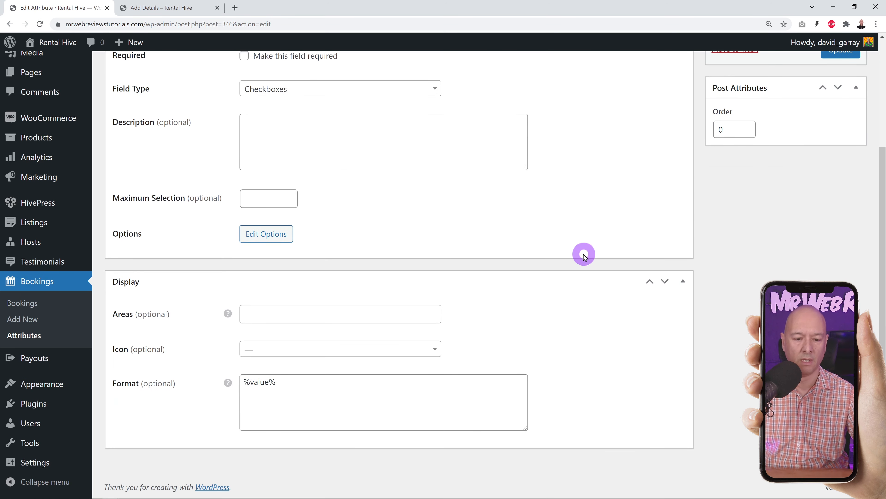
click(436, 357)
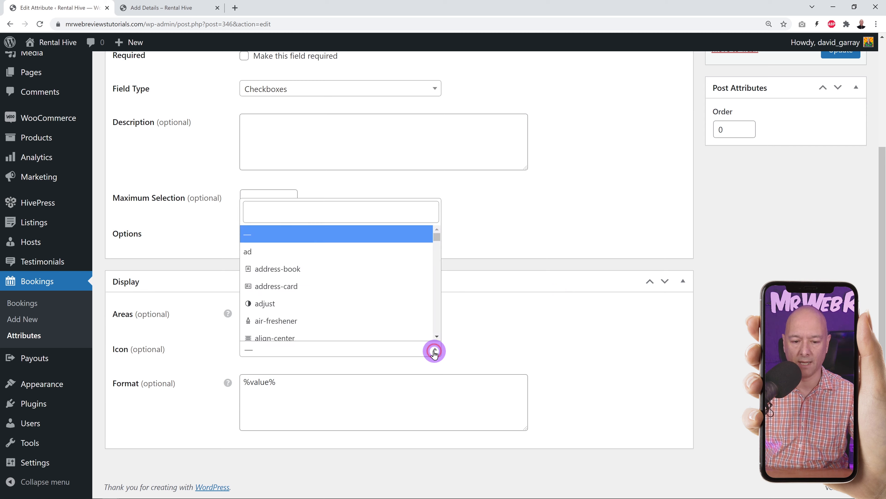
click(342, 211)
text(car)
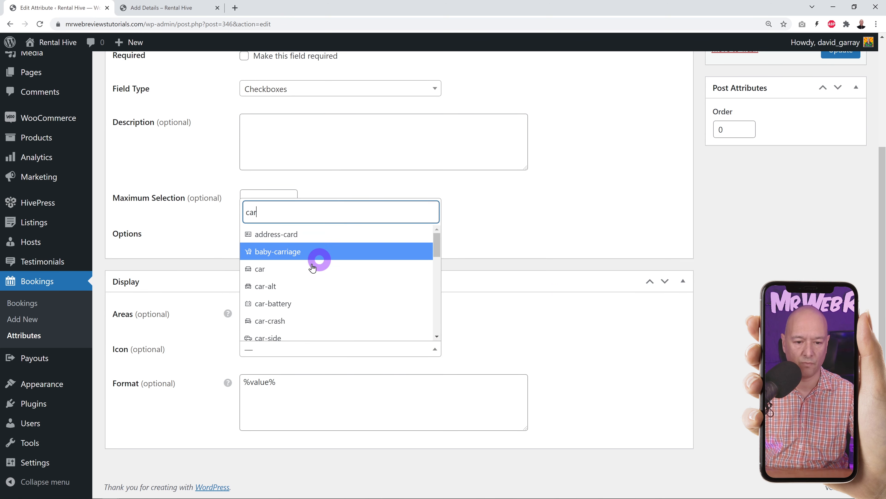
click(303, 269)
scroll(627, 375, up, 4)
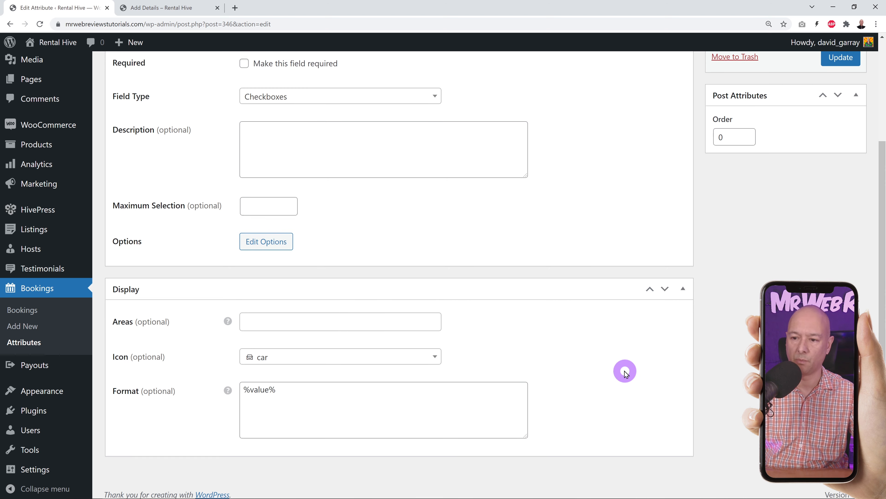
click(842, 195)
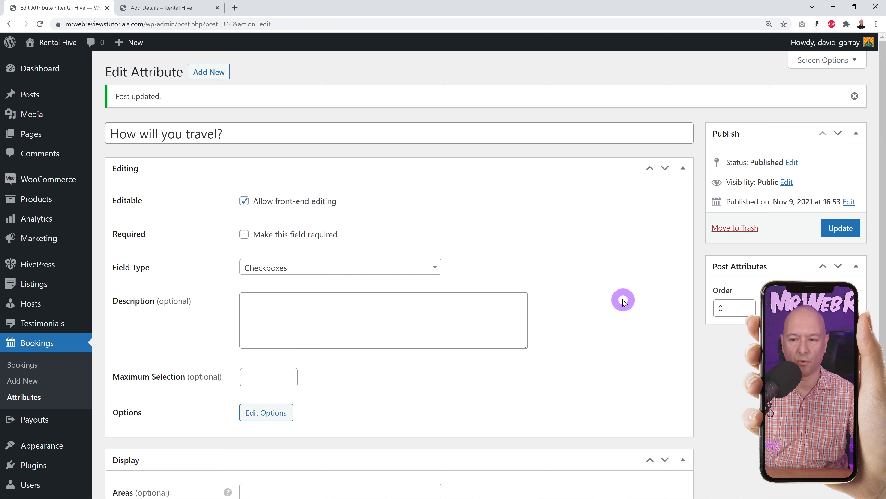
click(168, 8)
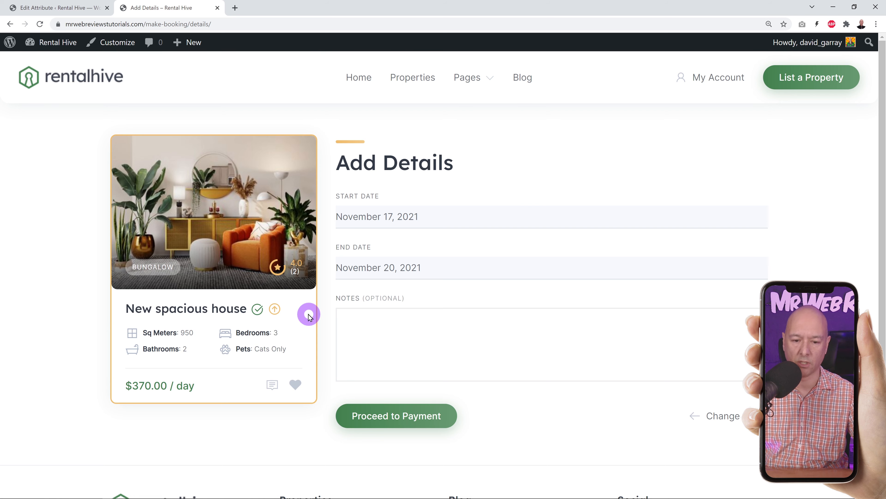
- Reload the Add Details page, tick By Plane under How will you travel?, and proceed to payment
click(39, 24)
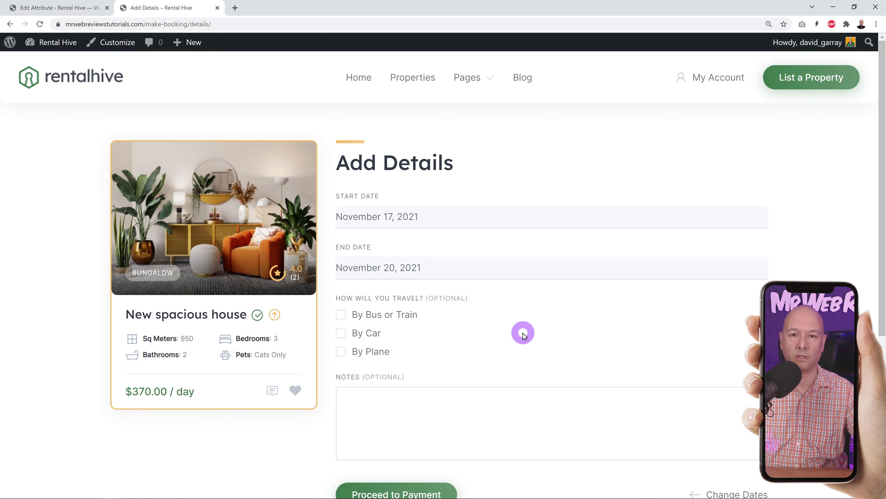
scroll(523, 332, down, 1)
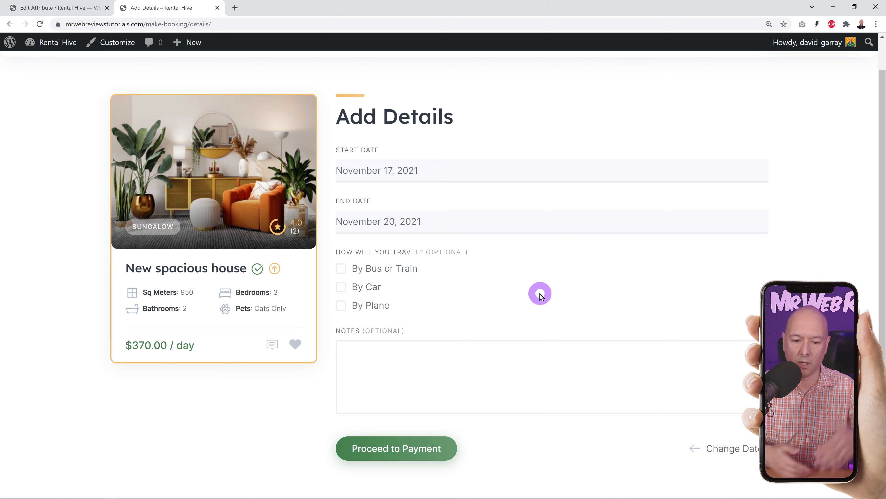
click(342, 306)
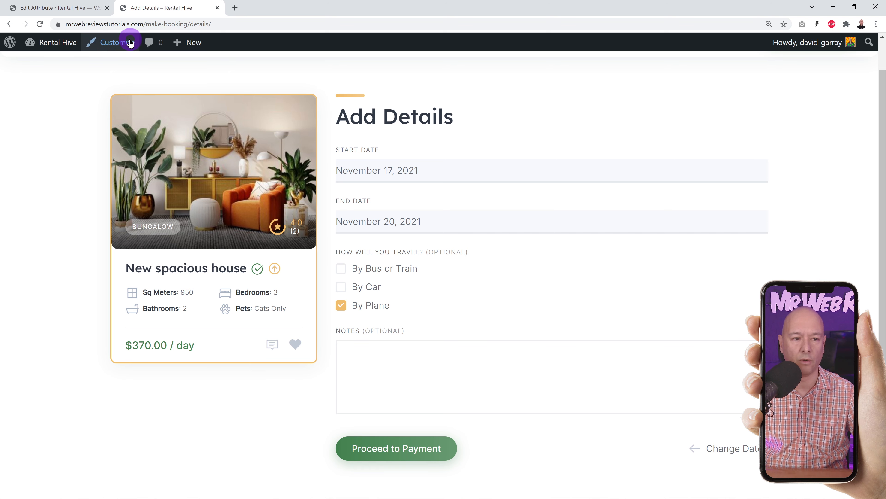
click(62, 10)
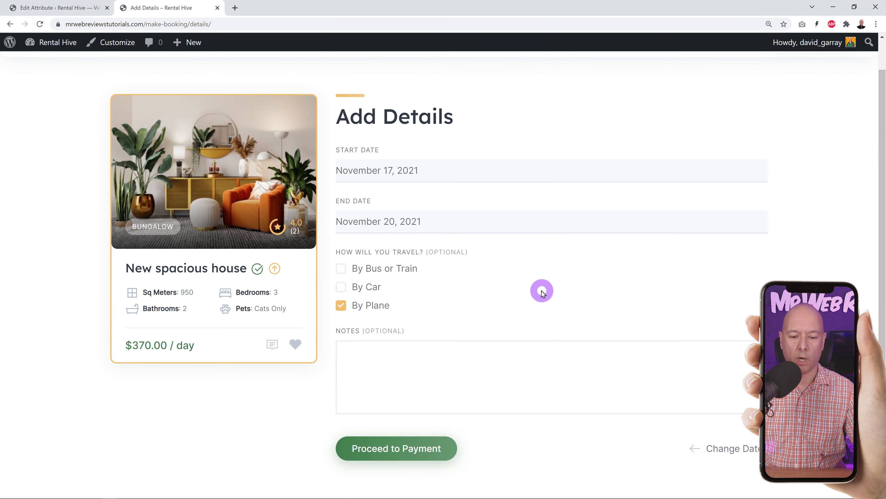
scroll(514, 301, down, 2)
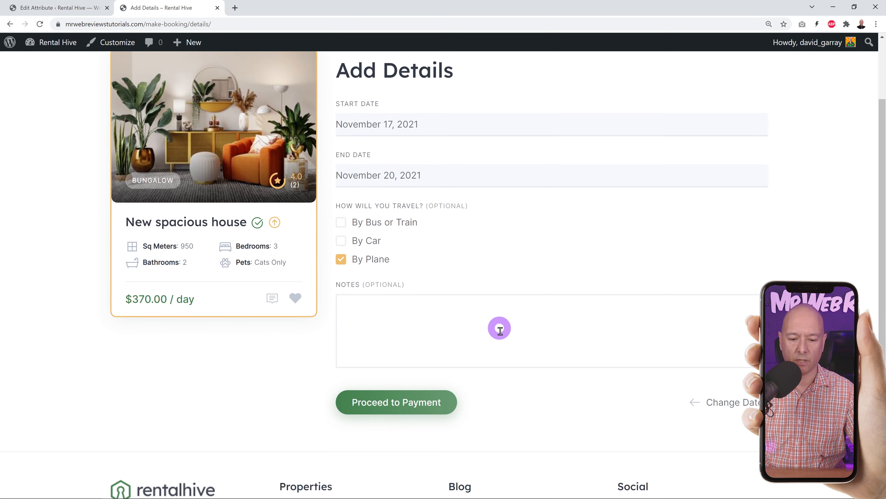
click(432, 410)
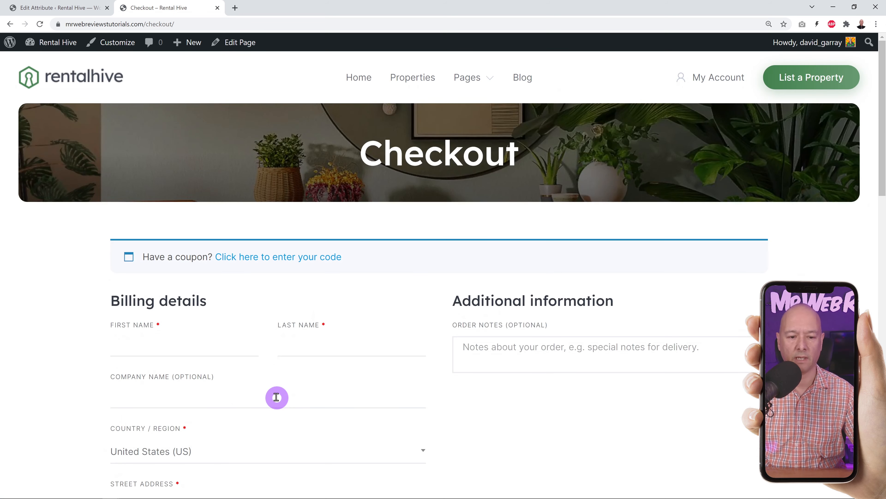
- Scroll to the checkout's Your order section with its $1,110.00 total, then return to the Edit Attribute page
scroll(484, 373, down, 3)
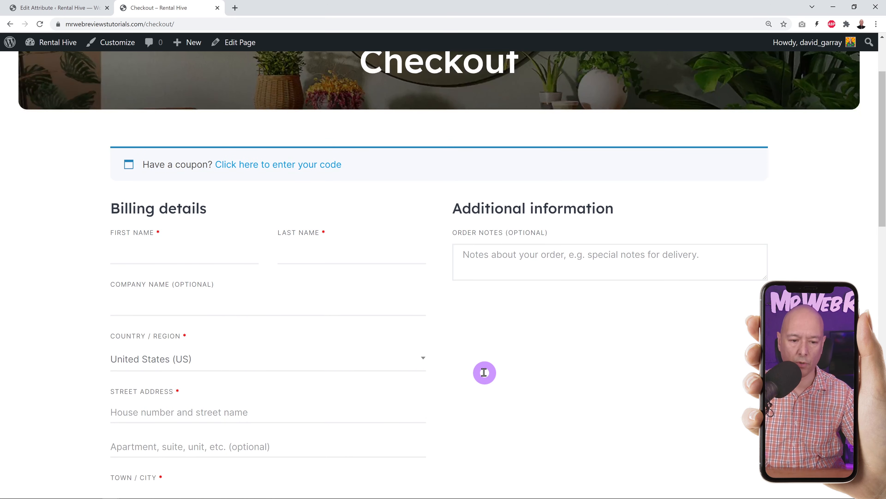
scroll(484, 372, down, 1)
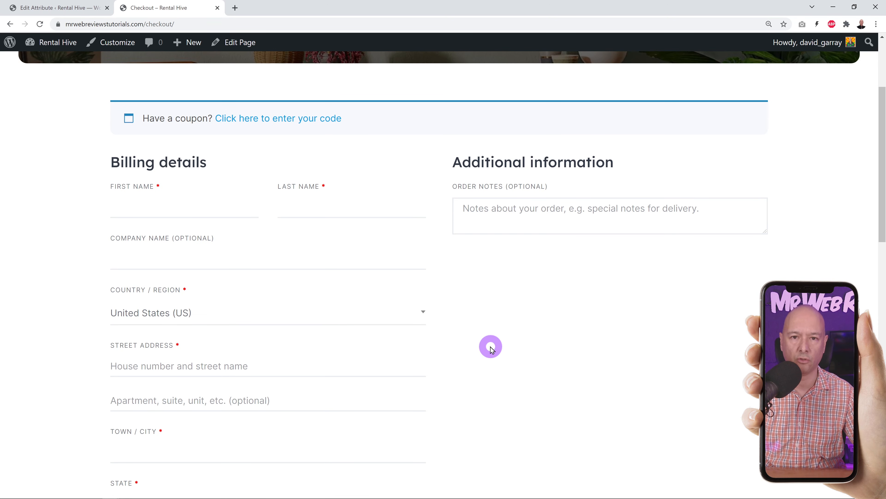
scroll(491, 345, down, 5)
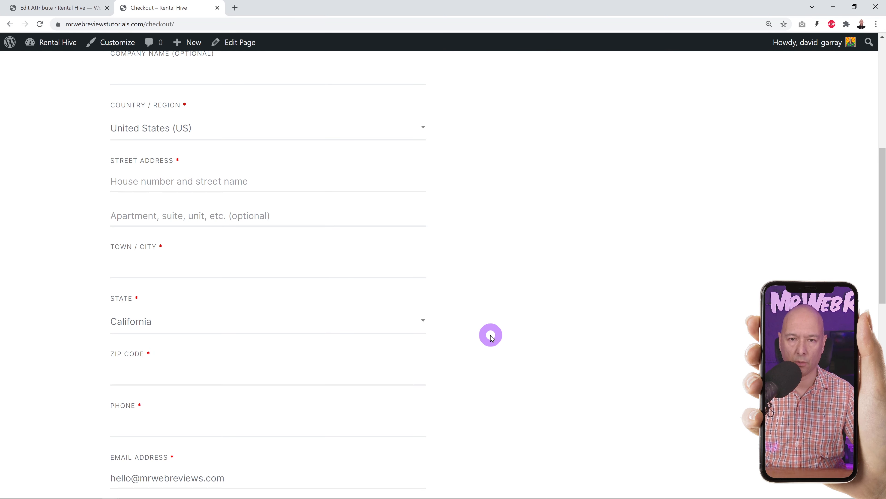
scroll(490, 338, down, 7)
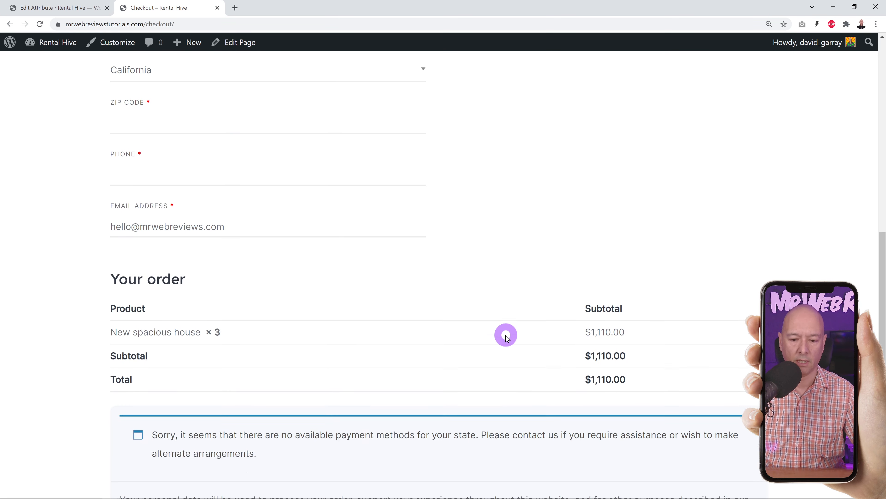
scroll(506, 336, down, 5)
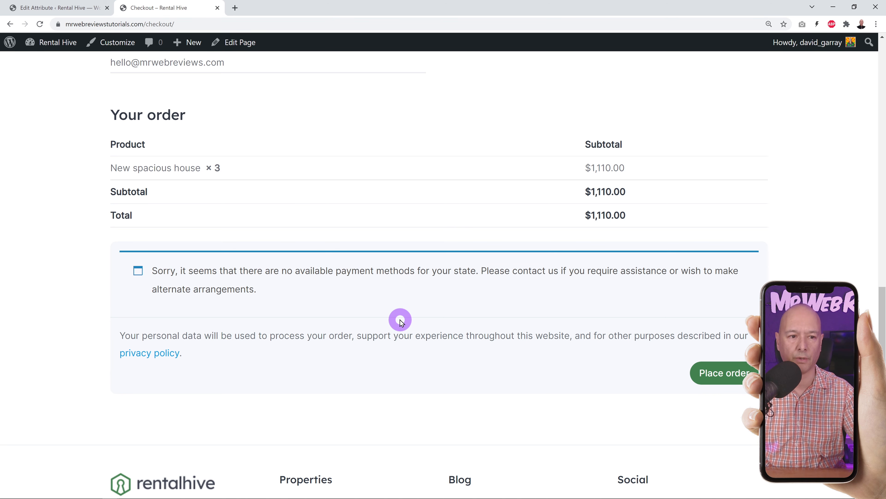
click(71, 7)
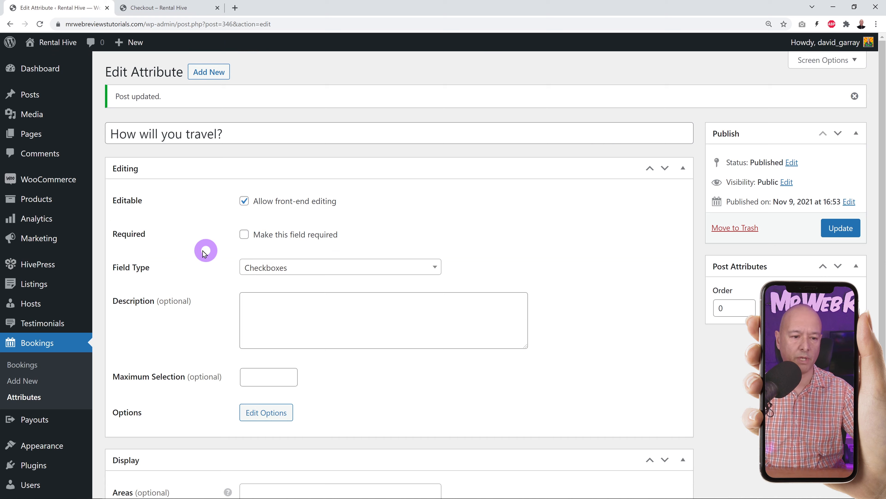
- Open WooCommerce Payments settings, toggle Cash on delivery on and back off, and scroll to Recommended ways to get paid
mouse_move(52, 179)
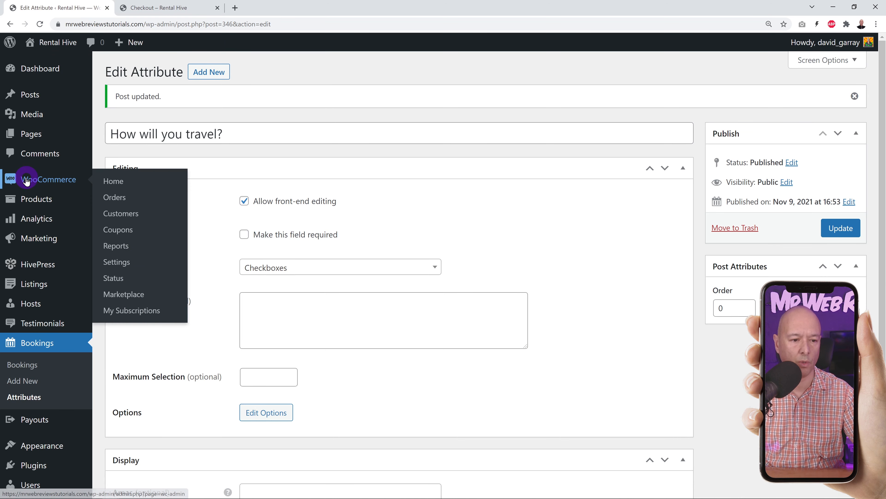
click(123, 264)
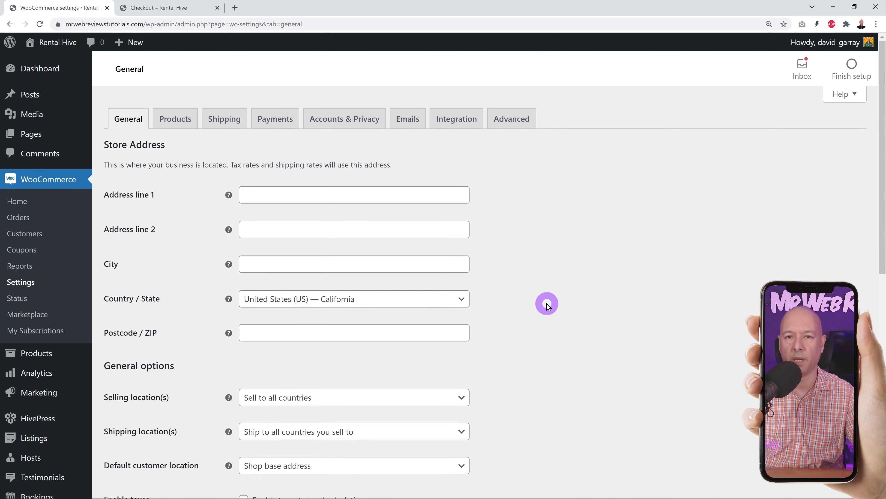
click(275, 119)
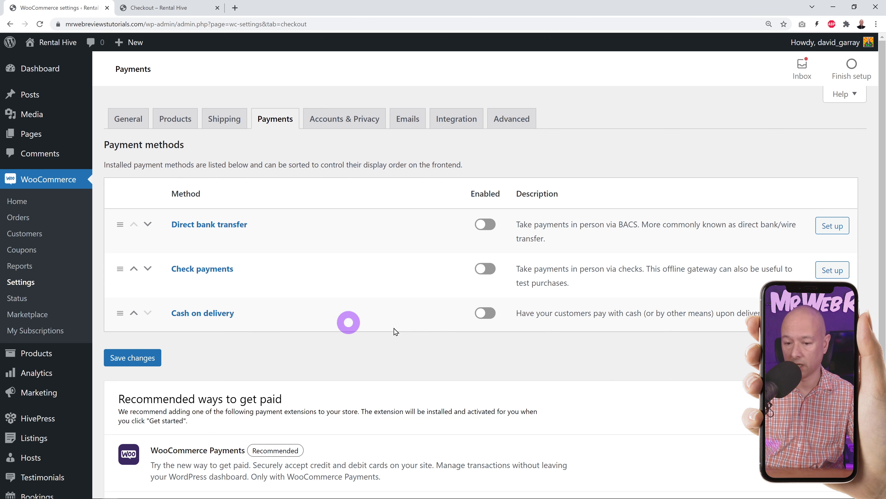
click(485, 313)
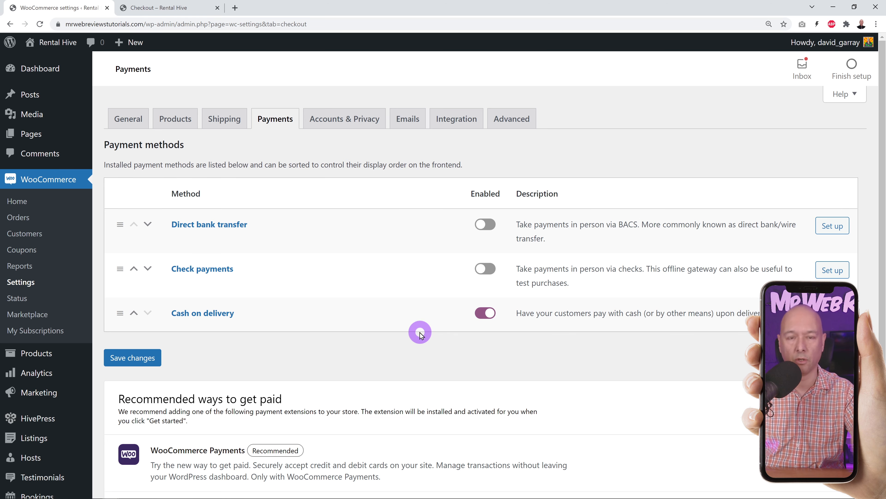
click(484, 313)
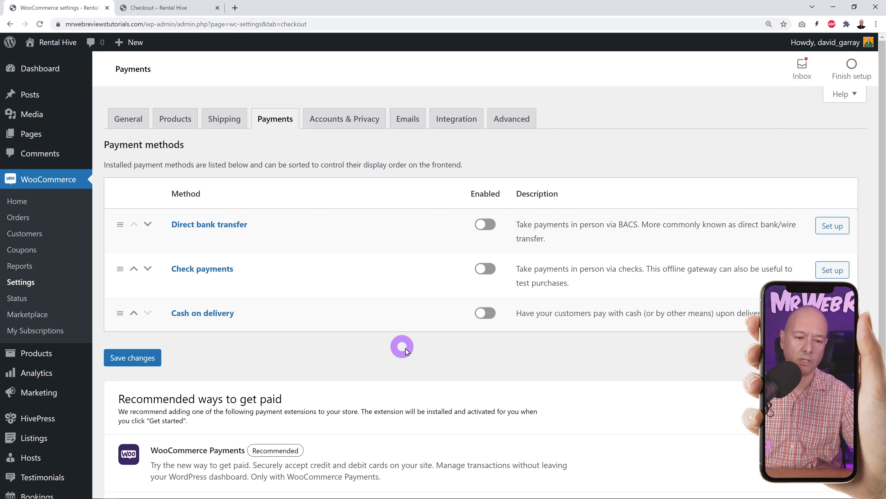
scroll(386, 353, down, 5)
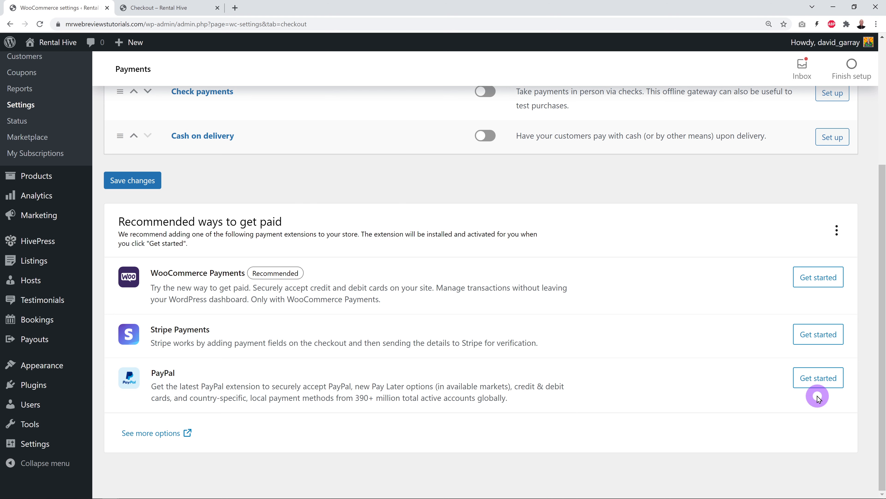
- Get started with the PayPal extension and launch Connect to PayPal
click(816, 382)
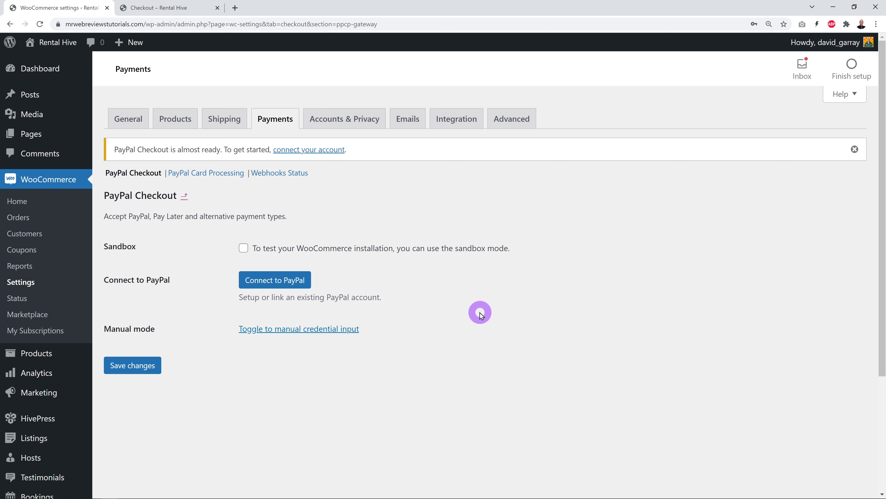
click(287, 280)
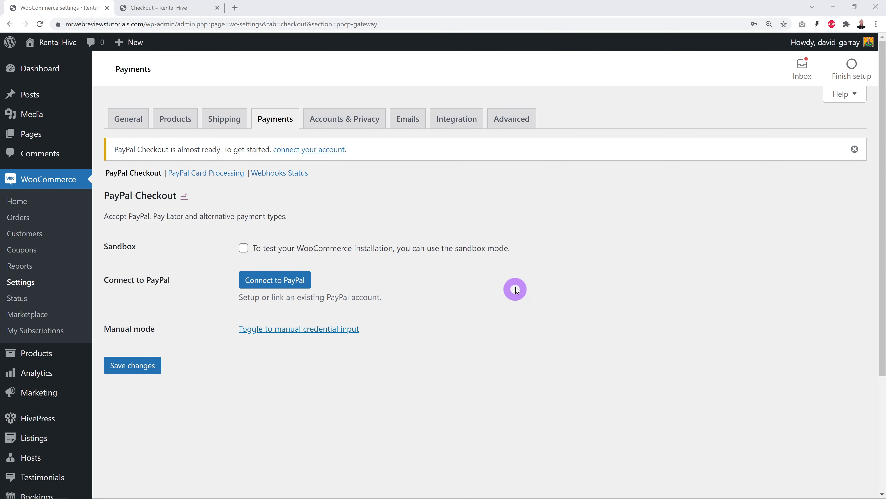
click(297, 280)
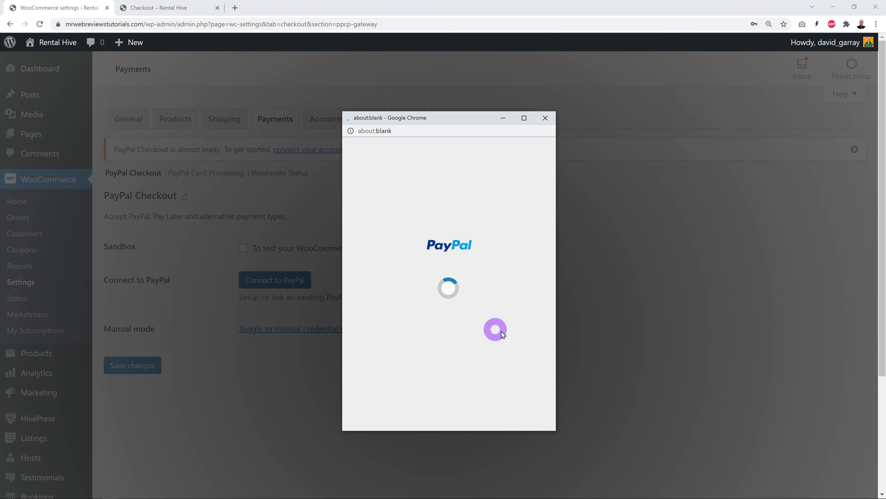
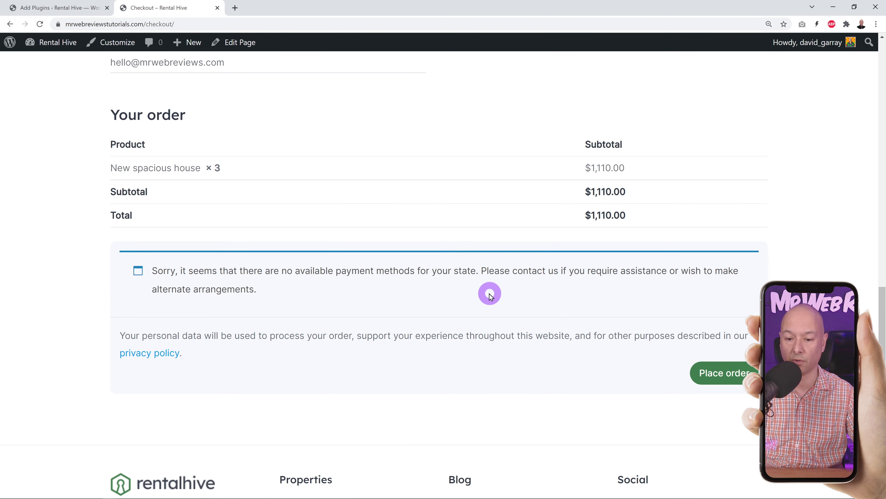
- Reload checkout and choose Credit Cards as the payment method
click(41, 25)
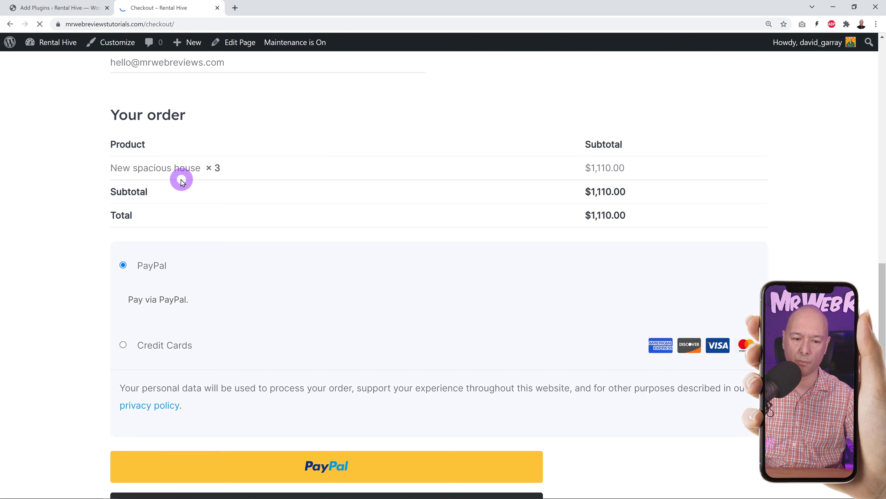
scroll(556, 316, down, 3)
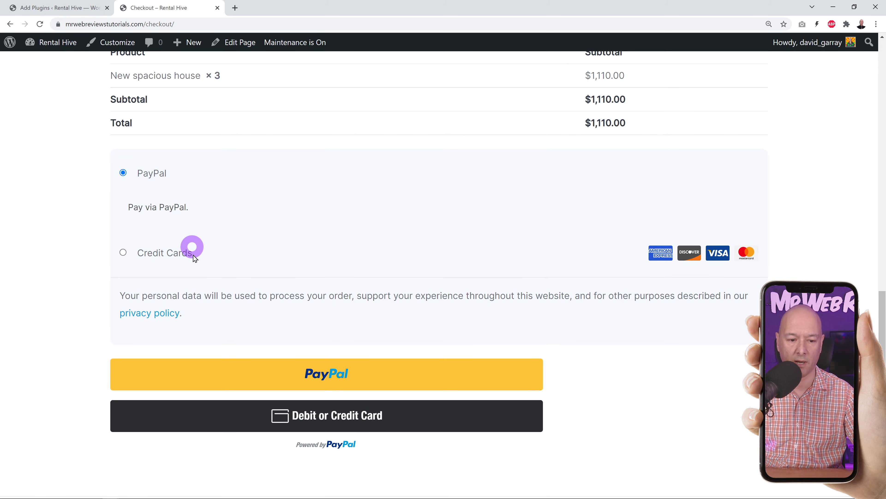
click(185, 253)
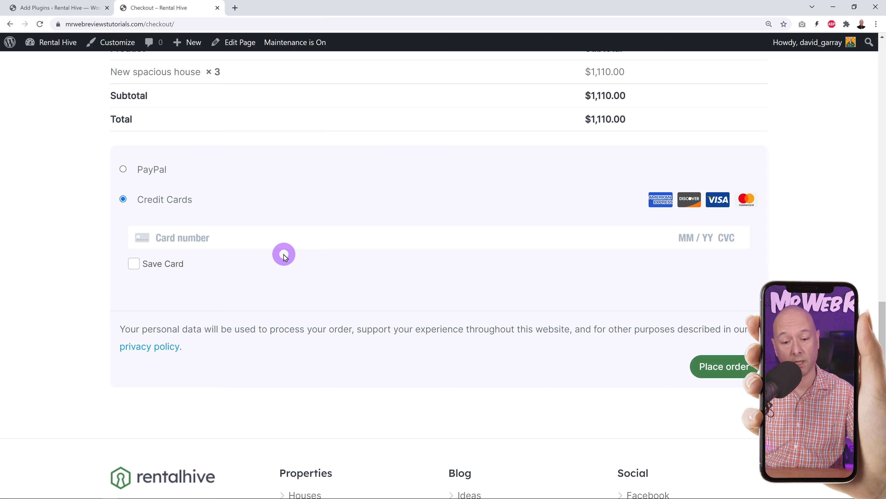
- Enter the test card number, expiry, CVC and ZIP, then place the order
scroll(287, 259, up, 5)
scroll(286, 259, up, 12)
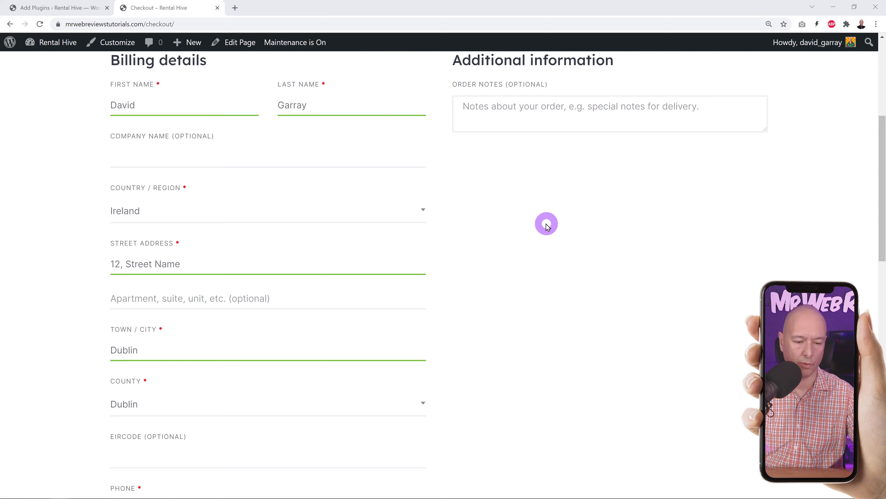
scroll(547, 227, down, 7)
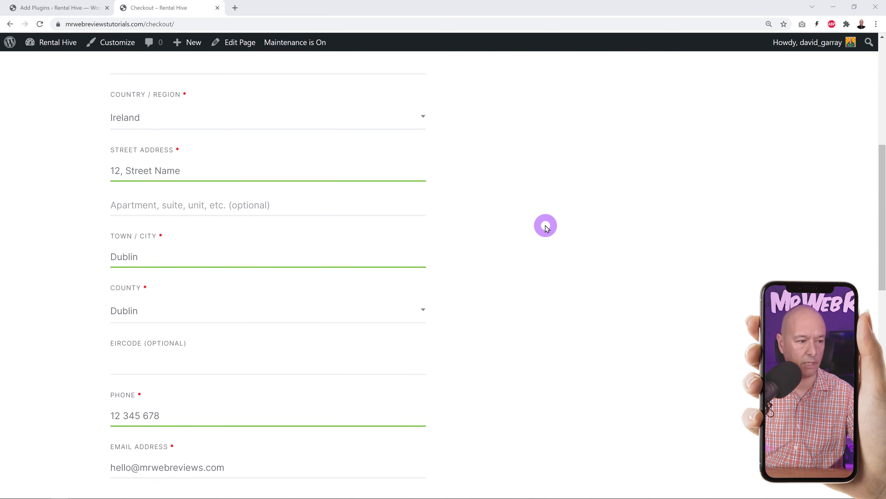
scroll(546, 233, down, 5)
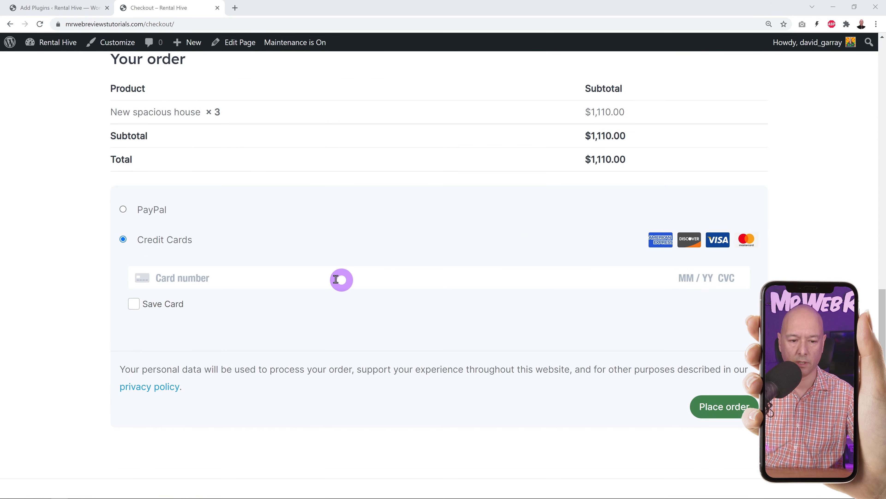
click(374, 258)
text(4242 4)
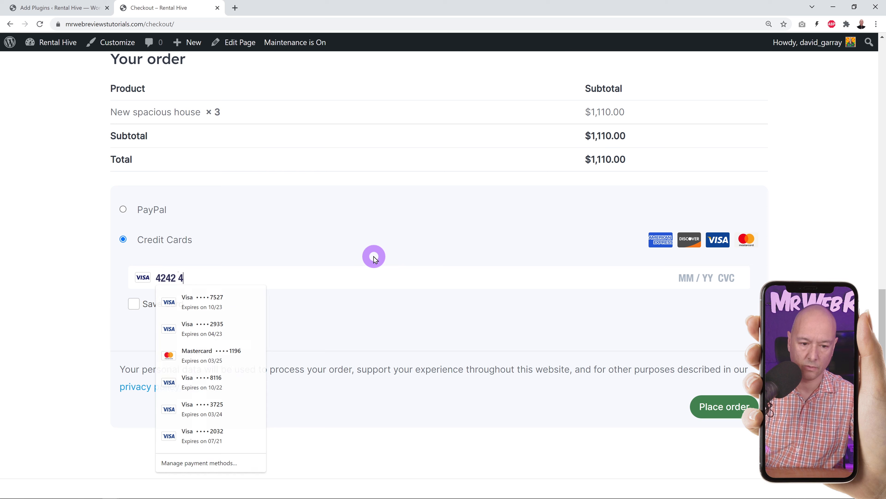
text(242 4242 4242 04 / )
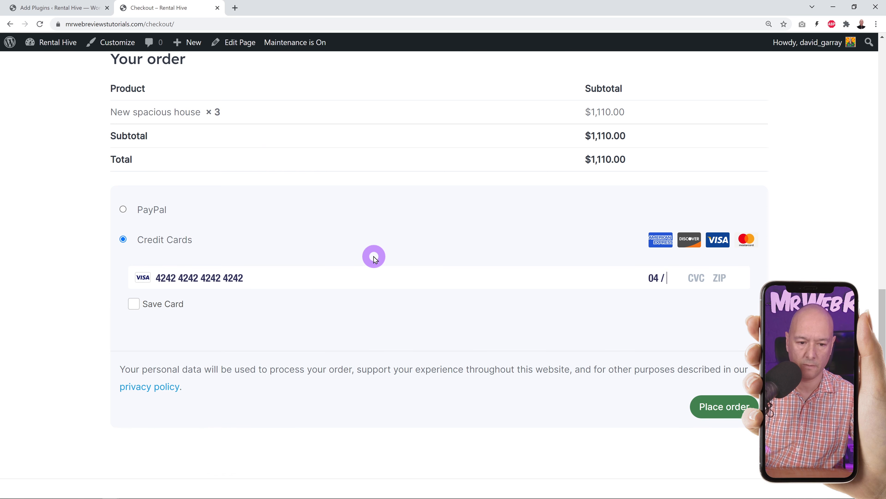
text(42 )
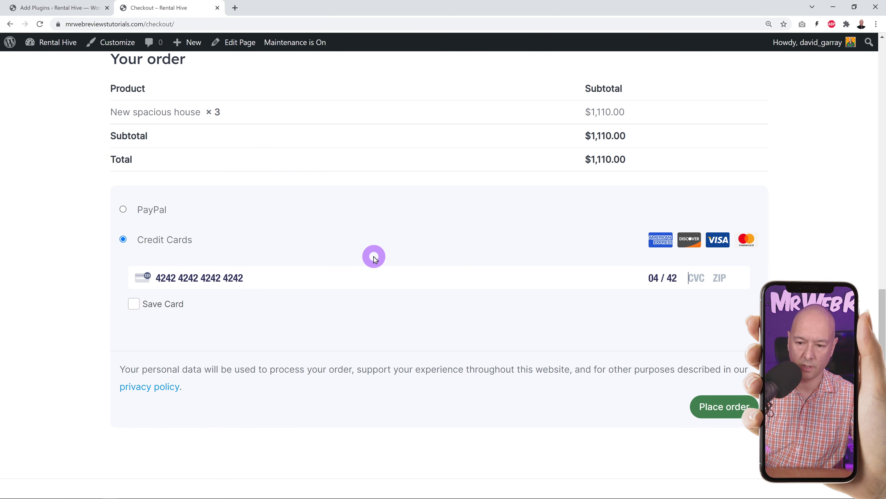
text(121)
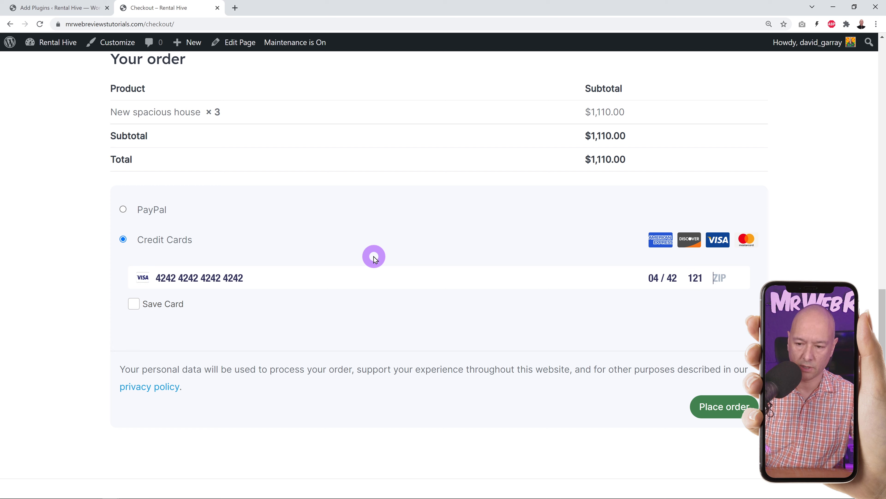
text( 35215)
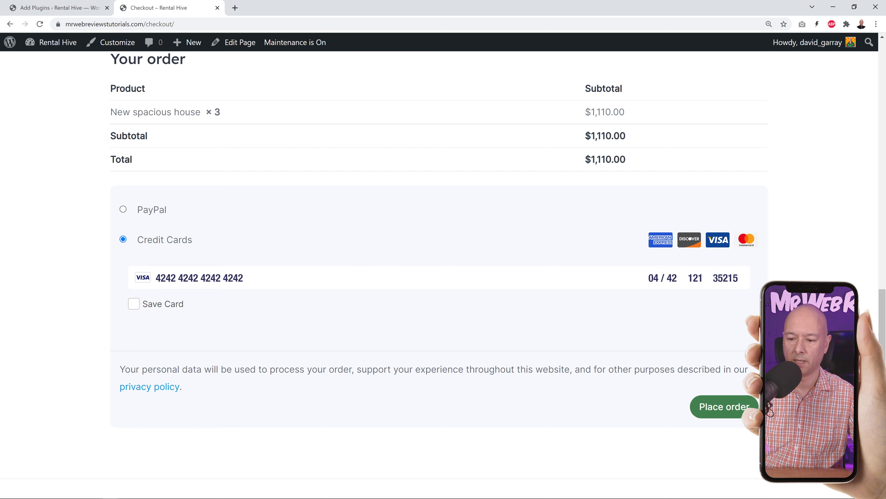
click(731, 414)
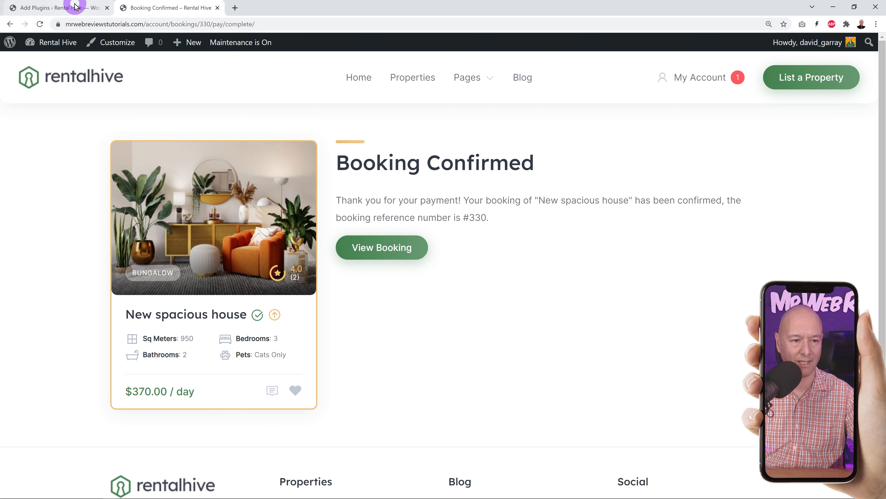
- Check the confirmed bookings in the admin Bookings list, then view the empty Payouts list
click(61, 7)
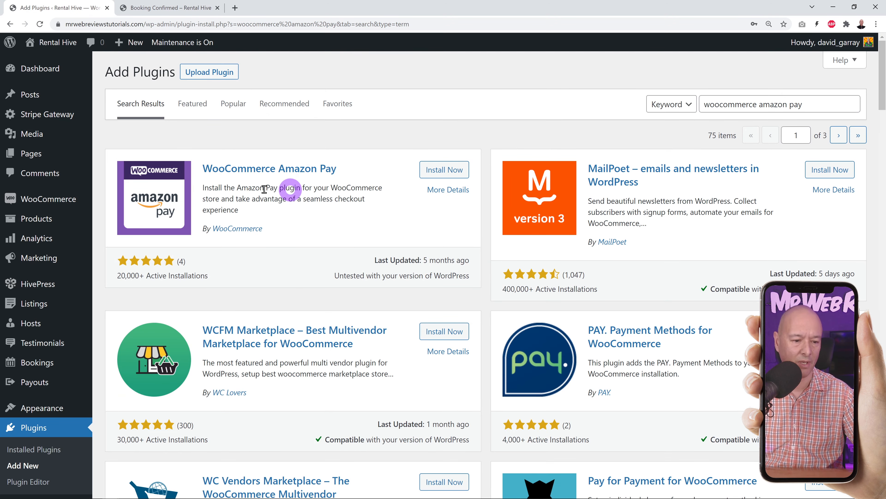
click(43, 363)
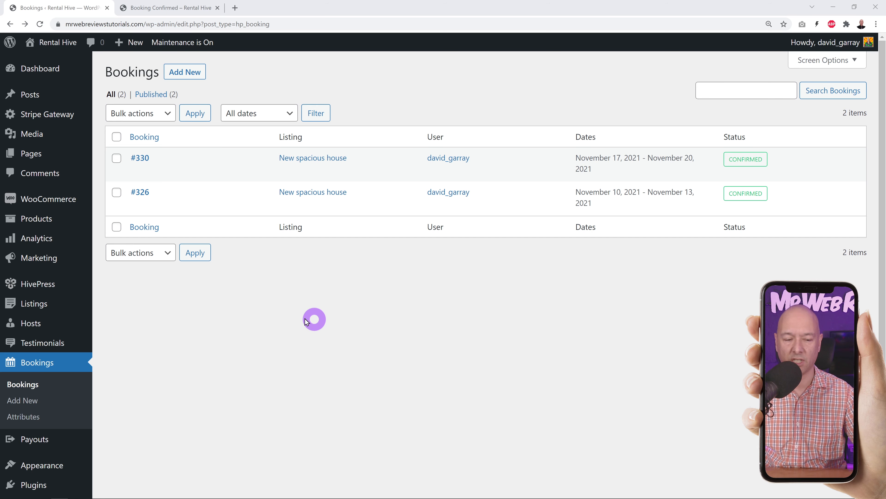
scroll(55, 259, down, 3)
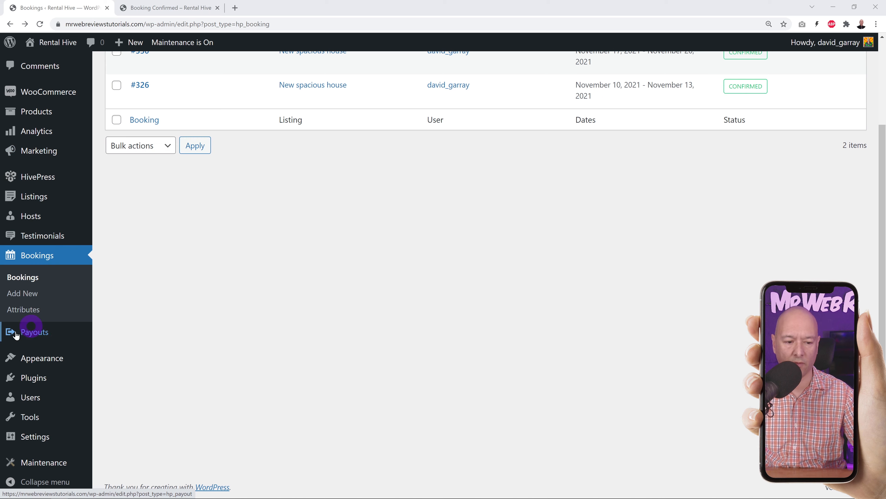
click(34, 336)
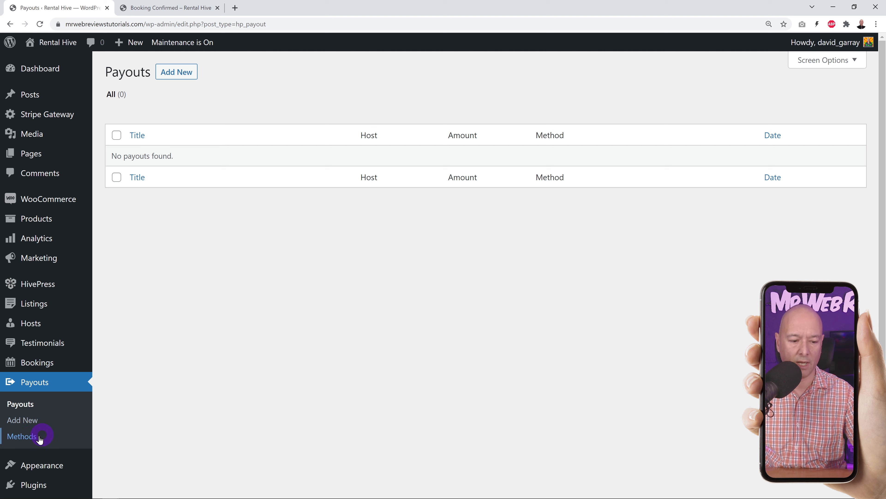
- Add Paypal and Stripe as payout methods
click(12, 436)
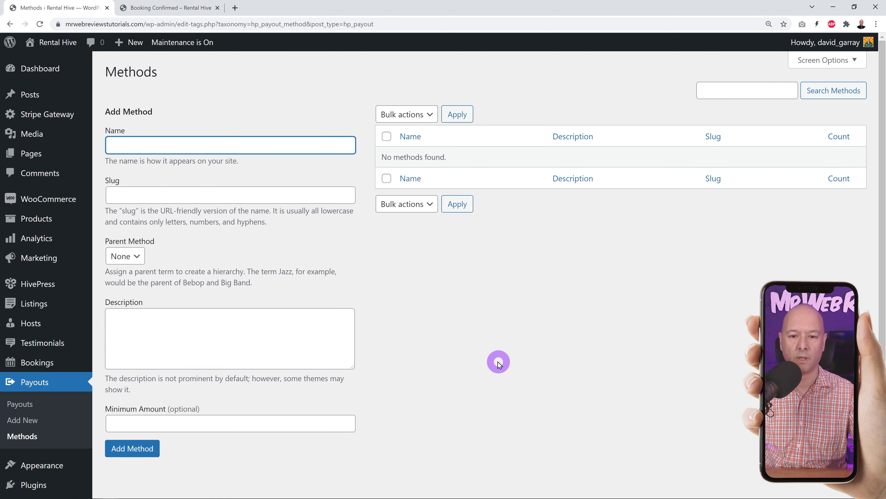
text(Paypal)
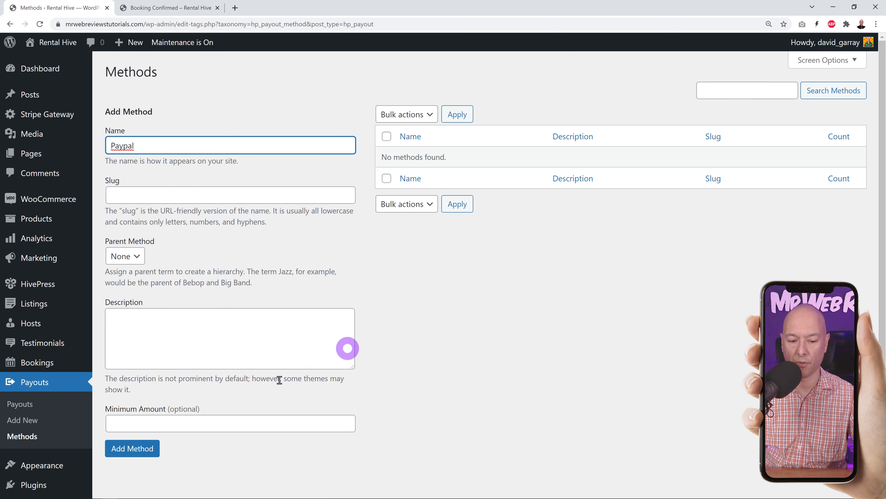
click(137, 448)
text(S)
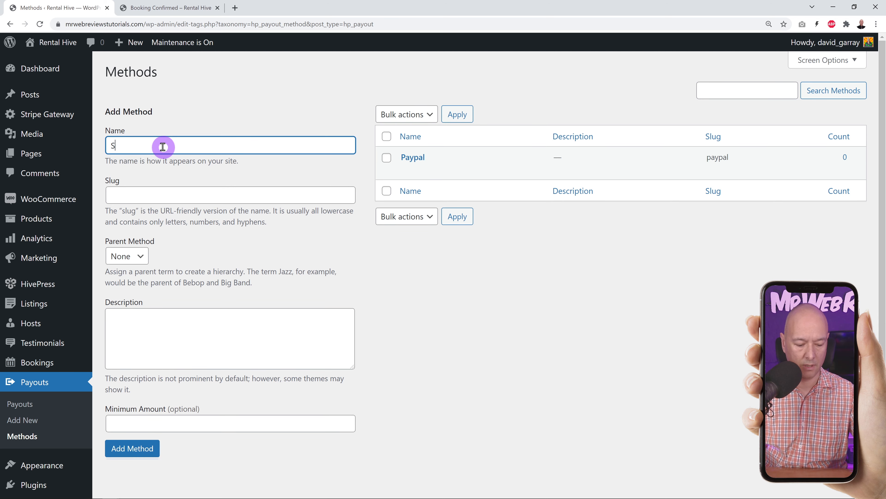
text(tripe)
click(136, 448)
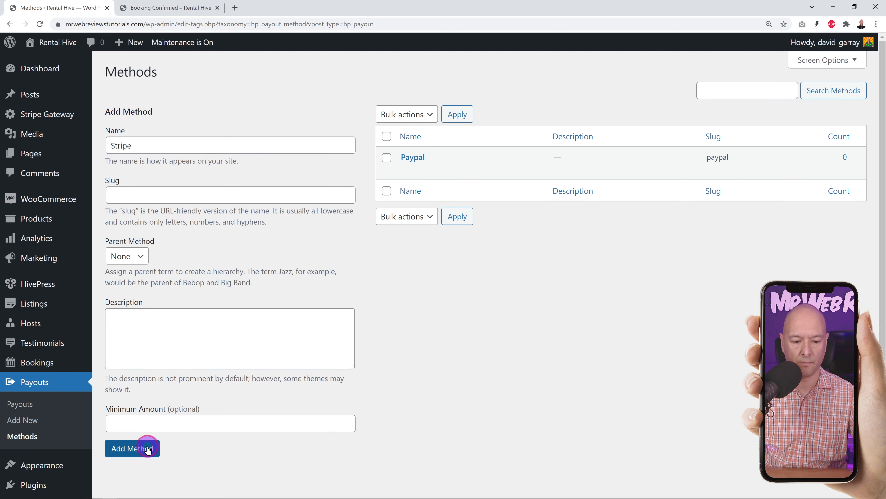
- Add a Bank Transfer payout method with a 250 minimum amount, then return to Payouts
click(248, 148)
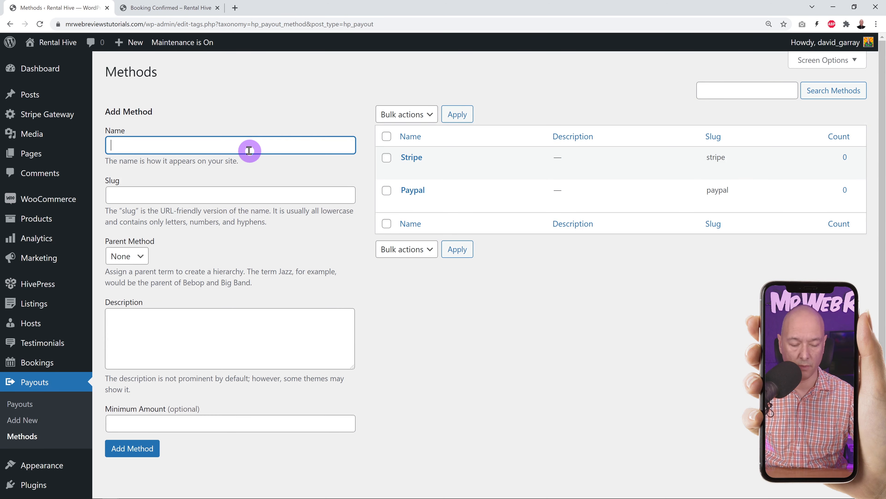
text(Bank Transfer)
click(395, 337)
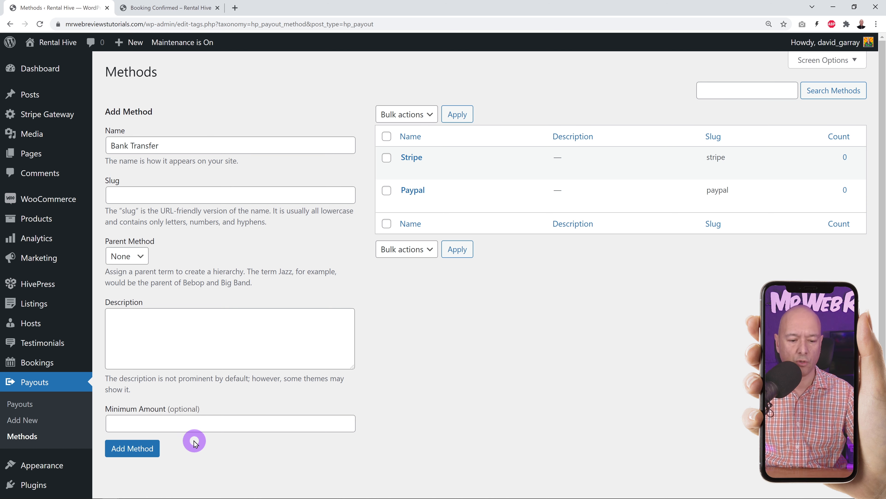
click(223, 423)
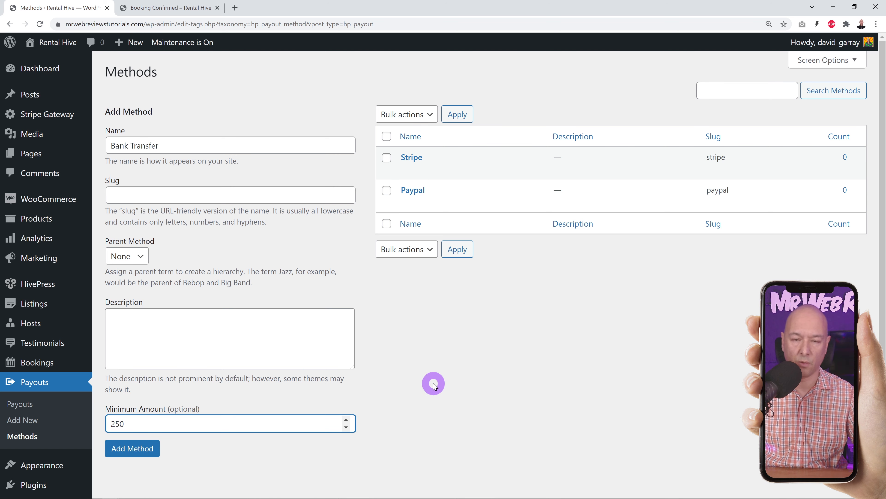
click(434, 383)
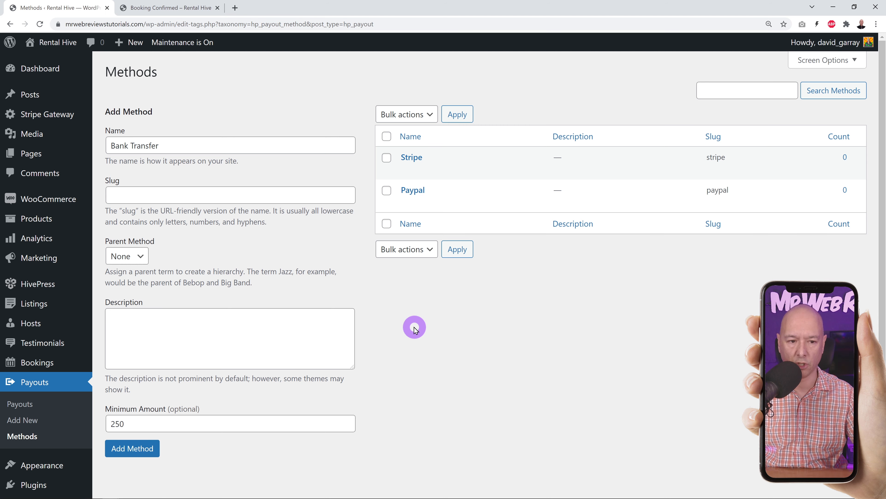
click(154, 448)
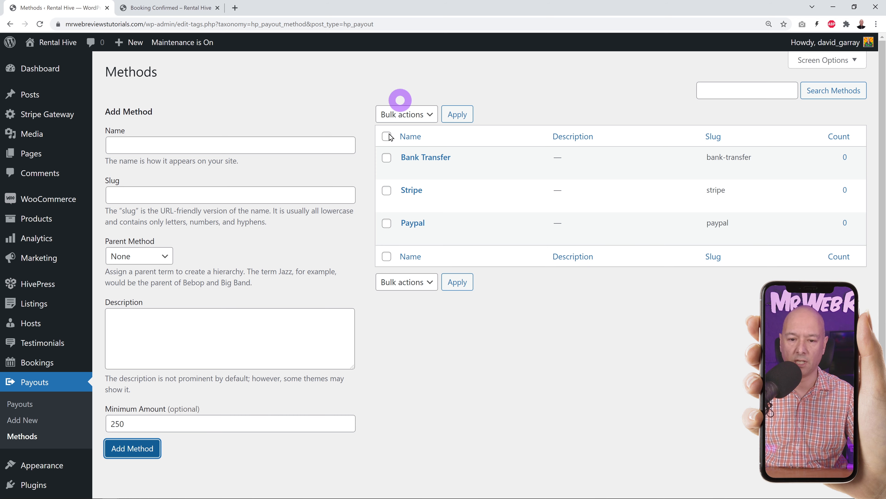
click(30, 404)
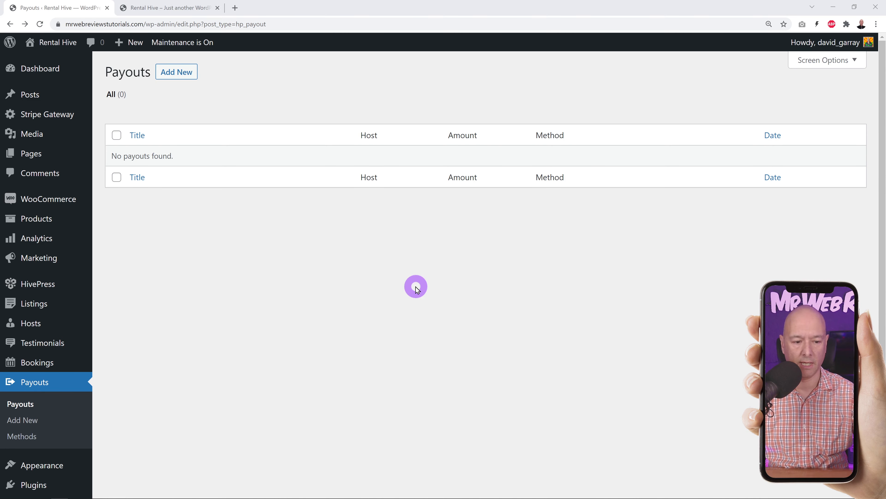
- Show the Bookings section of the HivePress settings
mouse_move(40, 286)
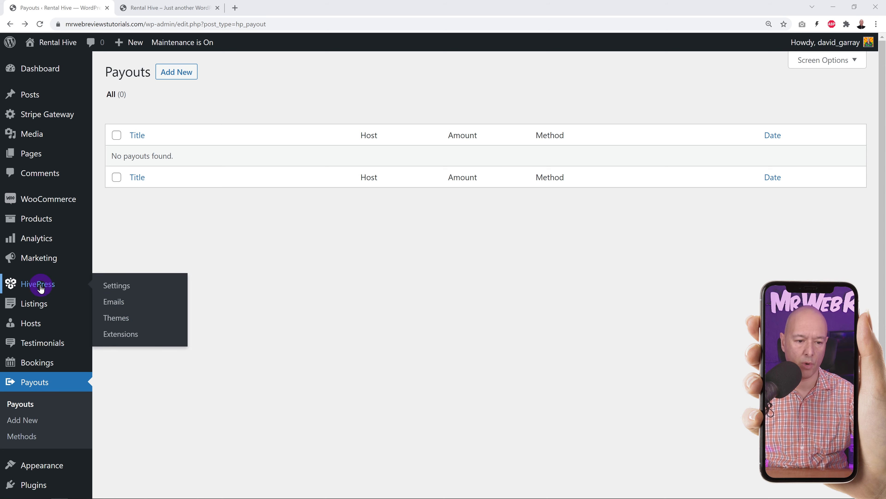
click(121, 286)
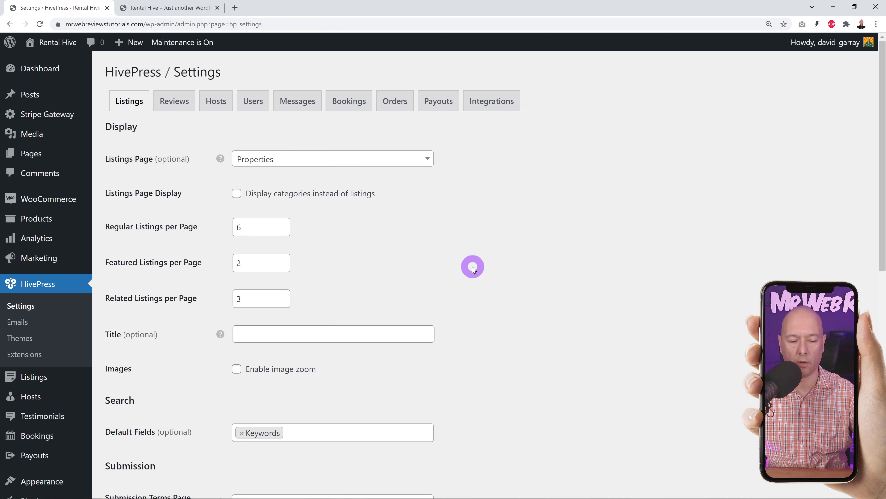
click(350, 104)
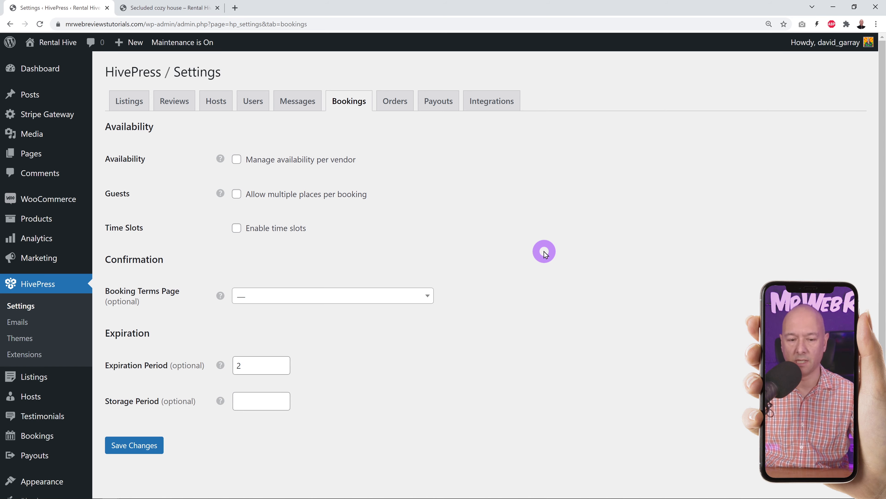
- Pick November 10 to November 13 in the Secluded cozy house listing's Dates field
click(178, 8)
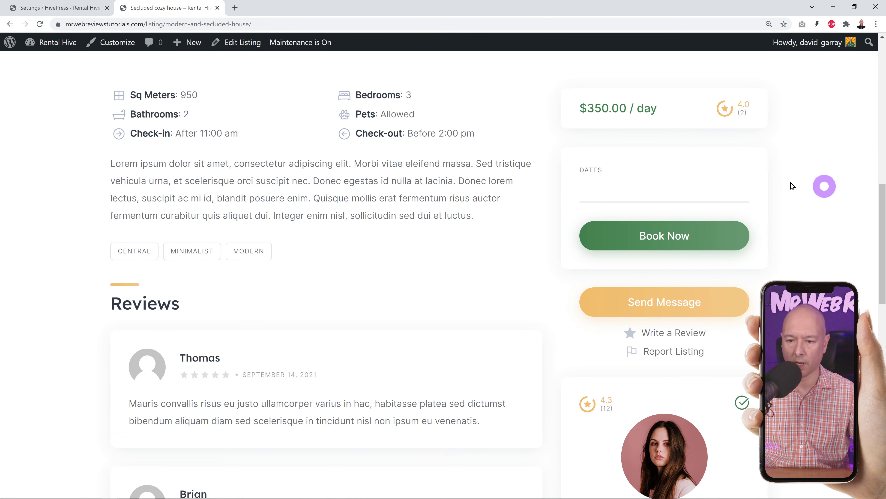
click(611, 195)
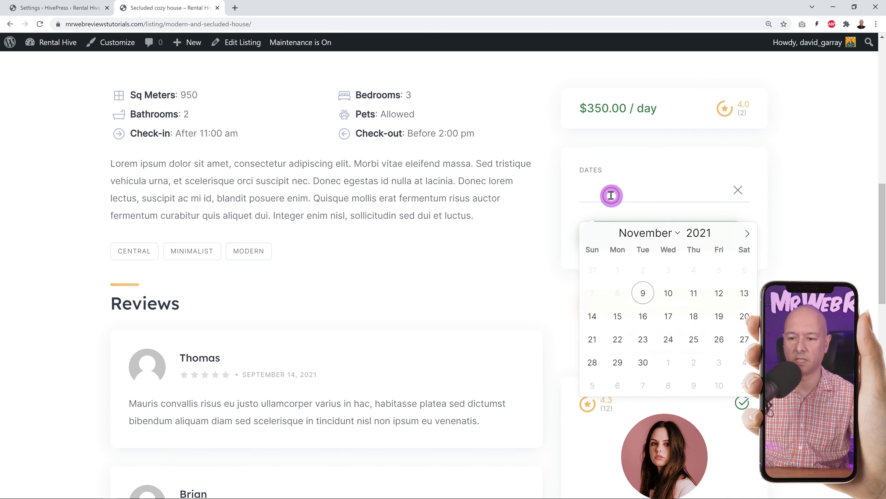
click(667, 296)
click(745, 293)
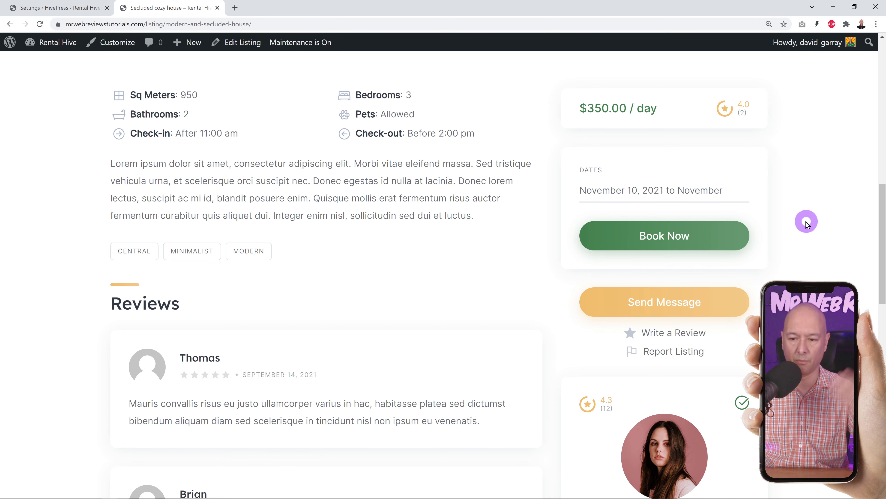
click(70, 8)
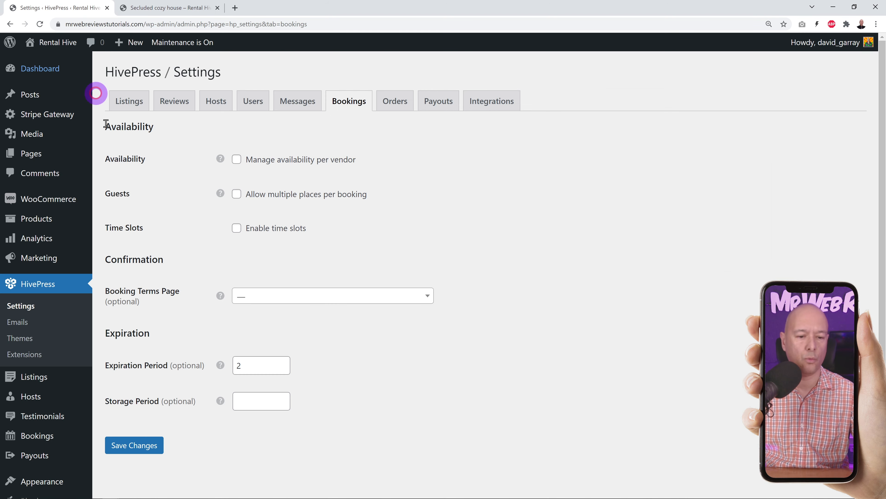
- Enable time slots in HivePress Bookings settings, save, and reload the Secluded cozy house listing
click(237, 228)
click(141, 446)
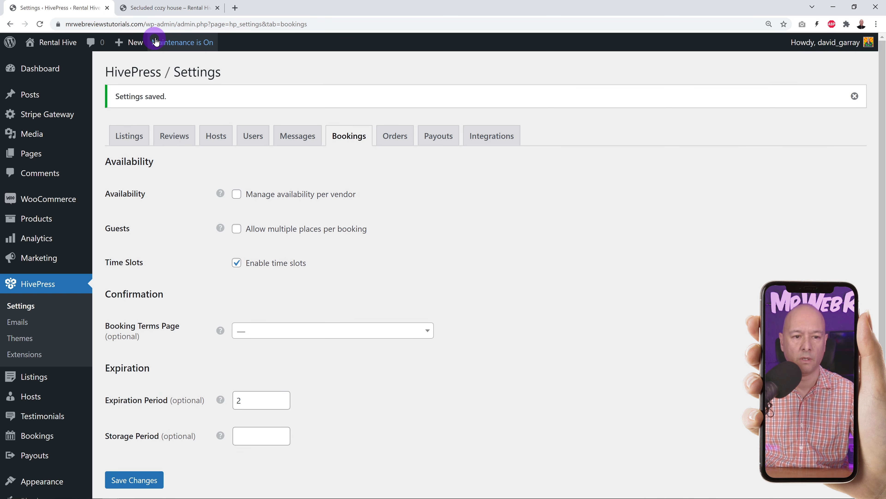
click(165, 7)
click(35, 25)
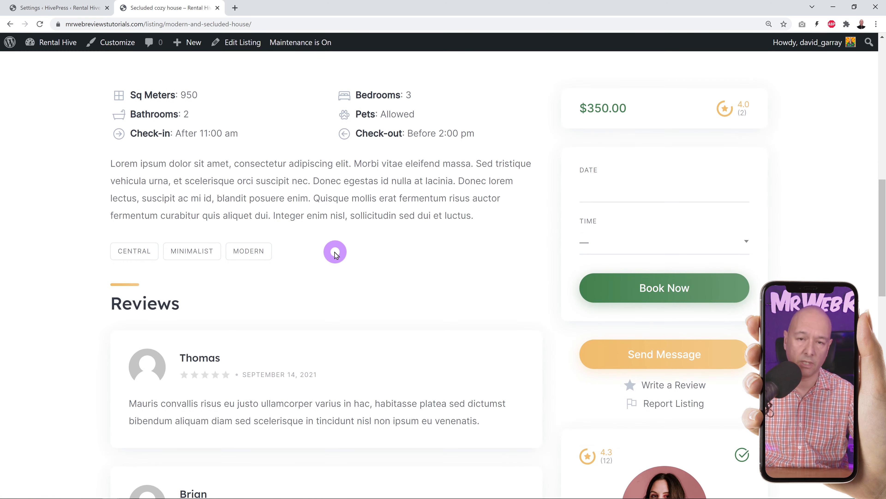
- Try the listing's new Time dropdown, which has no times available yet
scroll(334, 250, down, 1)
scroll(334, 250, up, 1)
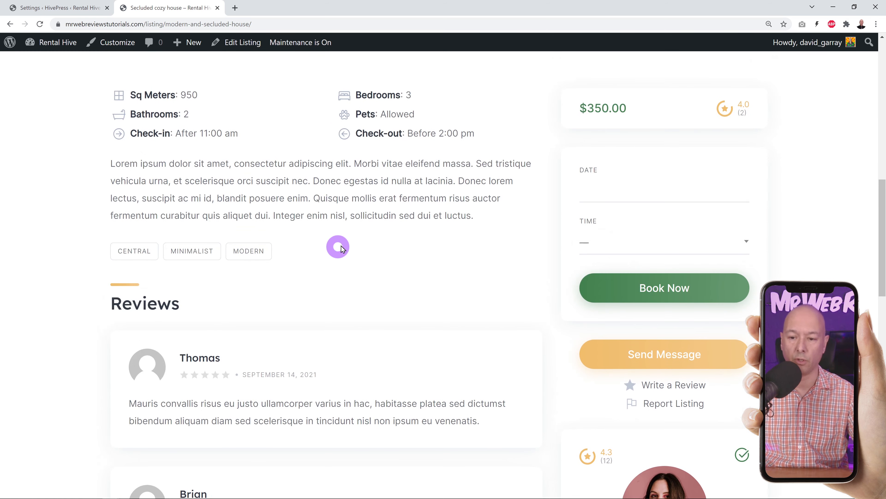
click(744, 241)
click(799, 242)
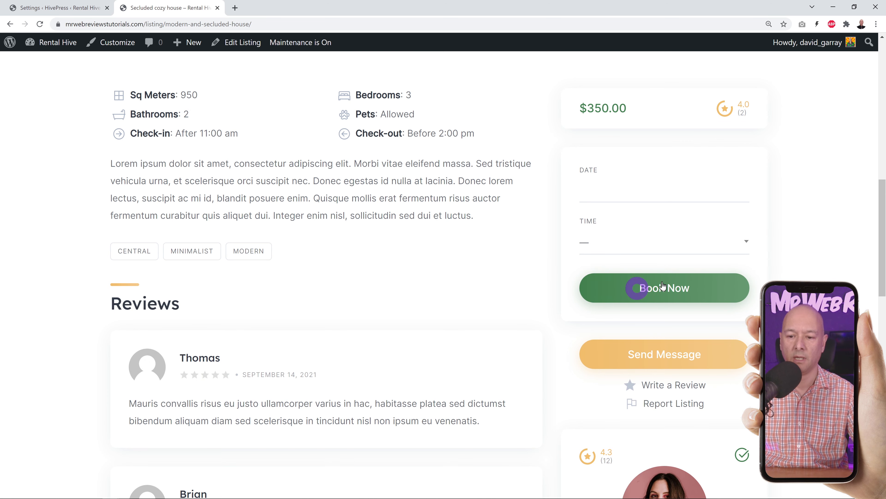
click(623, 243)
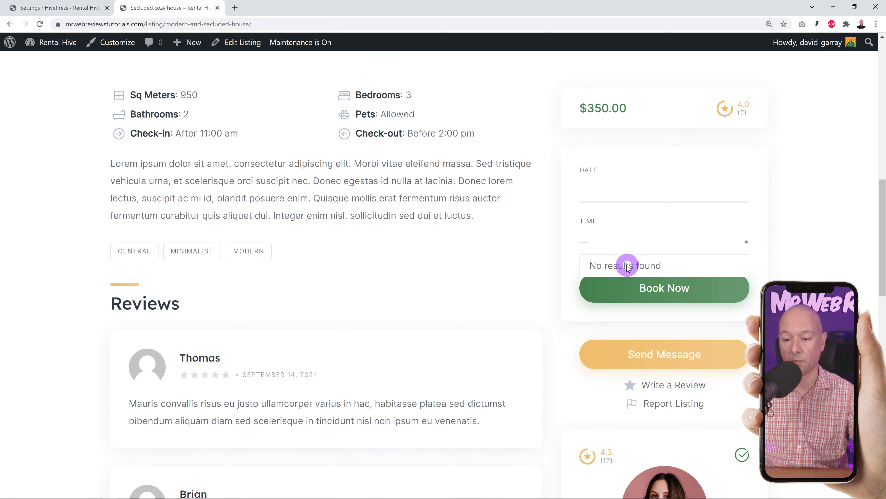
click(559, 263)
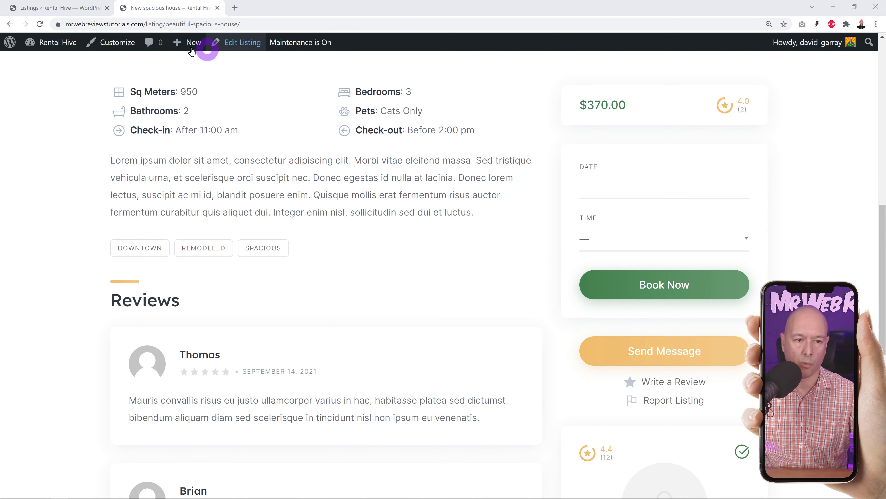
- Open New spacious house for editing and allow bookings Monday through Sunday
click(57, 7)
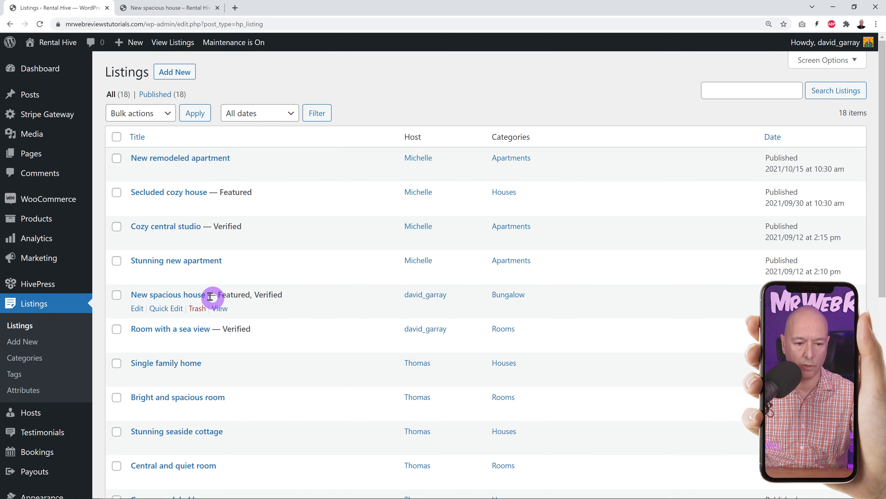
click(199, 295)
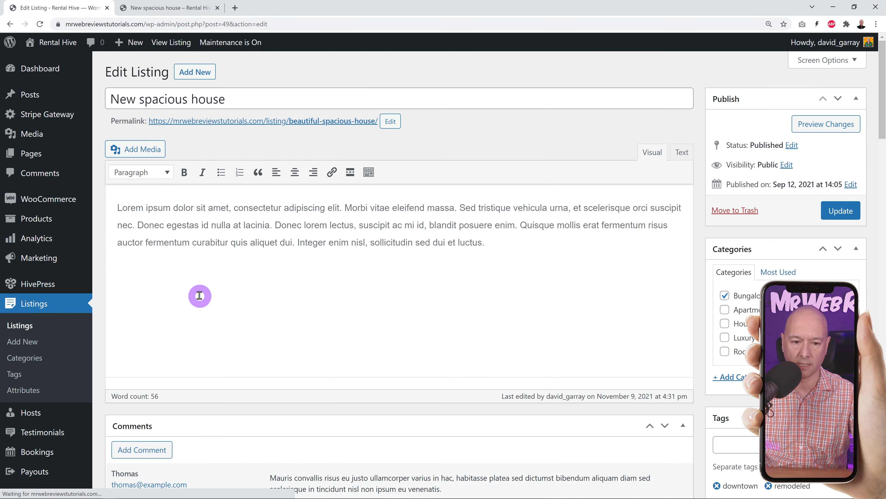
scroll(496, 231, down, 2)
scroll(496, 230, down, 20)
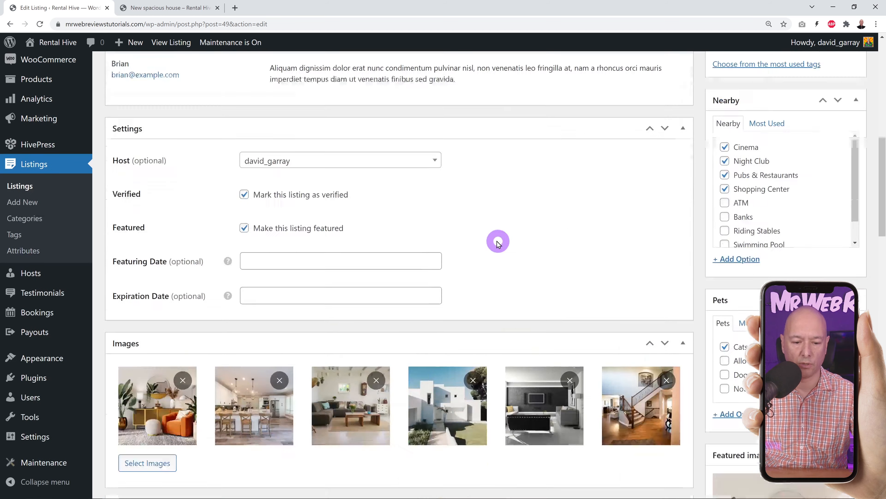
scroll(505, 250, down, 15)
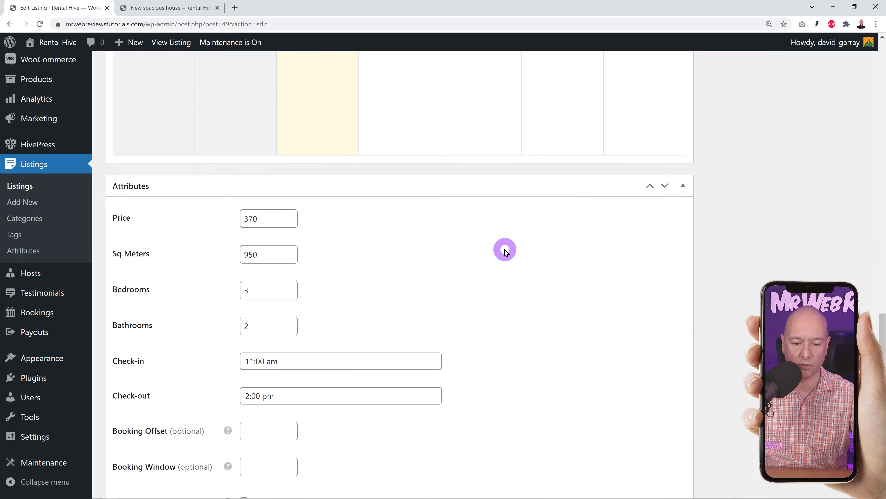
scroll(518, 250, down, 1)
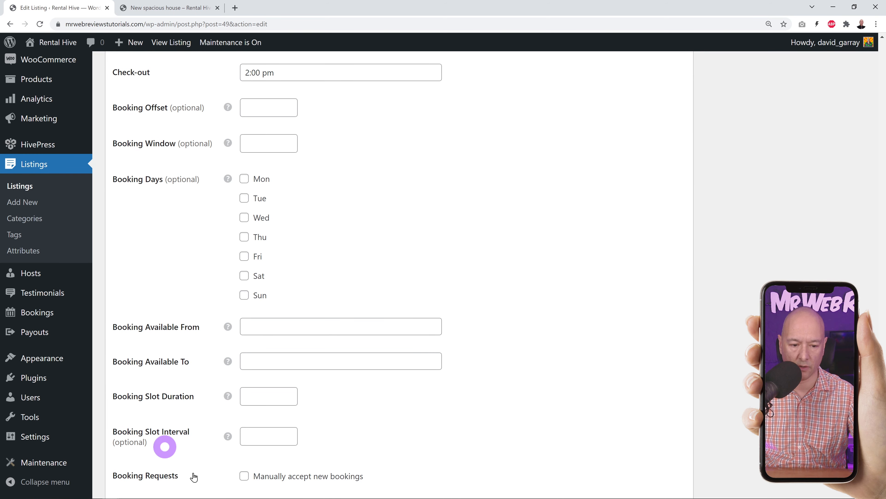
scroll(530, 332, down, 1)
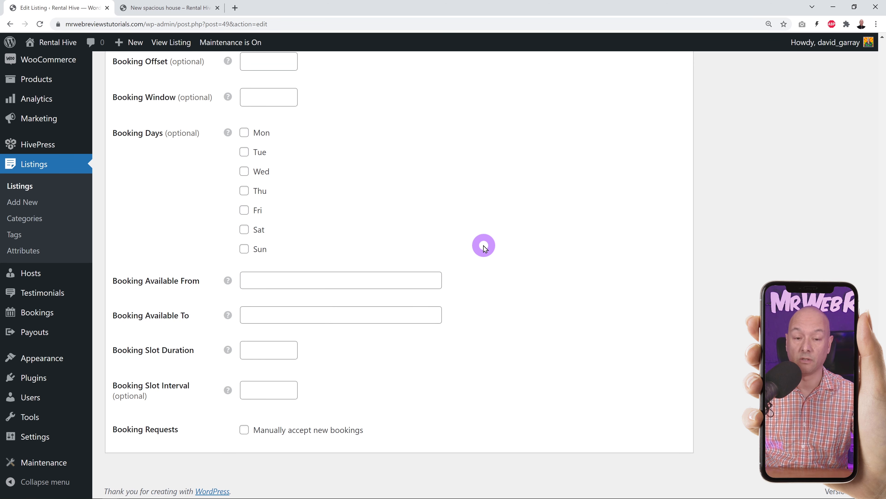
click(244, 132)
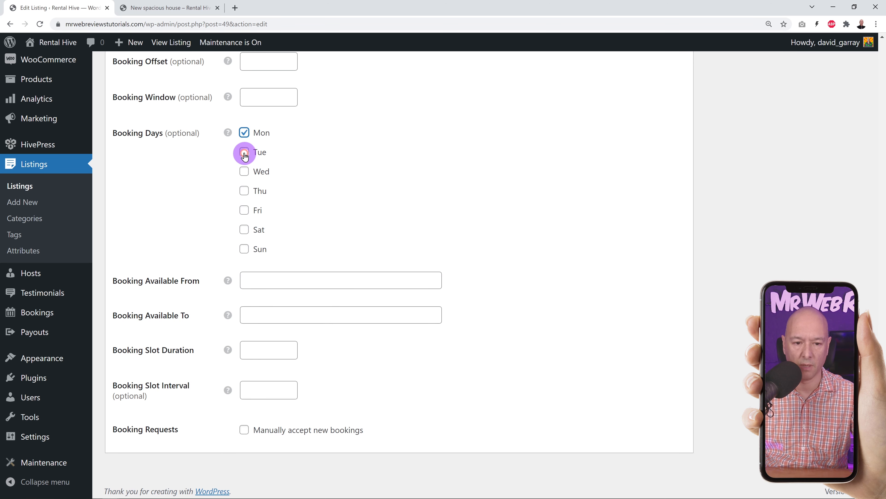
click(244, 152)
click(244, 172)
click(244, 190)
click(244, 210)
click(244, 229)
click(245, 248)
- Set booking availability from 8:00 am to 10:00 pm
click(332, 279)
click(307, 297)
click(307, 297)
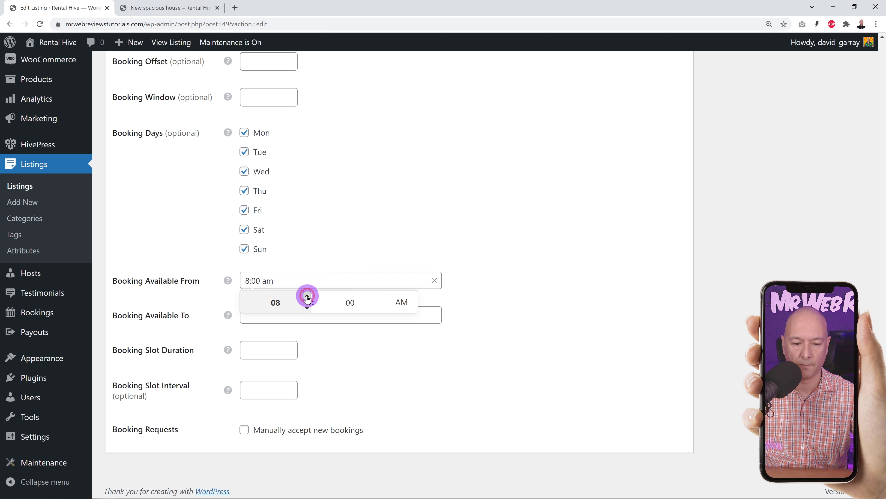
click(303, 316)
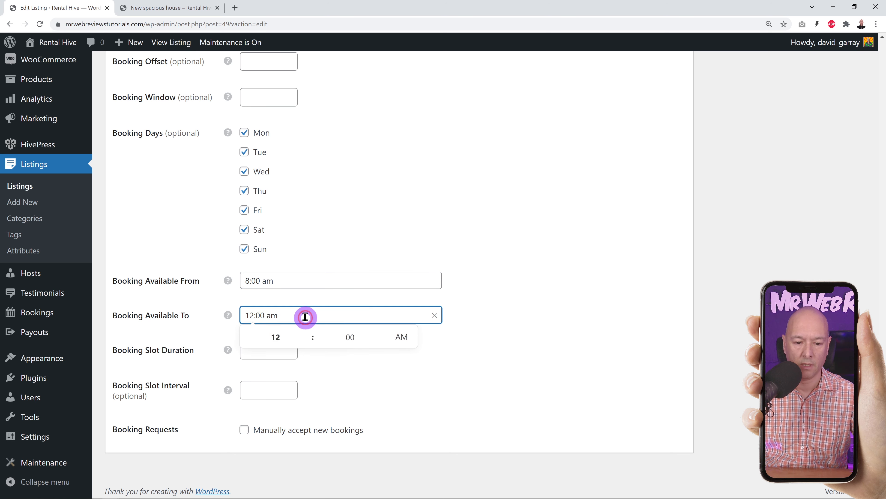
click(309, 341)
click(305, 341)
click(501, 351)
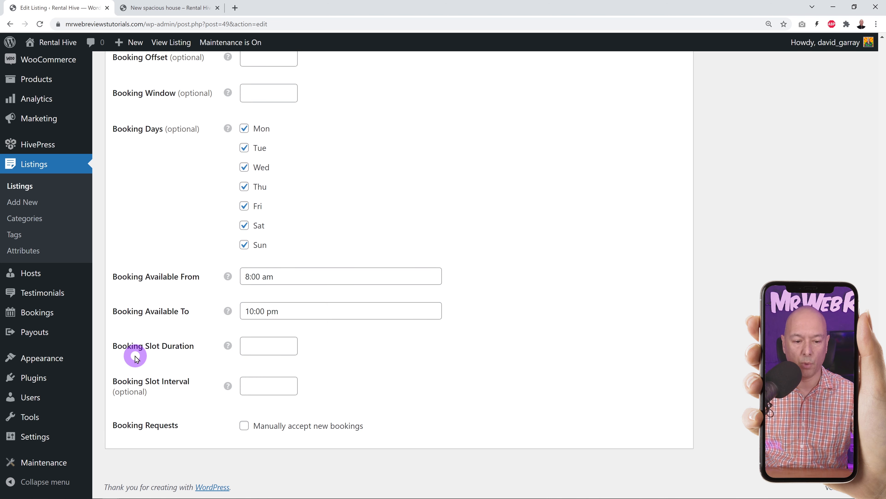
- Set a 120-minute slot duration and update the listing
mouse_move(228, 347)
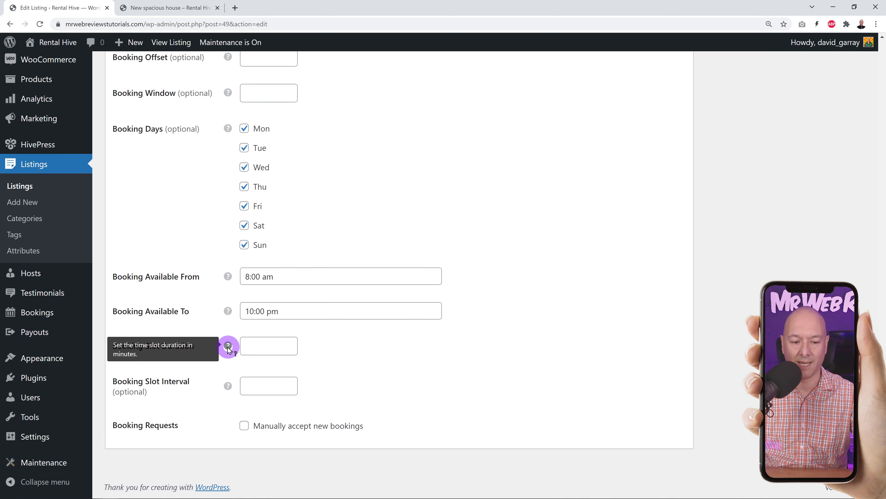
click(265, 347)
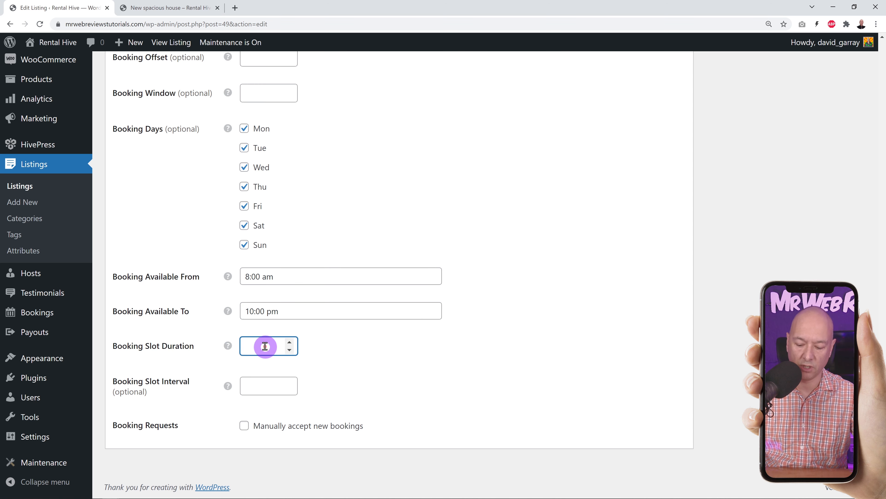
click(609, 347)
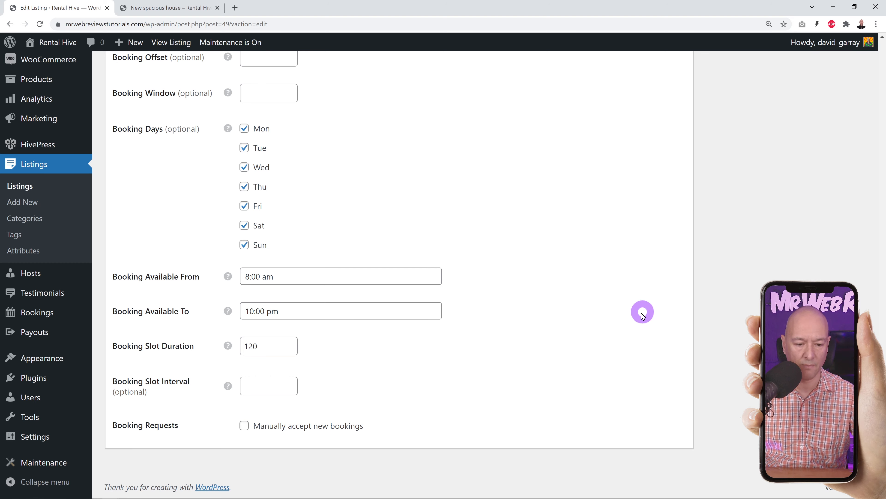
scroll(406, 303, up, 15)
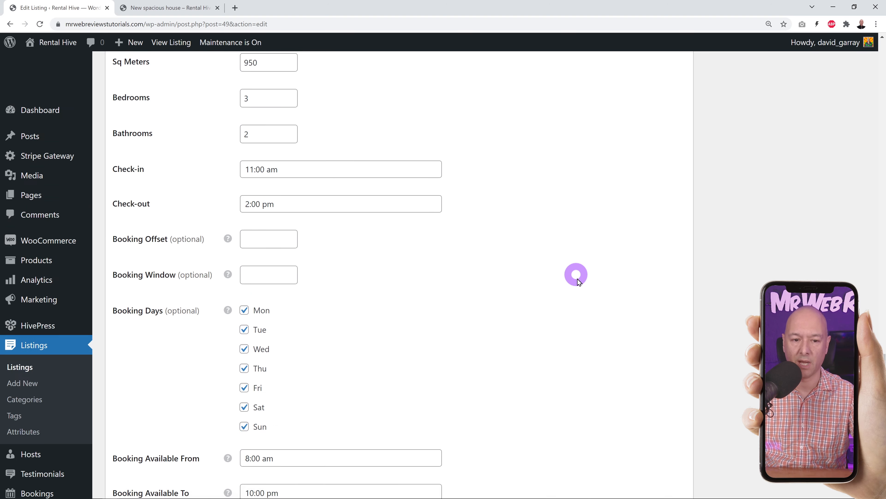
scroll(696, 308, up, 20)
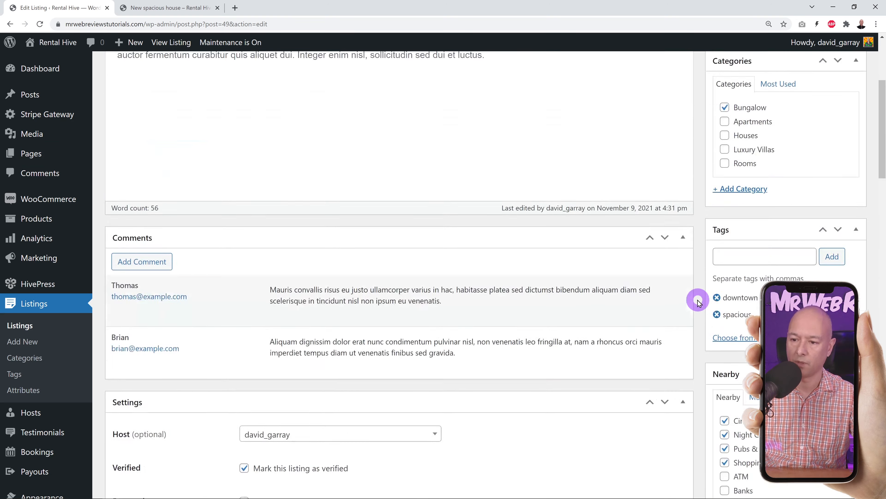
click(841, 217)
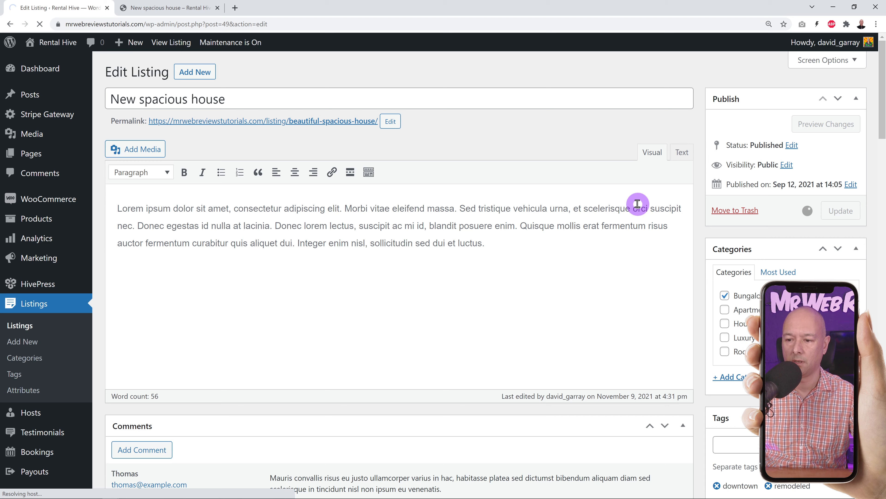
click(163, 8)
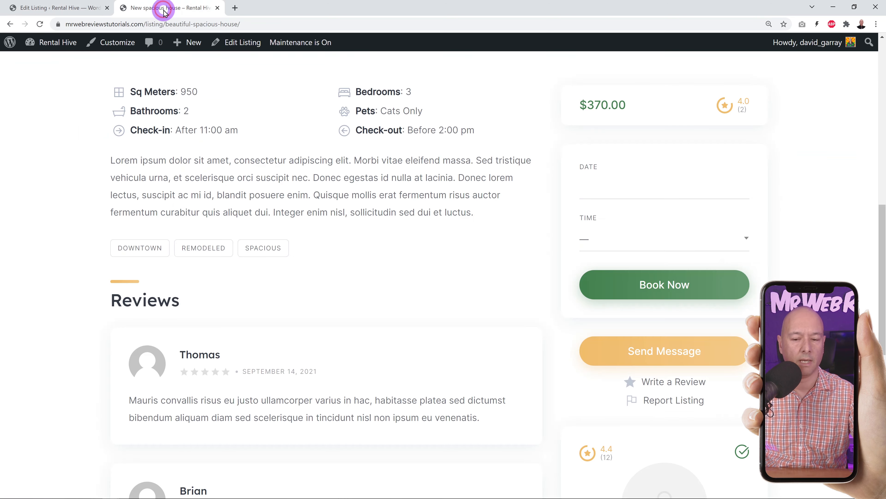
- Reload New spacious house and pick November 11, 2021 with the 12:00 pm - 2:00 pm slot
click(41, 24)
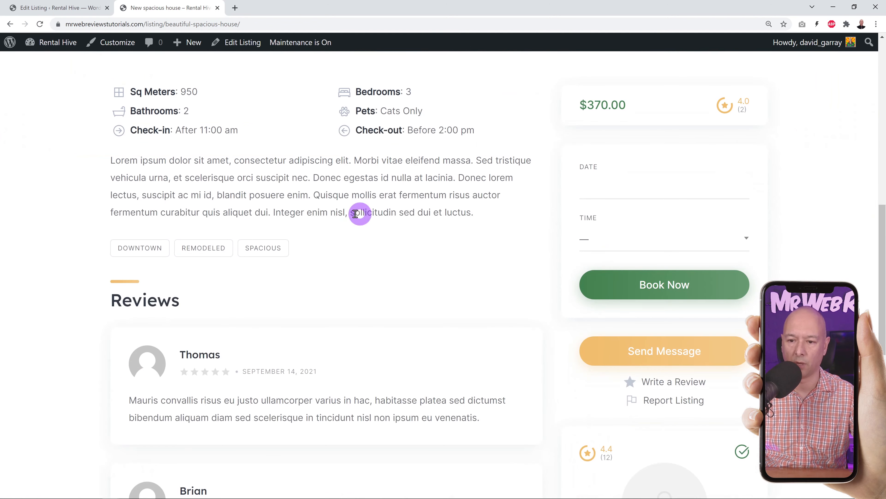
scroll(459, 273, up, 1)
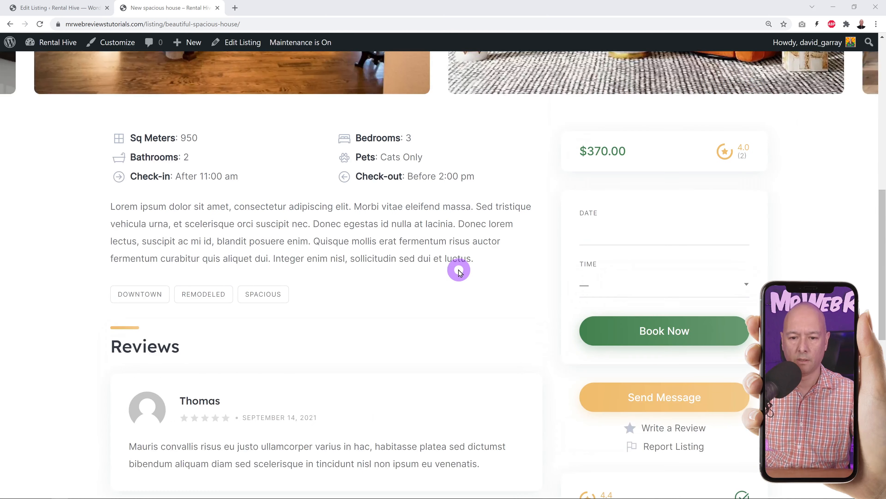
click(680, 236)
click(697, 337)
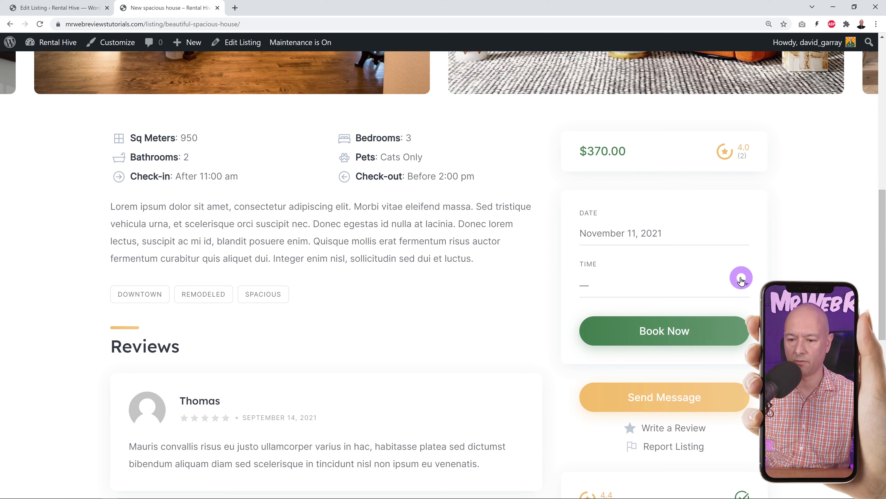
click(735, 289)
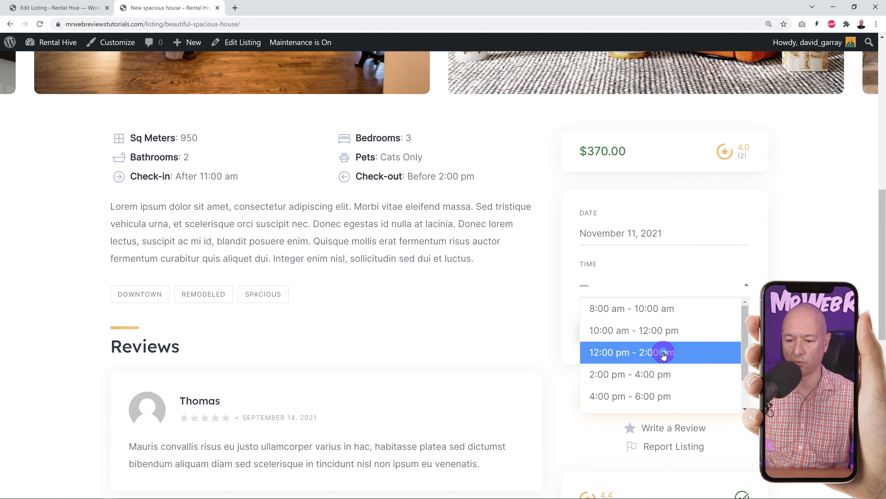
click(646, 361)
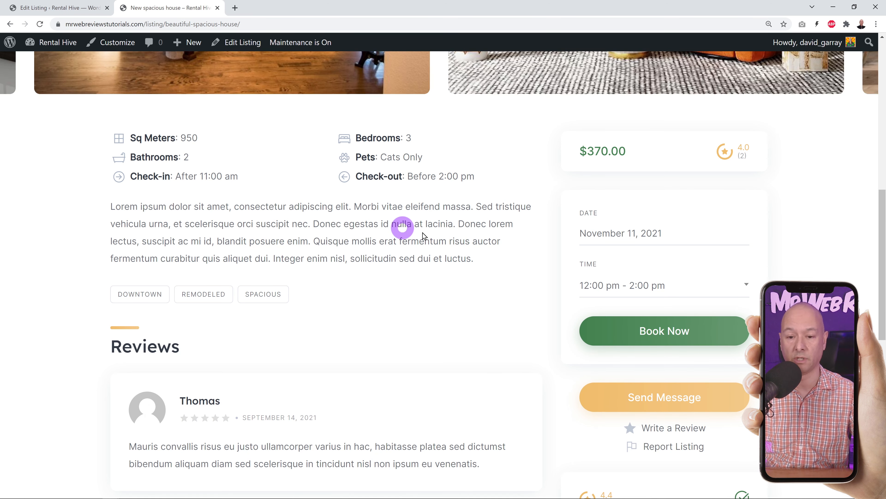
scroll(433, 195, up, 10)
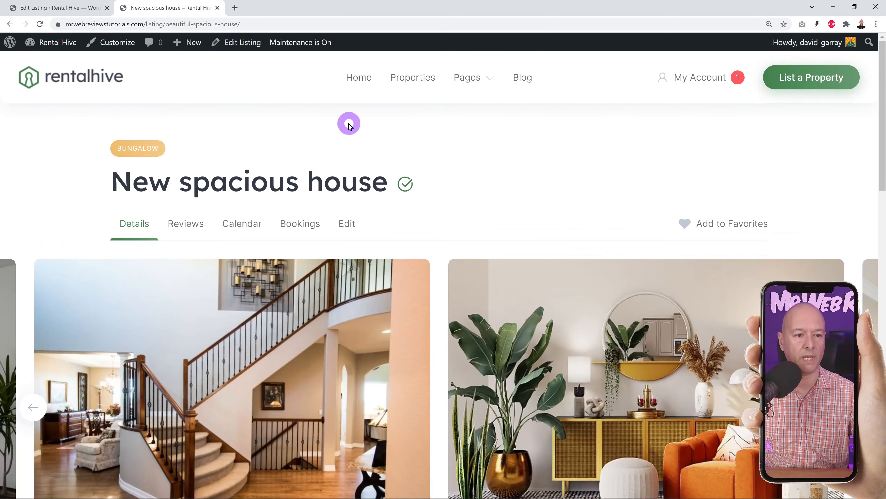
- Visit the site homepage, then open the admin Pages list showing 10 pages
click(53, 8)
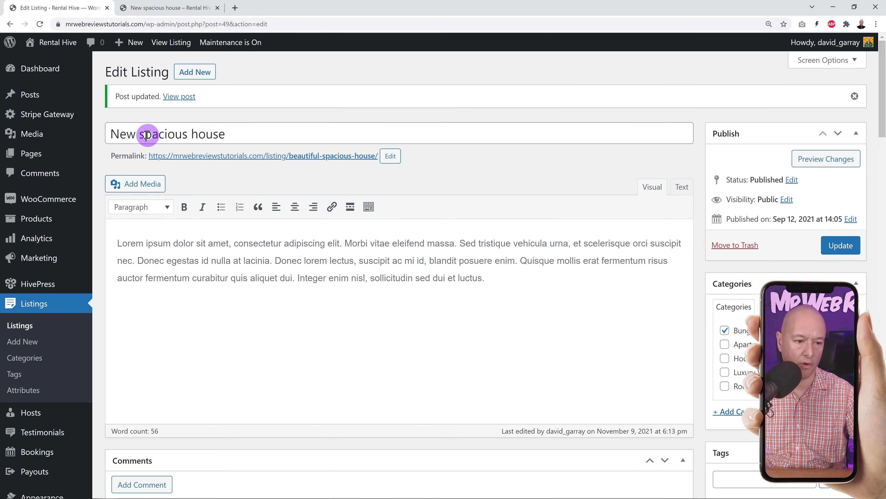
click(197, 7)
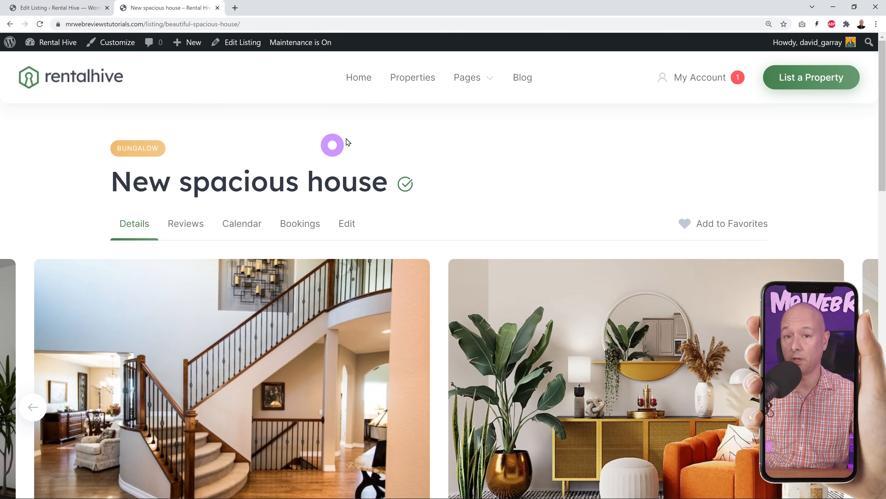
click(357, 76)
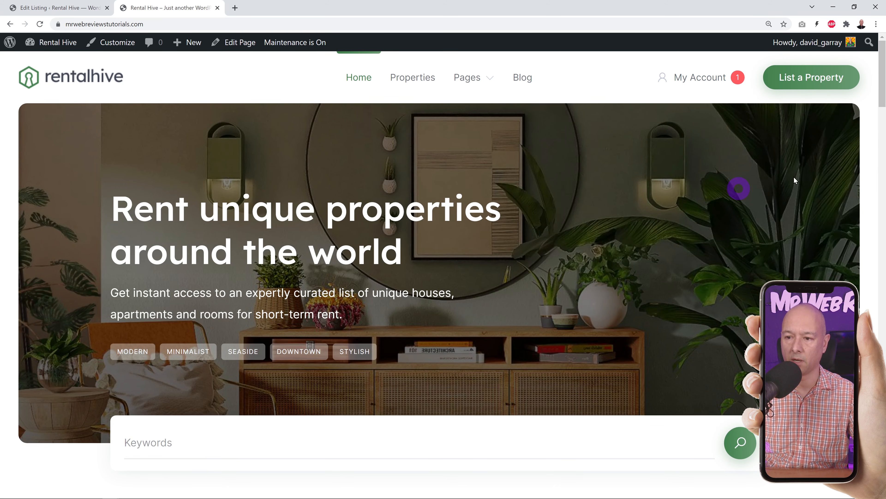
drag(883, 93, 883, 69)
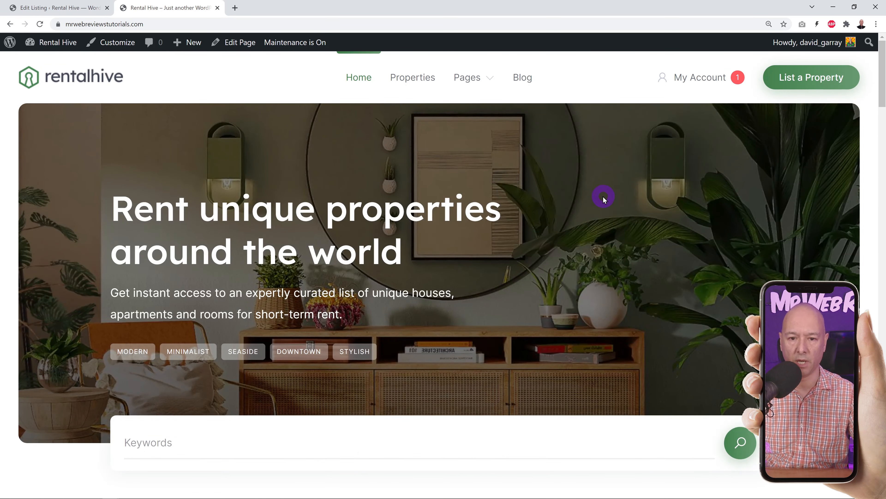
click(72, 8)
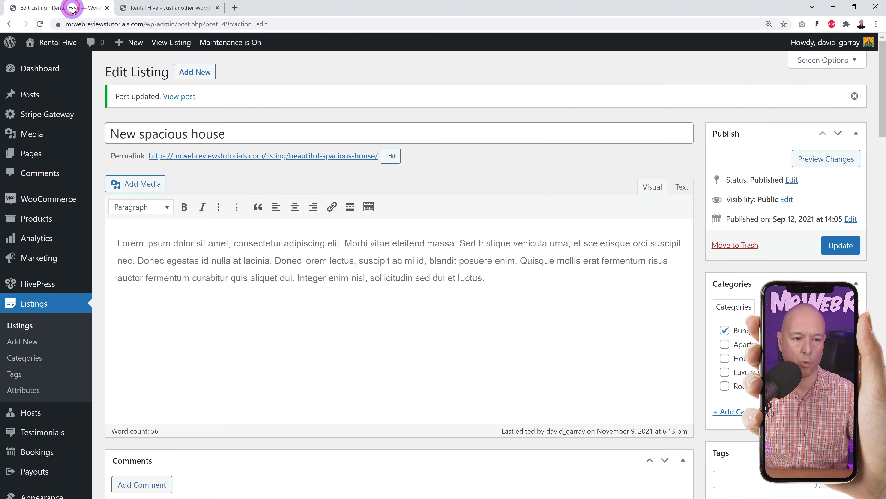
click(28, 155)
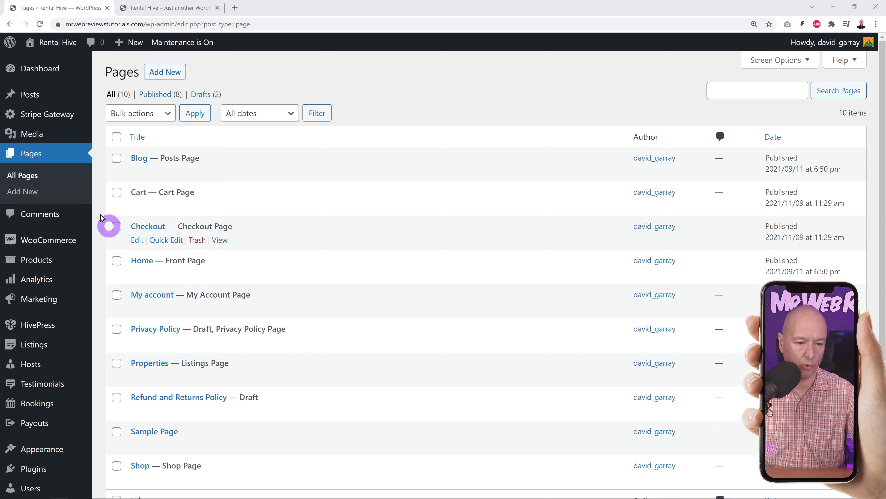
- Open Appearance > Customize in a new tab
scroll(83, 321, down, 3)
mouse_move(44, 358)
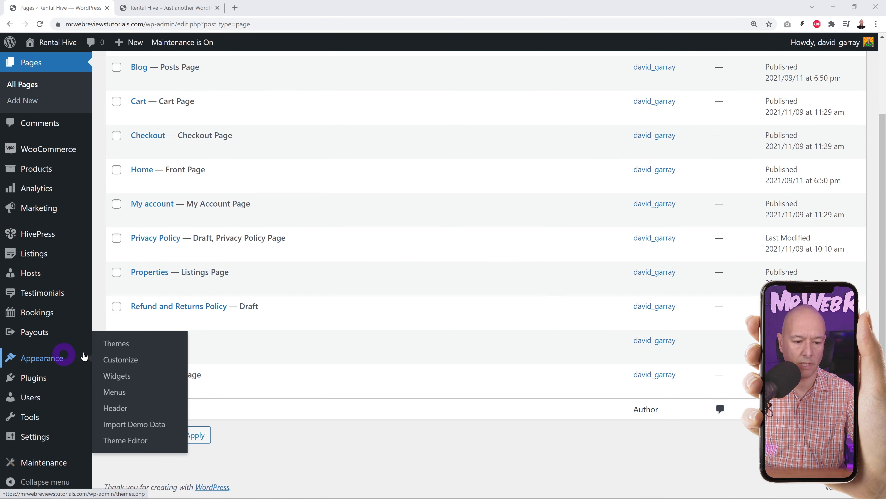
right_click(122, 362)
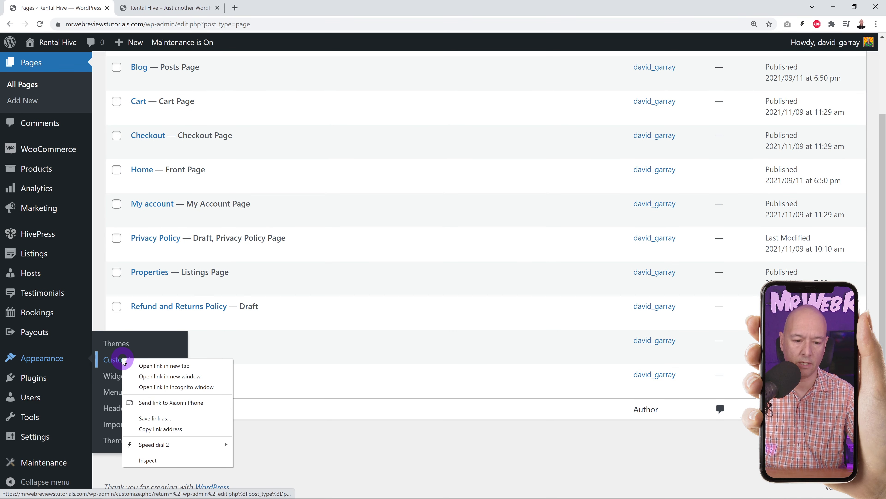
click(149, 365)
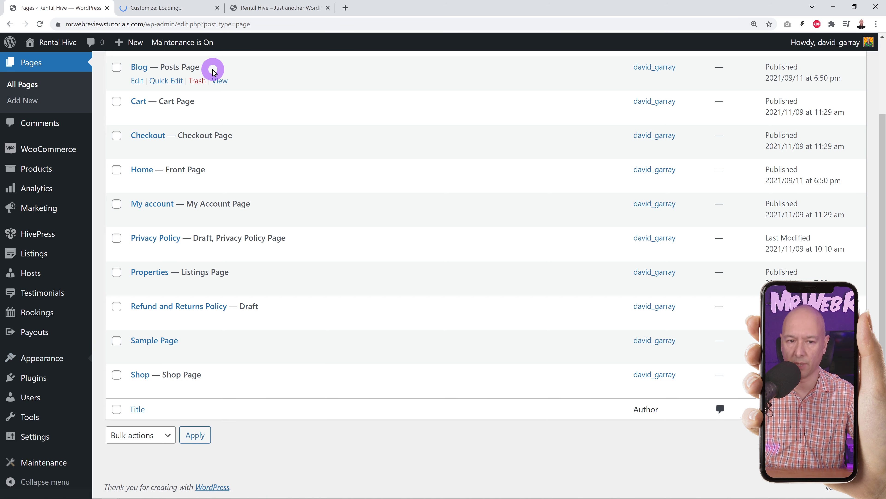
click(155, 8)
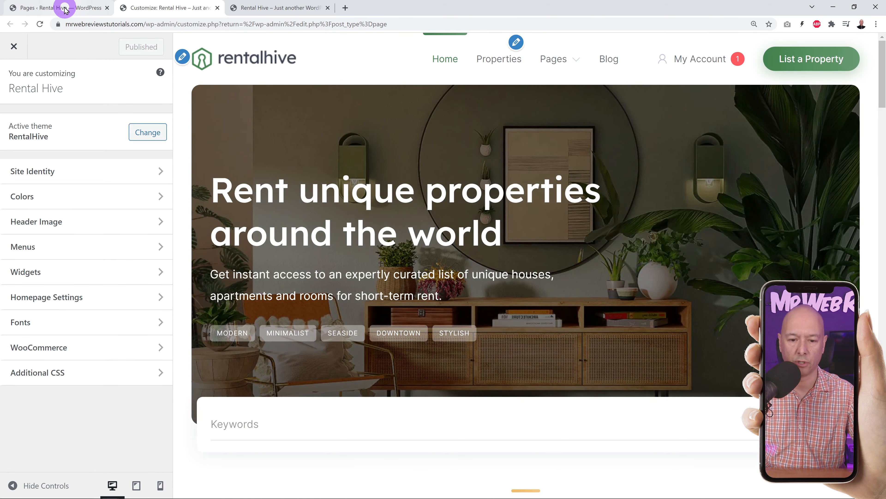
click(59, 8)
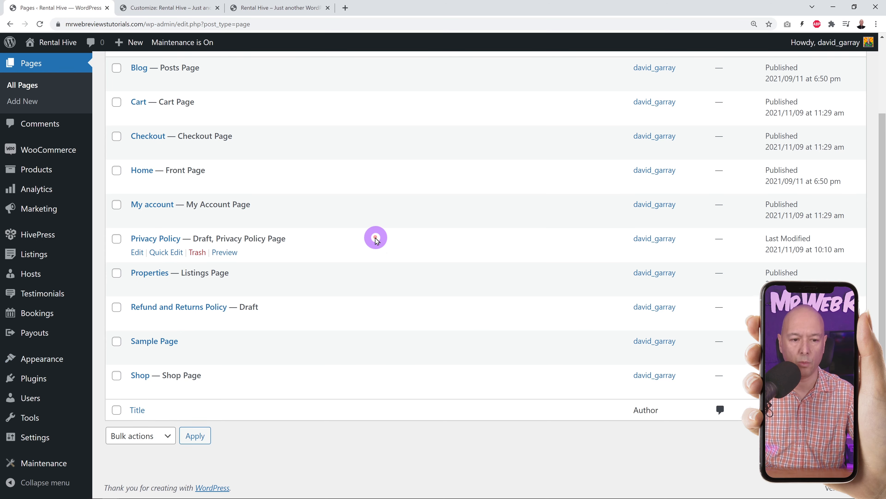
- Open the Home page in the block editor and compare it with the Customizer and live homepage
scroll(376, 239, up, 3)
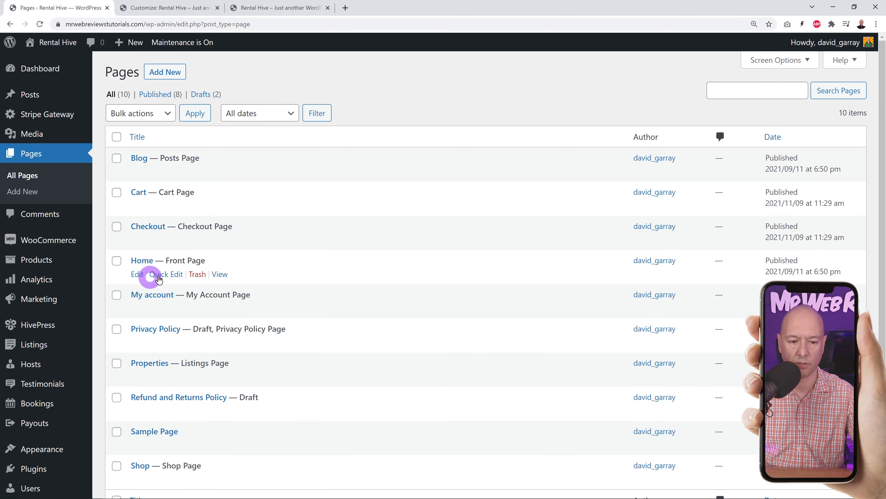
click(142, 260)
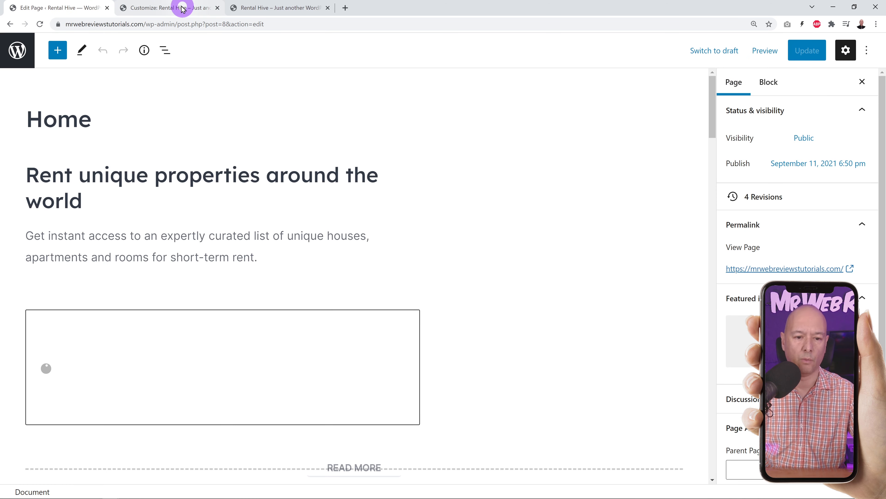
click(183, 9)
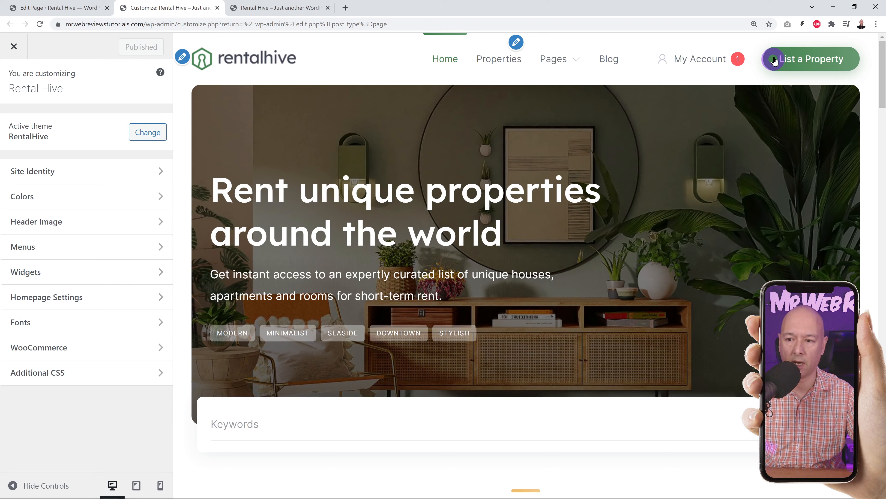
click(77, 8)
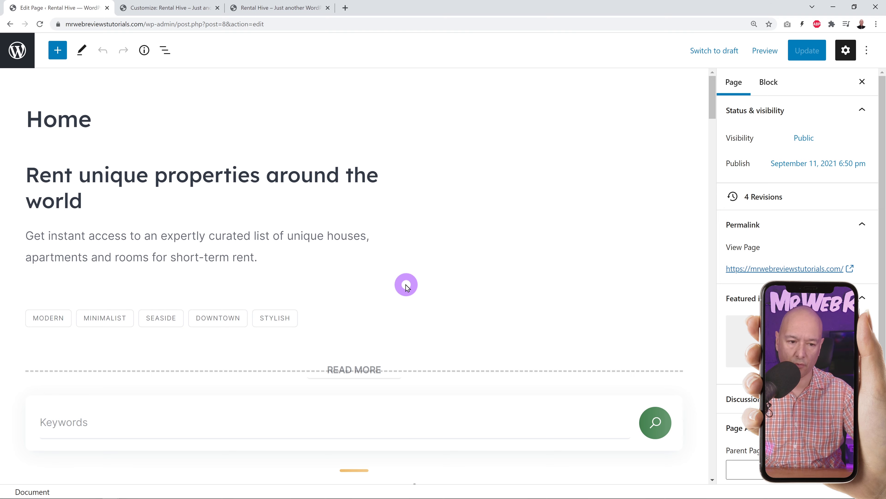
scroll(432, 271, down, 12)
scroll(465, 332, down, 4)
scroll(465, 332, up, 15)
scroll(465, 332, up, 1)
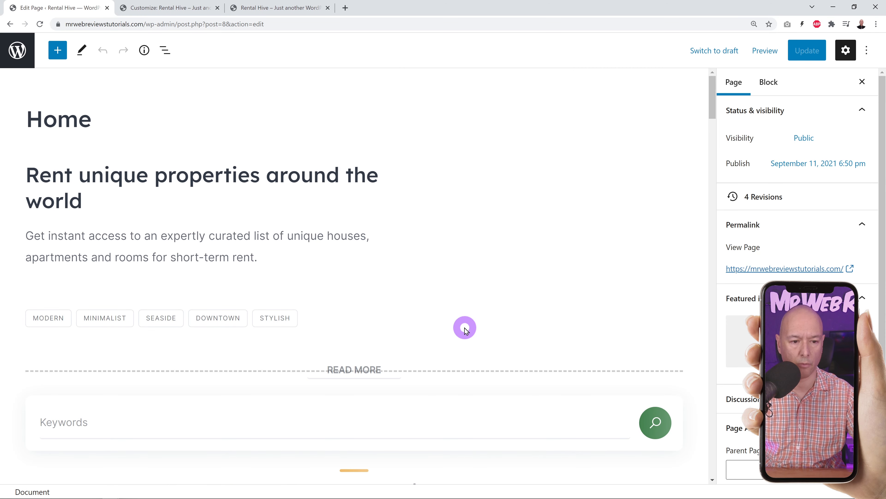
click(282, 8)
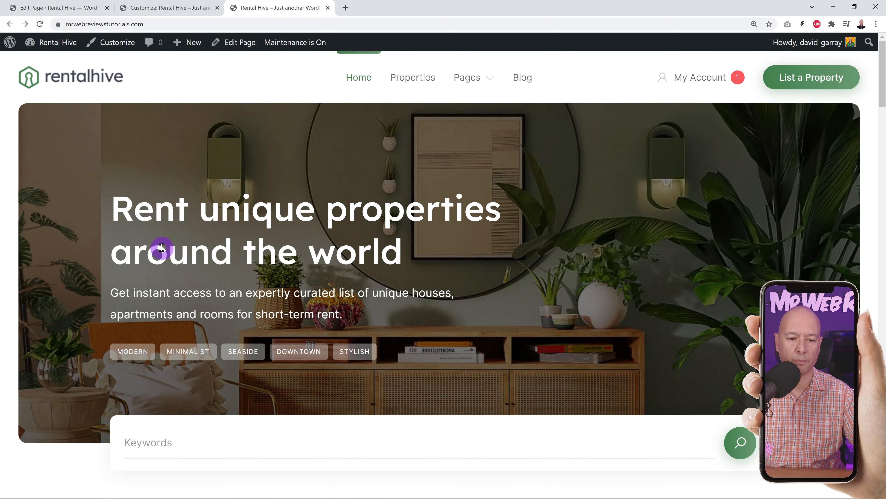
click(39, 7)
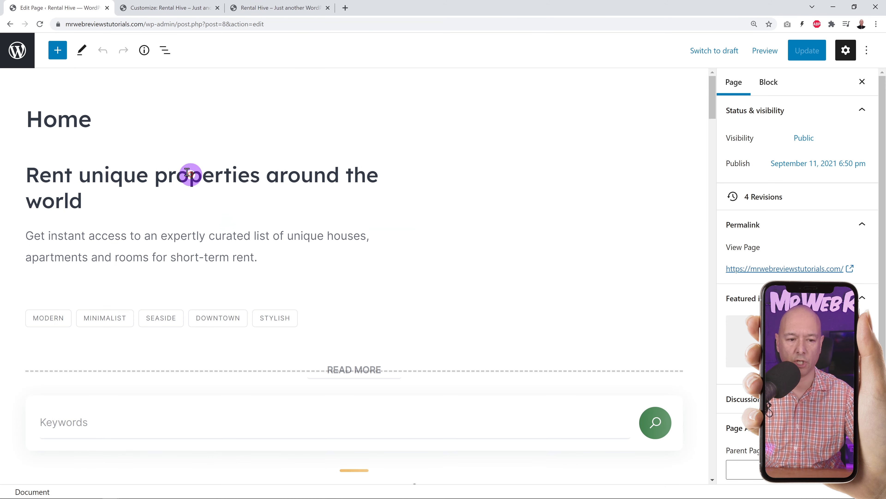
- Replace the hero headline with 'Holiday homes in the heart of Italy', update, and reload the live homepage
click(75, 203)
drag(86, 203, 36, 178)
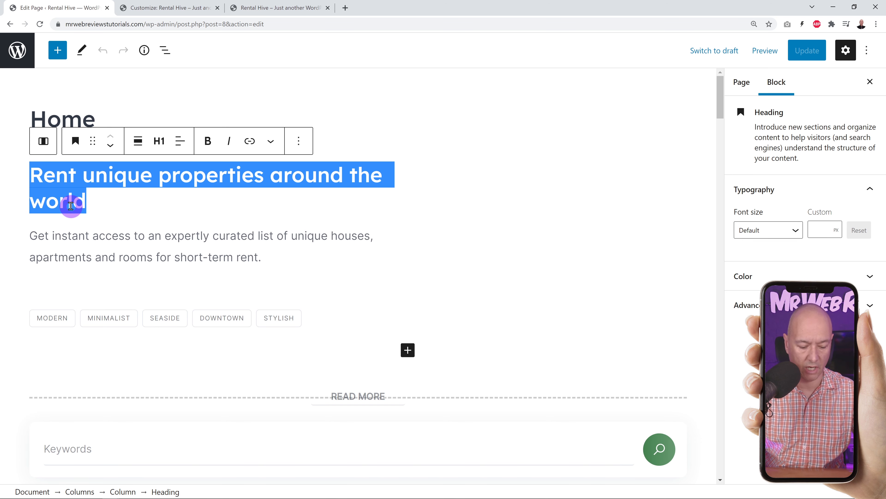
text(Hol)
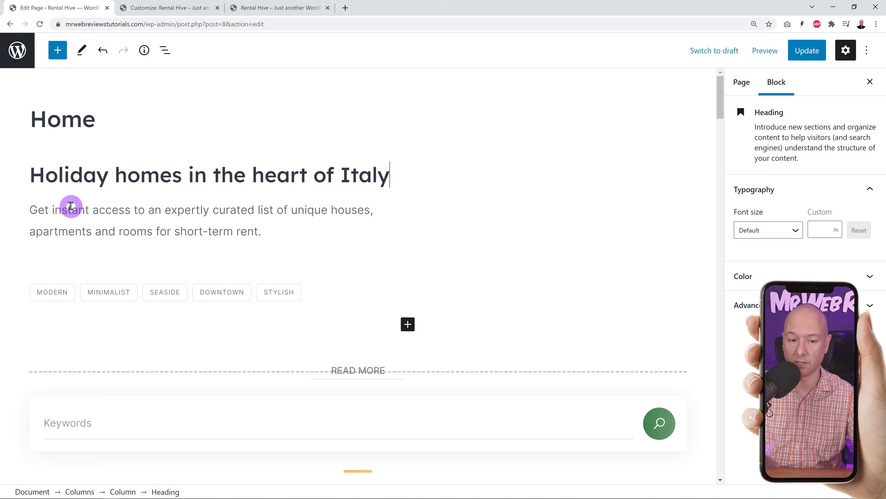
click(803, 55)
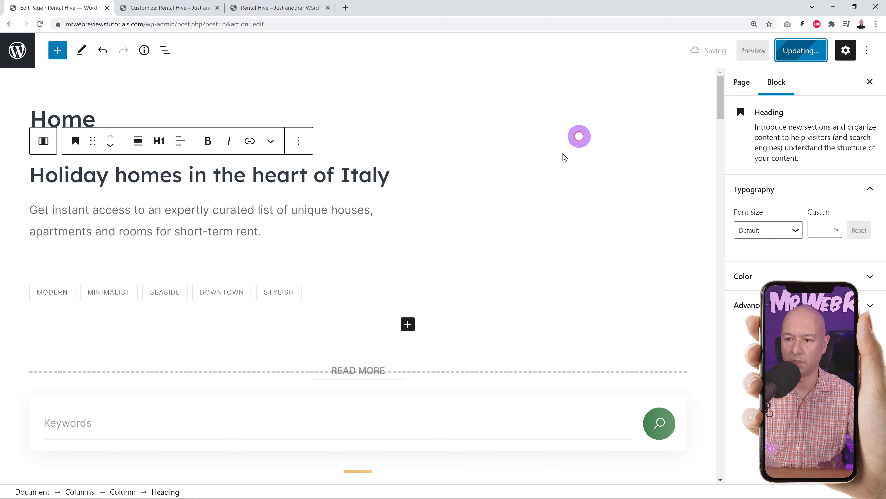
click(286, 14)
click(40, 24)
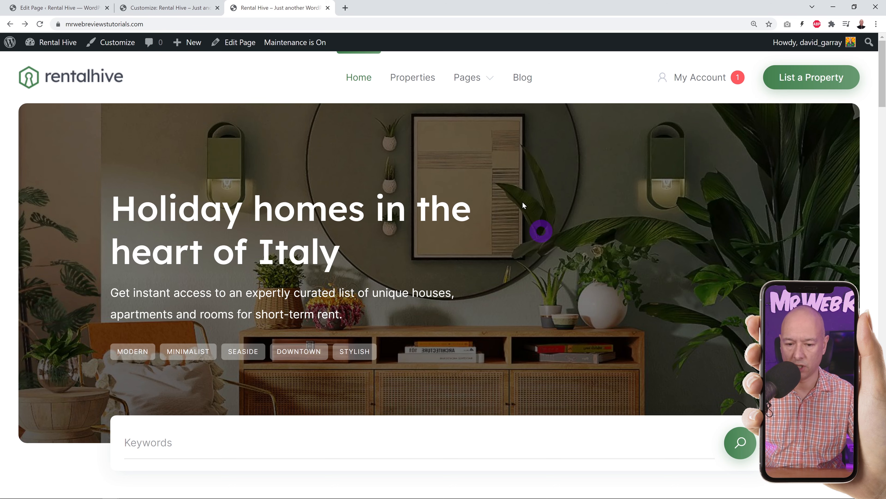
- In the Customizer's Header Image panel, hide the current header image and start adding a new one
click(115, 5)
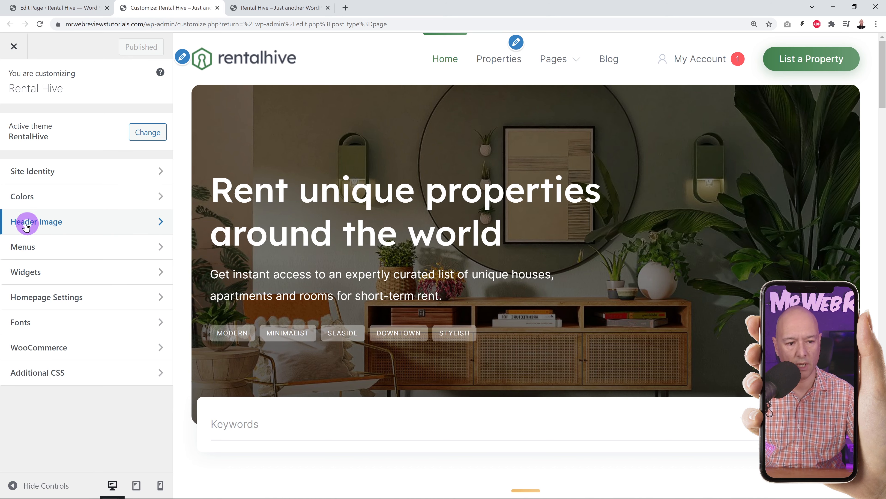
click(54, 226)
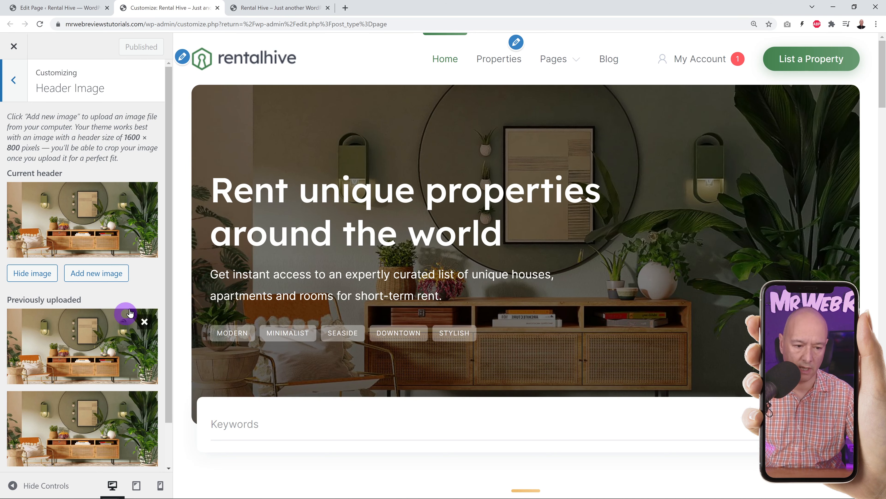
scroll(132, 329, down, 2)
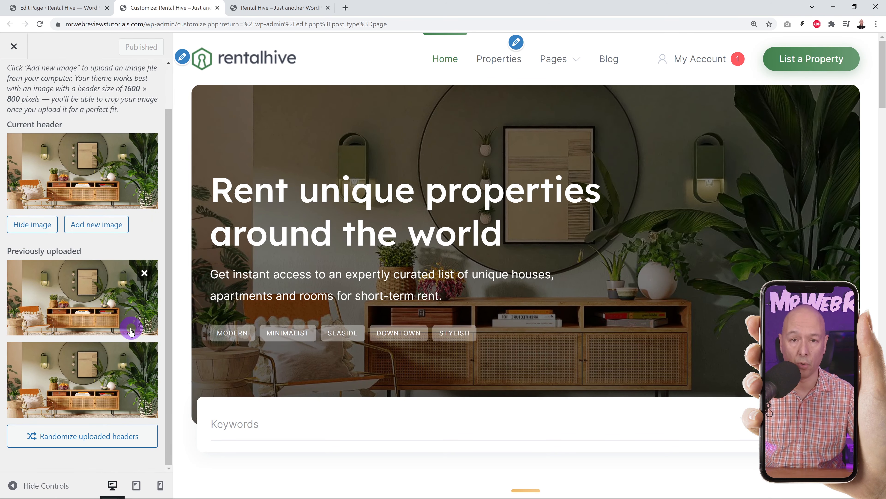
scroll(131, 331, up, 2)
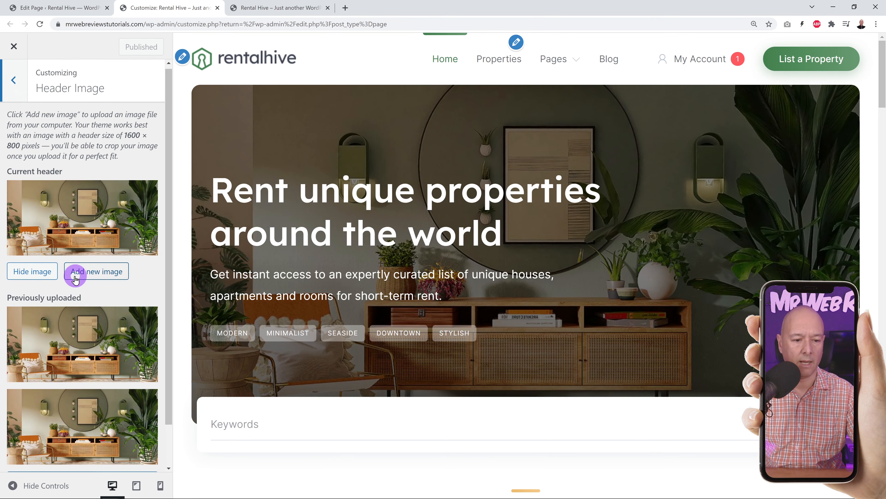
click(32, 273)
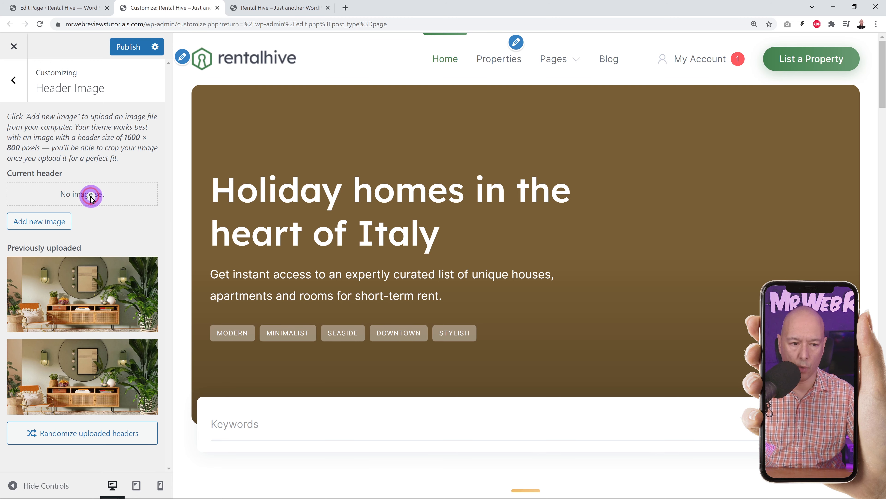
click(57, 221)
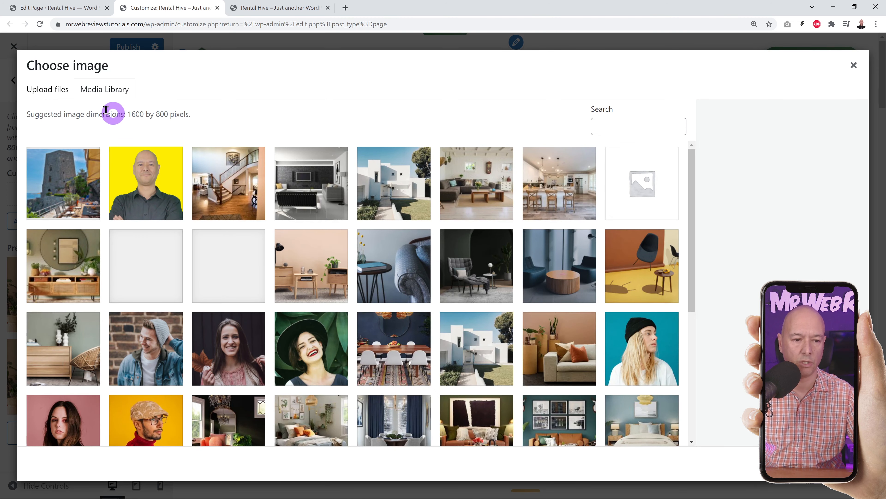
- Upload the coastal tower JPG and crop it, shifted right, as the new header image
click(49, 89)
click(431, 265)
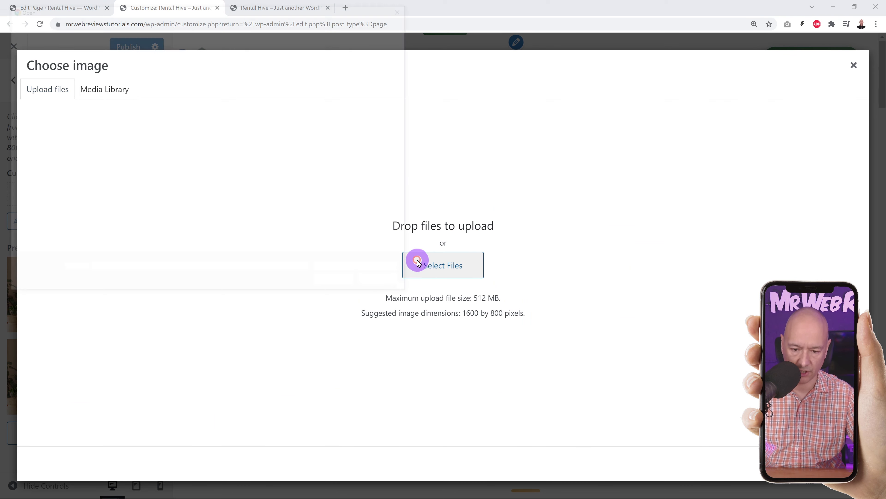
click(169, 85)
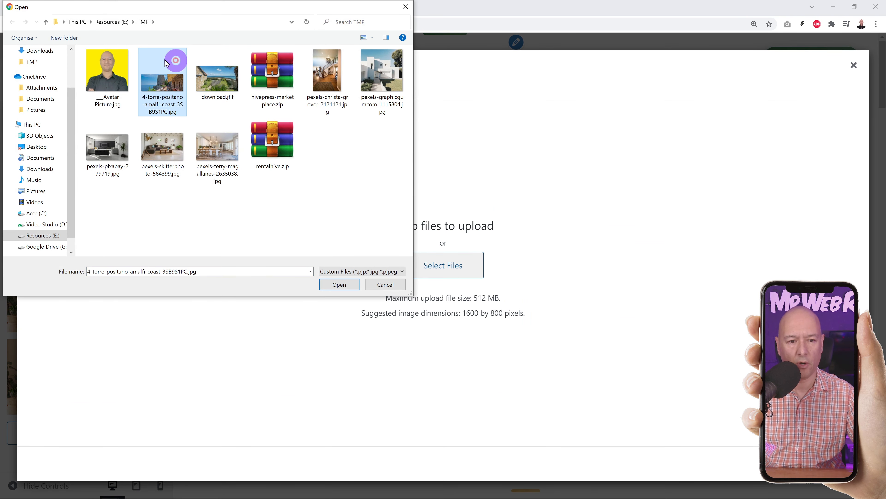
click(339, 284)
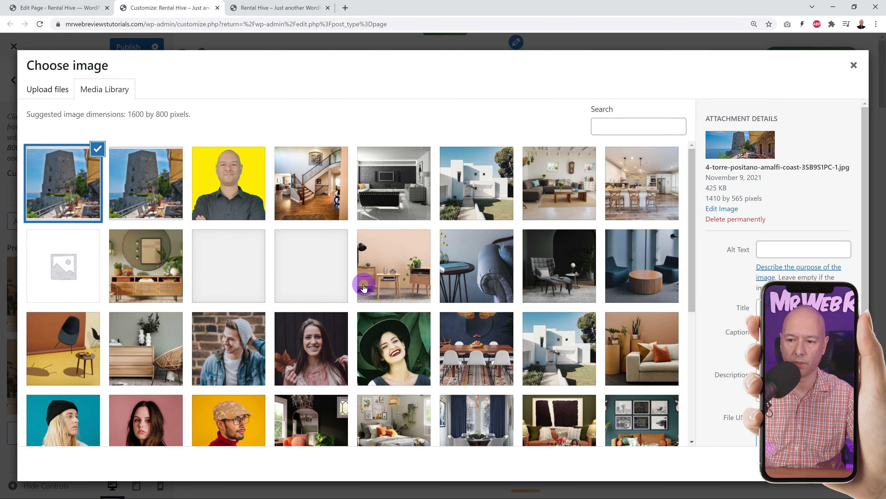
click(834, 464)
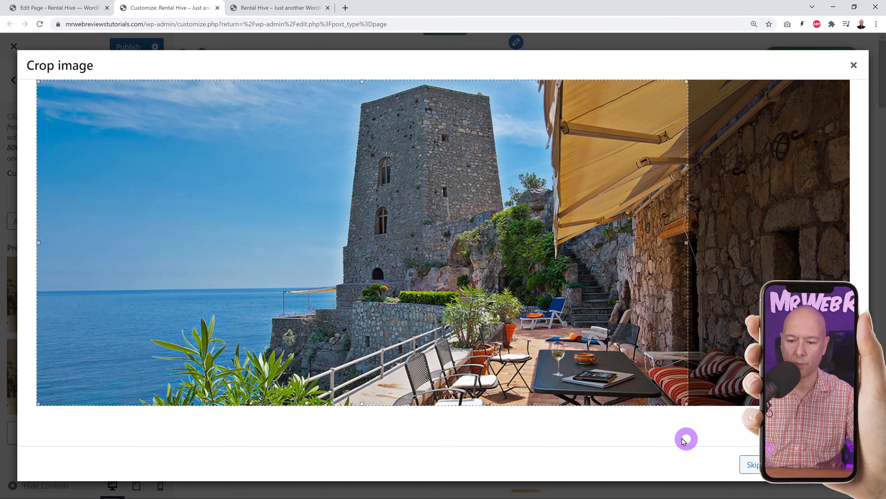
drag(430, 321, 480, 328)
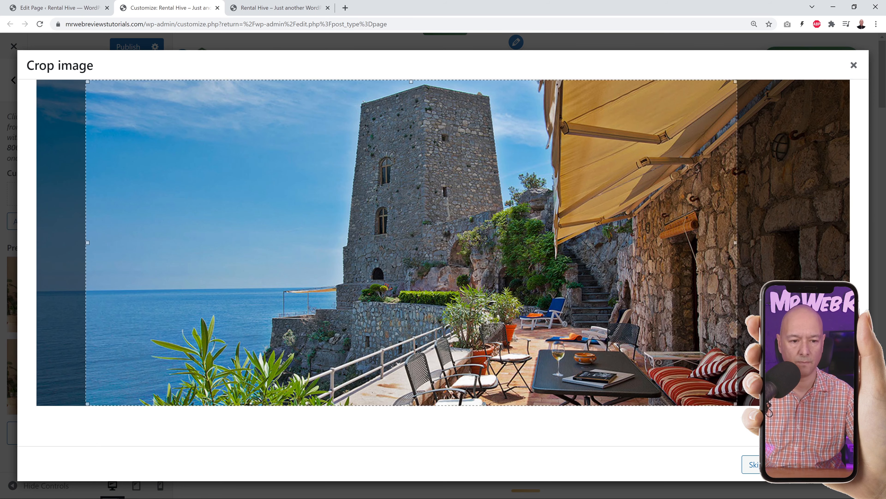
click(750, 464)
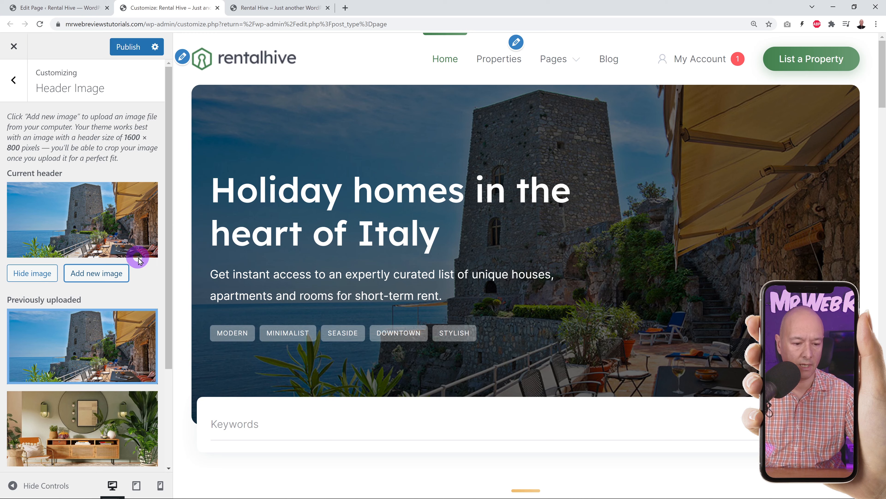
- Publish the new header image and reload the live site to view it
scroll(134, 253, down, 4)
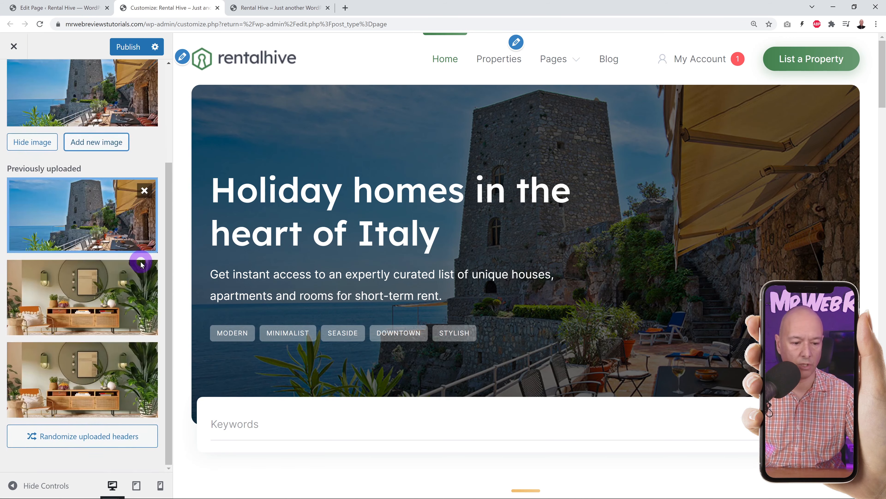
click(128, 47)
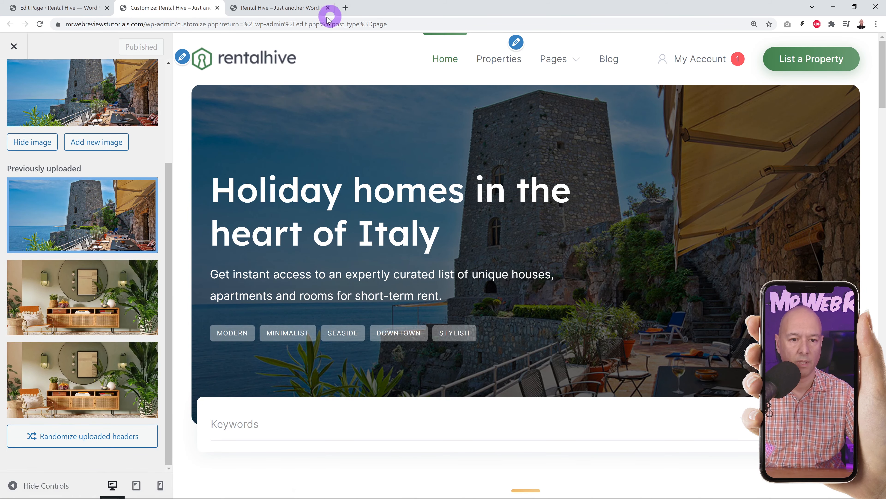
click(303, 10)
click(39, 24)
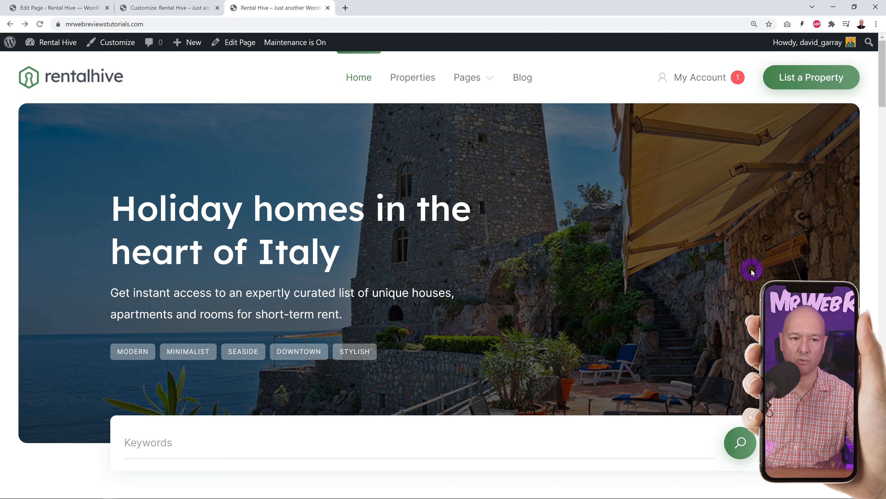
- Return to the Customizer tab and back out of Header Image to the main settings list
scroll(809, 78, down, 6)
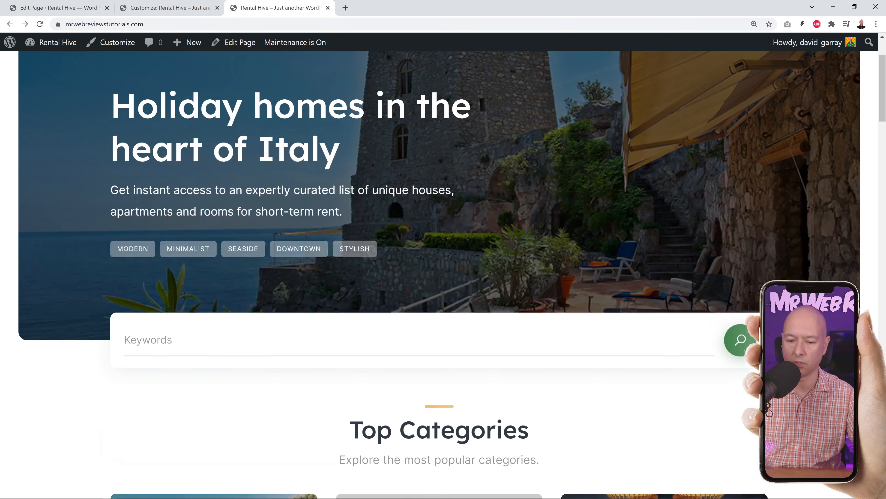
scroll(439, 275, up, 6)
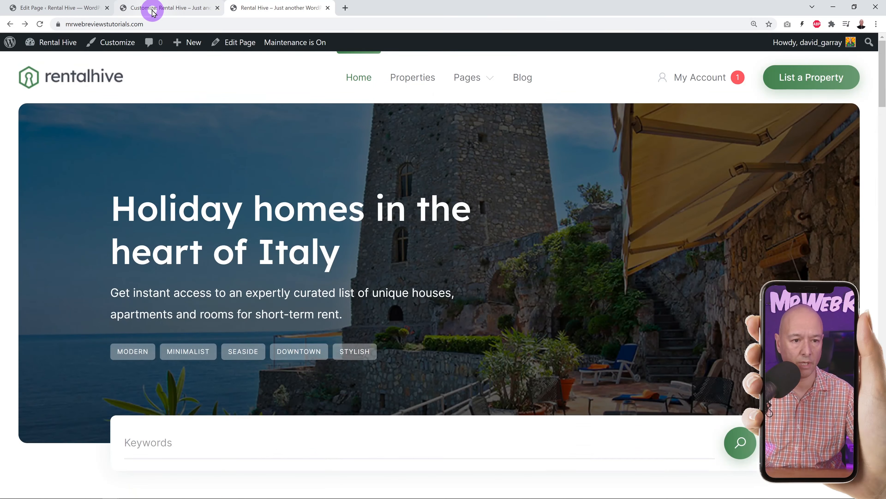
click(147, 8)
scroll(83, 190, up, 5)
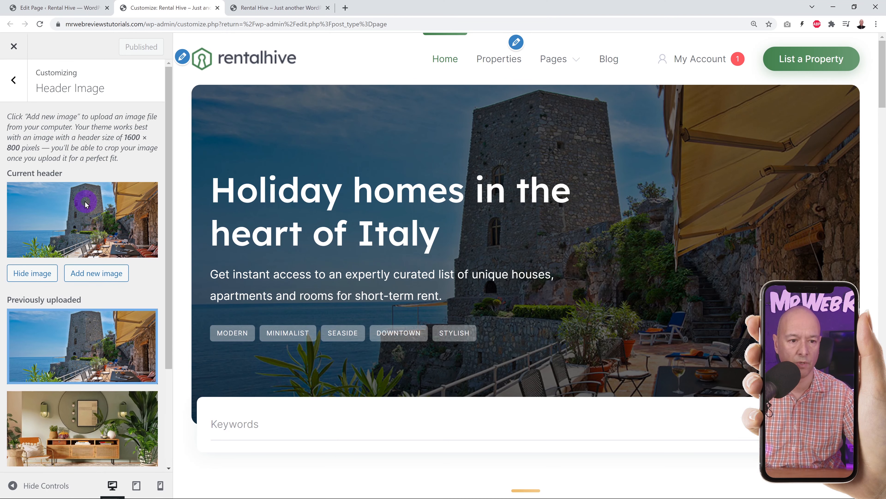
click(17, 87)
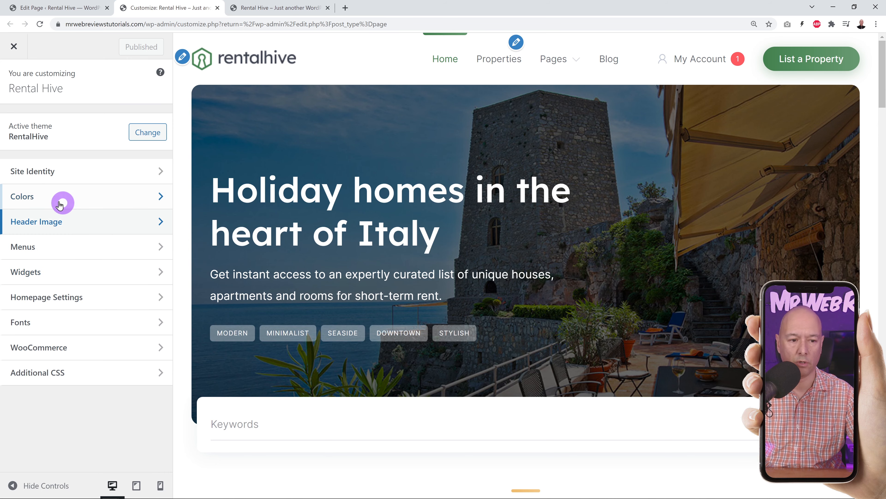
- Change the Primary Color under Colors from green to blue #167add
click(42, 197)
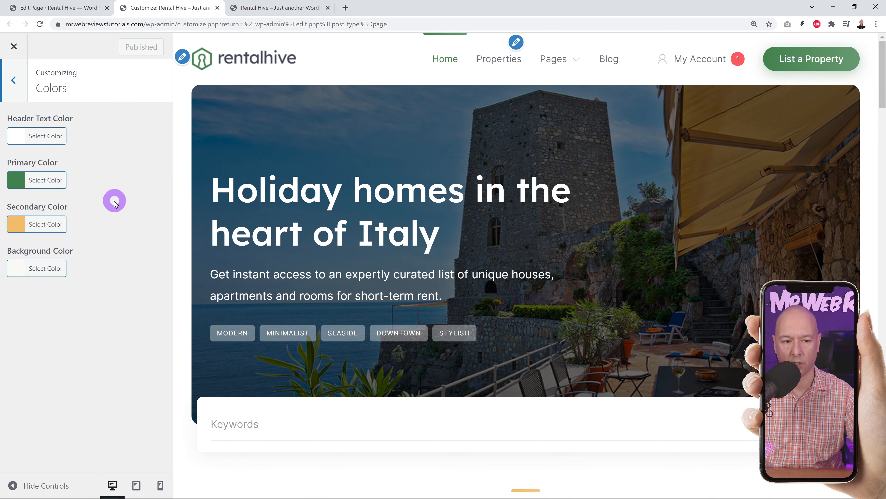
click(21, 186)
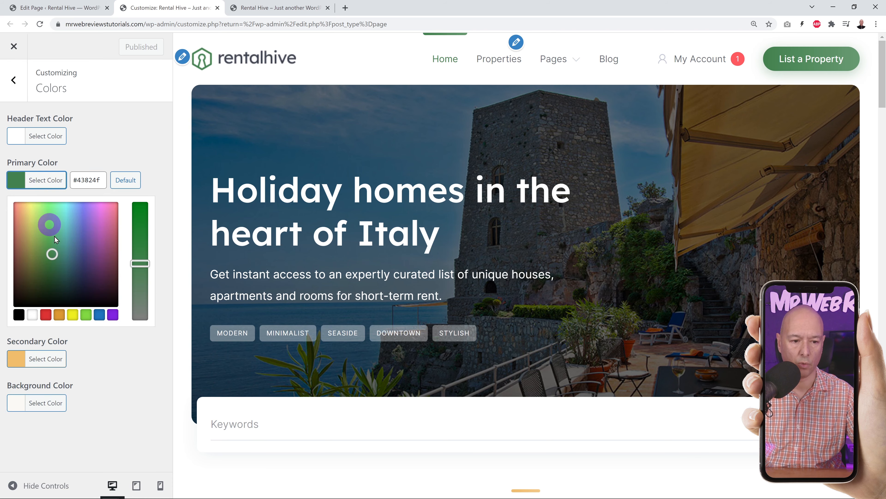
click(100, 314)
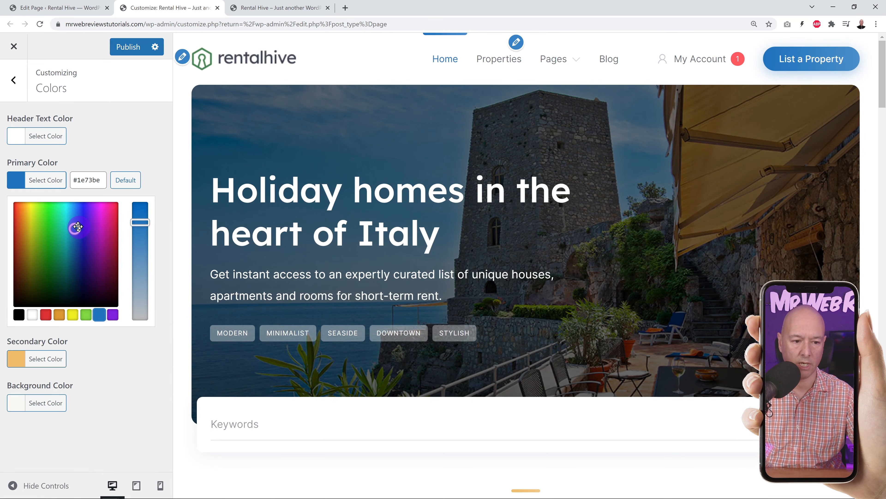
drag(78, 227, 77, 216)
drag(153, 222, 146, 219)
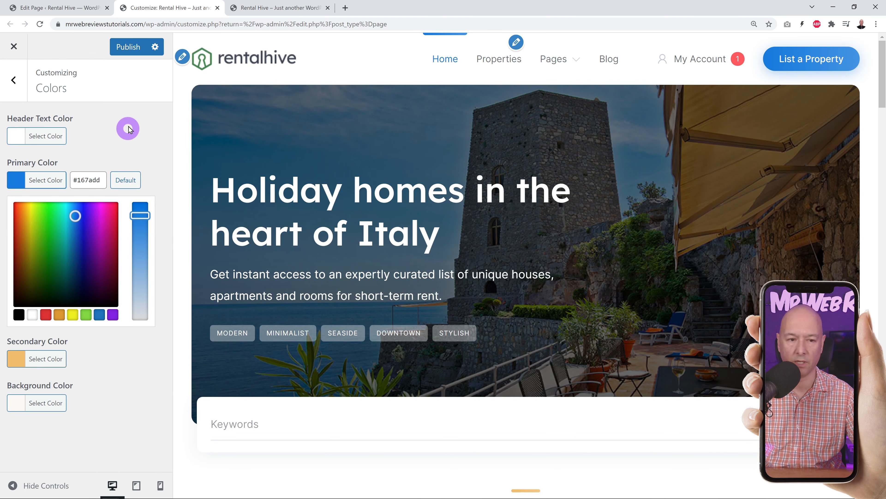
- Publish the blue primary colour and check it on the reloaded live site
click(128, 47)
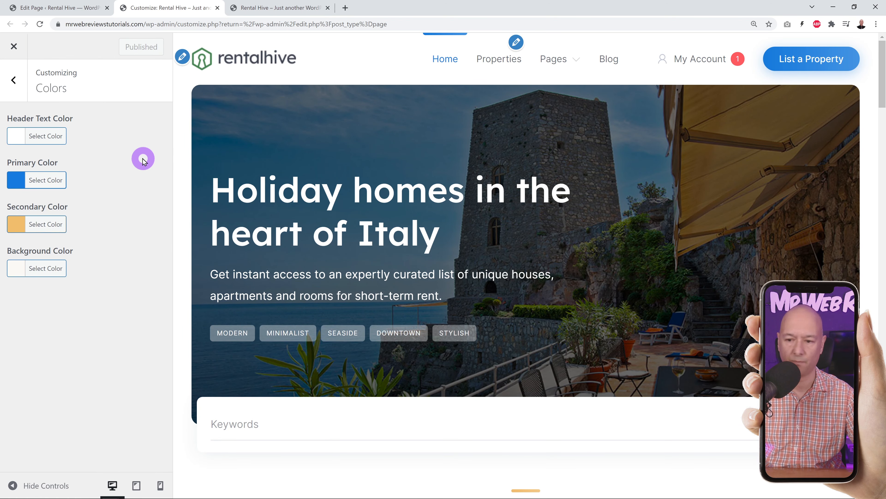
click(293, 7)
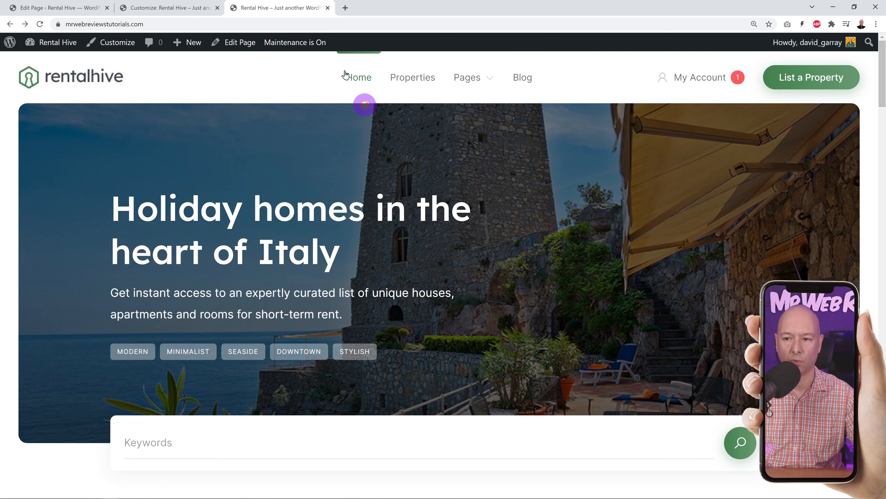
click(40, 23)
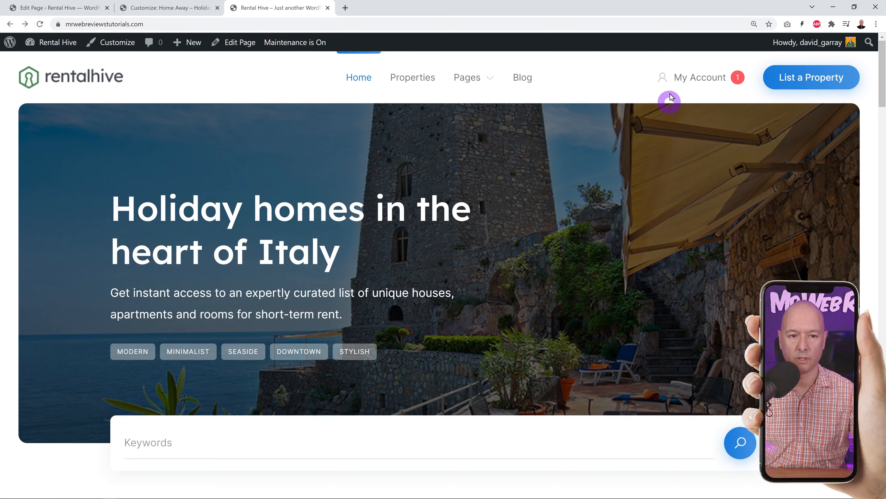
click(171, 9)
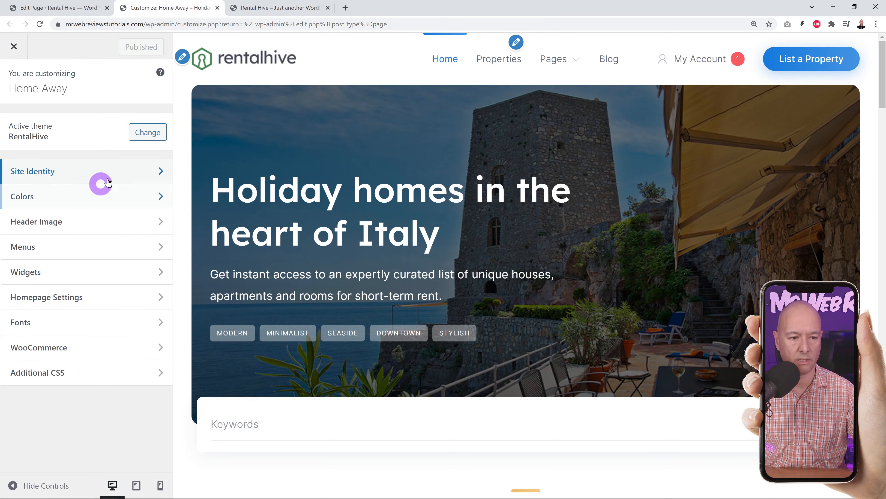
- Replace the rentalhive logo in Site Identity with the uploaded HomeAway_Graphic.png, uncropped
click(53, 172)
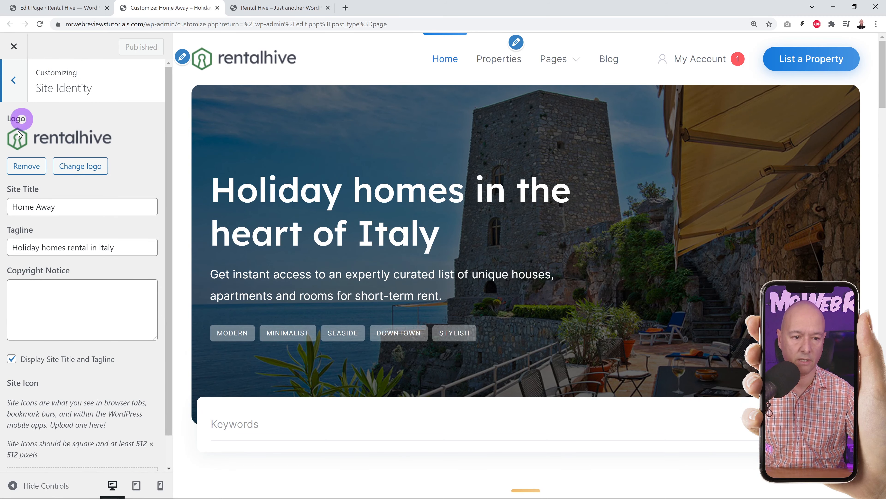
click(36, 173)
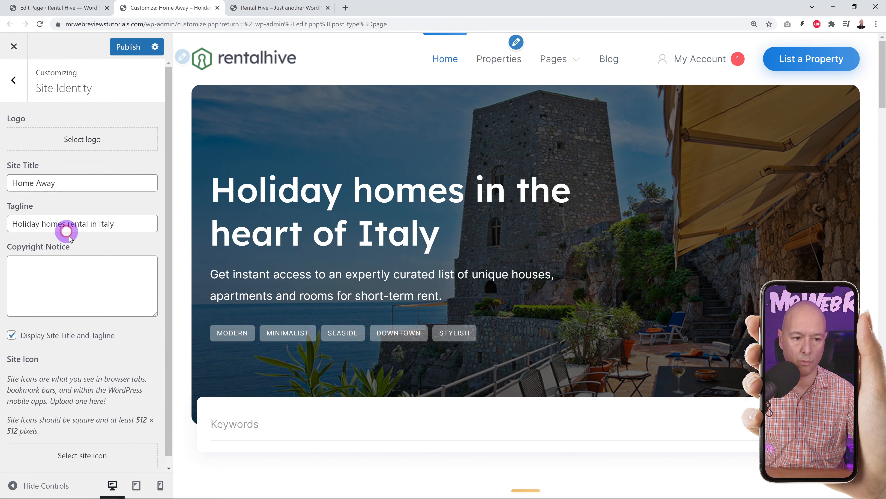
click(91, 141)
click(47, 90)
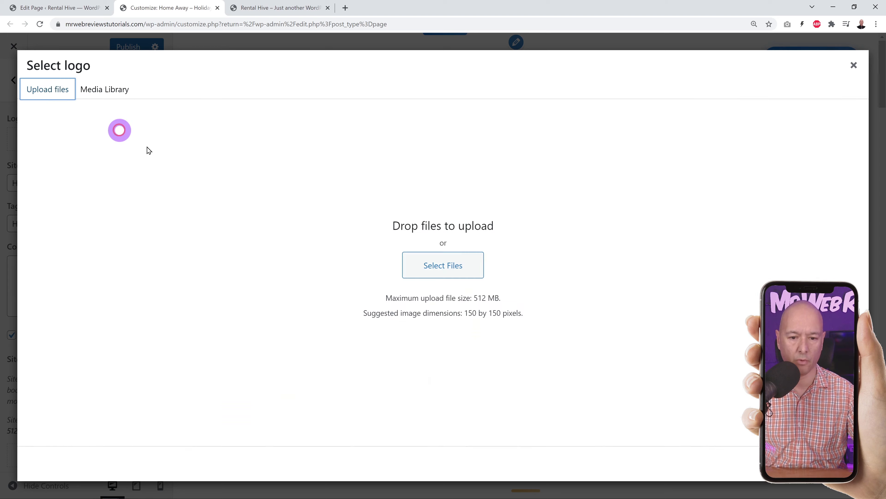
click(441, 266)
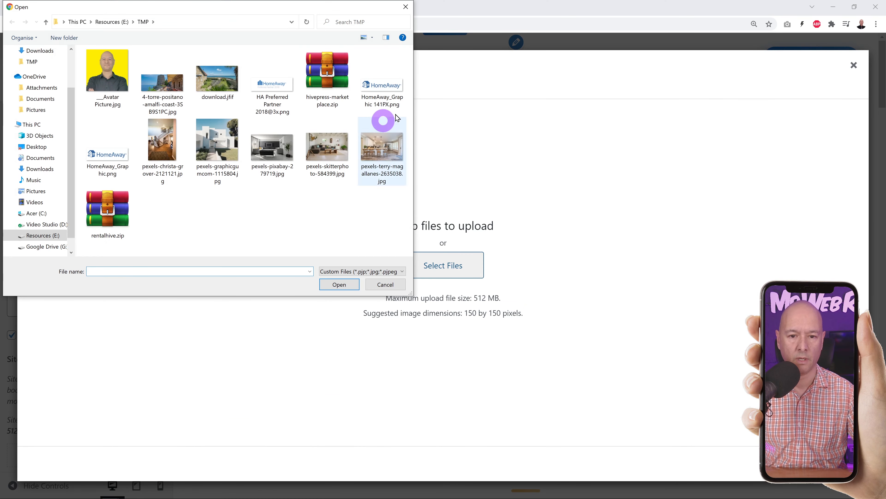
click(124, 158)
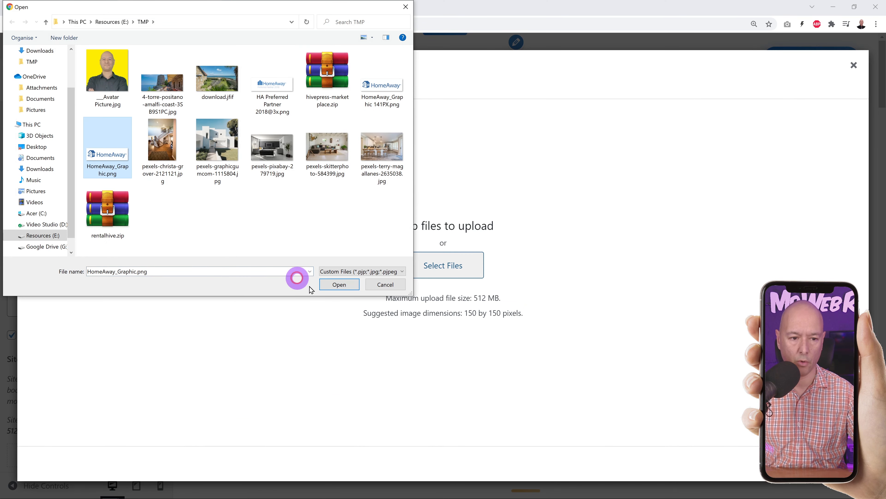
click(339, 284)
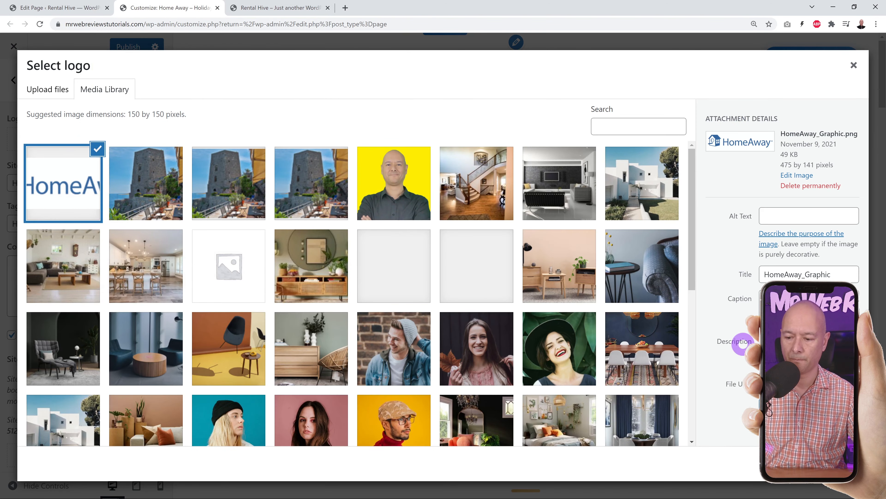
click(842, 465)
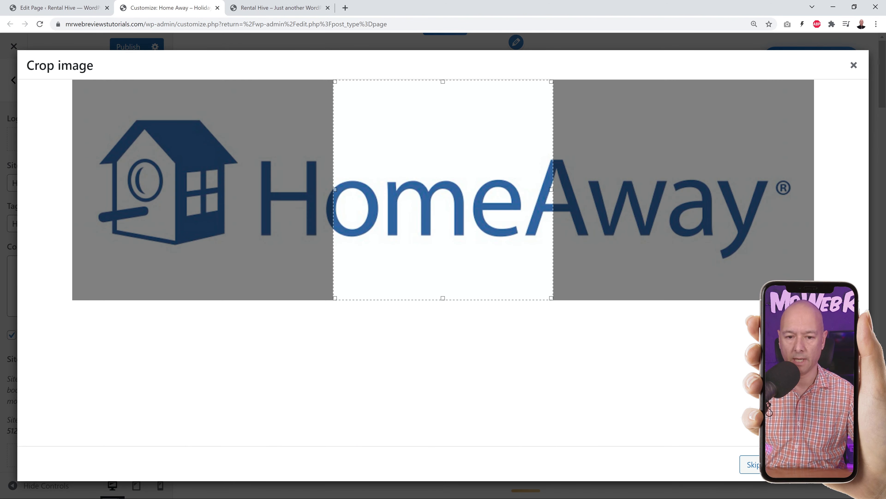
click(752, 466)
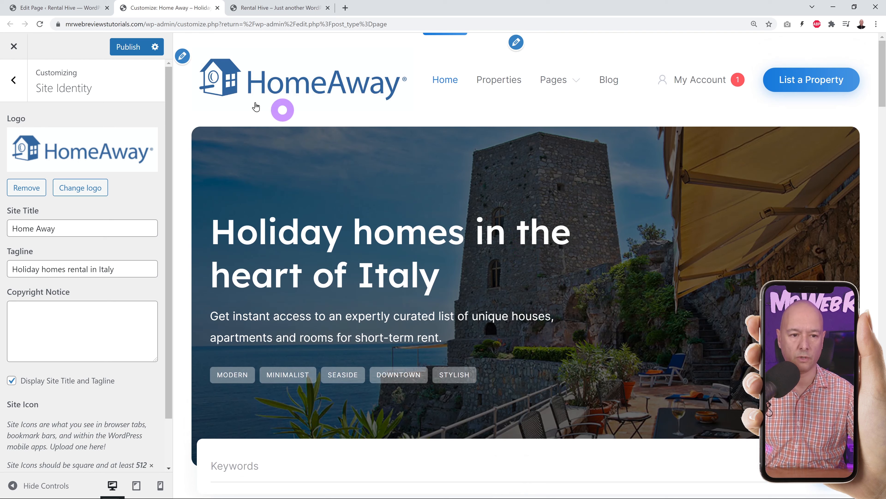
- Publish the HomeAway logo, check it on the reloaded live site, and return to the Home page editor
click(126, 48)
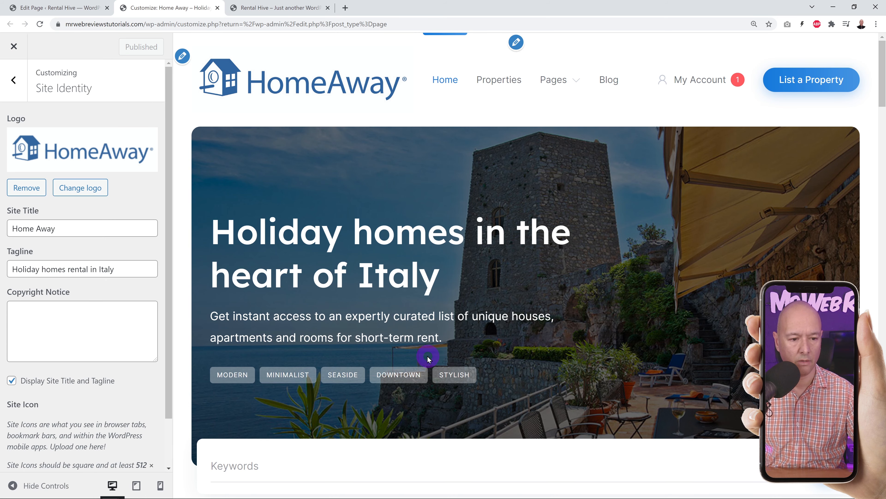
click(276, 8)
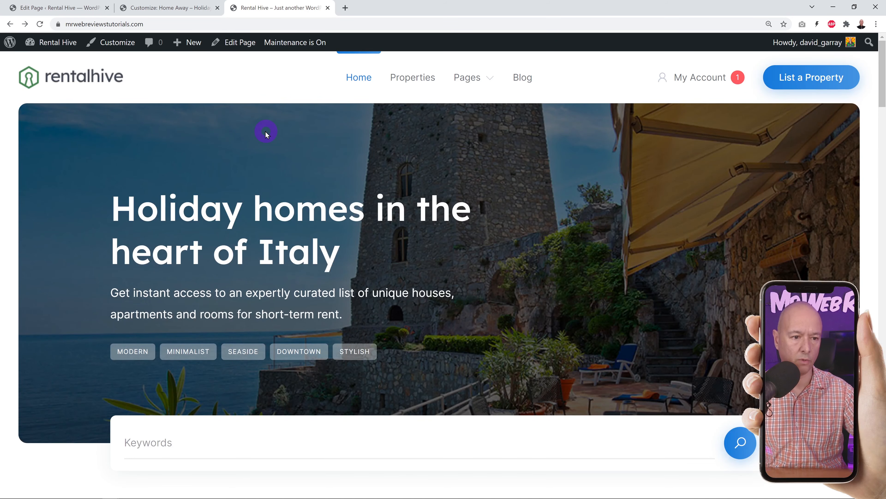
click(40, 25)
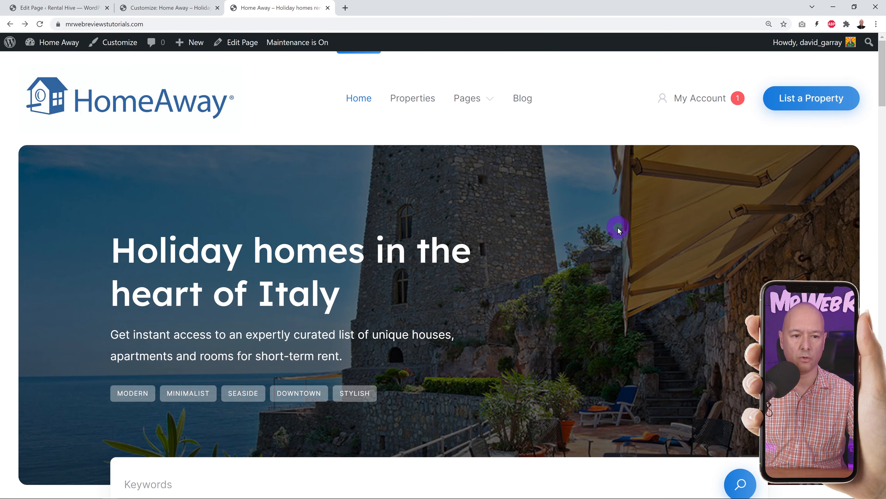
scroll(624, 239, down, 8)
scroll(659, 268, up, 8)
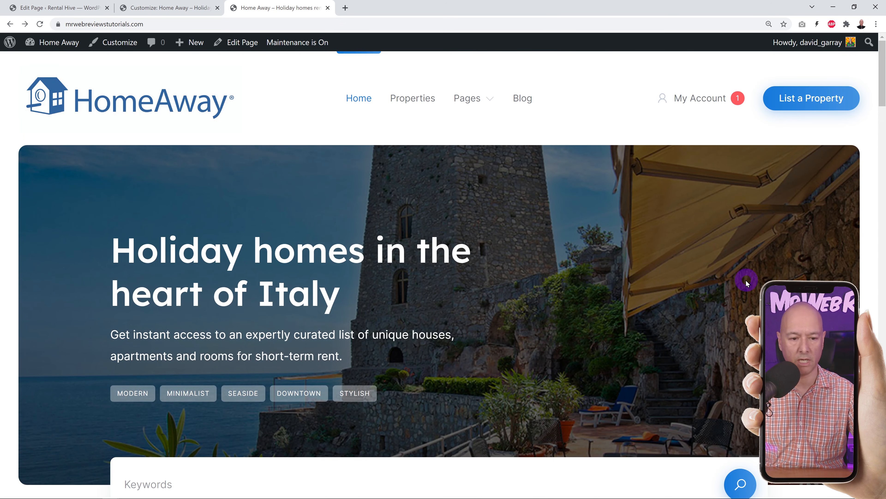
scroll(791, 272, down, 10)
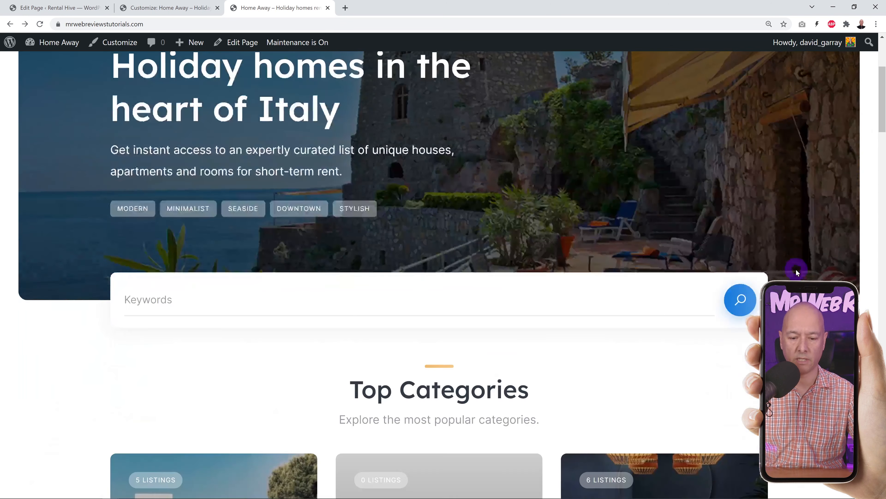
click(176, 10)
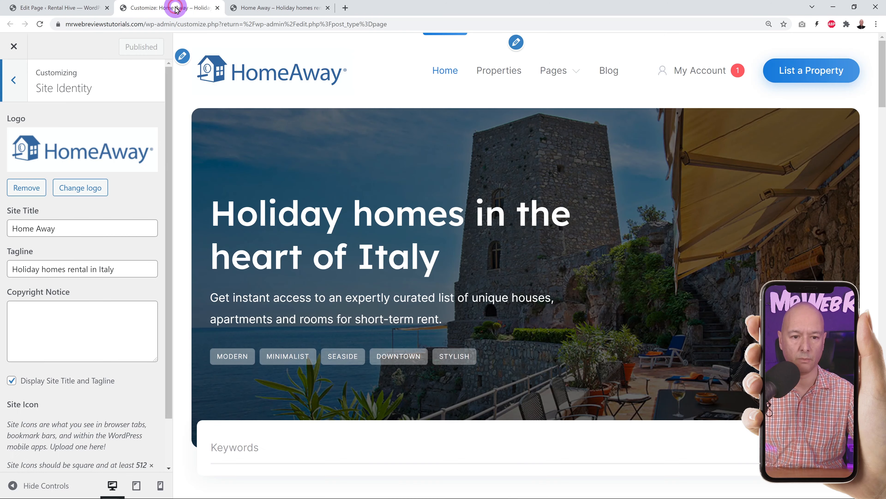
click(69, 7)
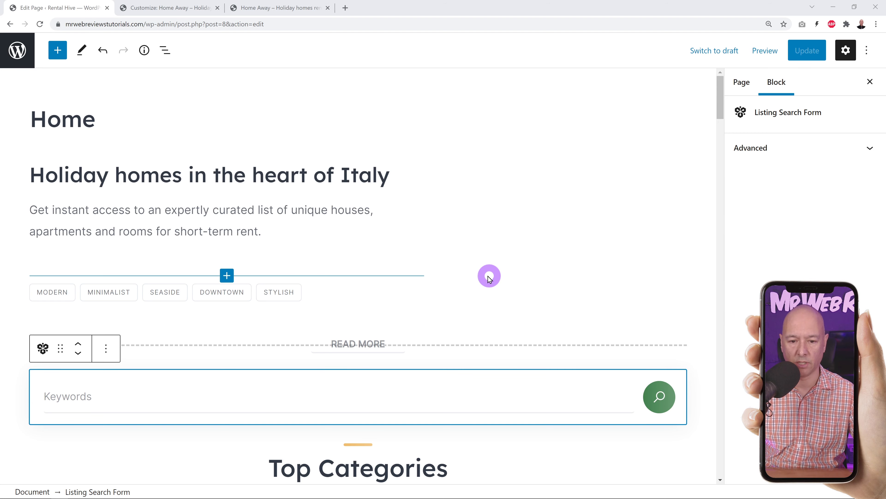
scroll(485, 245, down, 3)
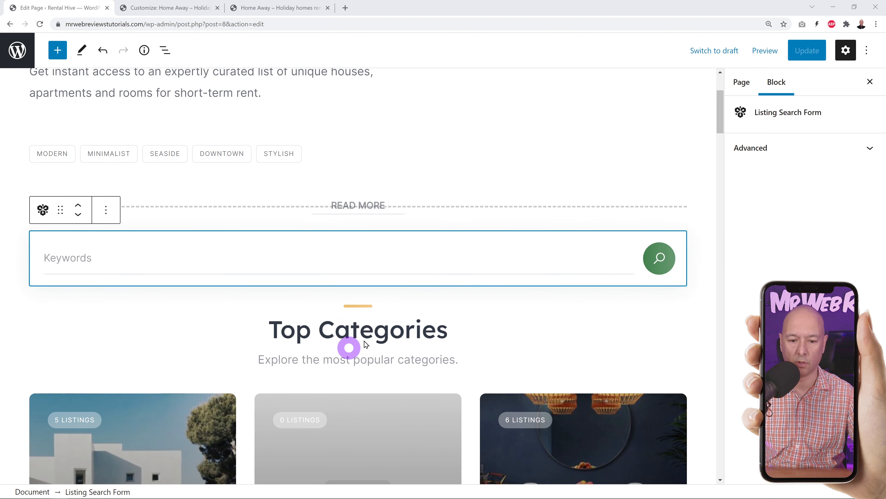
scroll(349, 348, down, 3)
scroll(384, 349, down, 2)
scroll(427, 362, up, 5)
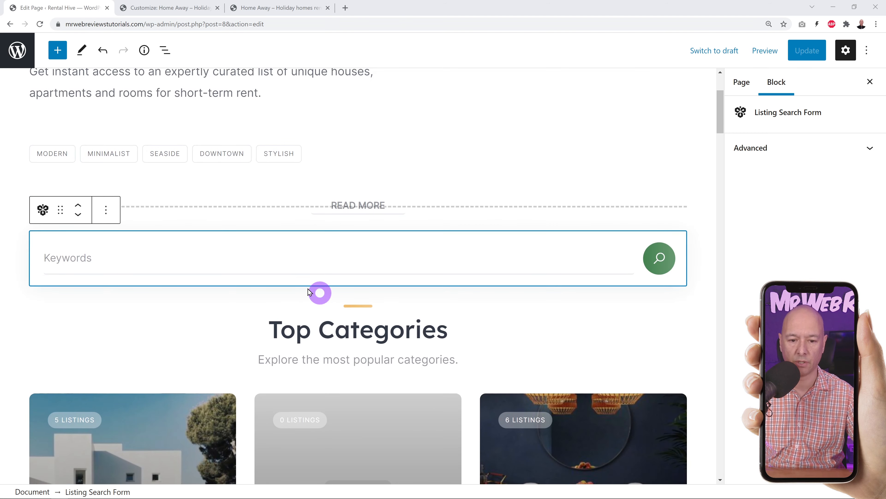
click(191, 269)
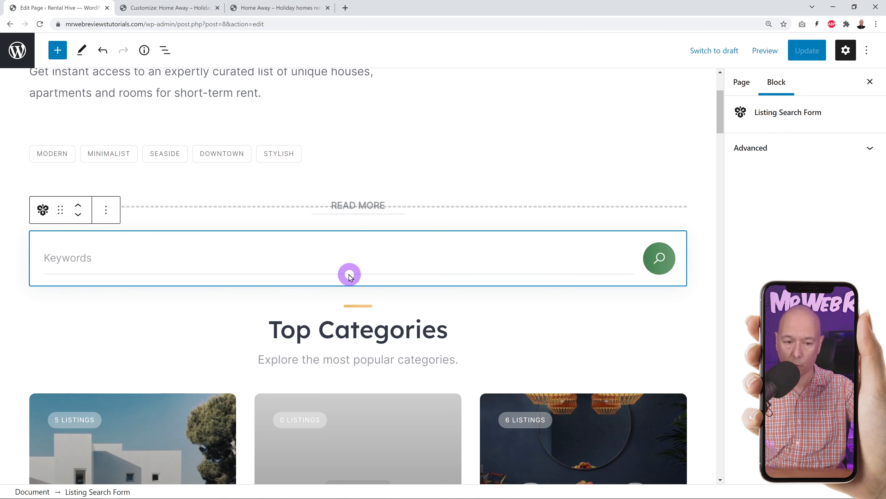
click(79, 215)
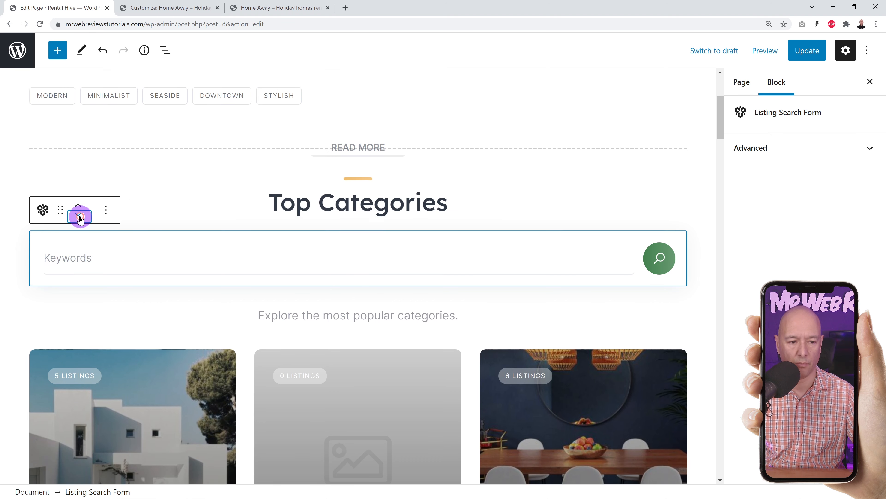
click(80, 217)
click(80, 216)
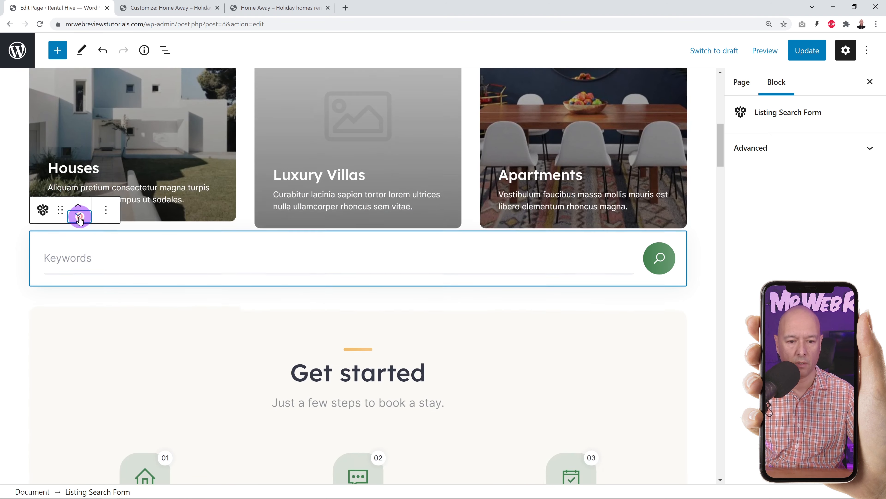
click(79, 217)
click(80, 216)
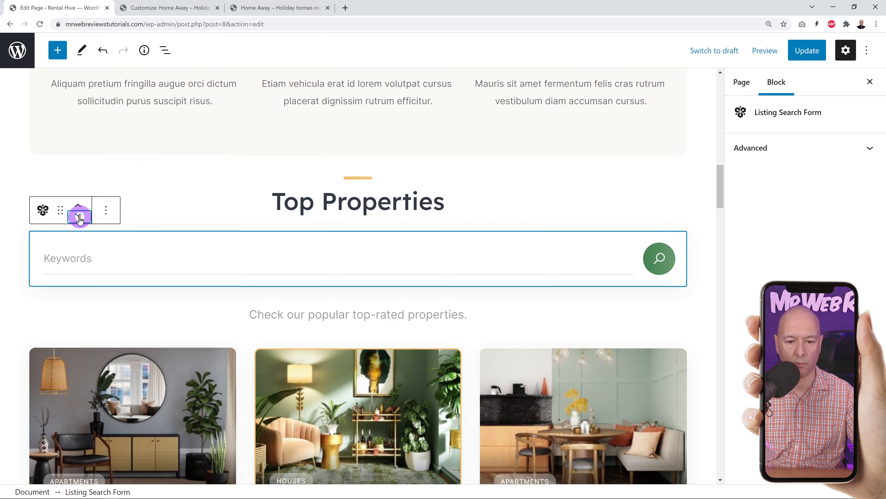
click(80, 217)
click(79, 217)
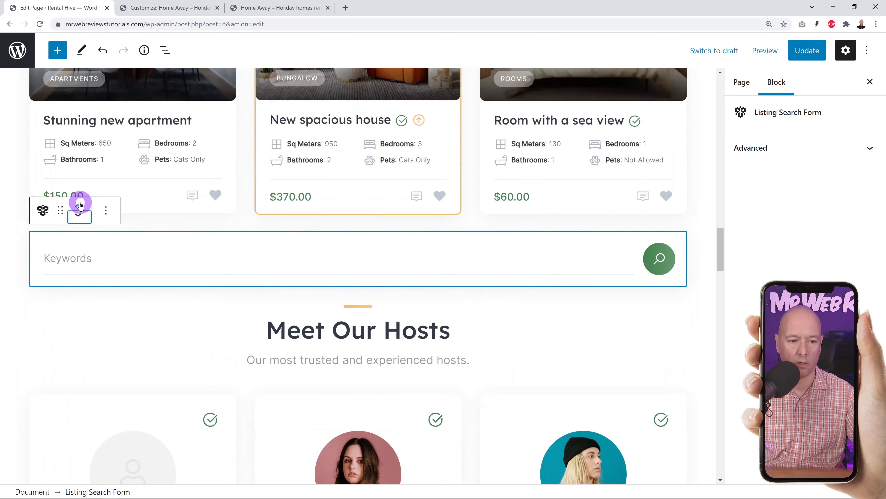
click(80, 205)
click(80, 205)
click(79, 207)
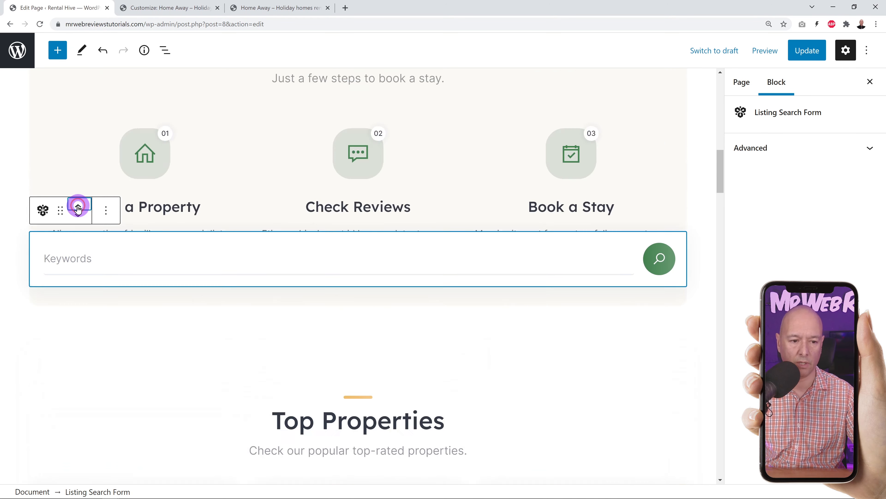
click(78, 208)
click(78, 208)
click(78, 208)
click(78, 209)
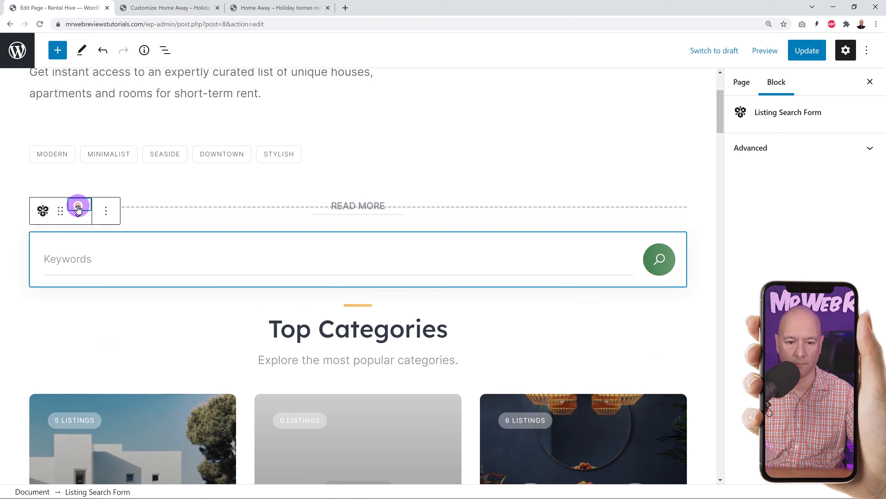
scroll(593, 332, down, 3)
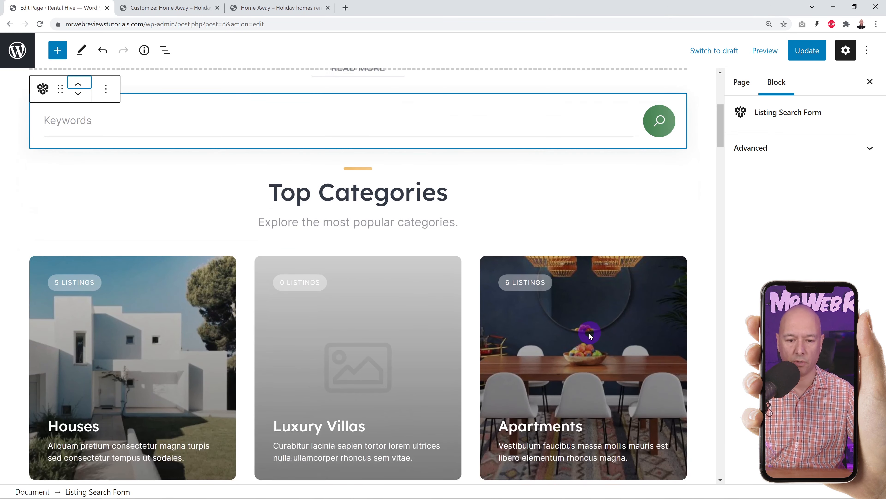
scroll(590, 336, down, 1)
click(403, 282)
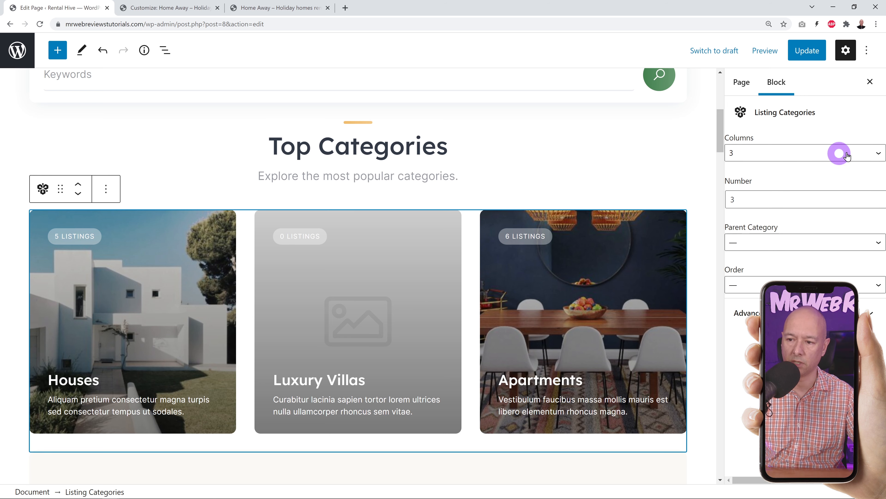
click(882, 153)
click(762, 174)
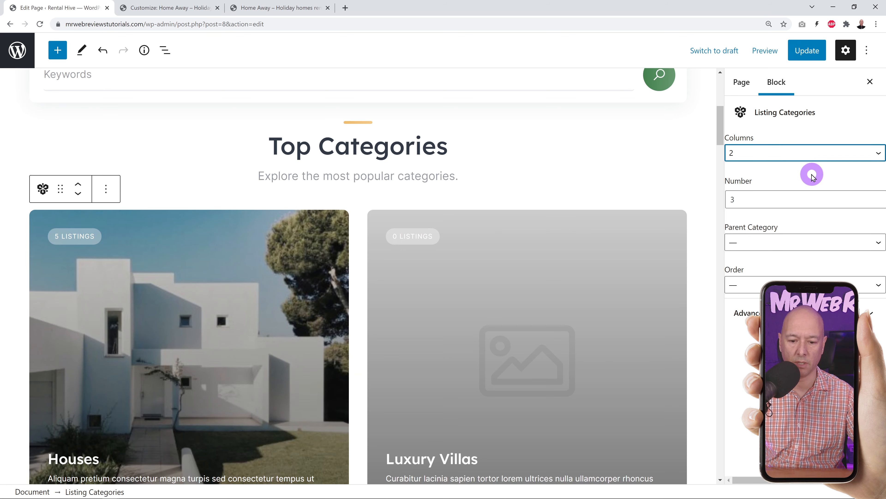
click(848, 153)
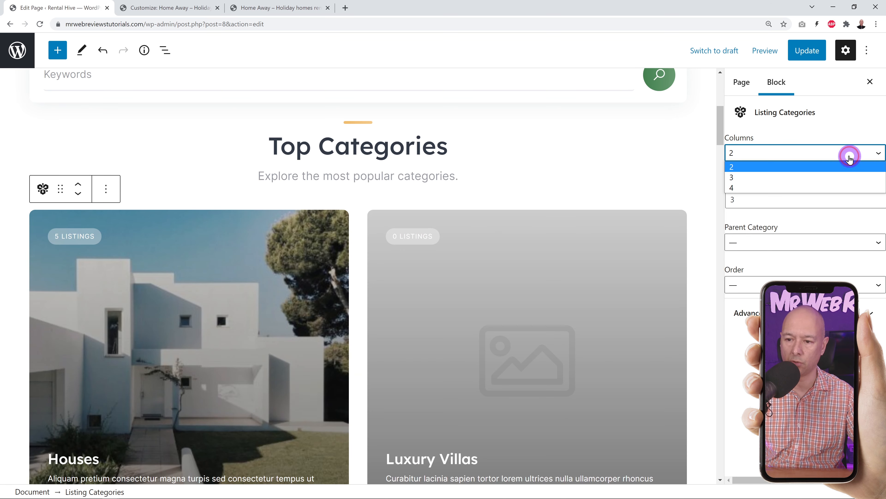
click(776, 188)
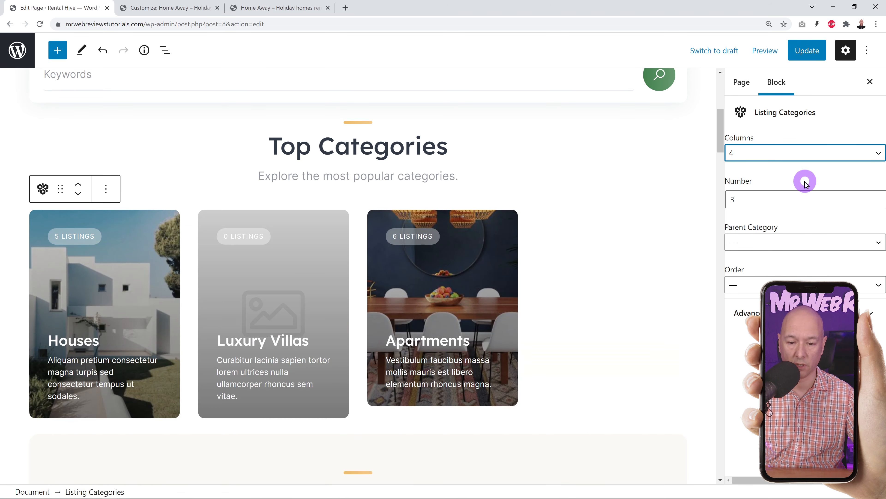
click(815, 158)
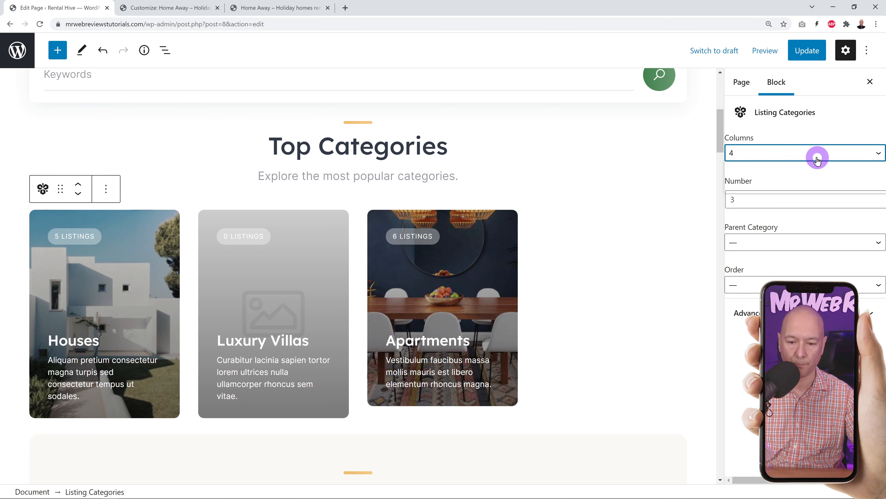
click(803, 181)
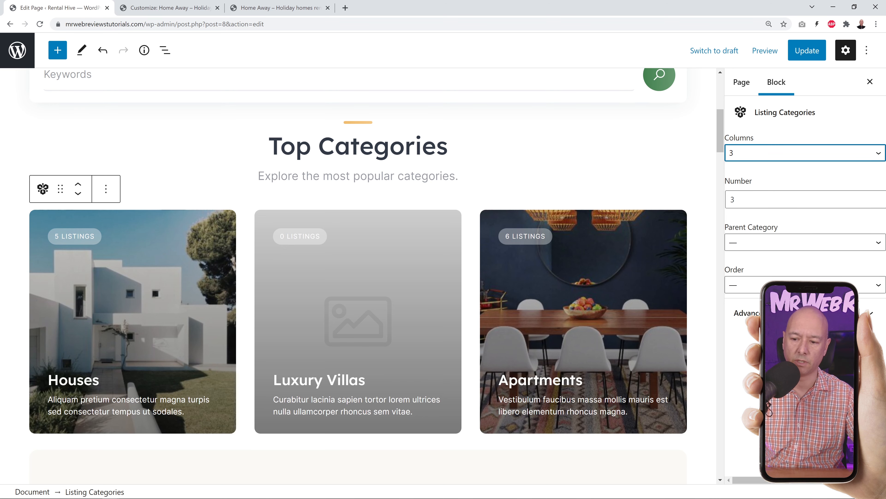
scroll(514, 366, down, 1)
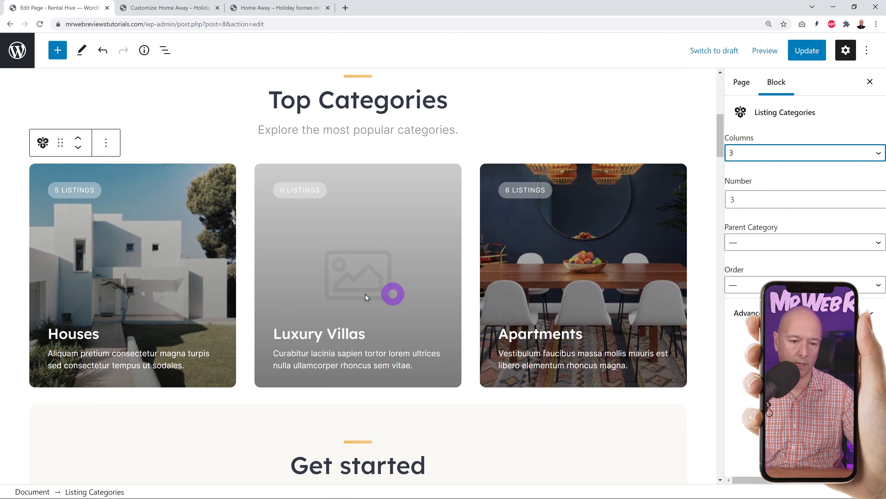
scroll(646, 279, down, 1)
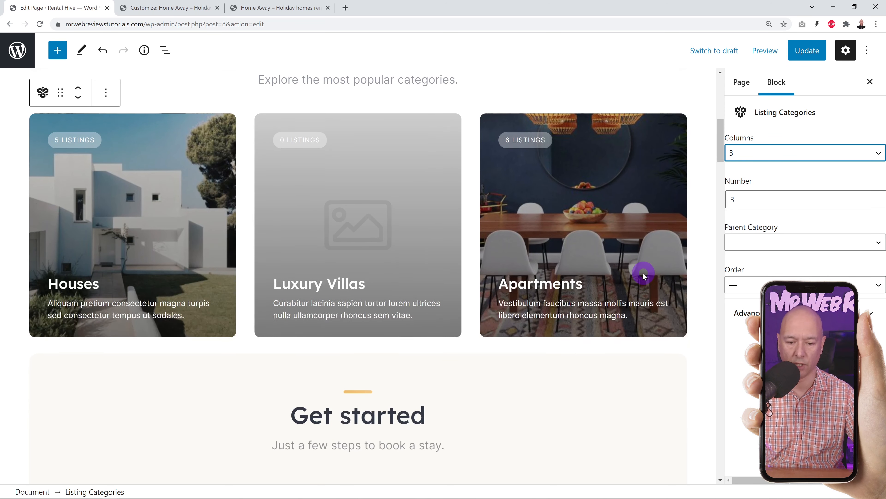
scroll(644, 276, down, 5)
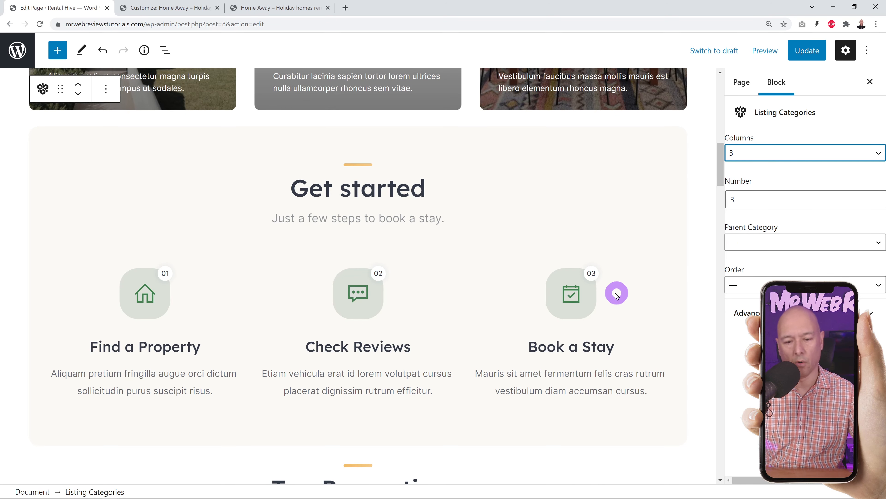
- Select and highlight the Get started heading text
click(378, 190)
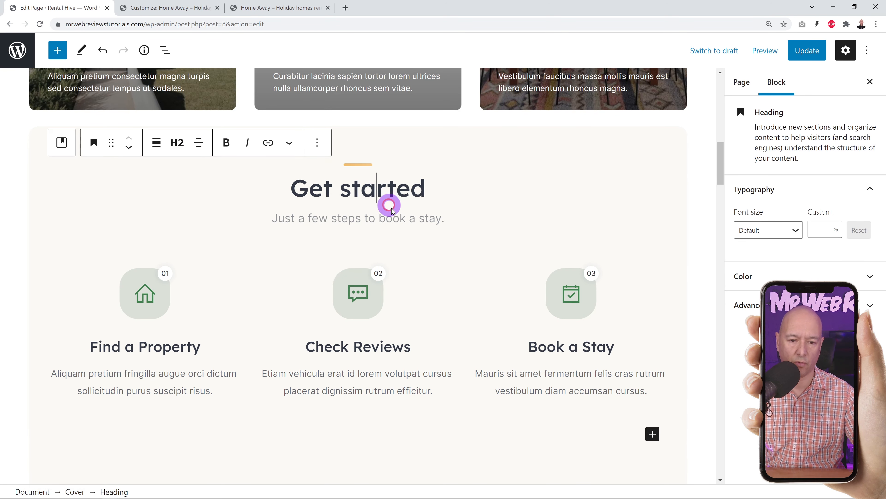
drag(303, 189, 409, 193)
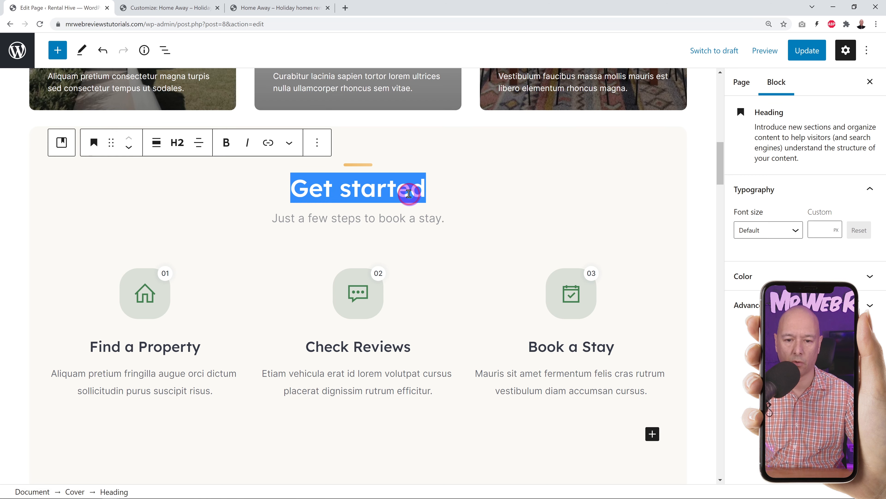
click(394, 193)
double_click(393, 194)
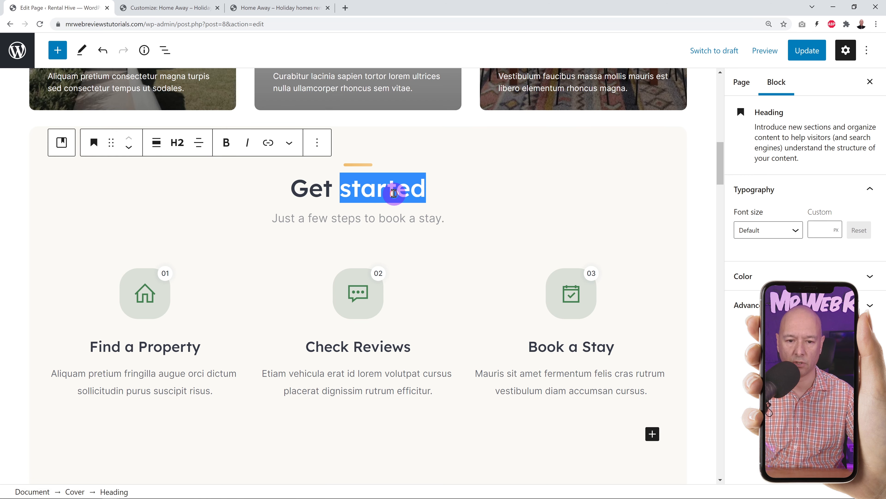
- Set the Find a Property step's icon to 'heading' instead of the house icon
click(453, 253)
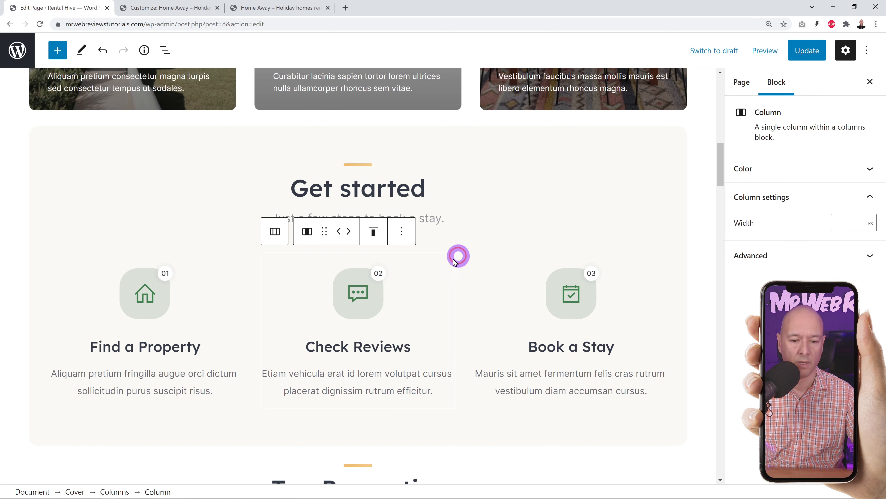
click(151, 294)
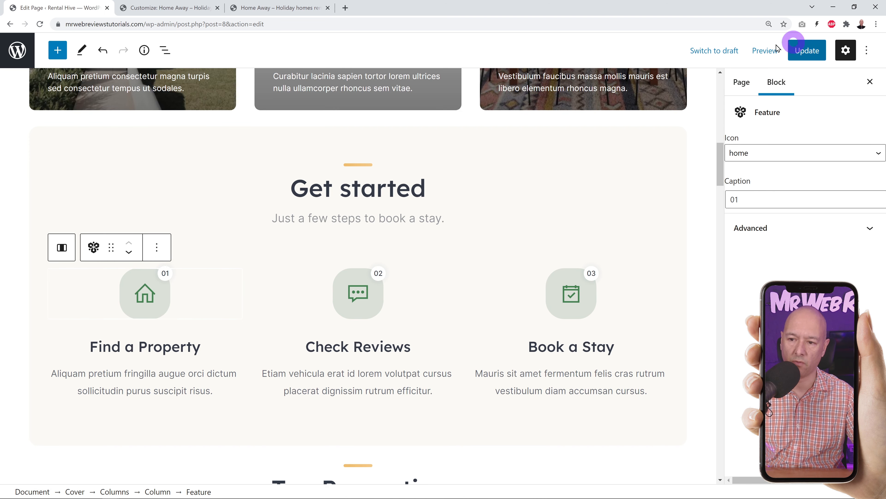
click(875, 153)
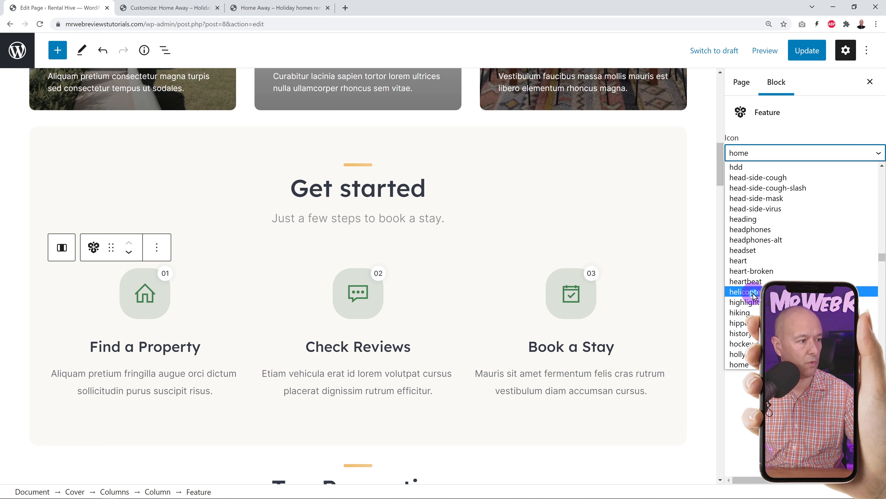
click(749, 219)
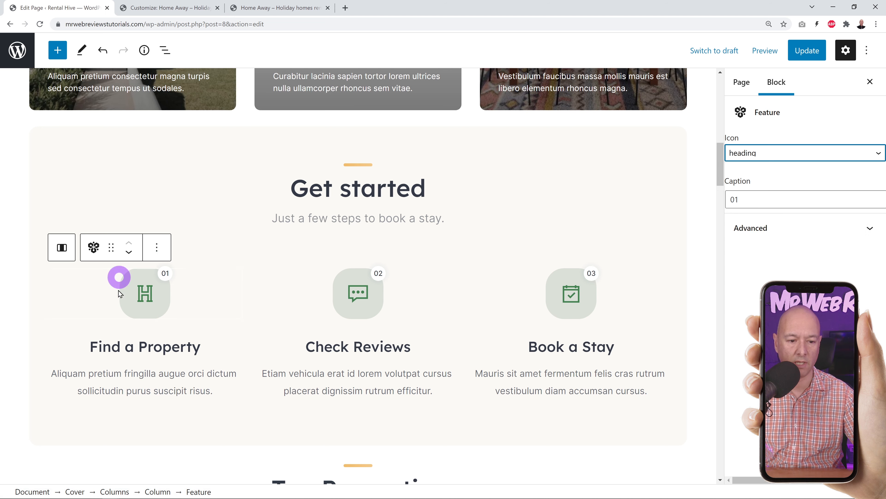
- Select the Find a Property heading text, then reselect the first Get started step block
click(154, 351)
triple_click(117, 351)
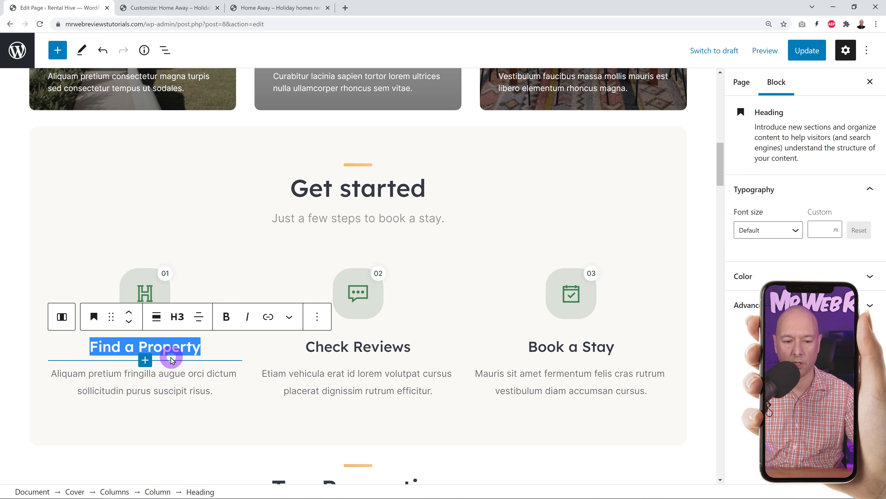
click(165, 347)
click(174, 288)
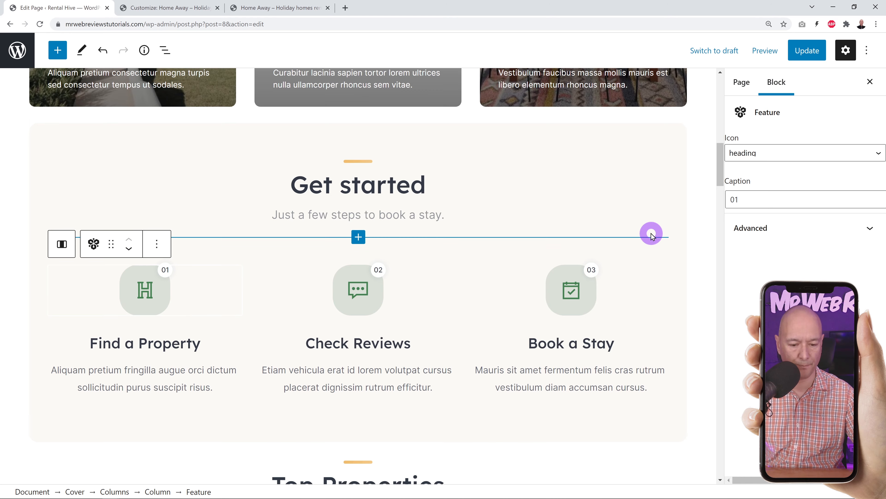
scroll(653, 232, down, 7)
scroll(670, 236, down, 3)
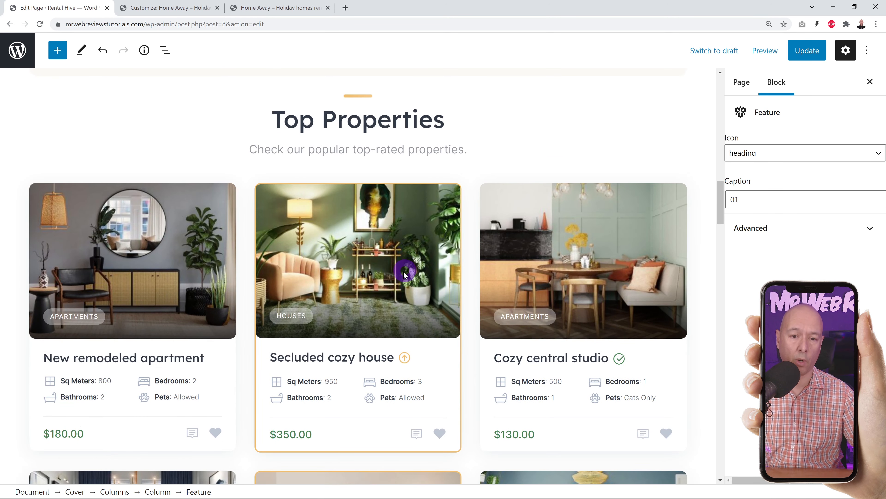
scroll(404, 276, down, 5)
scroll(403, 278, up, 5)
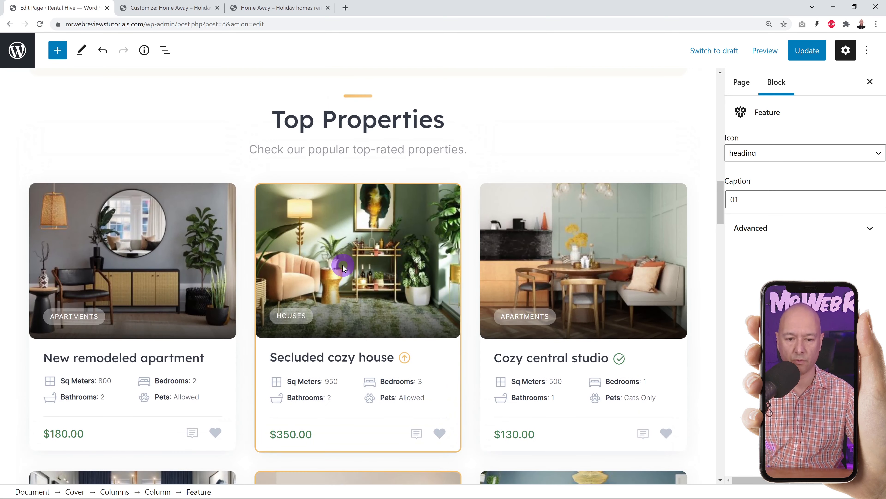
click(343, 267)
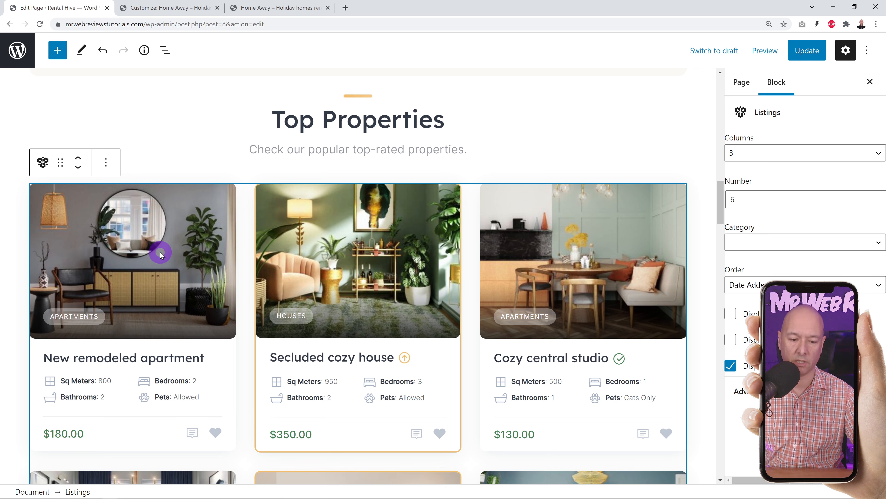
click(881, 152)
click(734, 199)
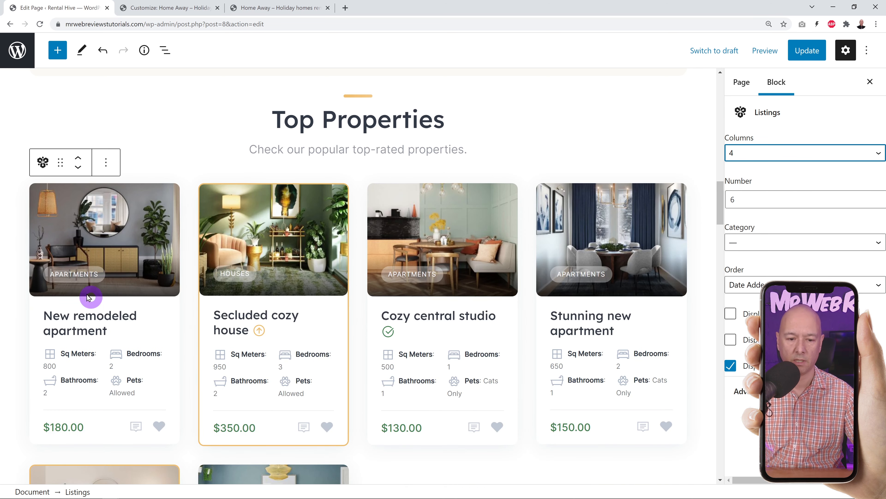
scroll(534, 245, down, 5)
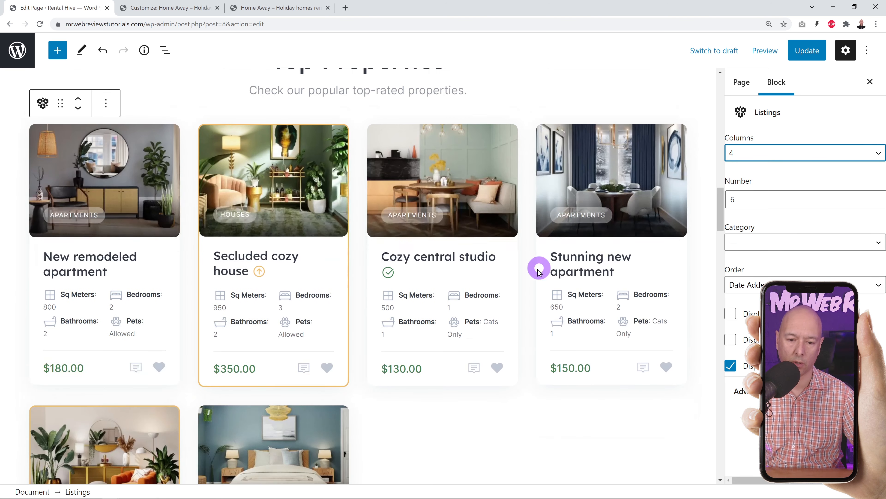
scroll(508, 340, up, 4)
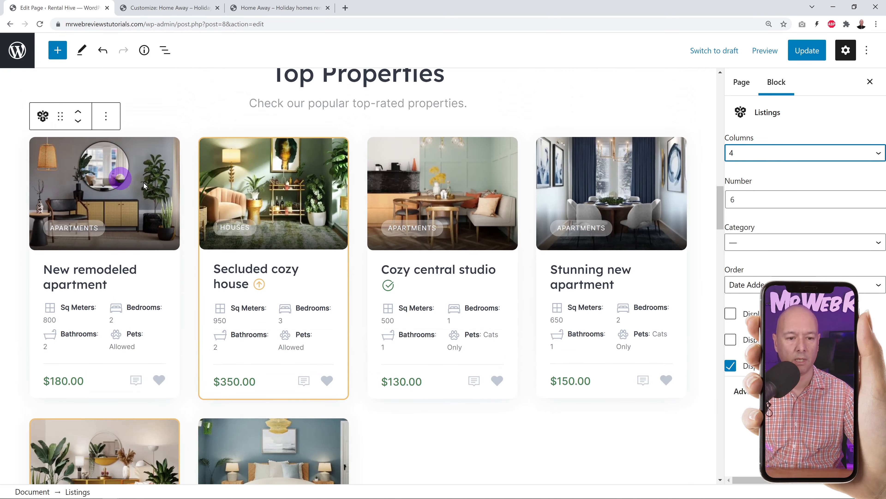
scroll(608, 180, down, 3)
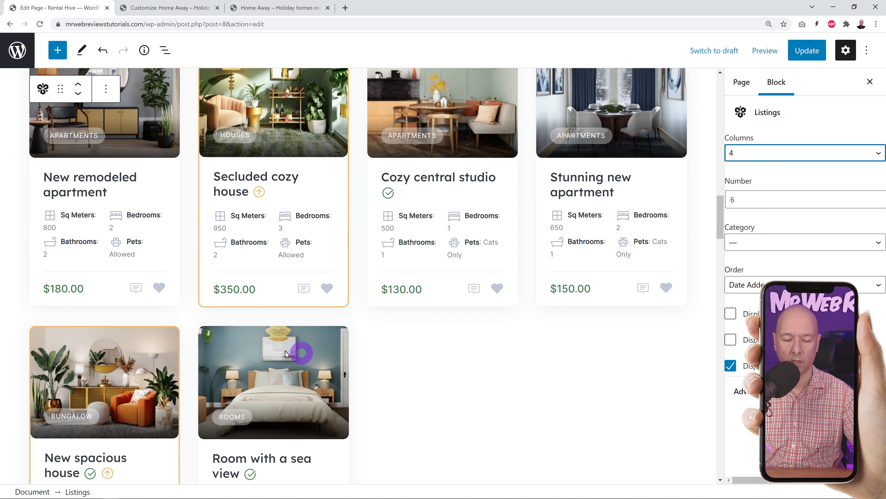
click(800, 205)
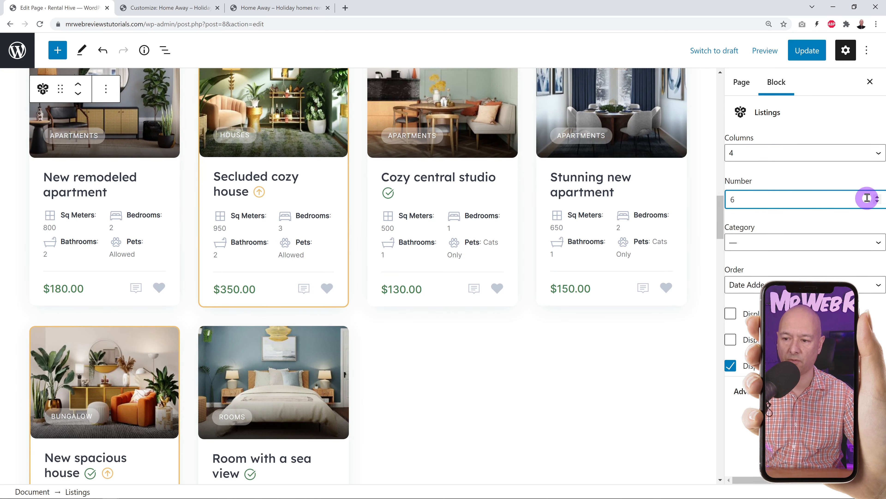
click(877, 197)
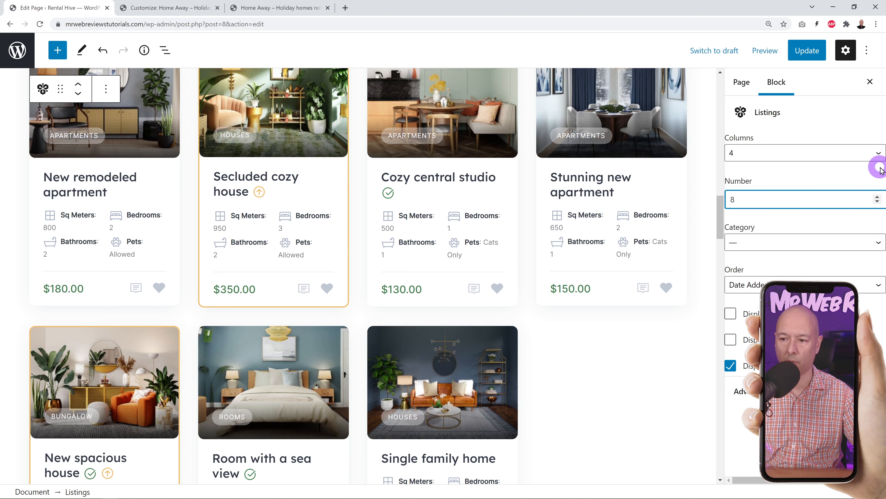
click(878, 202)
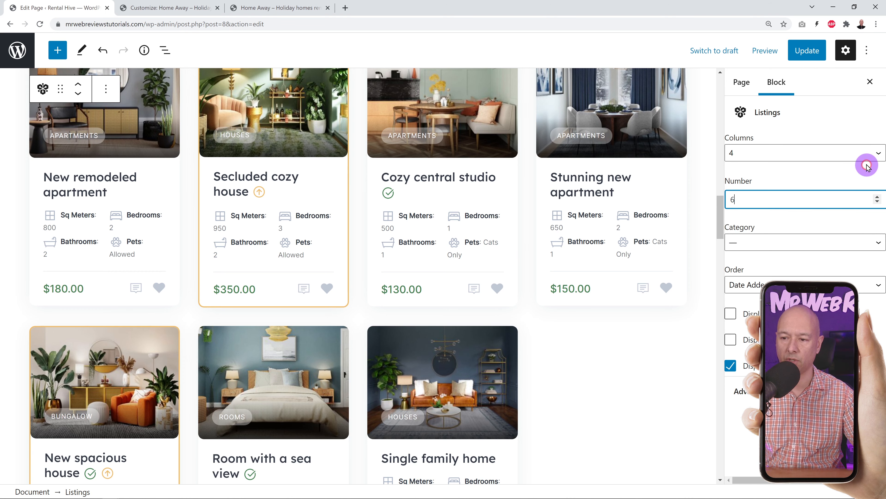
click(865, 153)
click(781, 191)
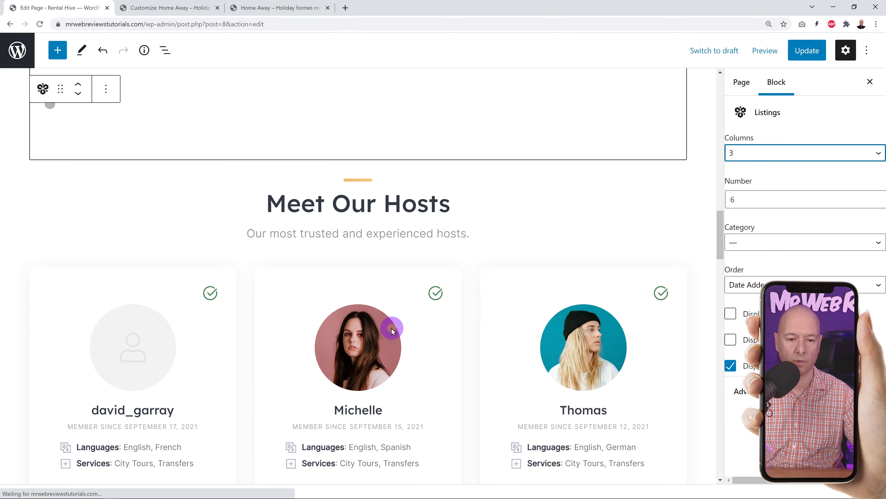
scroll(474, 307, down, 4)
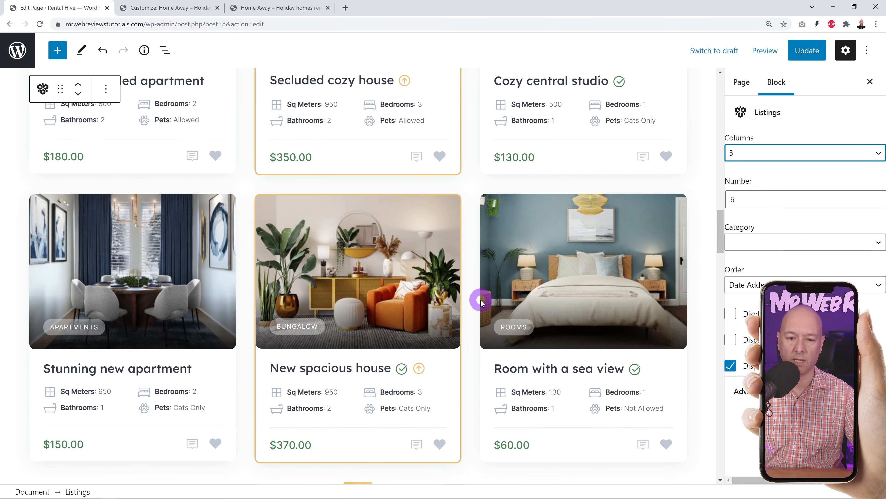
scroll(481, 303, up, 1)
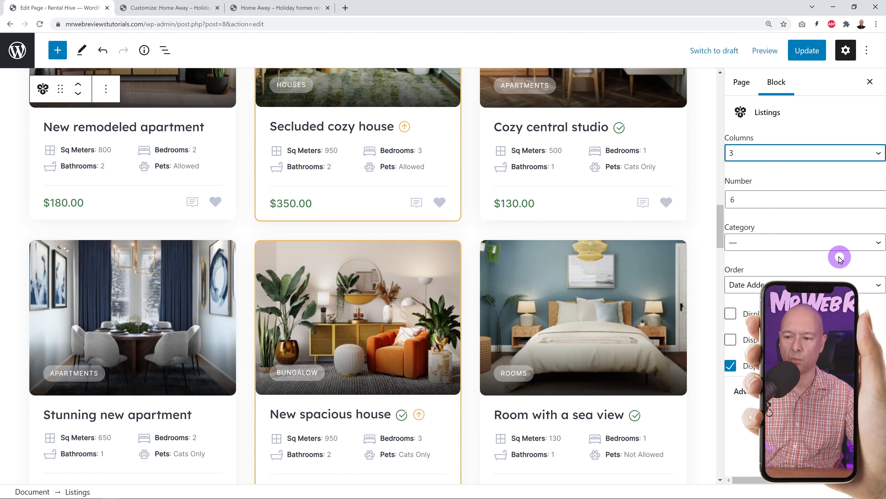
click(877, 242)
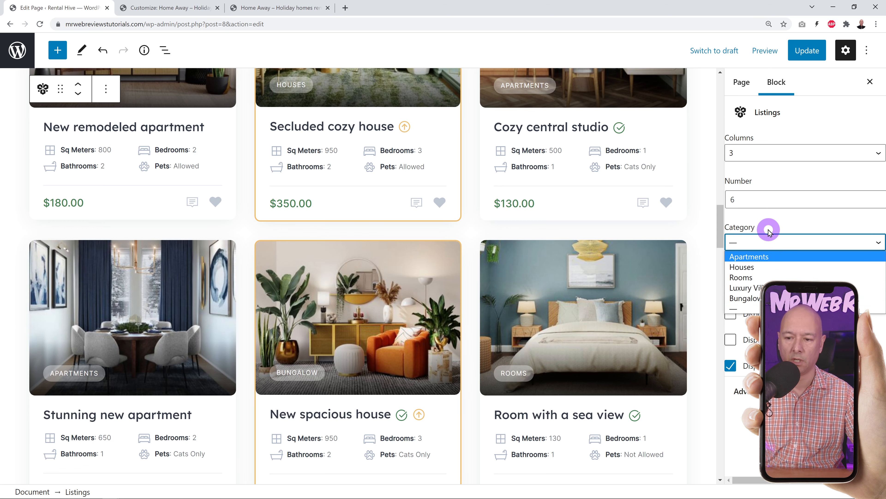
click(712, 240)
scroll(536, 271, down, 5)
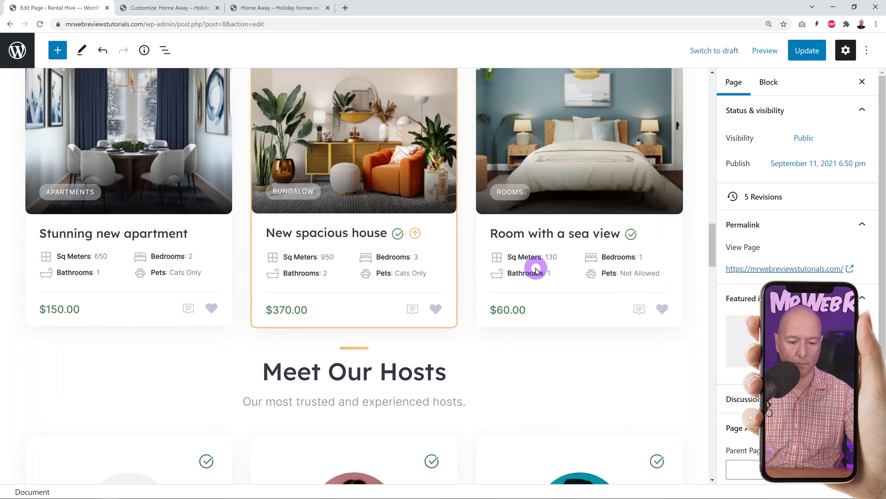
- Review the Meet Our Hosts block settings, then select the What People Say testimonials block
scroll(536, 271, down, 8)
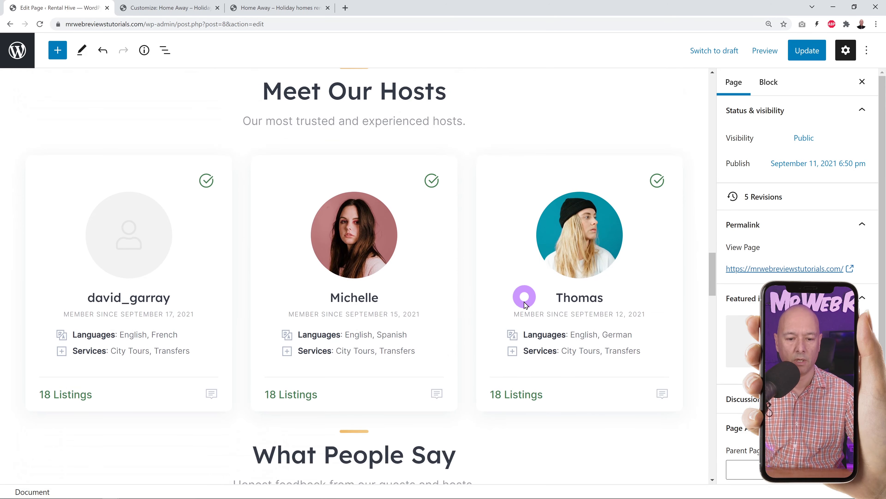
click(417, 263)
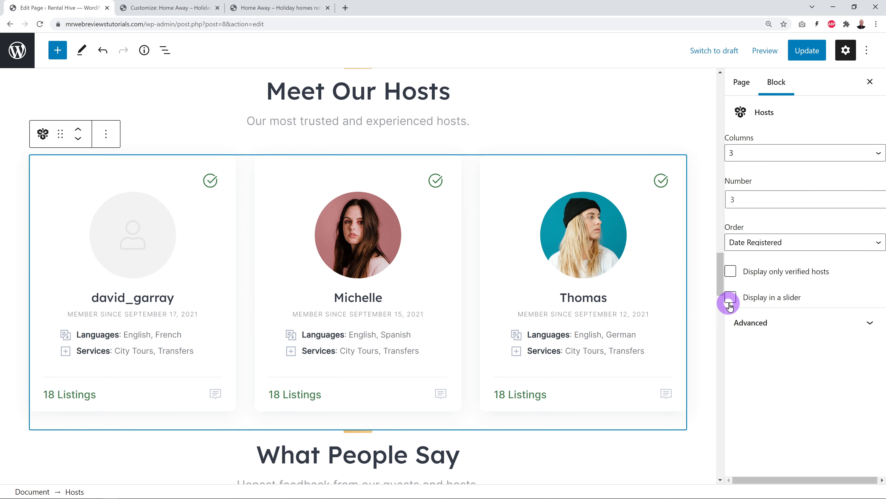
scroll(540, 297, down, 8)
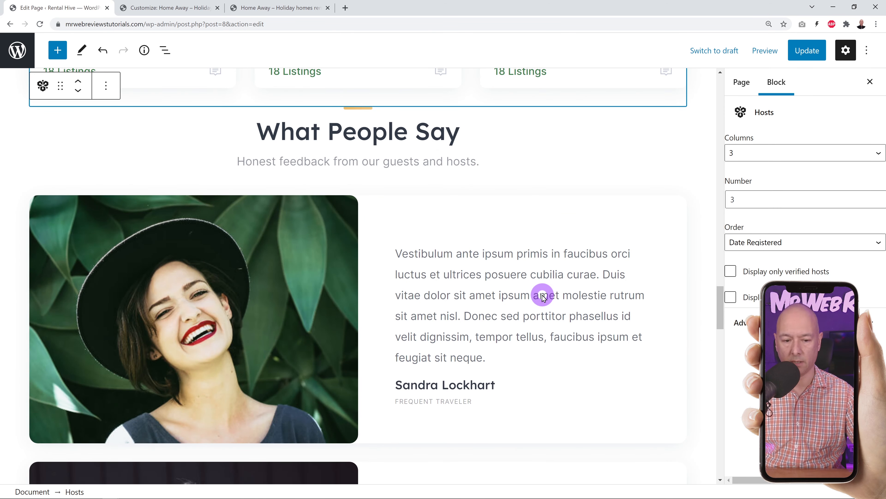
scroll(530, 300, down, 1)
scroll(535, 301, down, 1)
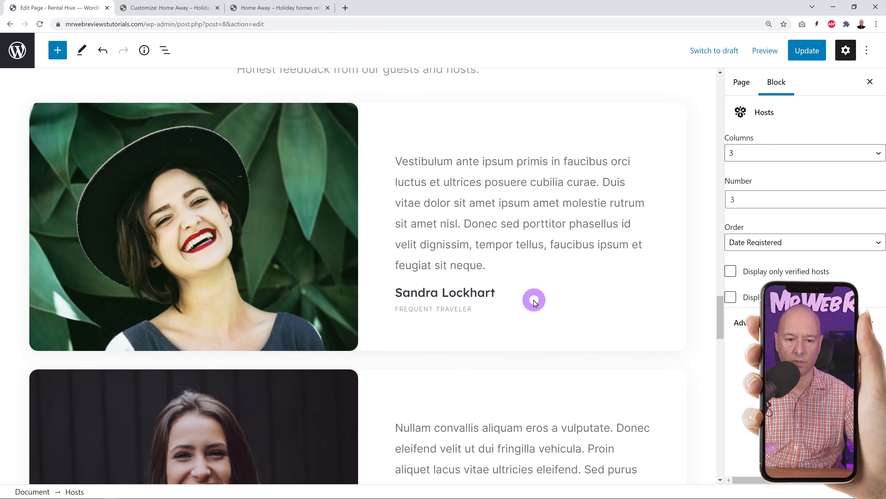
click(262, 231)
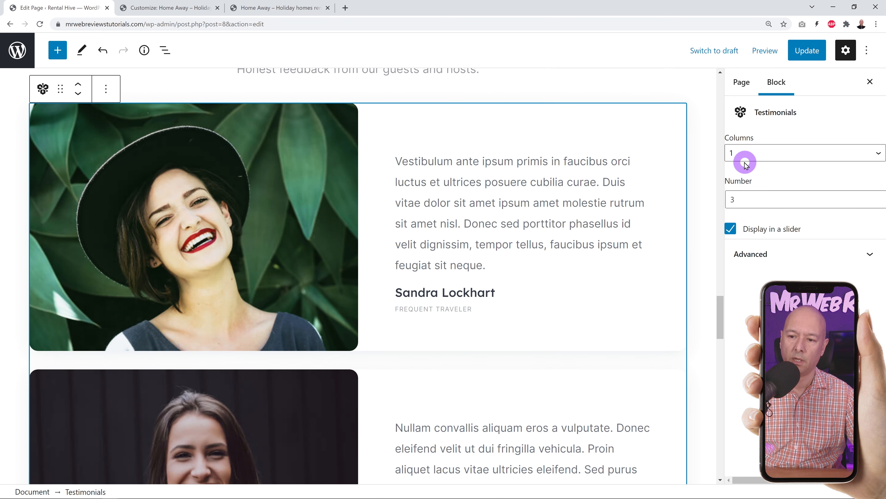
- Keep the testimonials at 1 column and page through the carousel on the live site
click(855, 156)
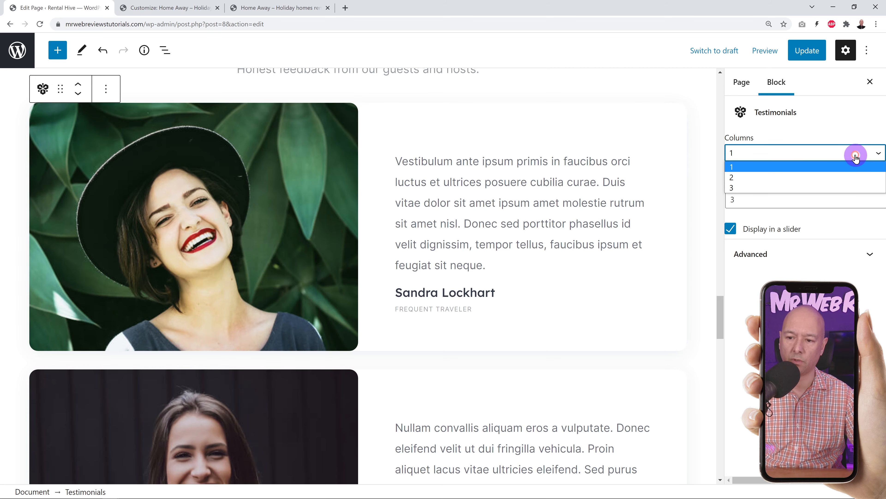
click(855, 158)
click(279, 9)
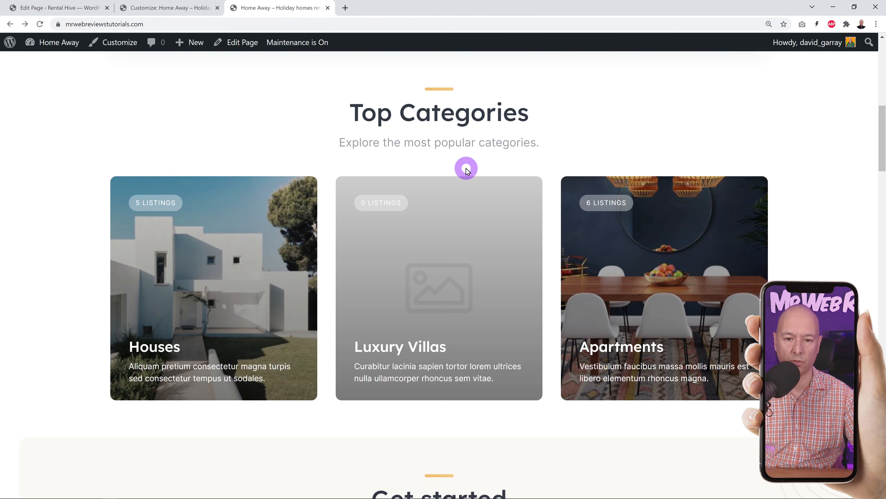
scroll(467, 169, down, 20)
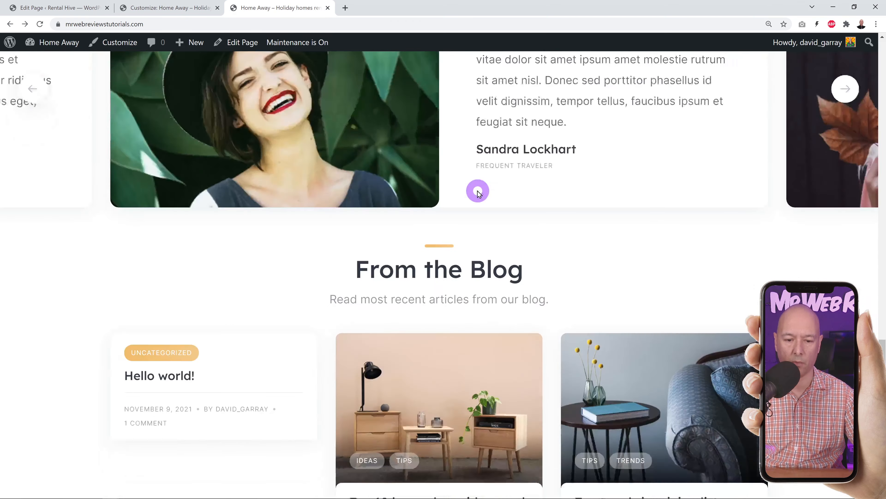
scroll(476, 190, up, 5)
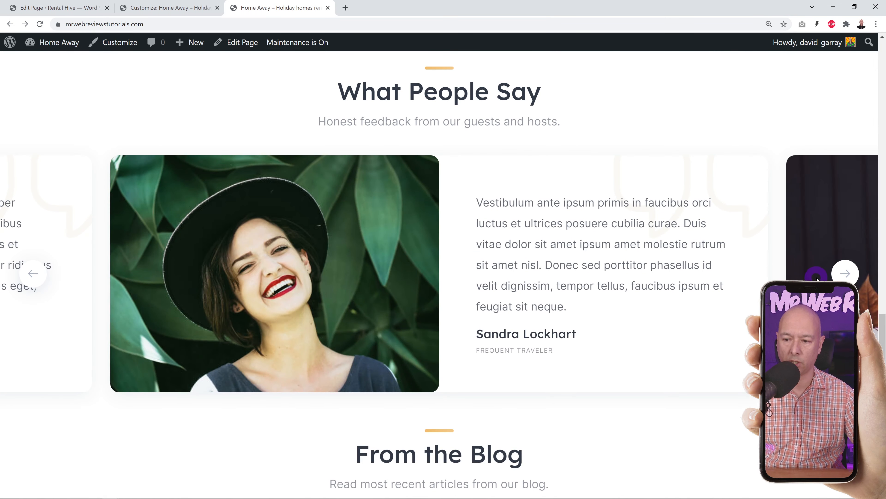
click(845, 272)
click(845, 273)
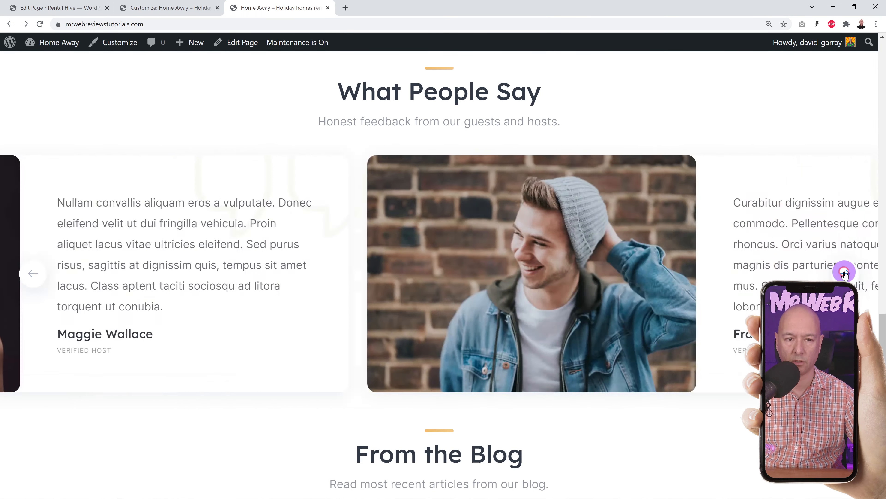
click(74, 9)
- Try the testimonials at 2, then 3 columns before settling on 1 column
click(801, 153)
click(775, 177)
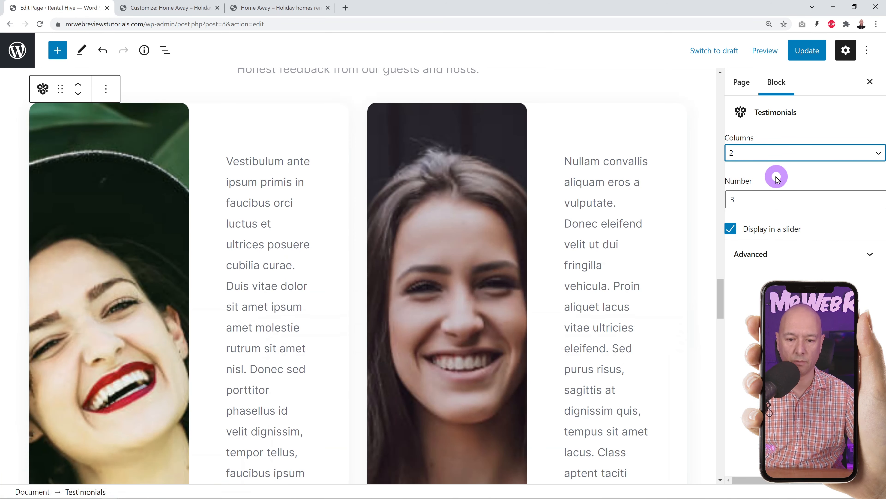
click(791, 148)
click(775, 184)
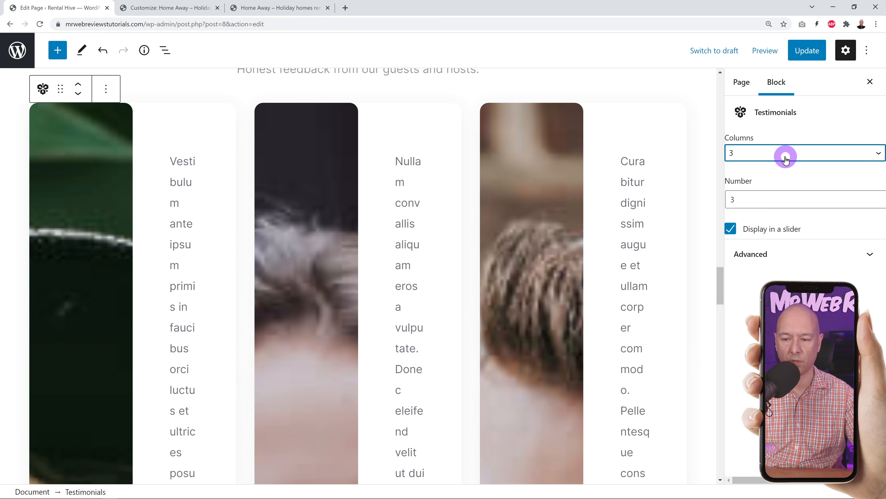
click(785, 153)
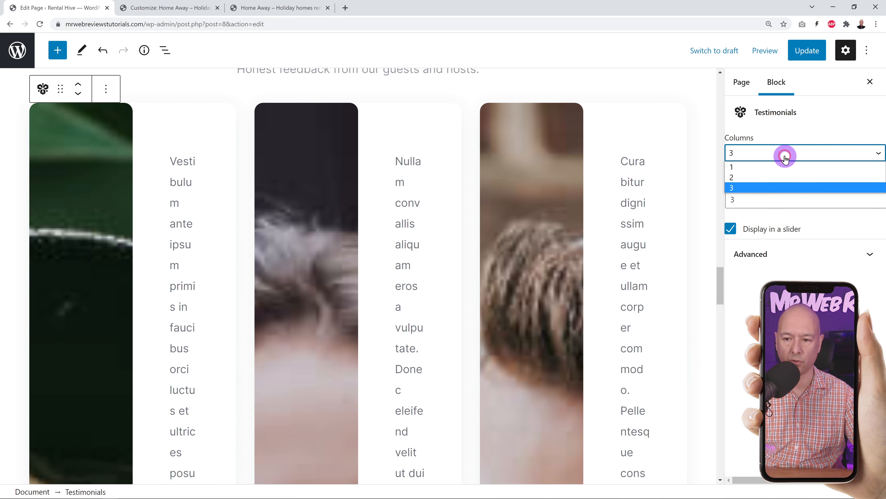
click(782, 166)
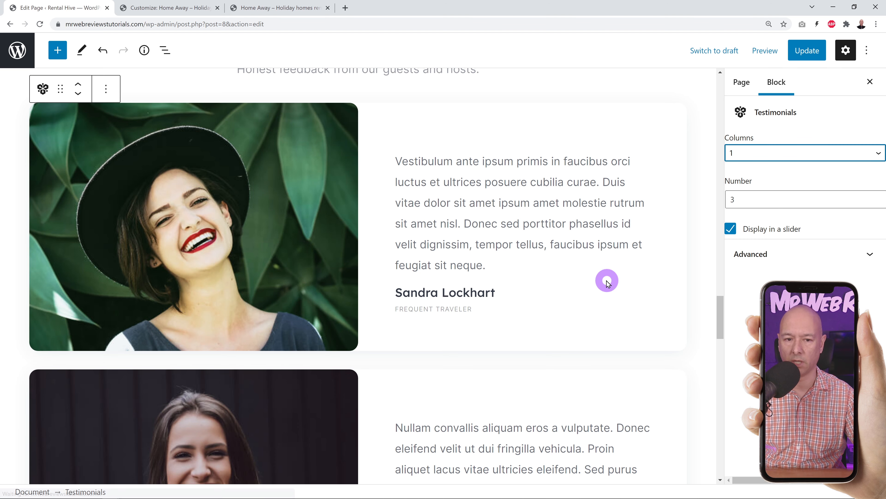
- Scroll down and select the From the Blog posts block to review it
scroll(609, 279, down, 4)
scroll(609, 280, down, 14)
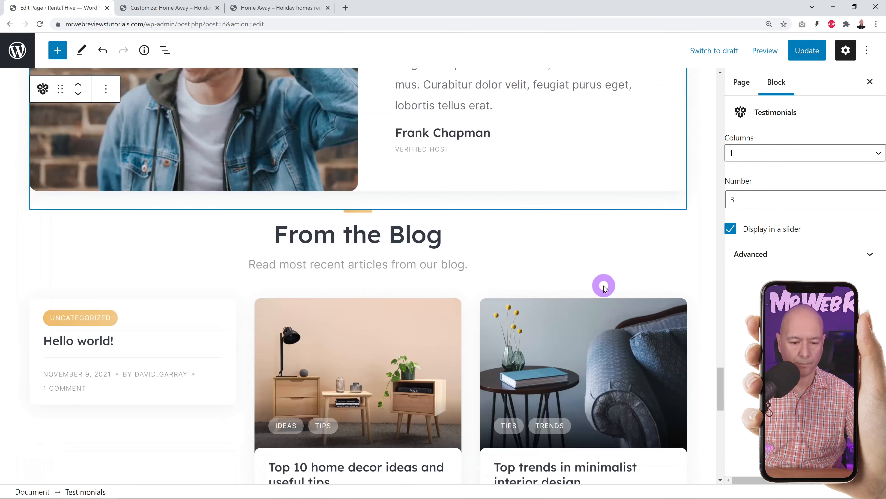
scroll(607, 290, down, 4)
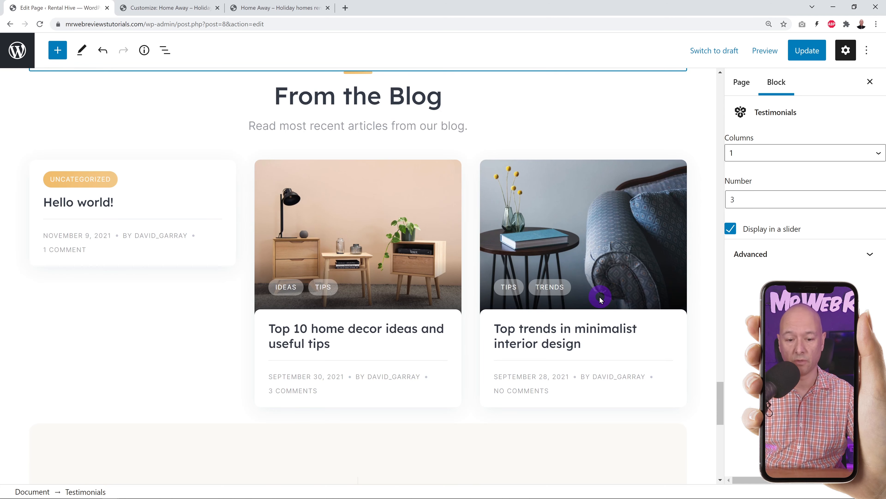
click(382, 244)
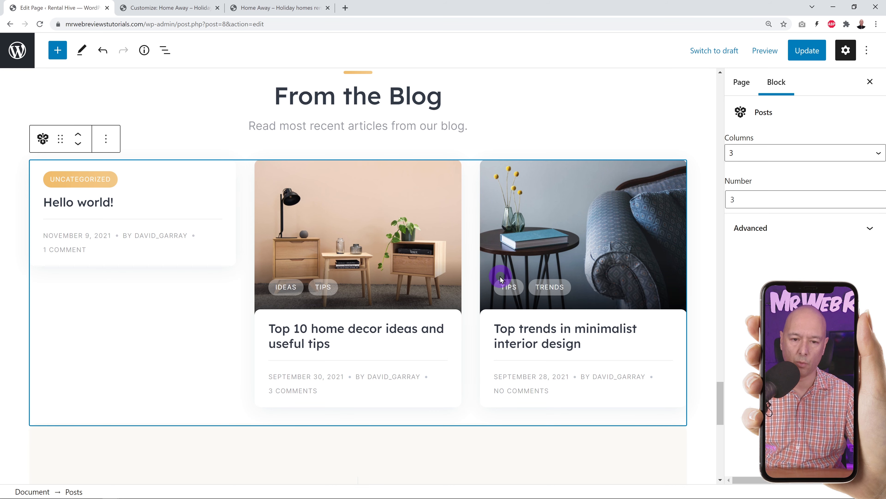
scroll(500, 279, down, 7)
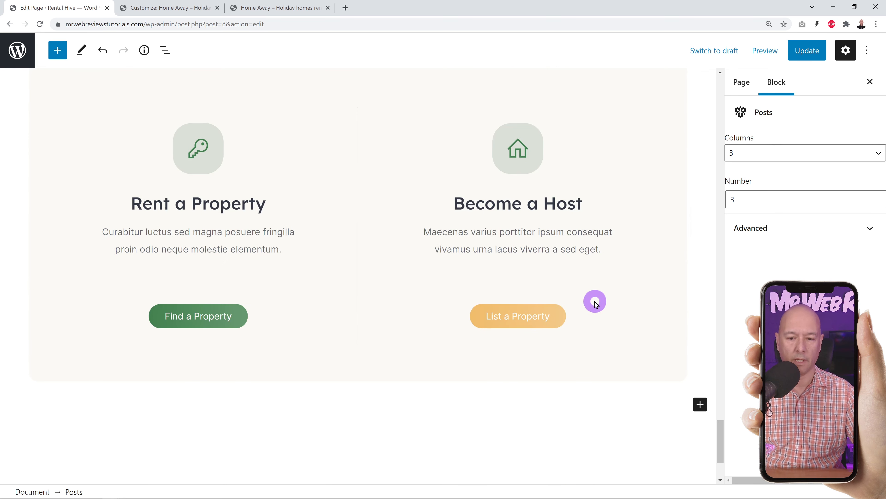
scroll(595, 302, up, 1)
scroll(597, 303, up, 1)
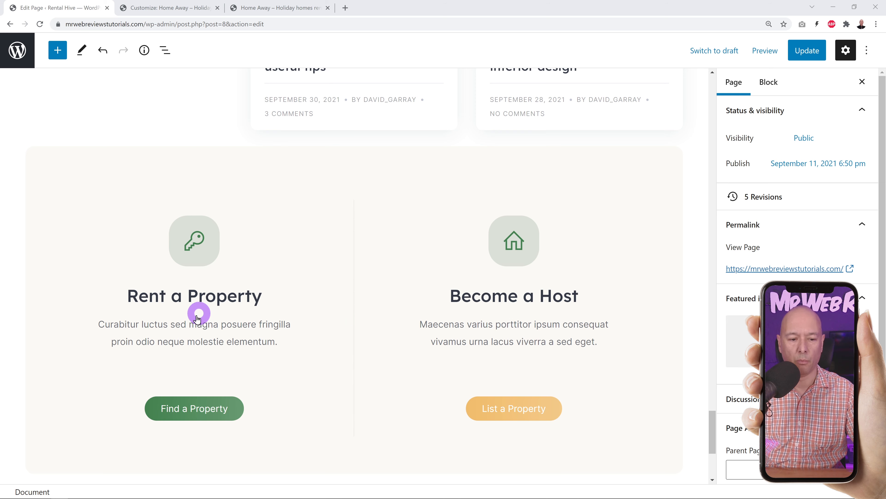
- Select the Rent a Property and Become a Host paragraphs, then Update the Home page
click(107, 324)
drag(103, 324, 268, 346)
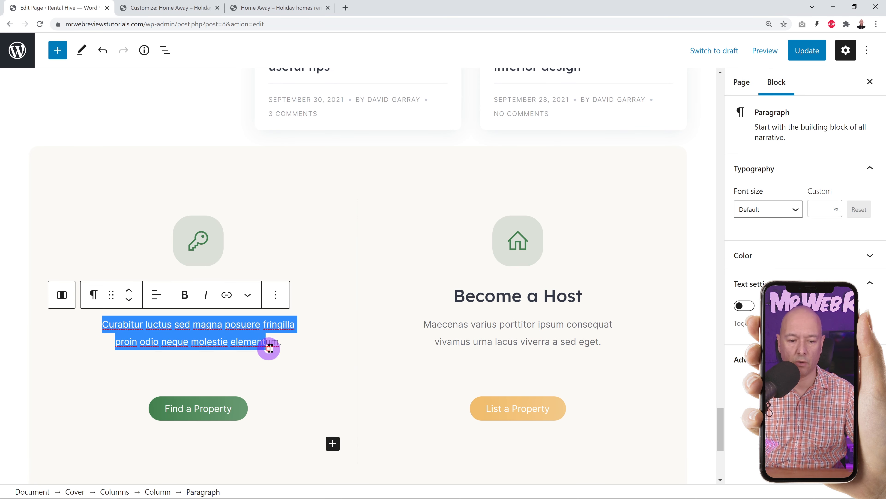
click(492, 329)
click(695, 202)
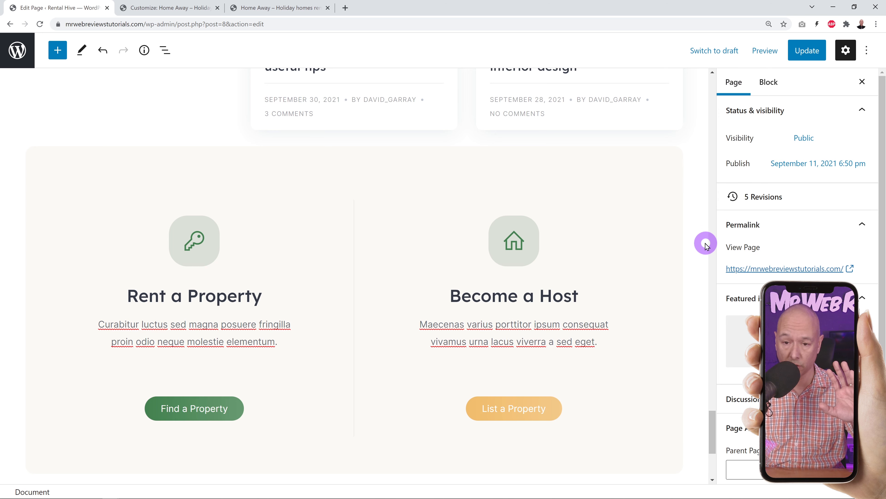
click(817, 51)
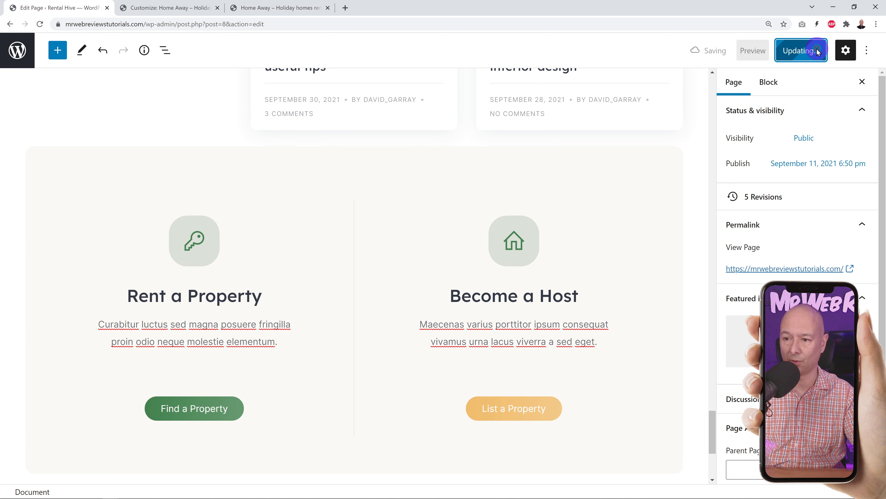
- Remove the From the Blog posts block, then undo to restore it
scroll(603, 269, up, 10)
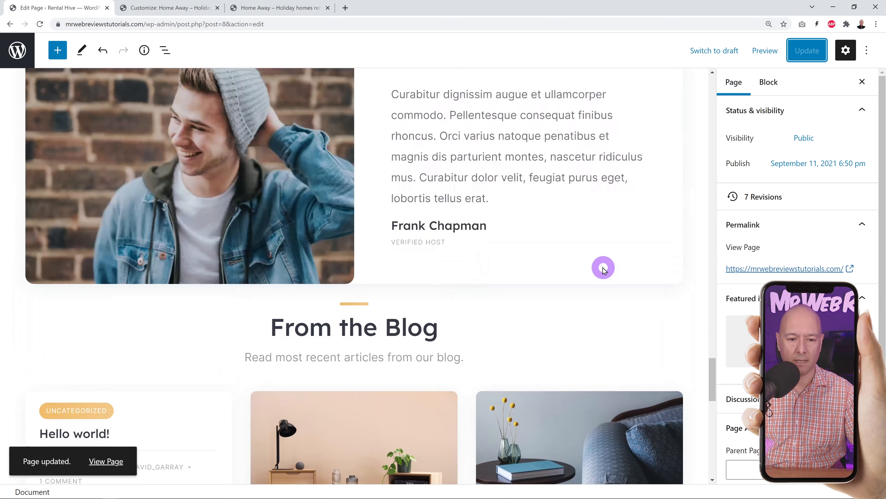
scroll(604, 269, down, 10)
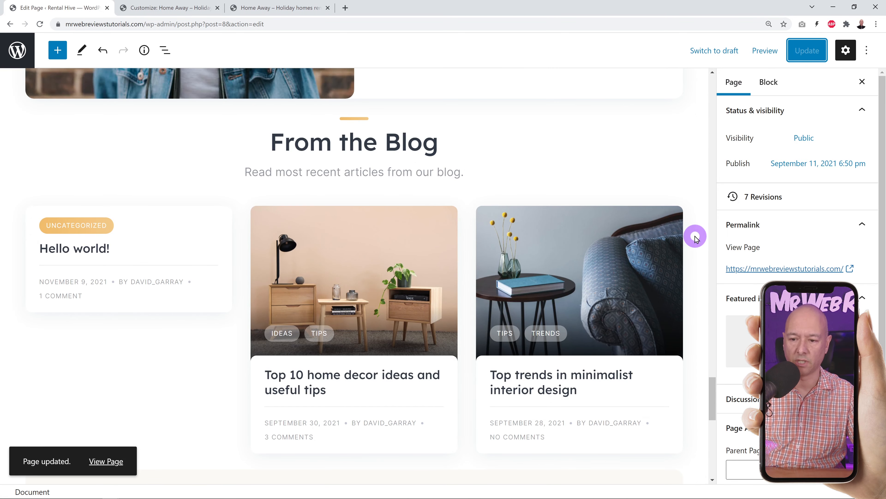
click(680, 241)
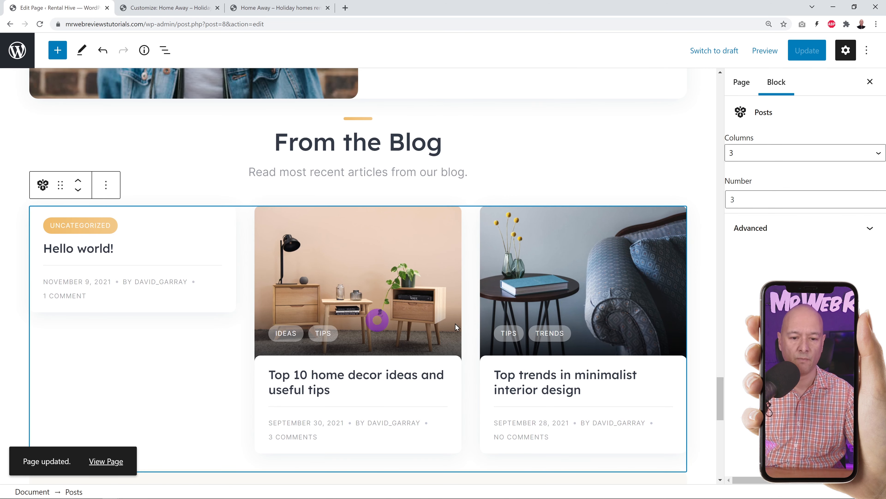
click(106, 187)
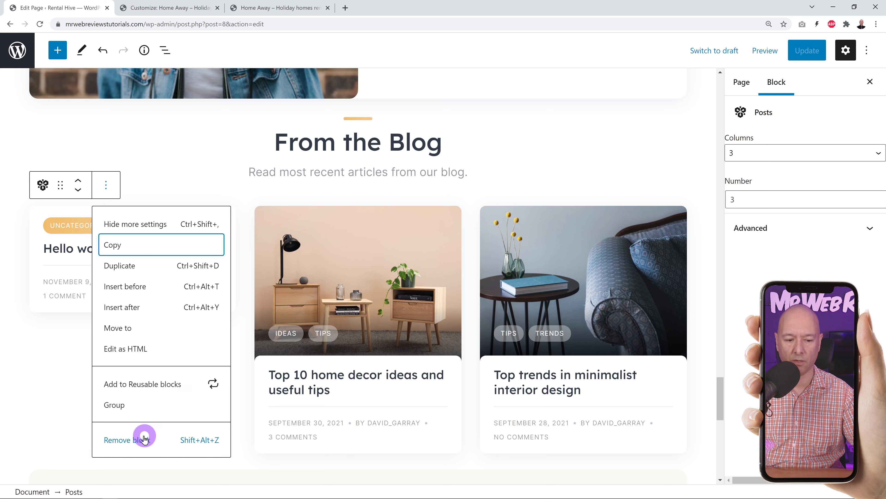
click(144, 439)
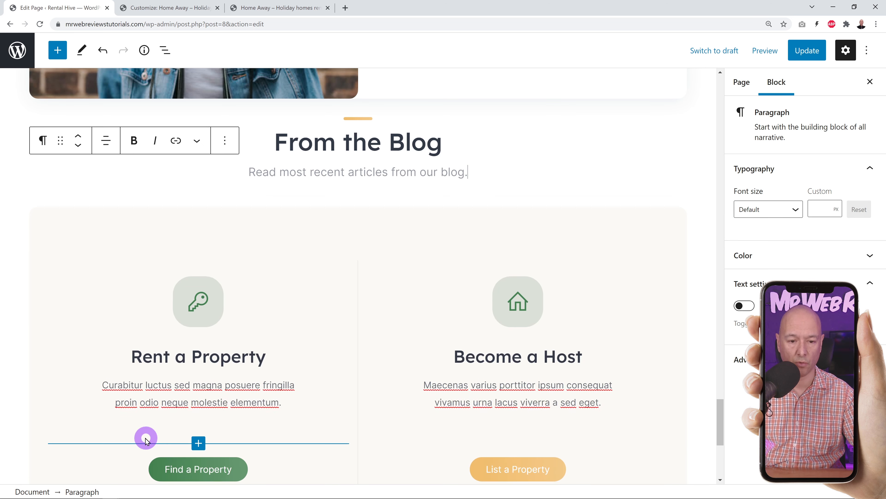
scroll(601, 208, up, 3)
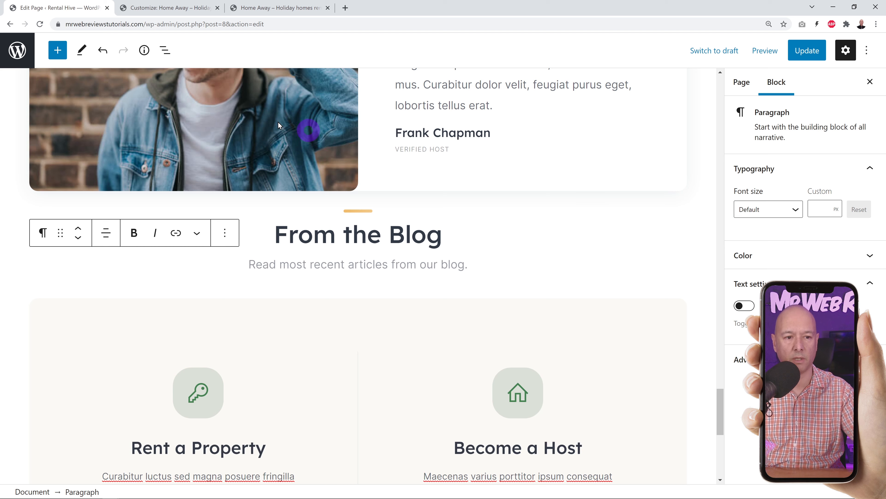
click(98, 50)
click(104, 53)
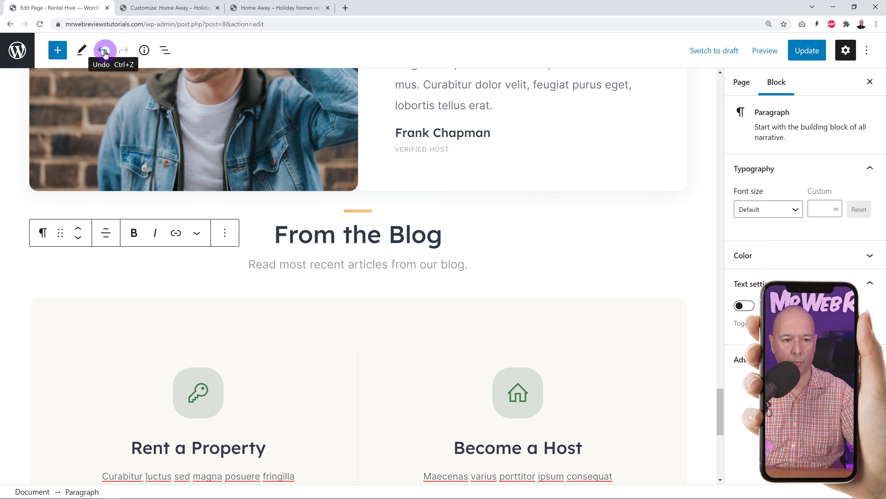
click(104, 53)
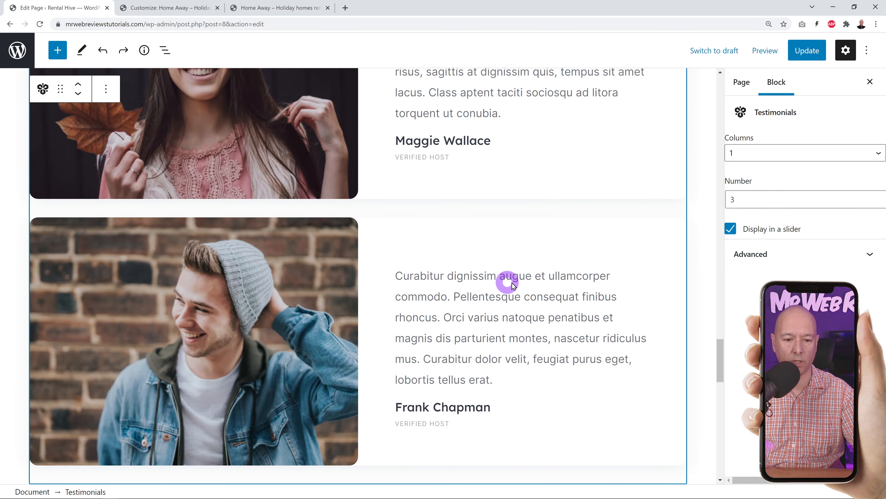
- Update the Home page and view it on the live site
scroll(509, 283, down, 8)
scroll(499, 305, up, 1)
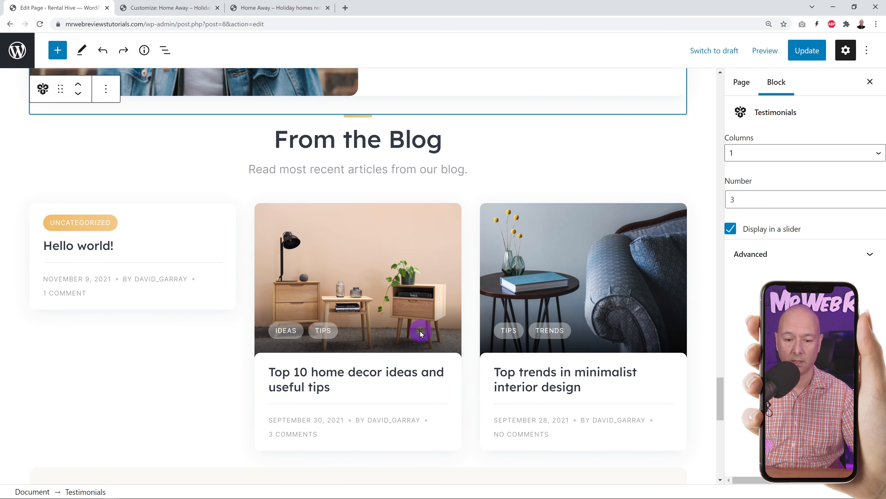
click(808, 51)
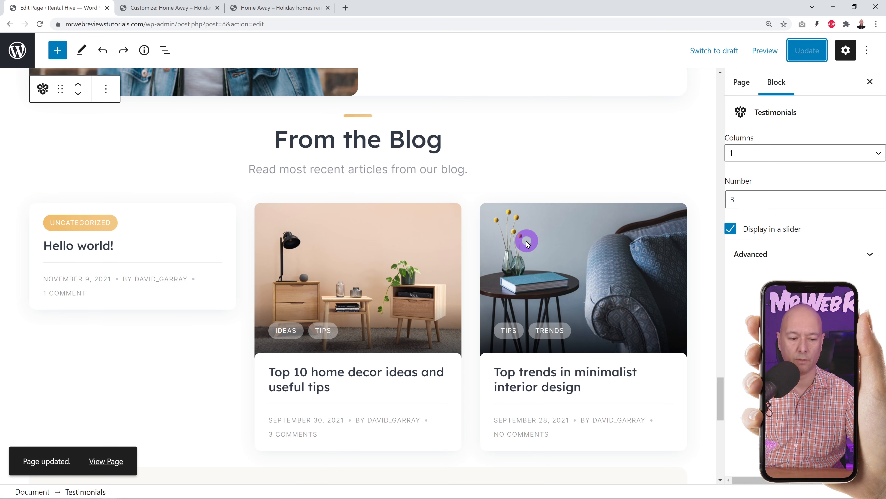
click(275, 8)
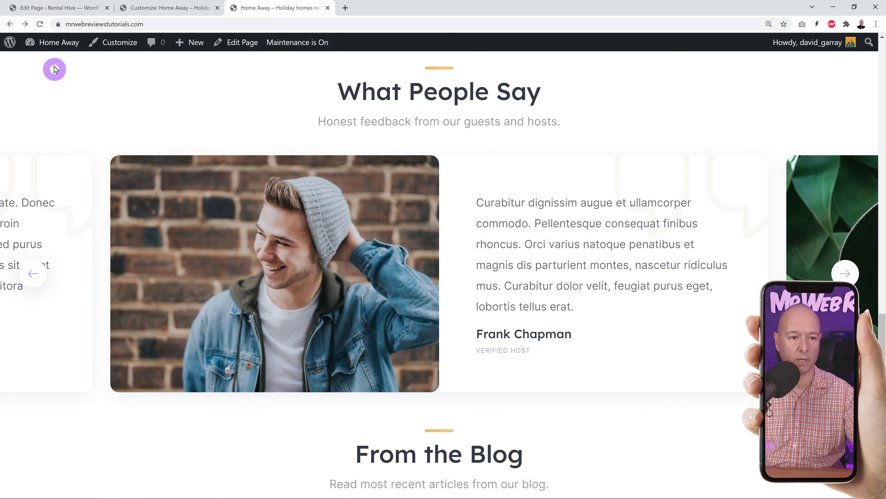
- Reload the live home page and scroll down through it to the footer
scroll(754, 252, up, 10)
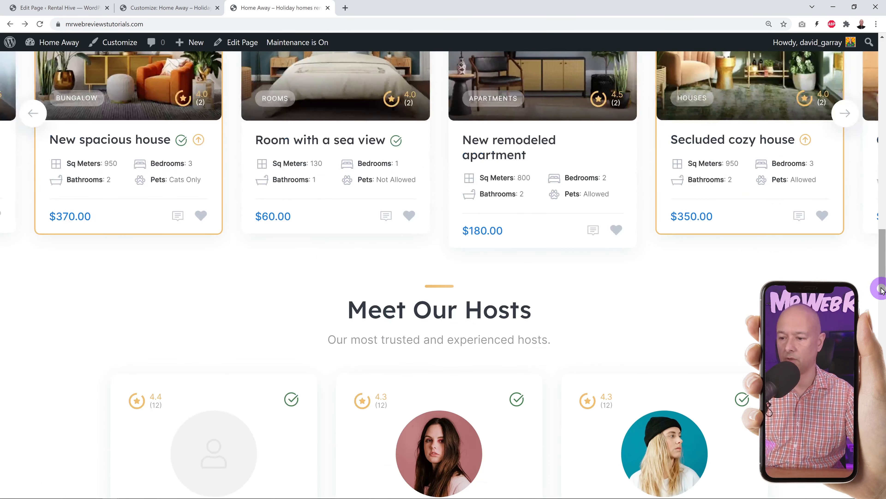
scroll(881, 290, up, 15)
click(39, 24)
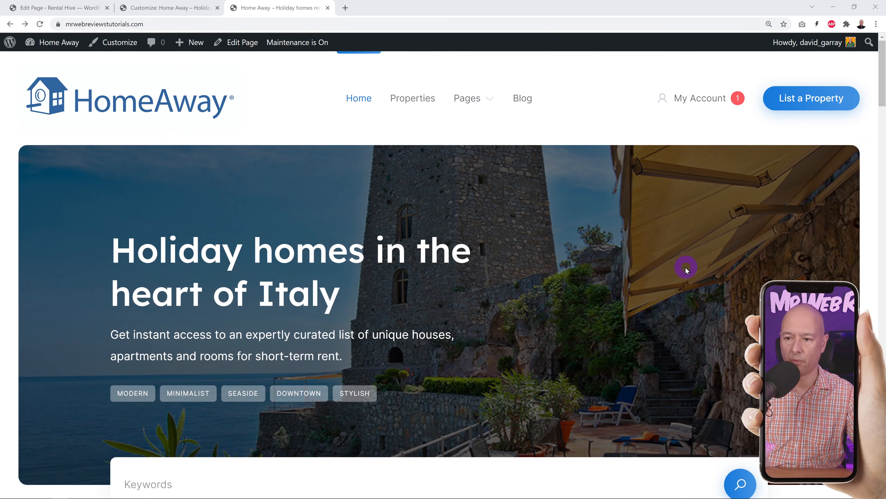
scroll(686, 267, down, 15)
scroll(793, 277, down, 20)
scroll(793, 278, down, 20)
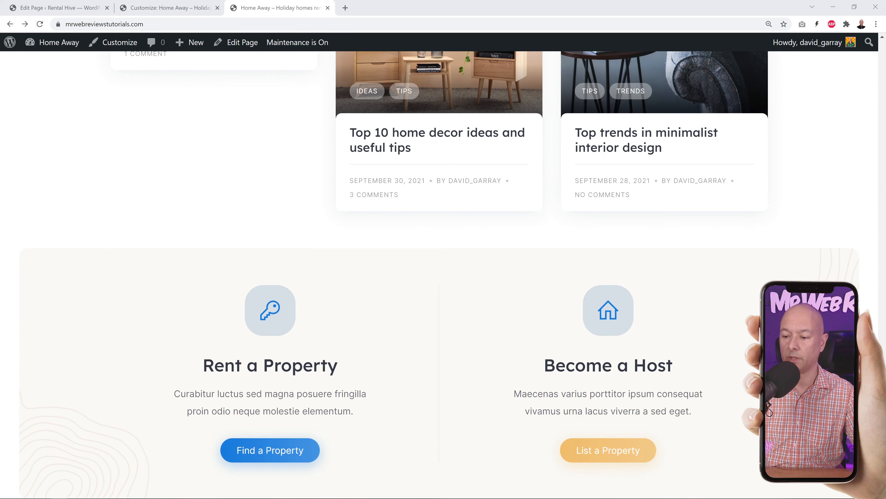
drag(882, 412, 881, 33)
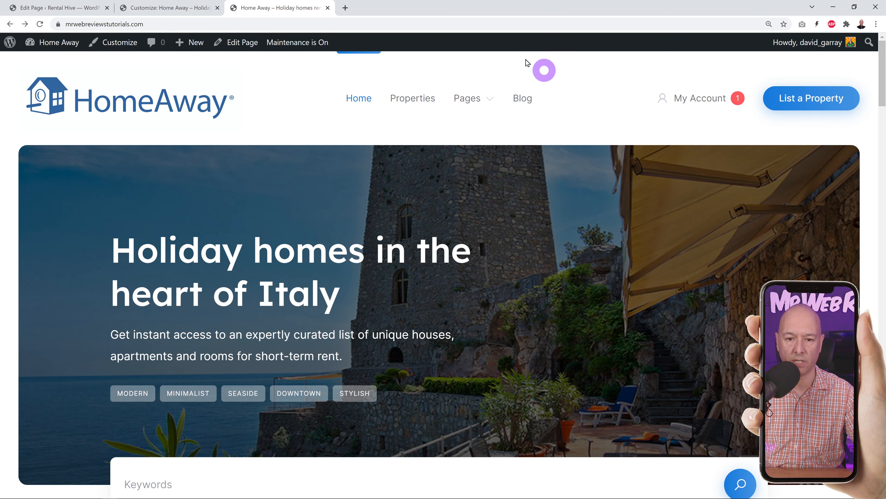
- Check the live site's Pages menu entries, then return to the admin Pages list
click(491, 99)
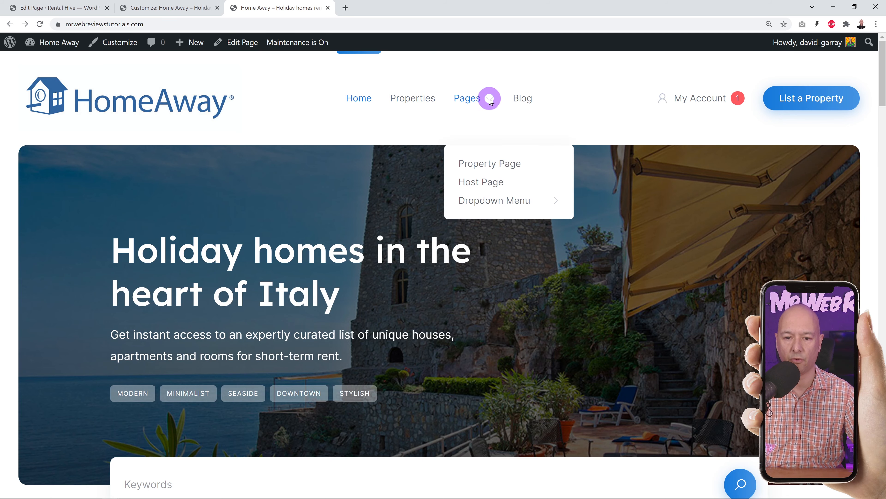
drag(884, 74, 884, 462)
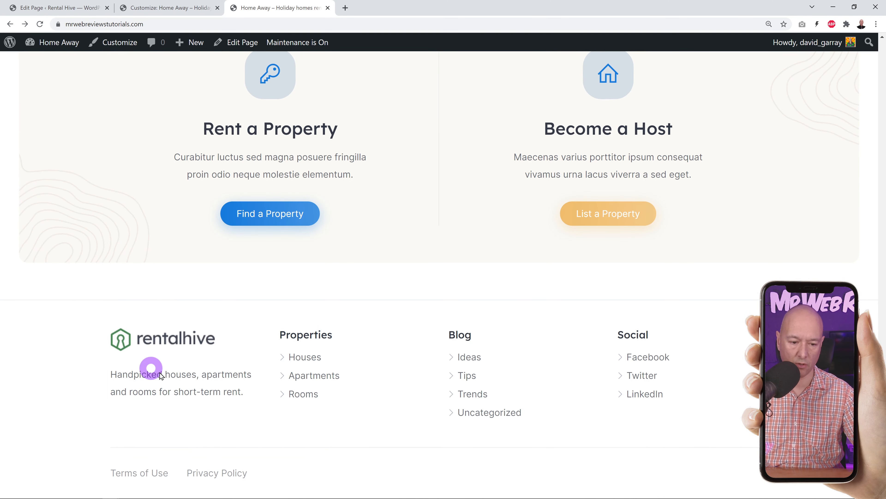
click(67, 11)
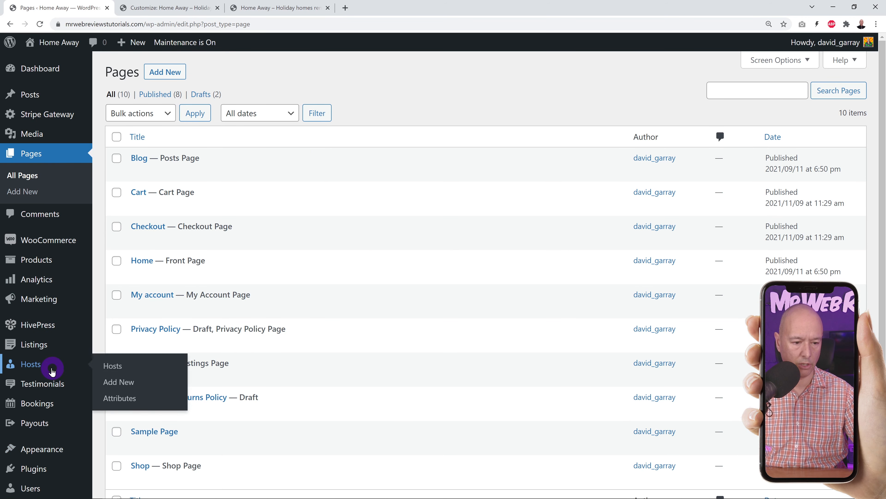
- Load the Header menu in Appearance > Menus for editing
scroll(52, 363, down, 3)
mouse_move(46, 360)
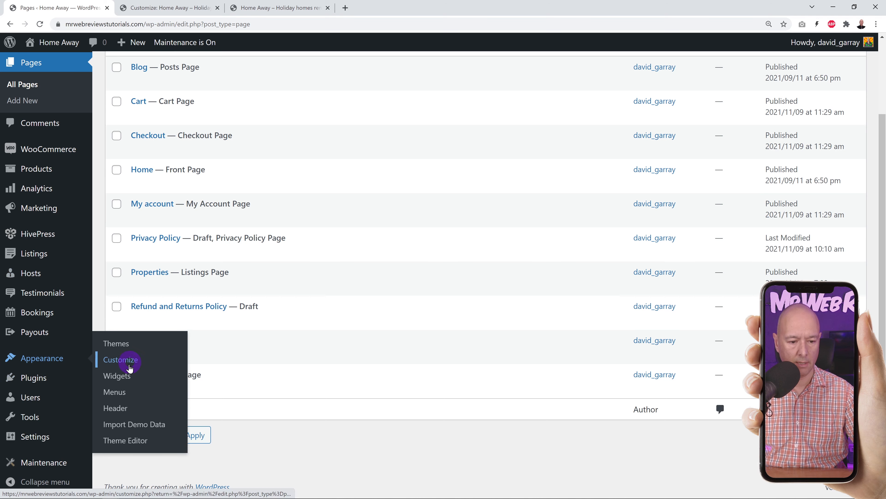
click(118, 391)
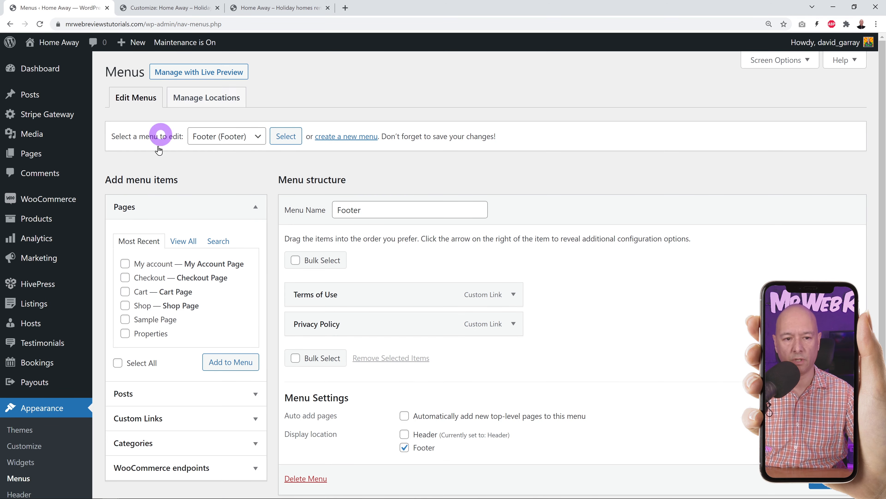
click(262, 139)
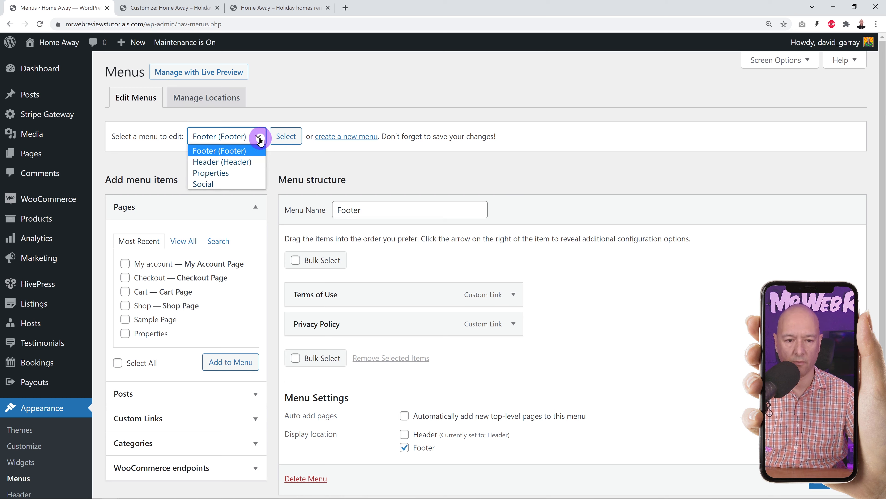
click(240, 161)
click(286, 137)
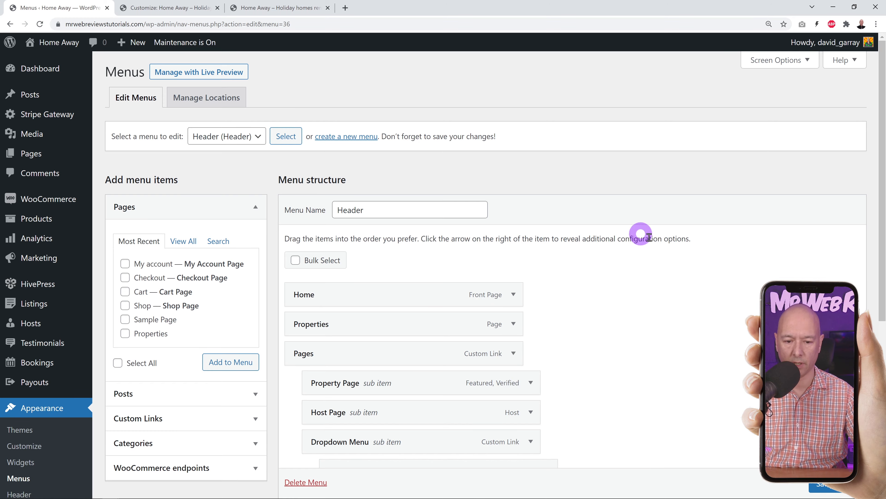
scroll(646, 244, down, 3)
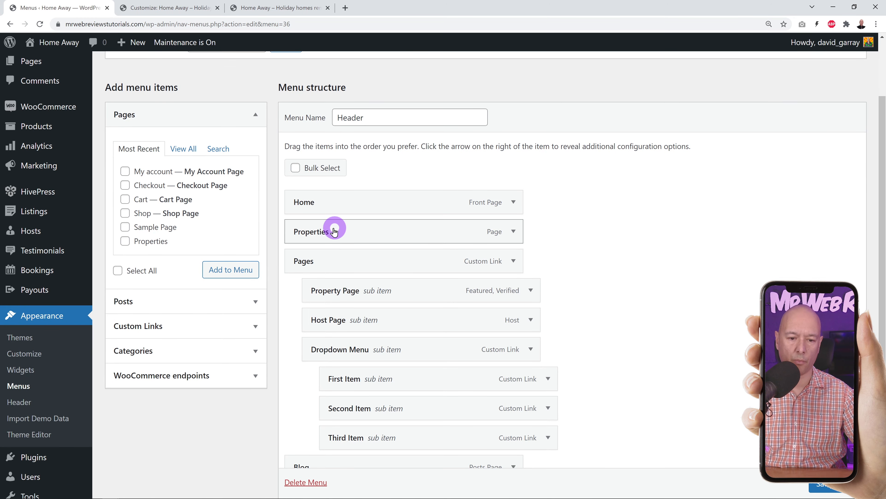
scroll(322, 257, down, 3)
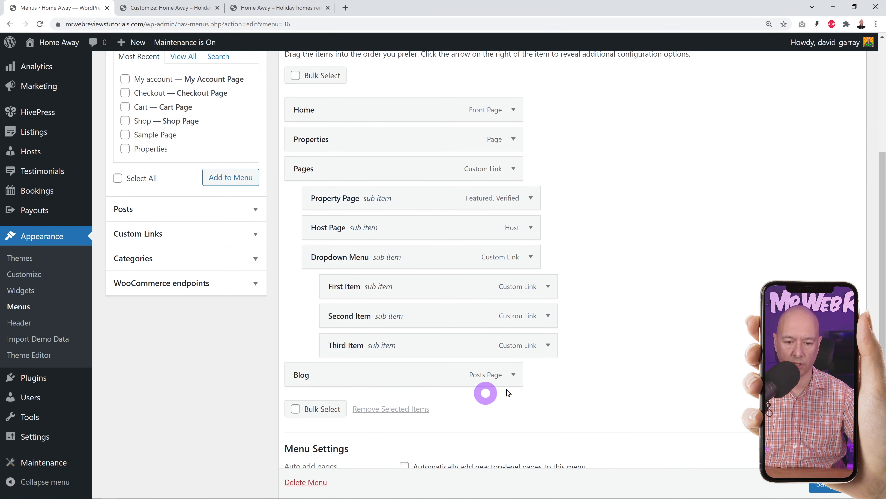
scroll(637, 286, up, 1)
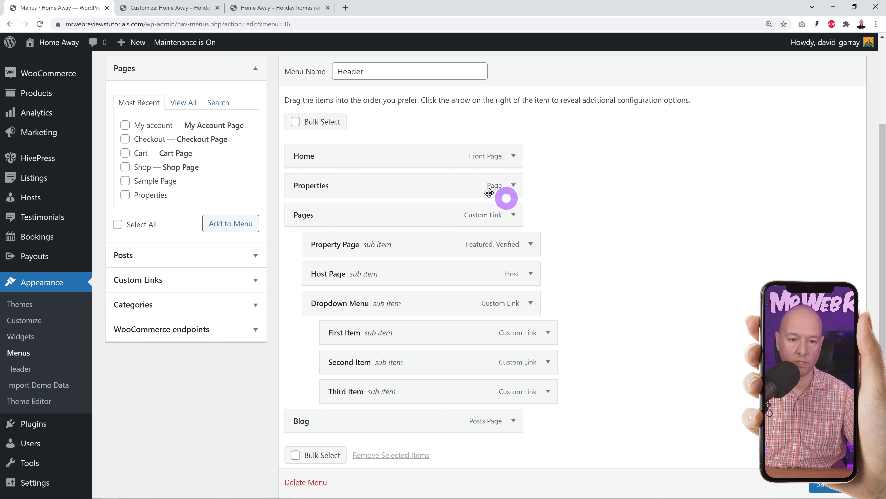
- Bulk-remove Pages, Property Page, Host Page, Dropdown Menu, its three items, and Blog
click(297, 122)
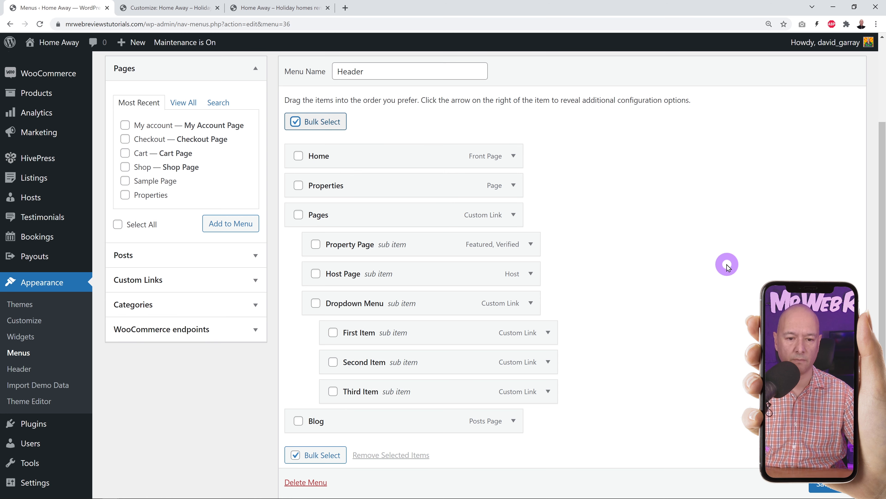
click(333, 392)
click(333, 363)
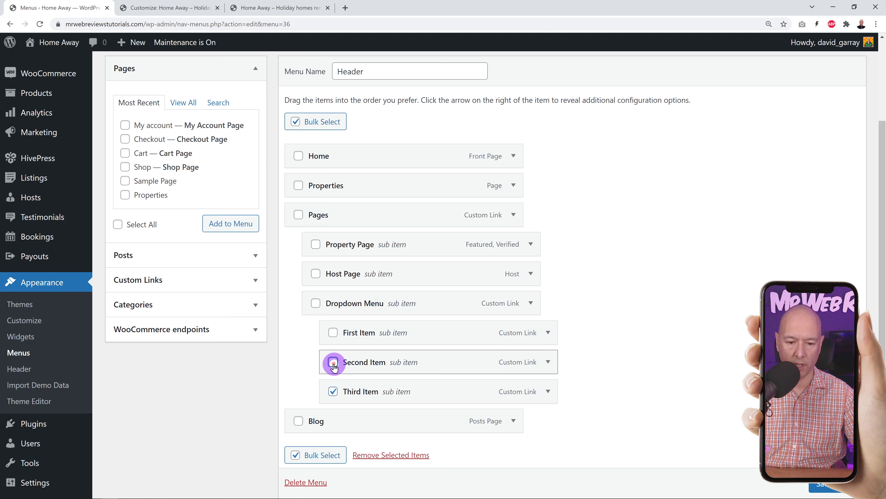
click(333, 332)
click(316, 303)
click(316, 274)
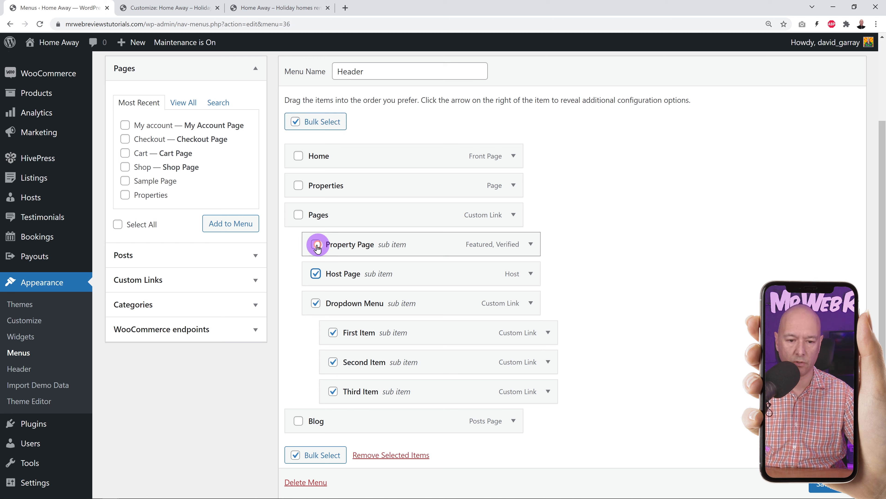
click(316, 244)
click(298, 214)
click(299, 420)
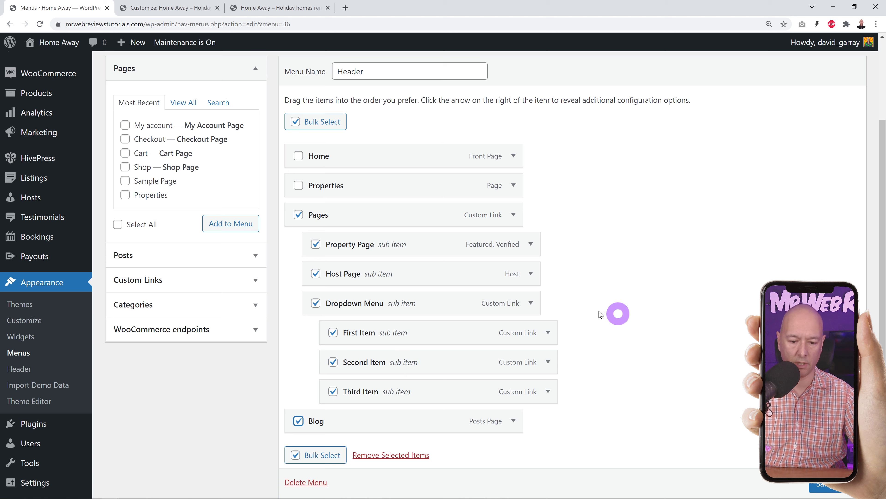
scroll(638, 312, down, 1)
scroll(638, 312, down, 2)
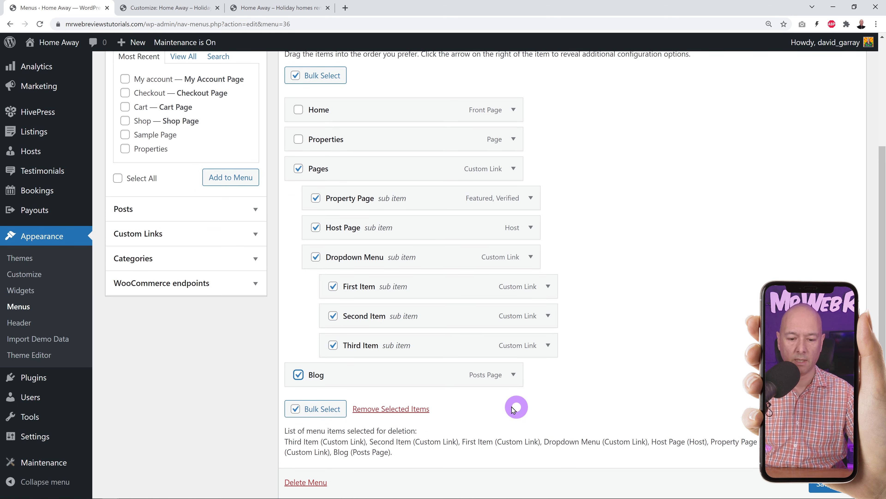
click(406, 412)
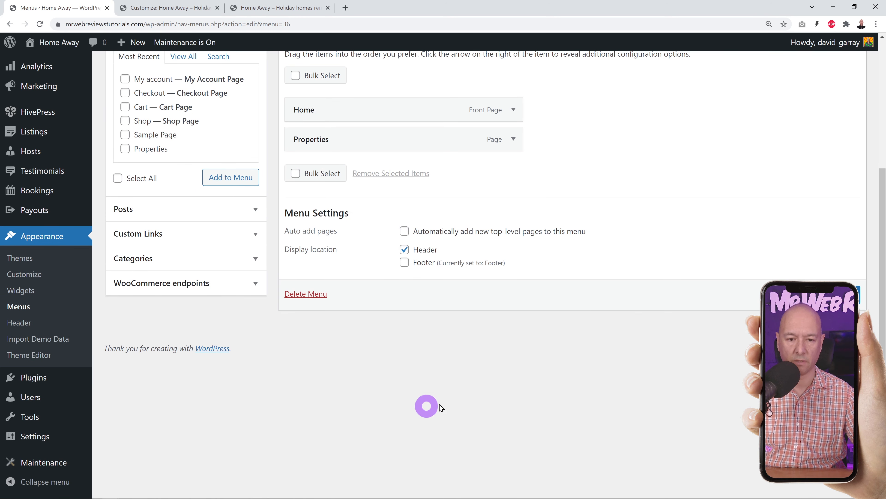
scroll(525, 392, up, 4)
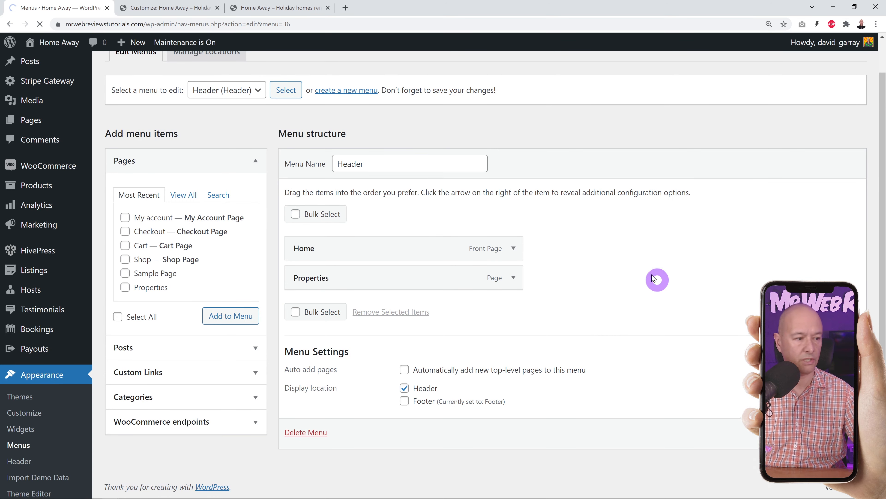
click(280, 9)
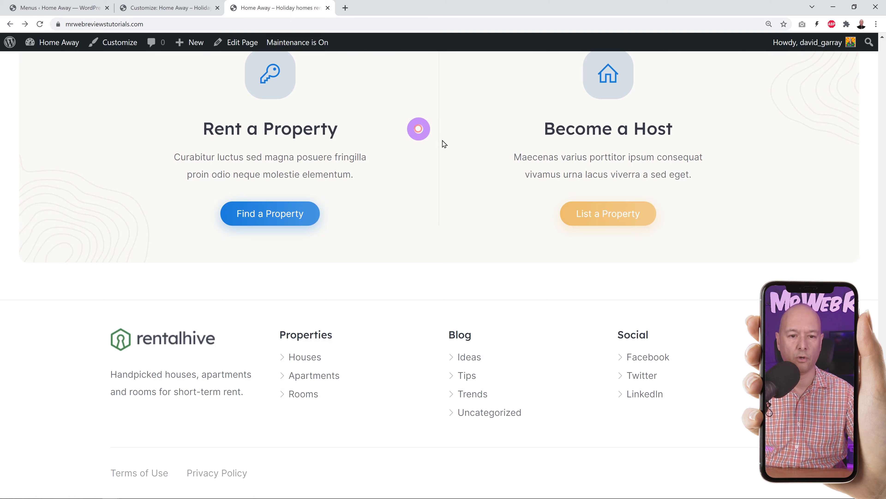
click(39, 24)
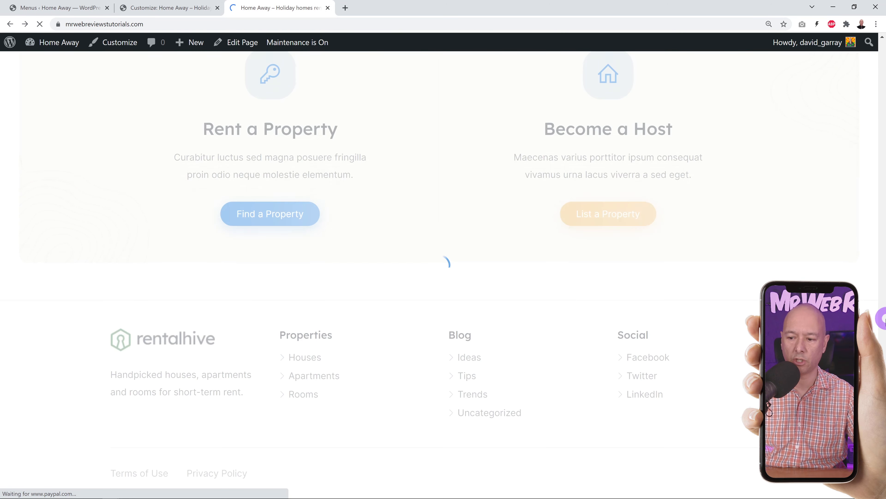
drag(883, 457, 884, 74)
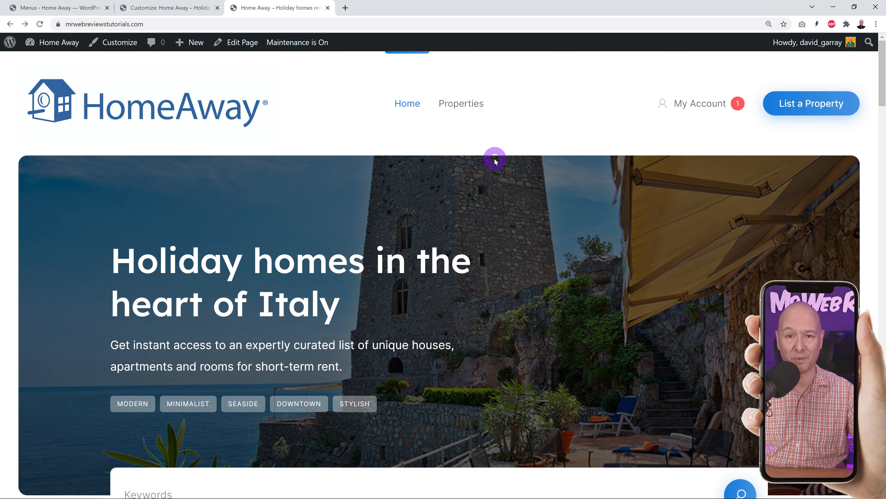
click(69, 8)
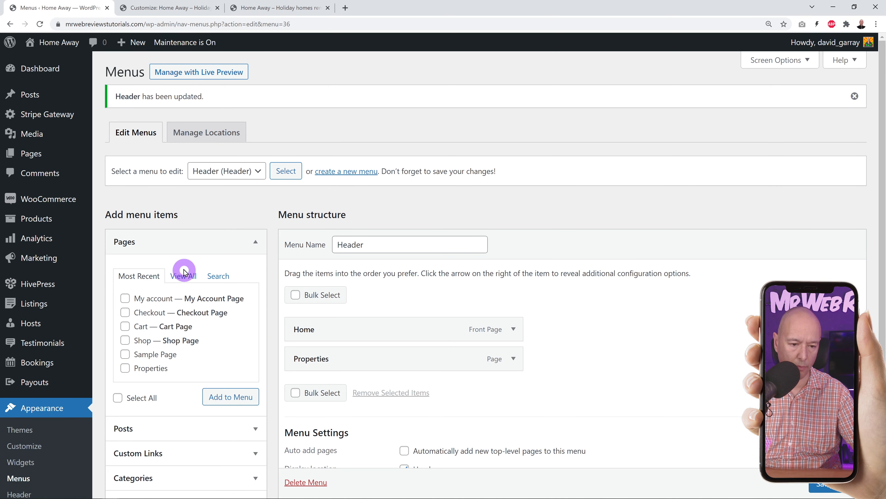
- List all site pages under View All in the Pages box of Add menu items
click(184, 279)
drag(253, 365, 259, 345)
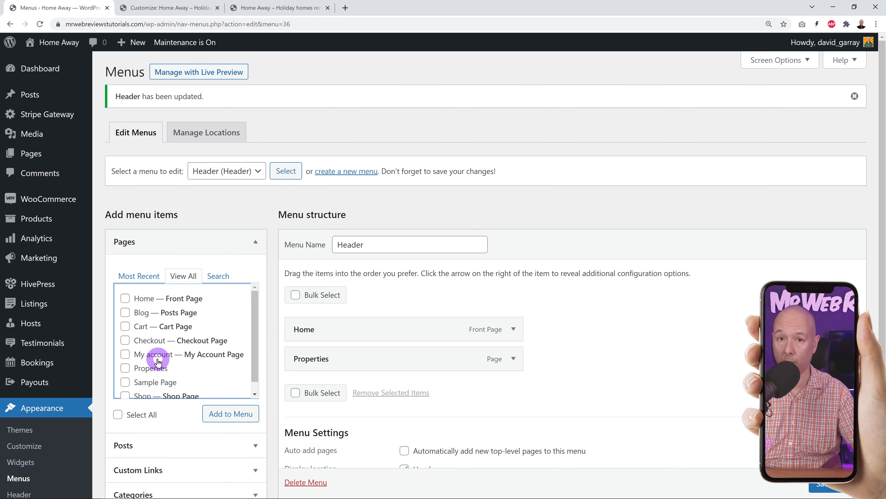
mouse_move(32, 158)
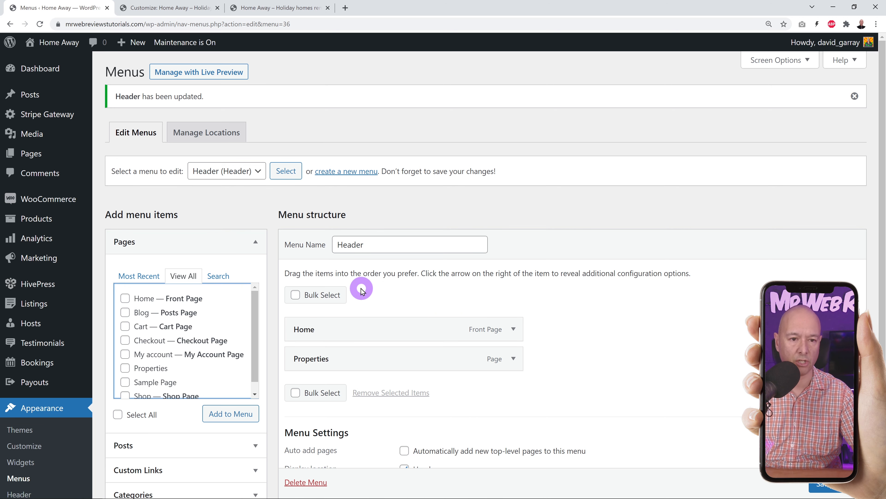
scroll(56, 300, down, 4)
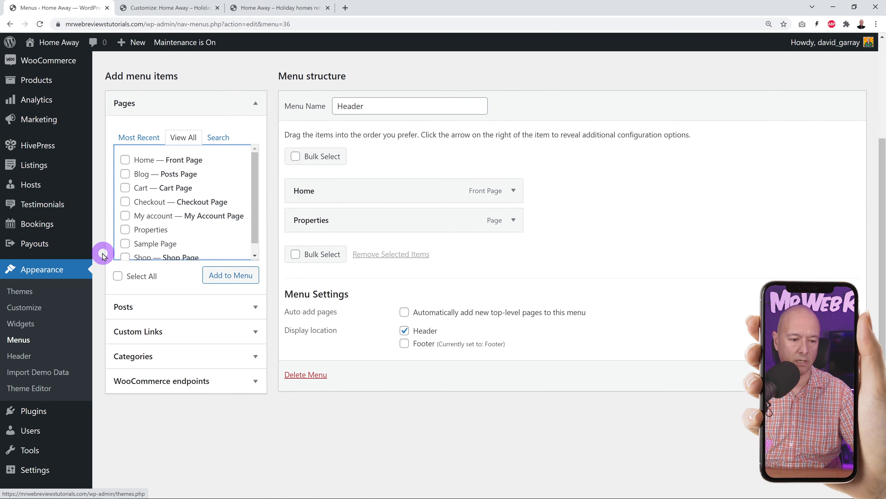
- Expand the Site (footer) widget area, close the Customizer tab, and review the live footer
click(20, 325)
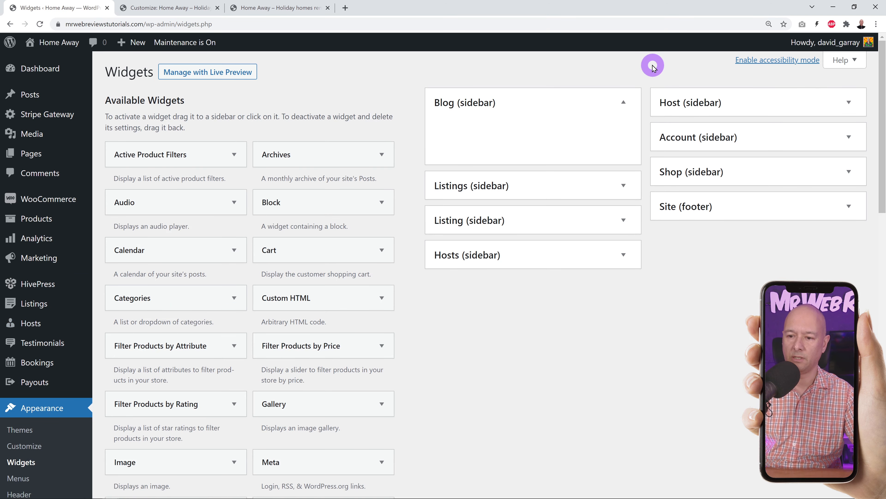
click(752, 212)
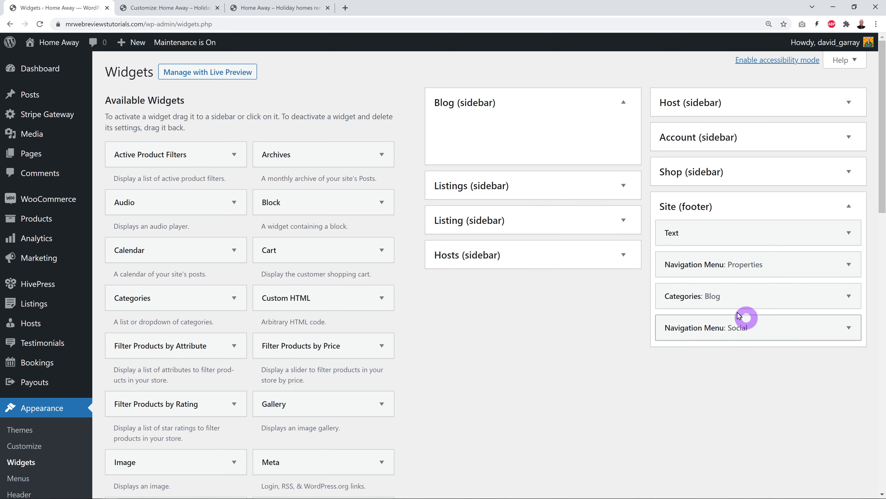
click(191, 8)
click(217, 7)
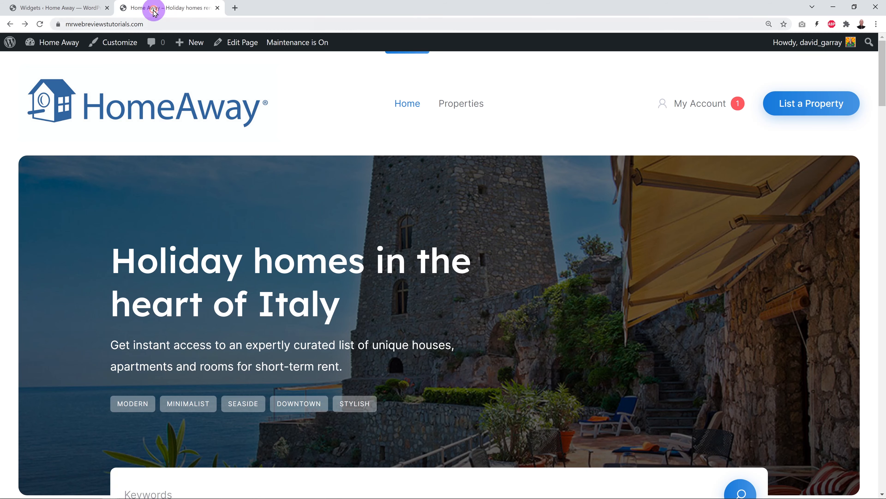
drag(882, 67, 882, 454)
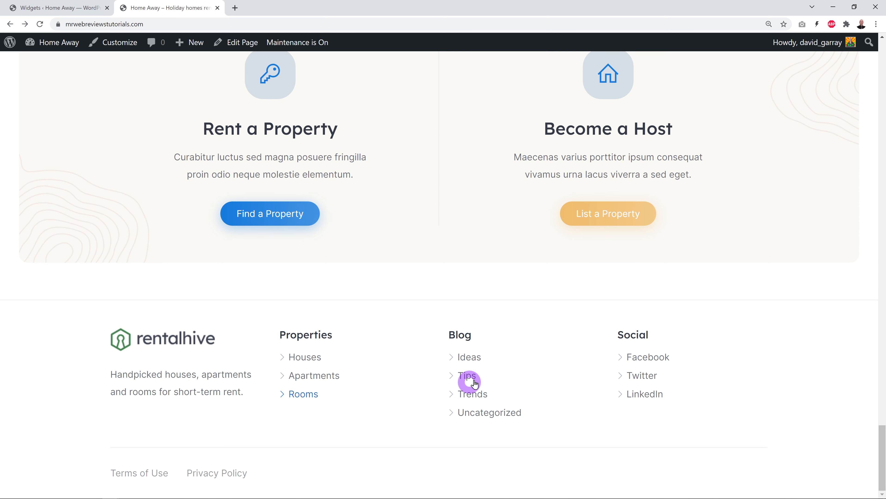
click(70, 9)
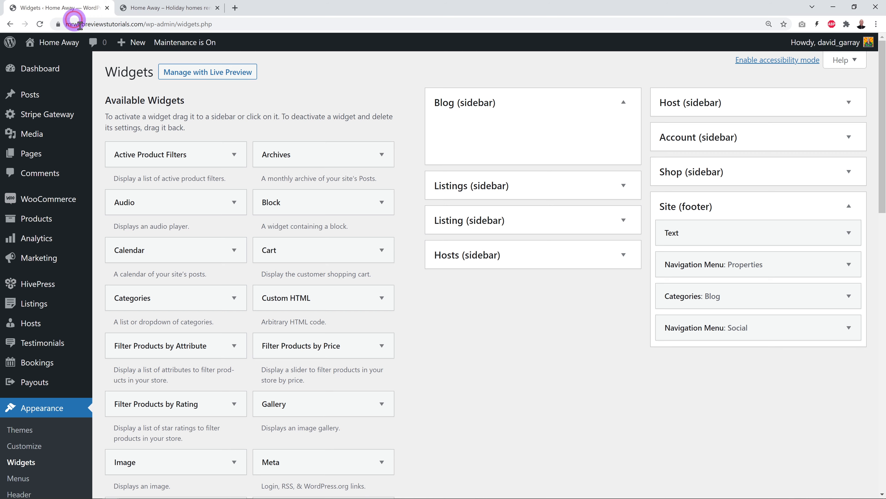